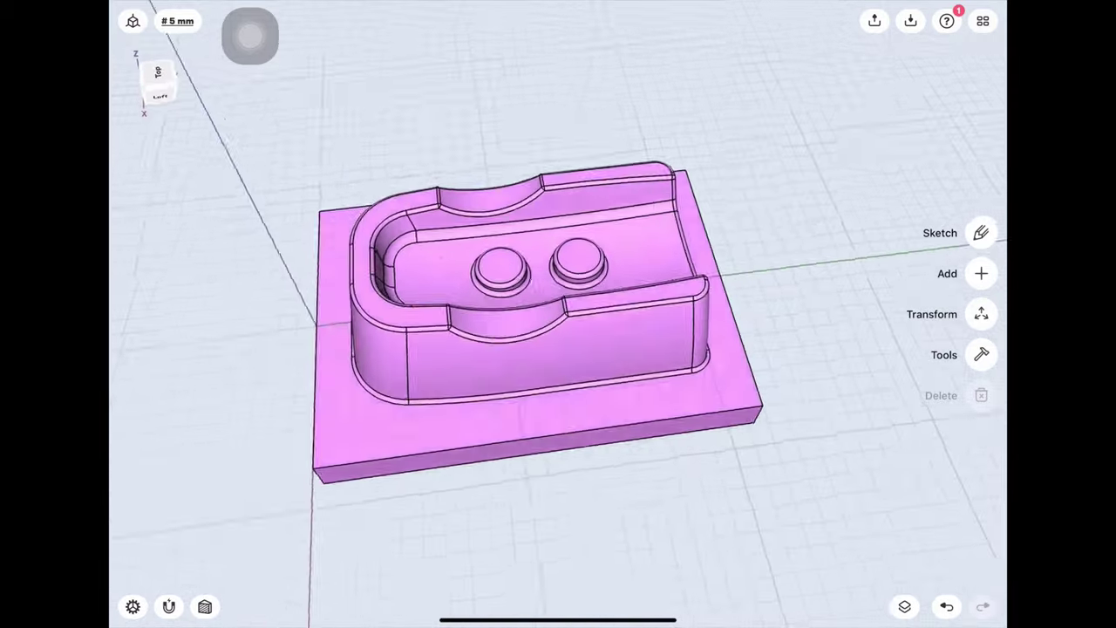
Step: Try sketches on the plate face and back face with section view off, then close the sketch
left_click(559, 449)
left_click(980, 233)
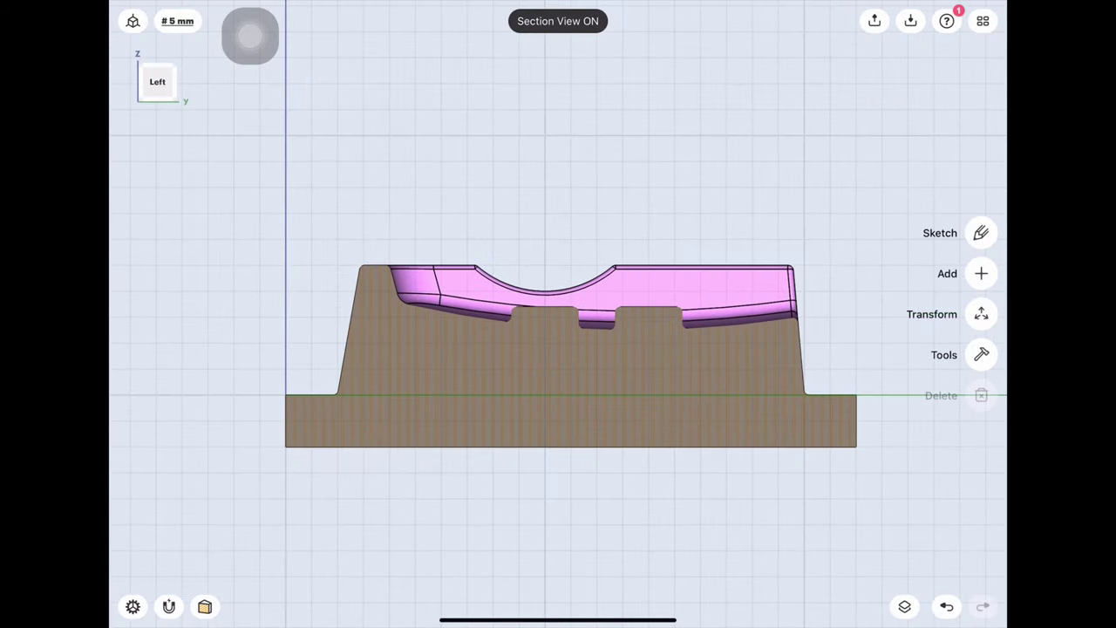
left_click(204, 606)
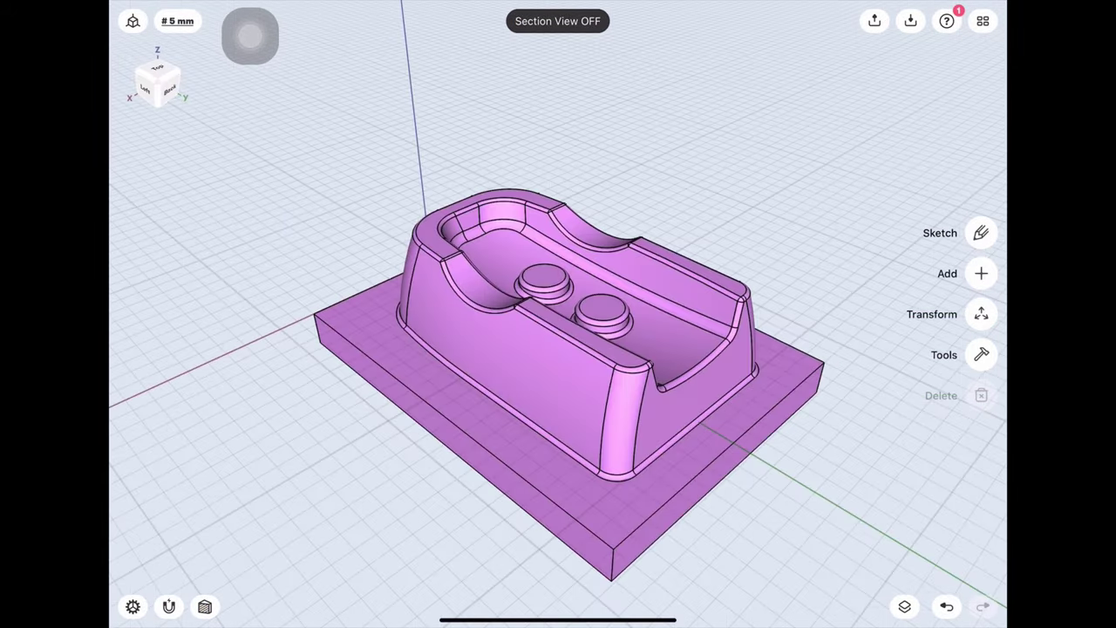
left_click(715, 480)
left_click(980, 233)
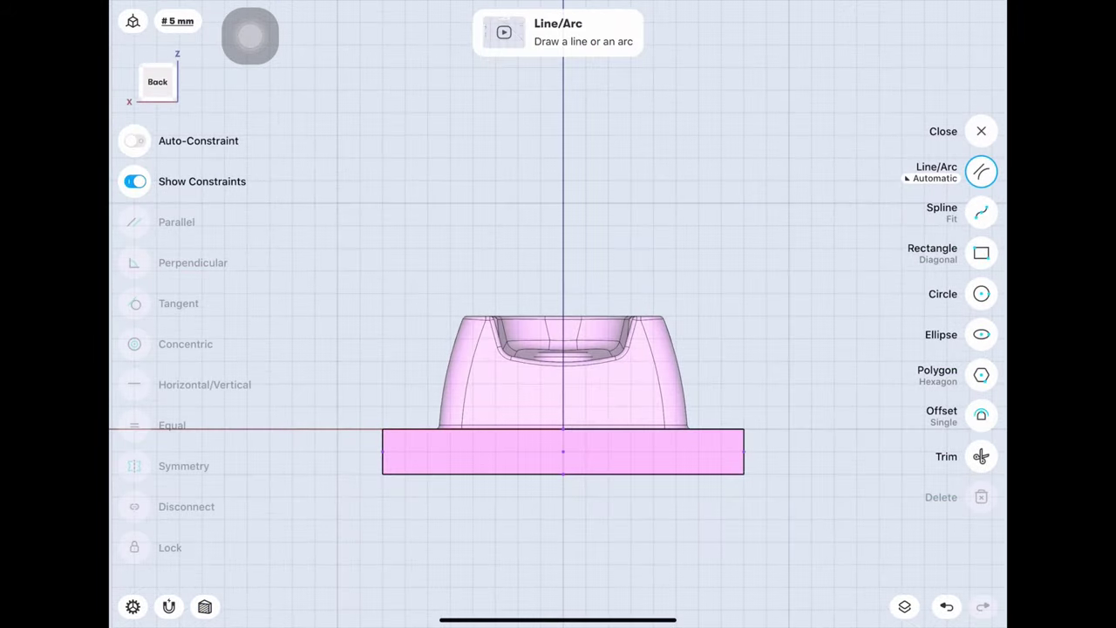
left_click(982, 131)
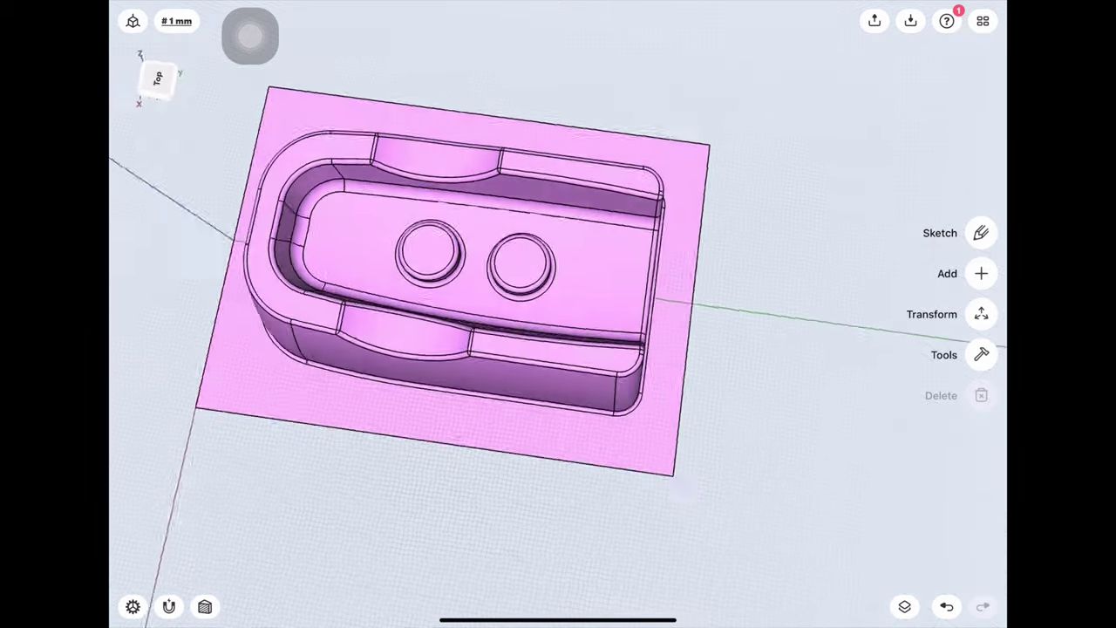
left_click_drag(558, 437, 559, 218)
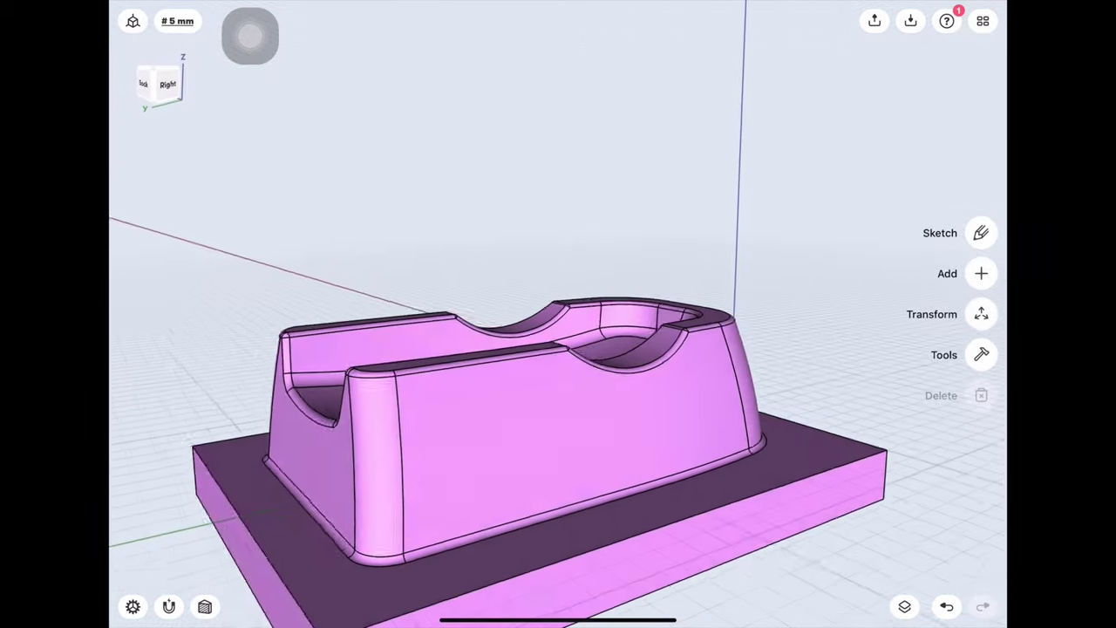
mouse_move(558, 349)
left_mouse_down()
mouse_move(488, 366)
mouse_move(419, 419)
mouse_move(453, 488)
mouse_move(524, 523)
mouse_move(523, 331)
mouse_move(445, 314)
left_mouse_up()
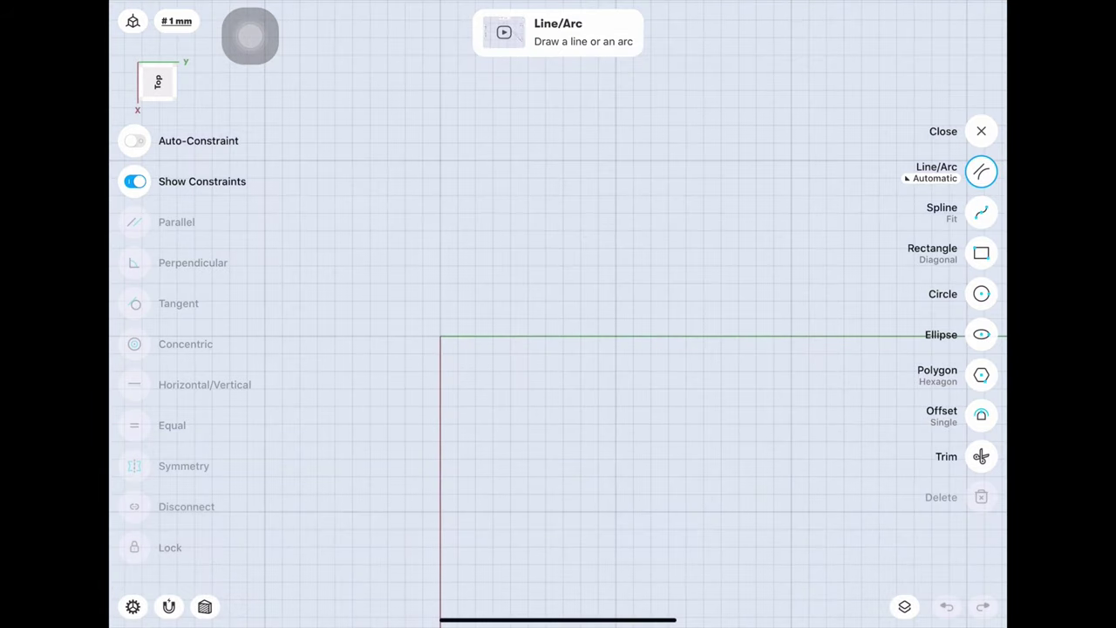
Step: Draw a 10 mm line from the origin along the horizontal axis
scroll(558, 349, "down", 2)
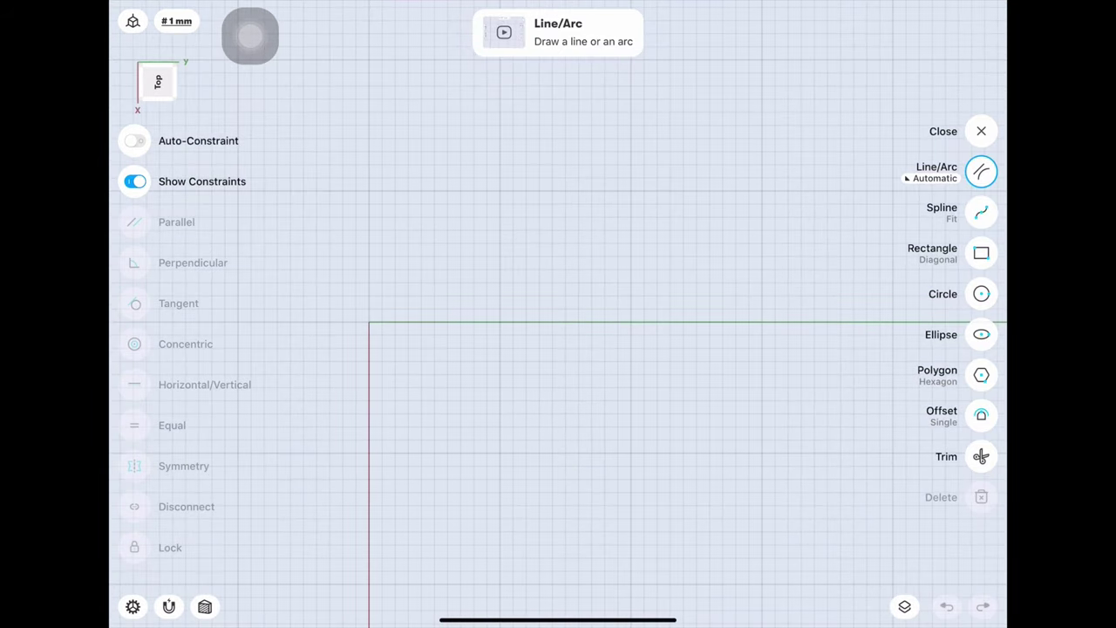
left_click_drag(369, 323, 500, 323)
left_click(435, 323)
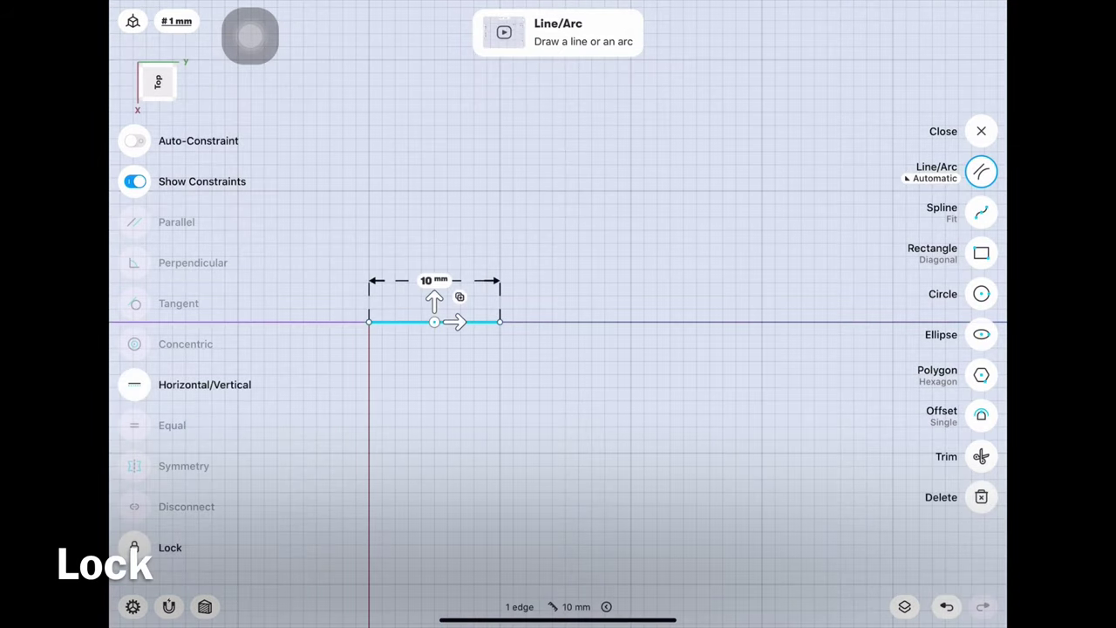
scroll(558, 349, "down", 2)
left_click_drag(443, 268, 113, 139)
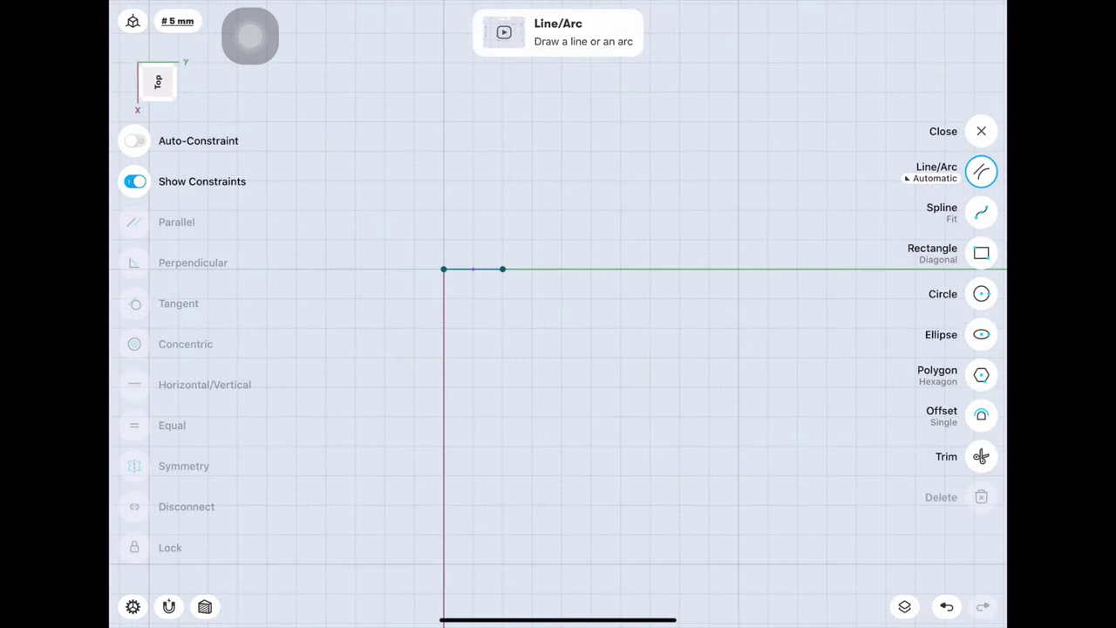
Step: Draw a 70 × 55 mm diagonal rectangle
left_click(981, 253)
left_click(981, 253)
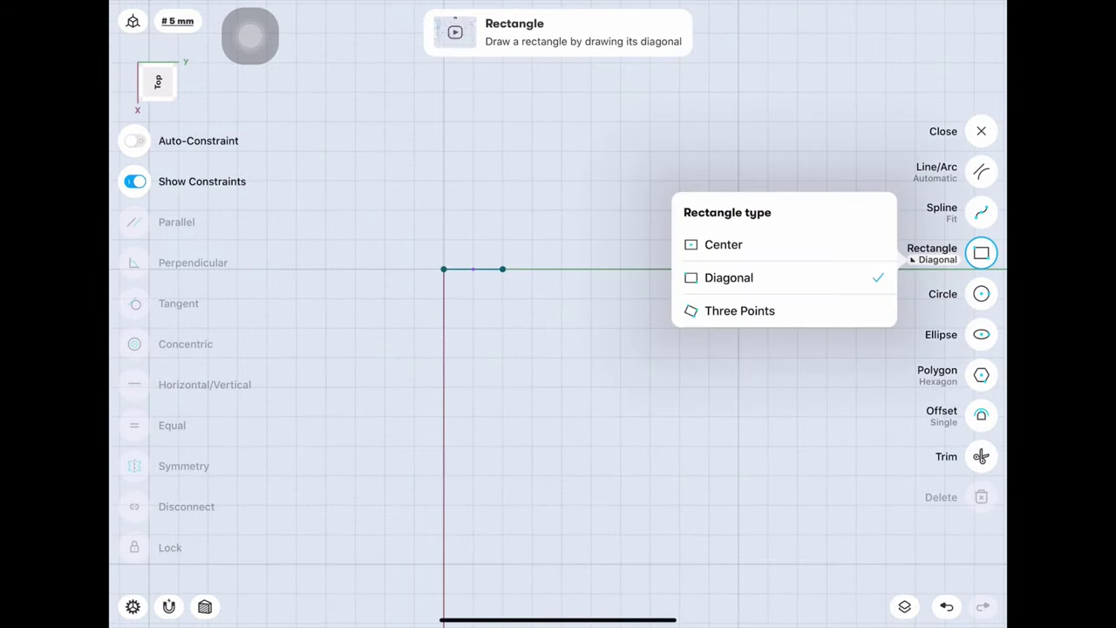
left_click(934, 253)
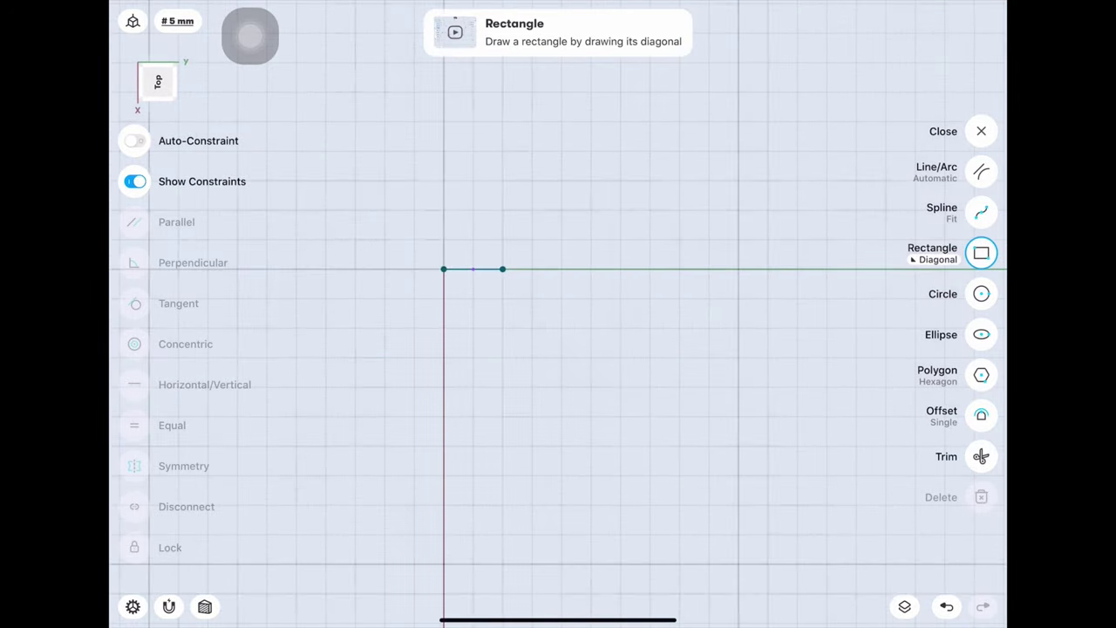
mouse_move(444, 122)
left_mouse_down()
mouse_move(654, 389)
mouse_move(800, 448)
mouse_move(857, 446)
left_mouse_up()
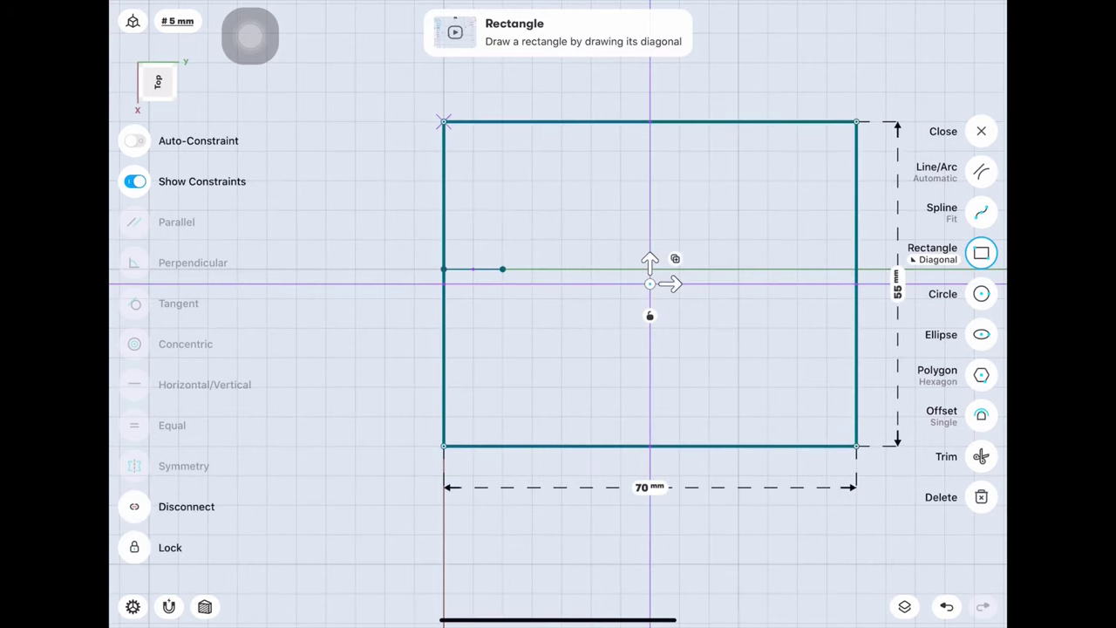
Step: Make the rectangle's two left corners symmetric about the horizontal axis
left_click(444, 122)
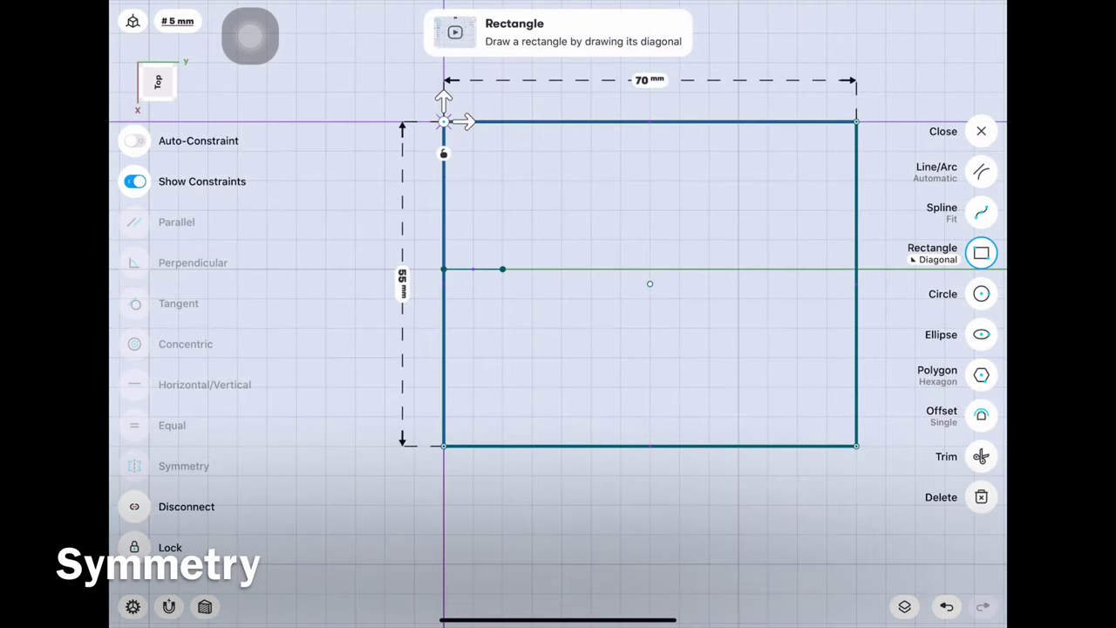
left_click(444, 446)
left_click(184, 465)
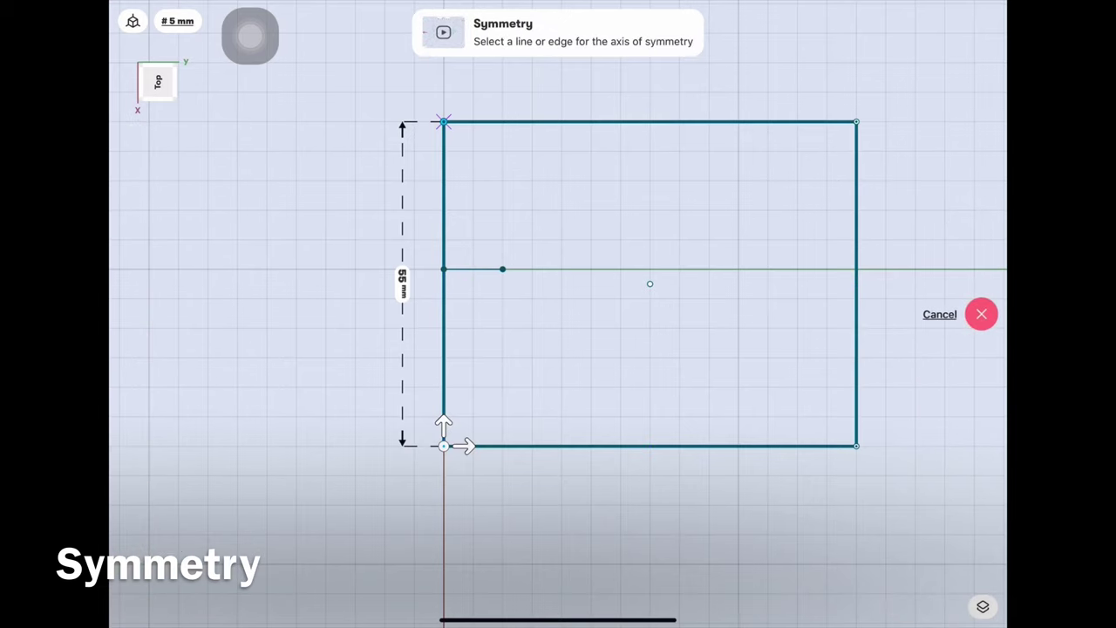
left_click(476, 268)
Step: Set the rectangle's left edge to 80 mm and bottom edge to 110 mm
left_click(444, 349)
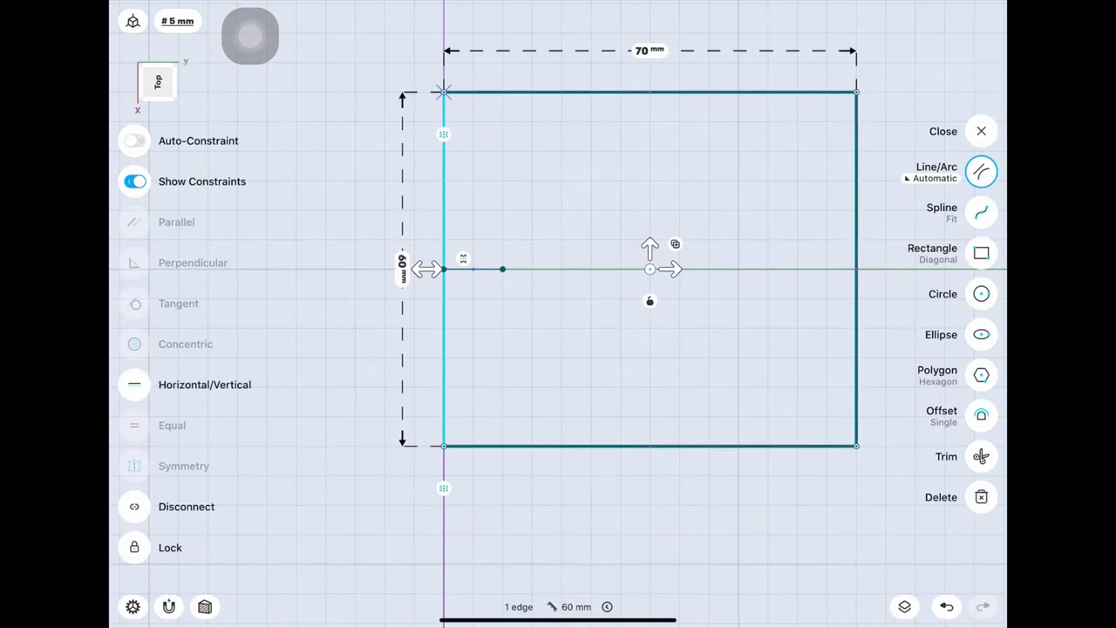
left_click(403, 269)
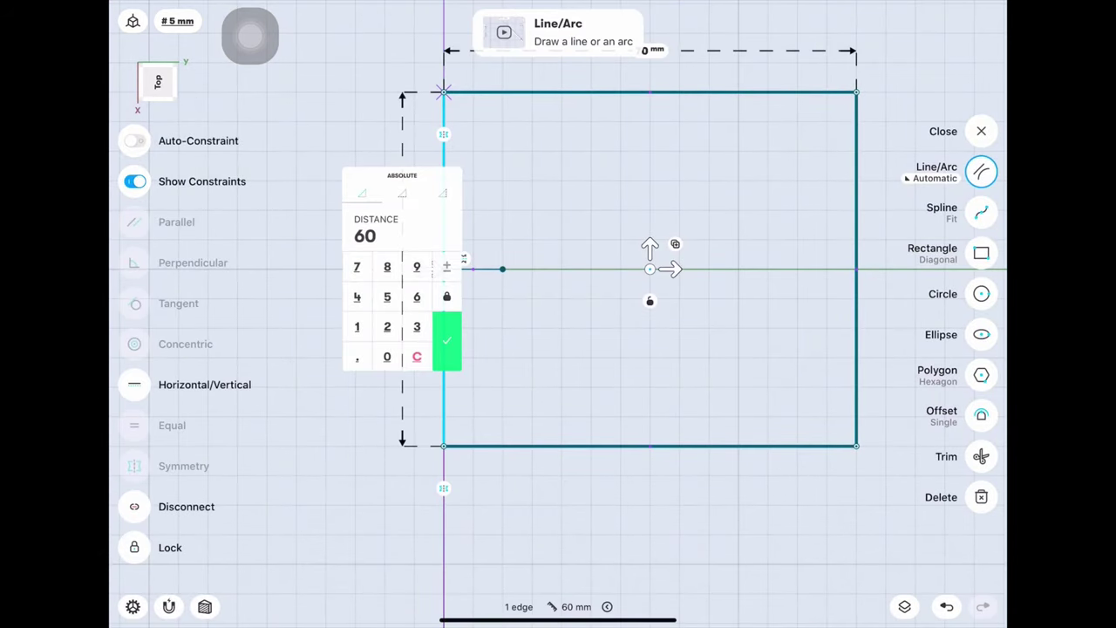
left_click(446, 340)
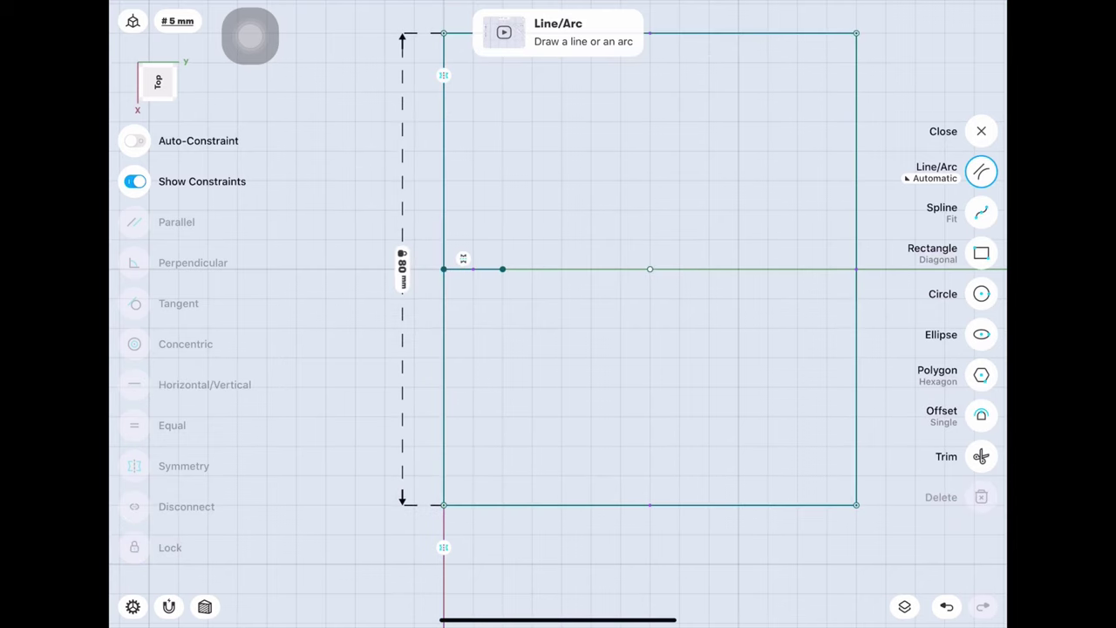
left_click(512, 373)
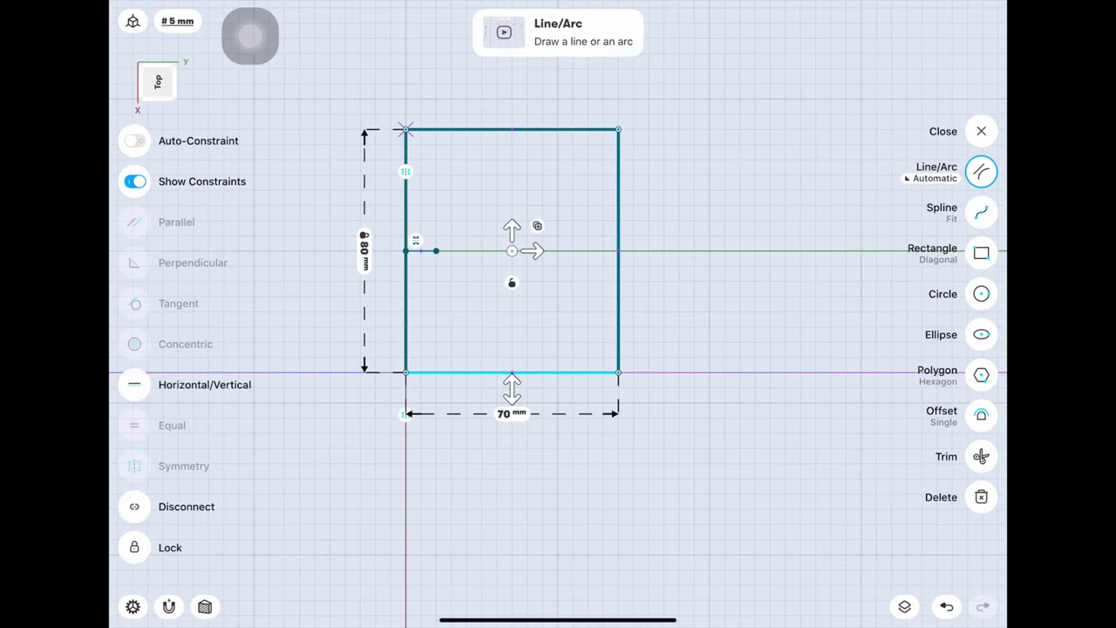
left_click(512, 414)
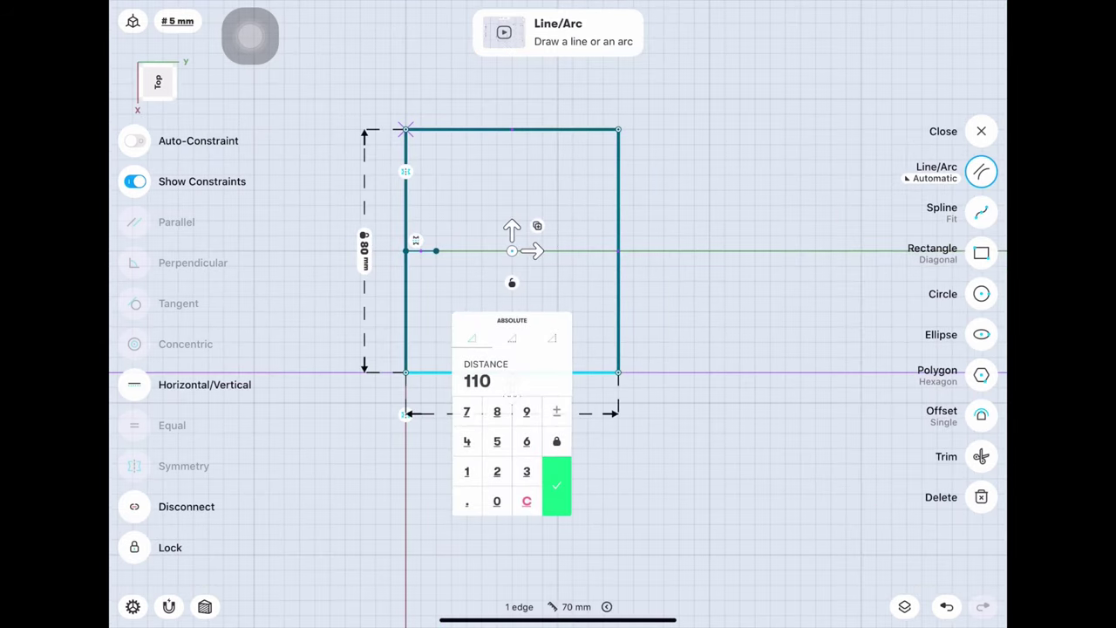
left_click(557, 485)
scroll(572, 314, "down", 3)
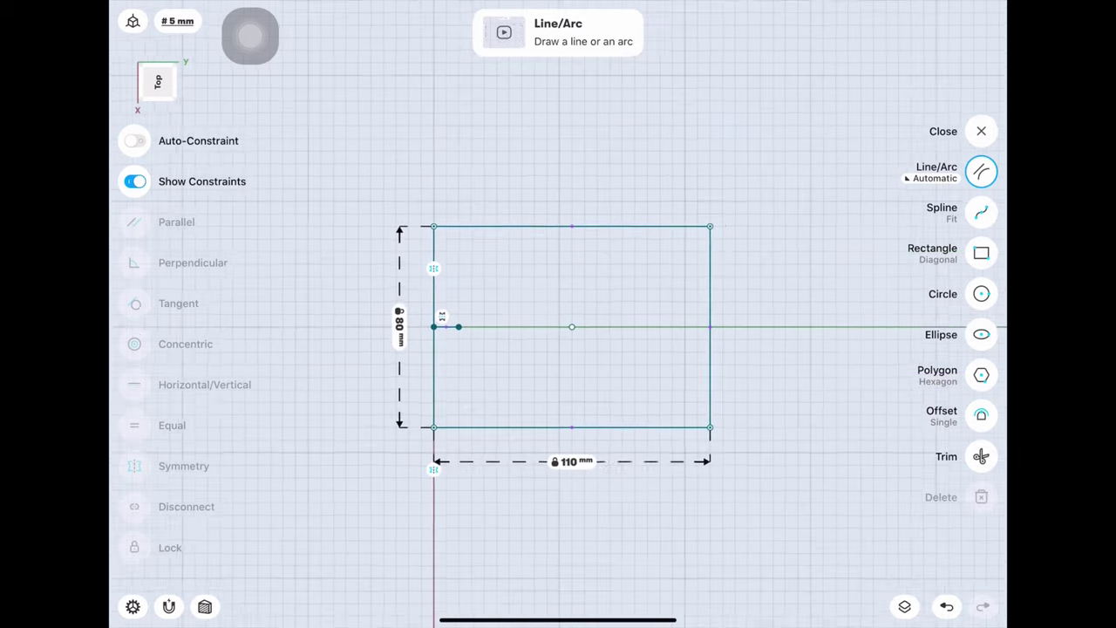
Step: Draw a 27.5 mm vertical riser near the right edge, a leftward line, then an arc
scroll(540, 318, "up", 3)
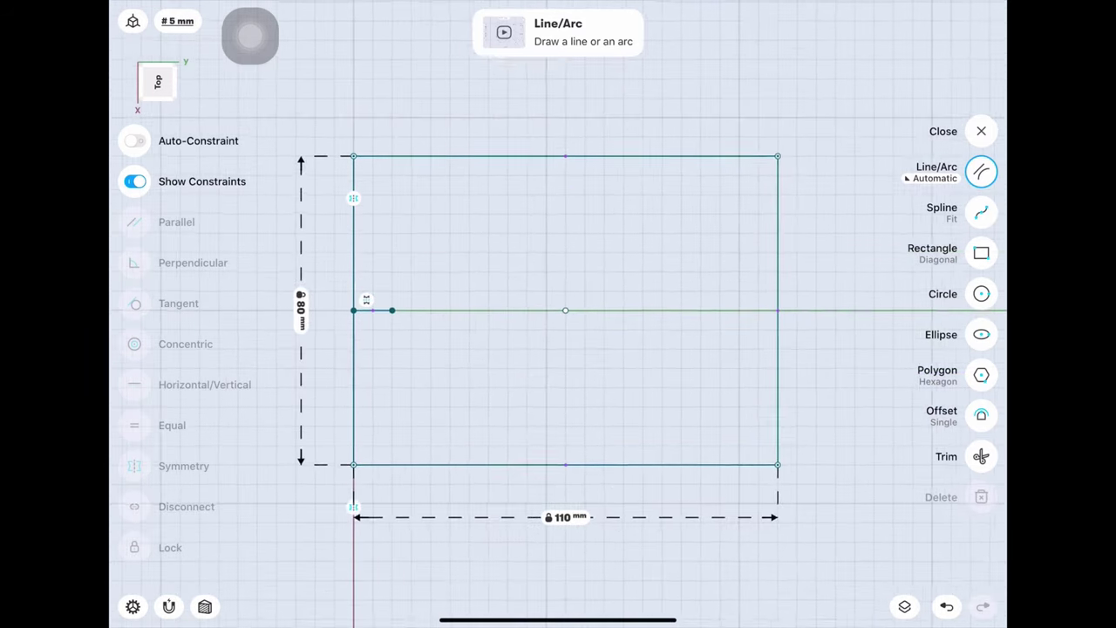
mouse_move(787, 310)
left_mouse_down()
mouse_move(747, 310)
mouse_move(748, 211)
left_mouse_up()
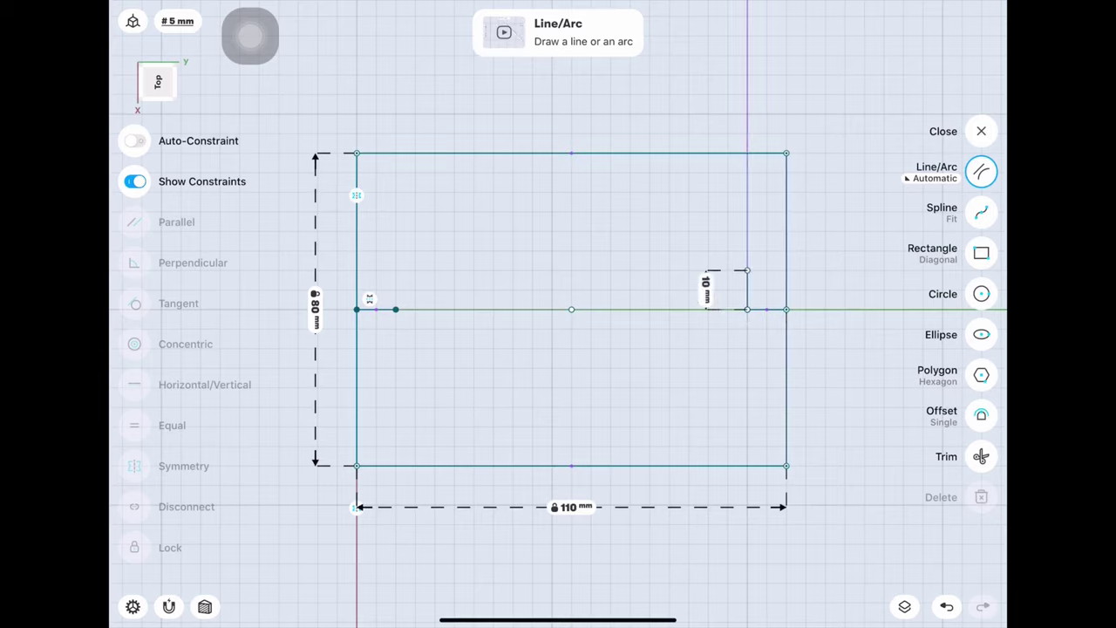
left_click(706, 259)
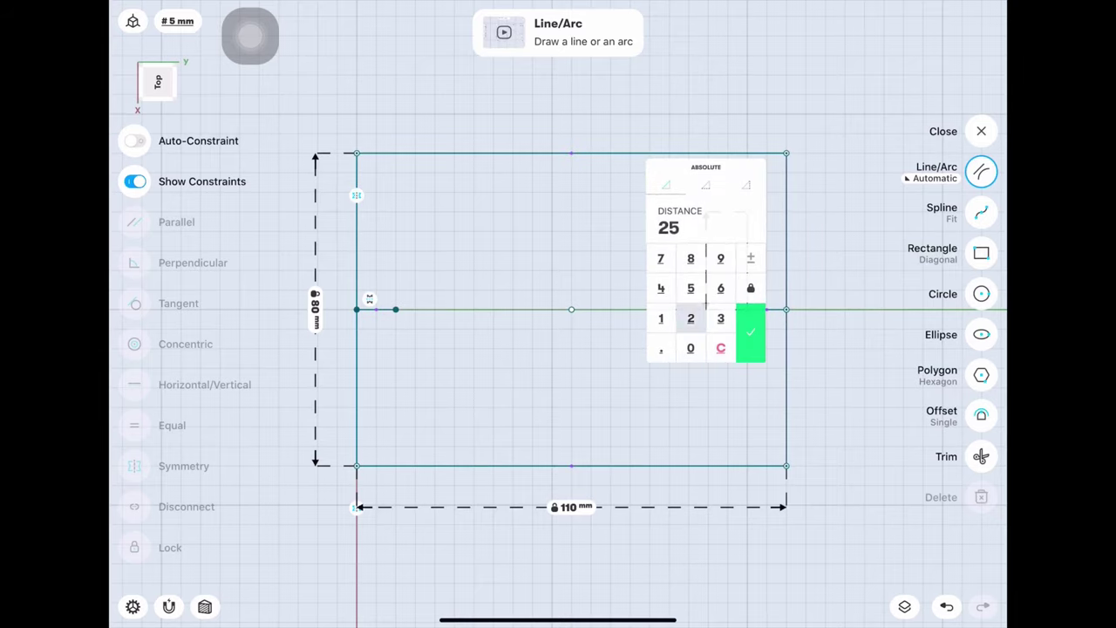
type("27.")
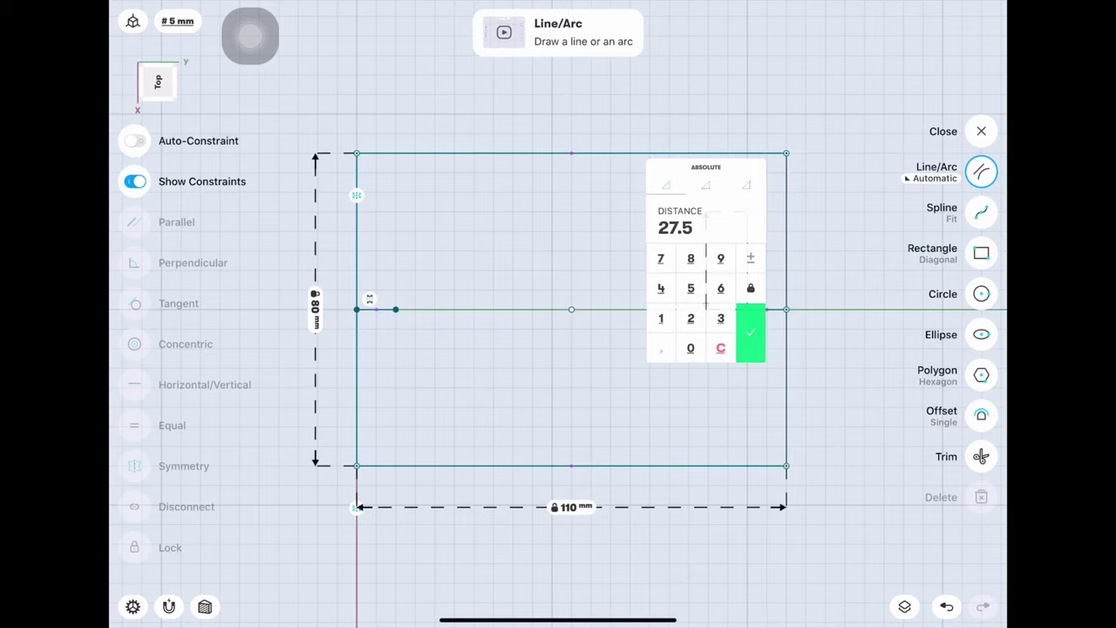
left_click(751, 332)
left_click_drag(748, 203, 596, 203)
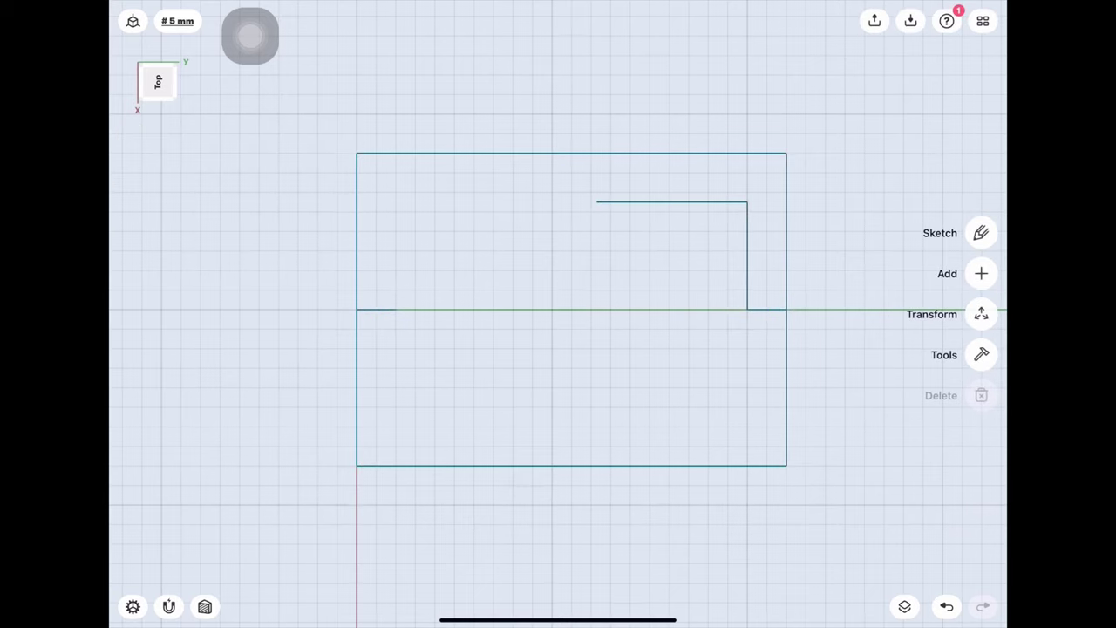
mouse_move(597, 202)
left_mouse_down()
mouse_move(529, 203)
mouse_move(453, 256)
mouse_move(411, 252)
mouse_move(396, 234)
left_mouse_up()
Step: Lock a 10 mm distance at the left edge, then delete the short 10 mm edge
scroll(546, 217, "down", 3)
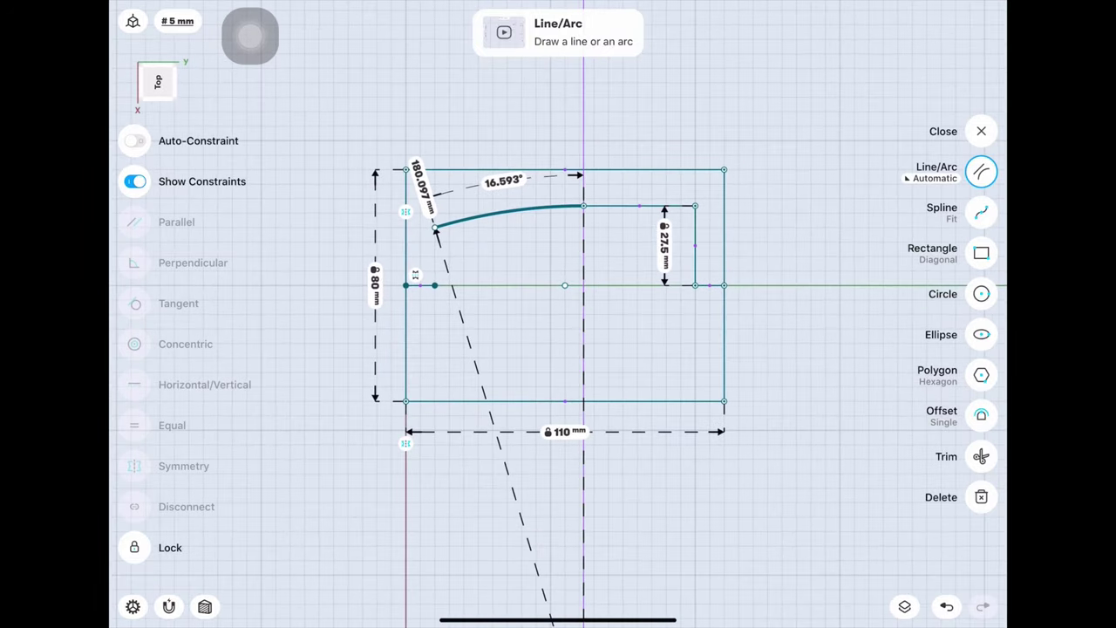
left_click(406, 349)
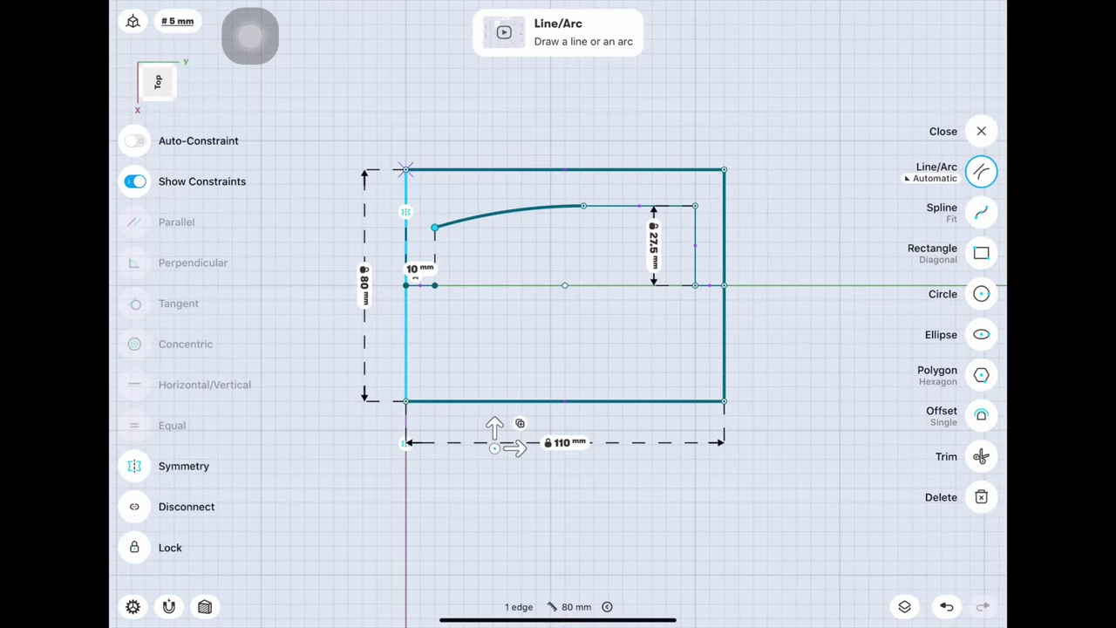
left_click(419, 269)
key("BackSpace")
type("0")
key("Return")
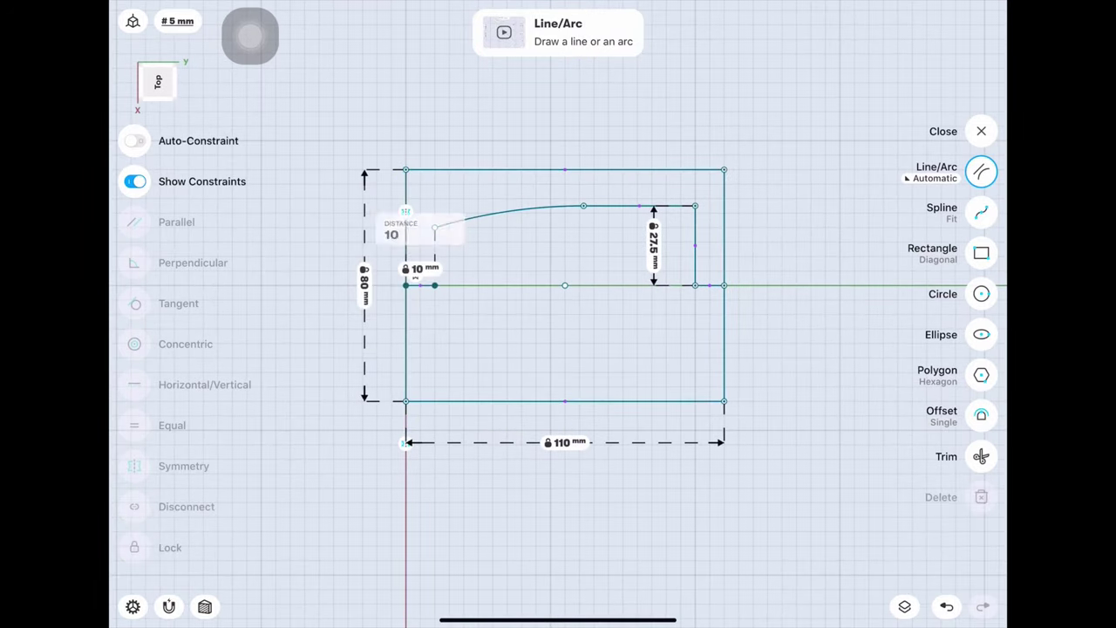
left_click(420, 285)
left_click(981, 497)
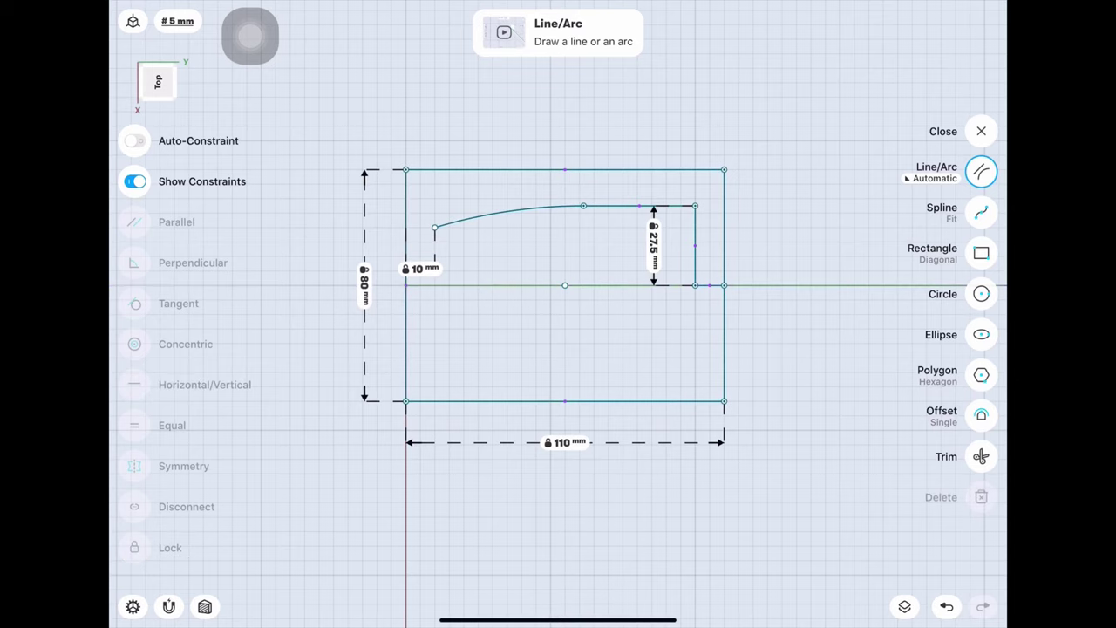
Step: Dimension the arc centre 50 mm from the left edge, then undo it
scroll(549, 186, "down", 2)
scroll(550, 187, "down", 3)
left_click(523, 201)
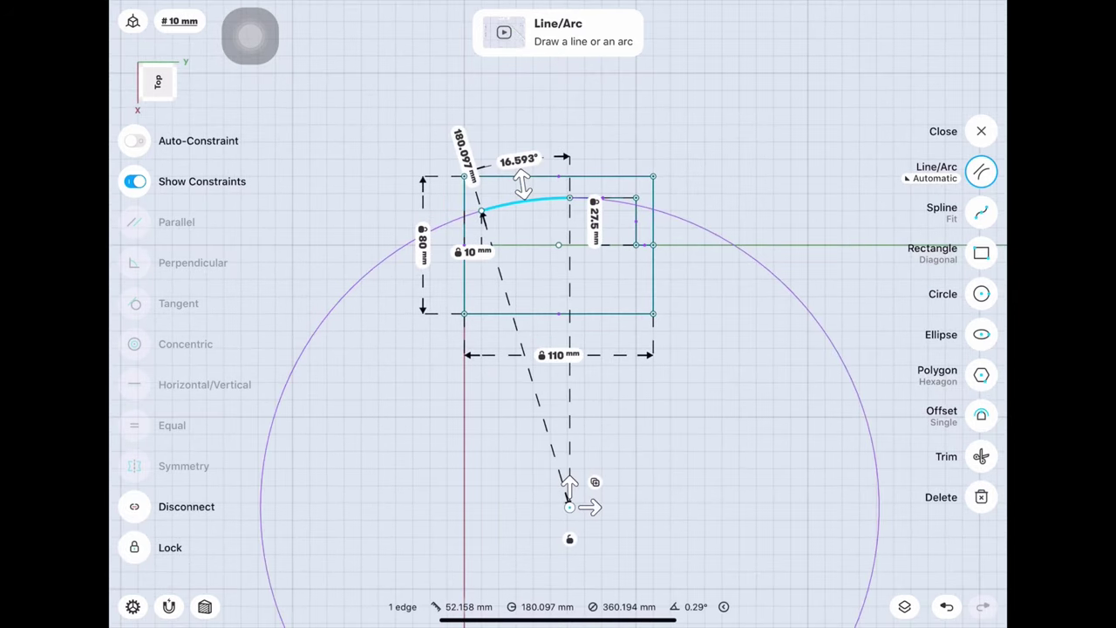
left_click(464, 279)
left_click(524, 203)
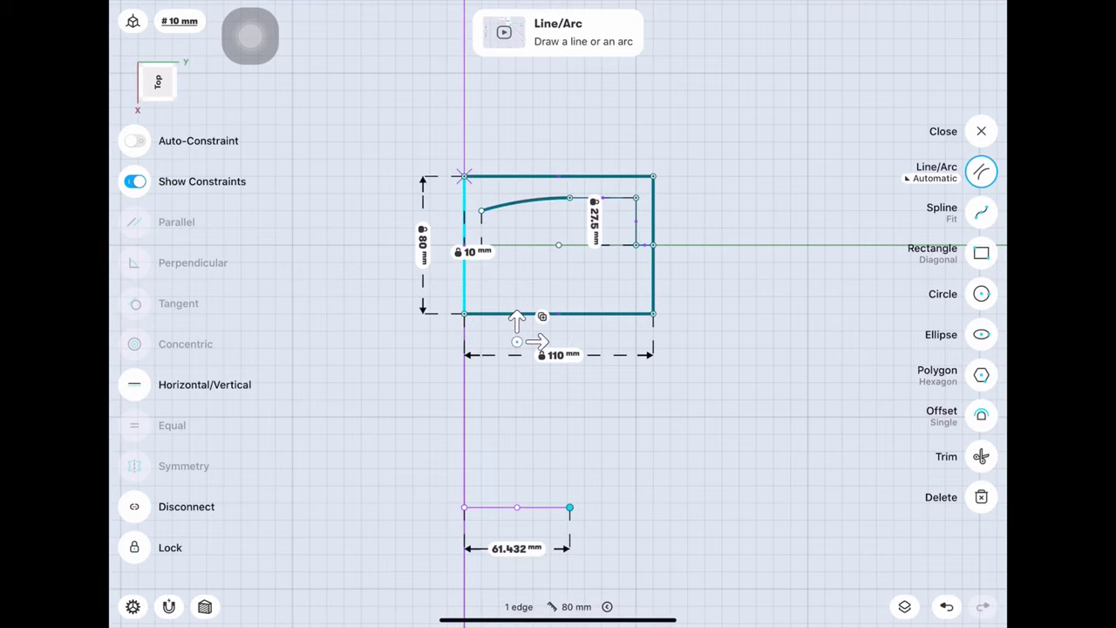
left_click_drag(516, 549, 511, 397)
left_click(511, 397)
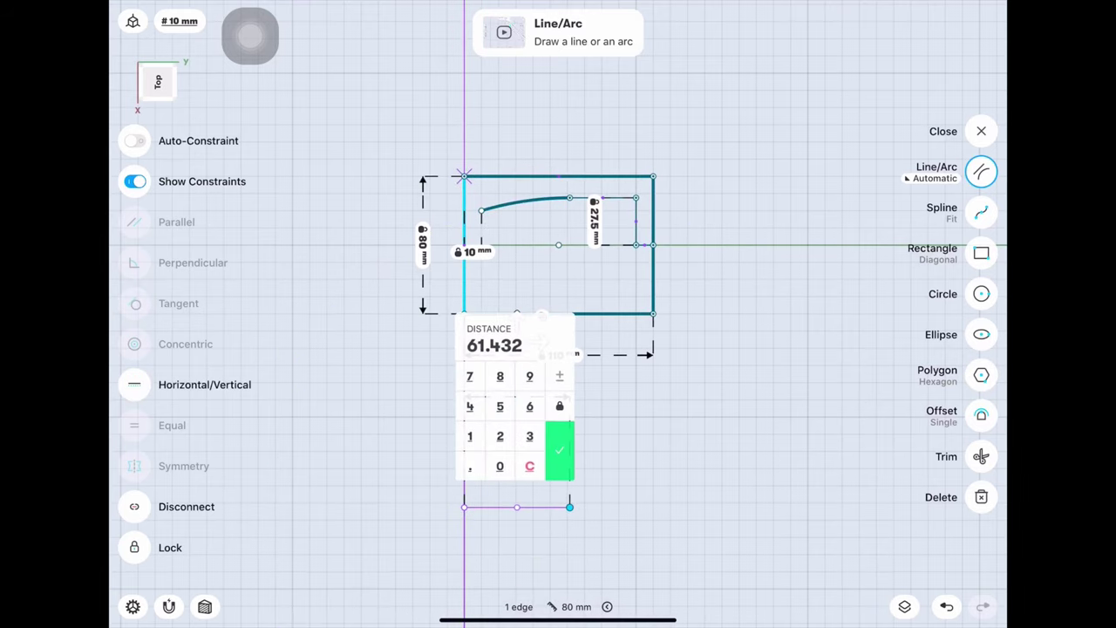
left_click(500, 406)
left_click(559, 450)
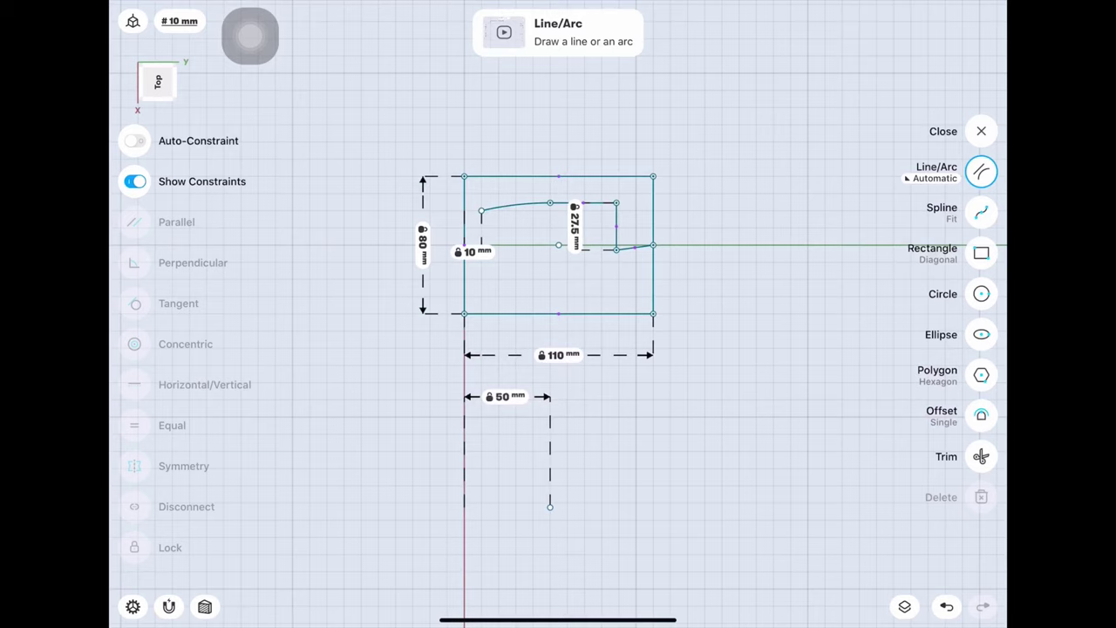
key("ctrl+z")
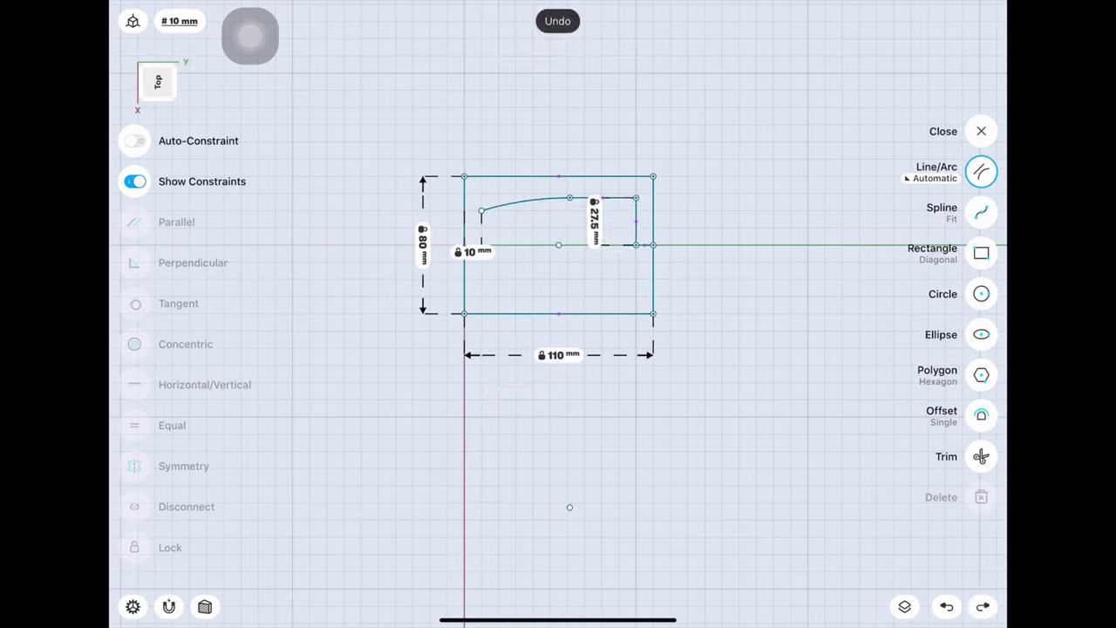
Step: Retry the 50 mm centre-to-edge distance, undo it, and make the top segment horizontal
left_click(636, 222)
left_click(636, 221)
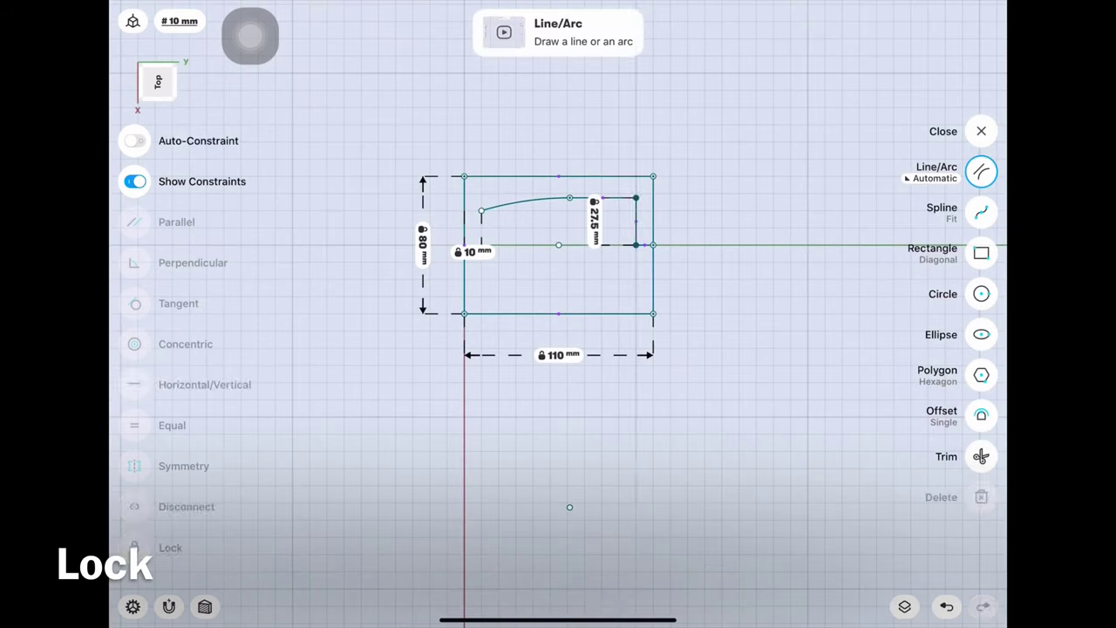
left_click(570, 507)
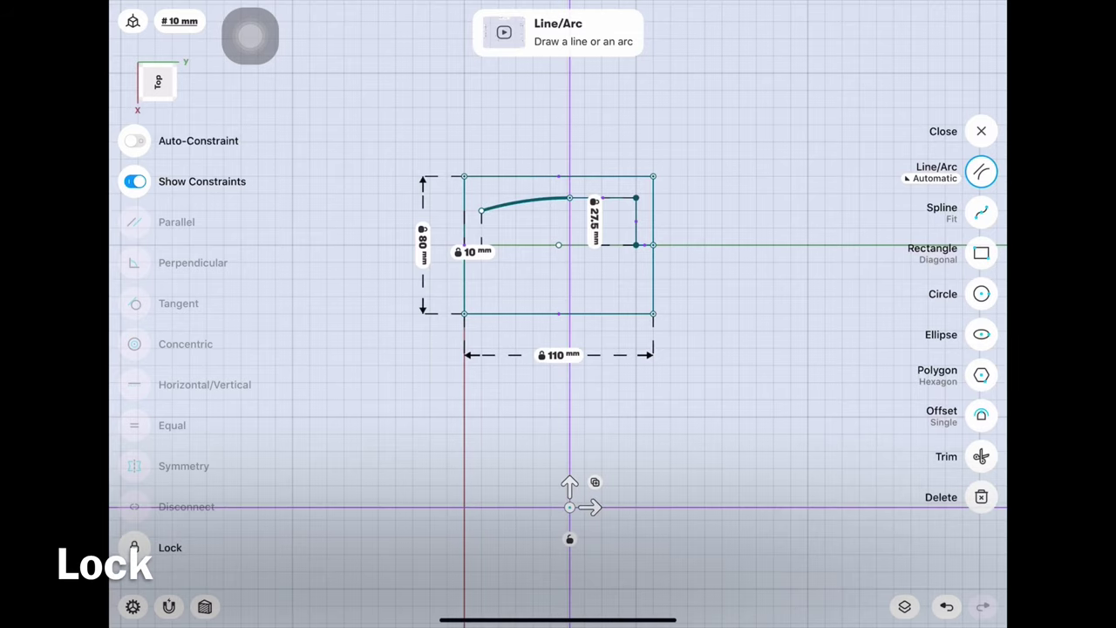
left_click(464, 262)
left_click_drag(511, 541, 511, 403)
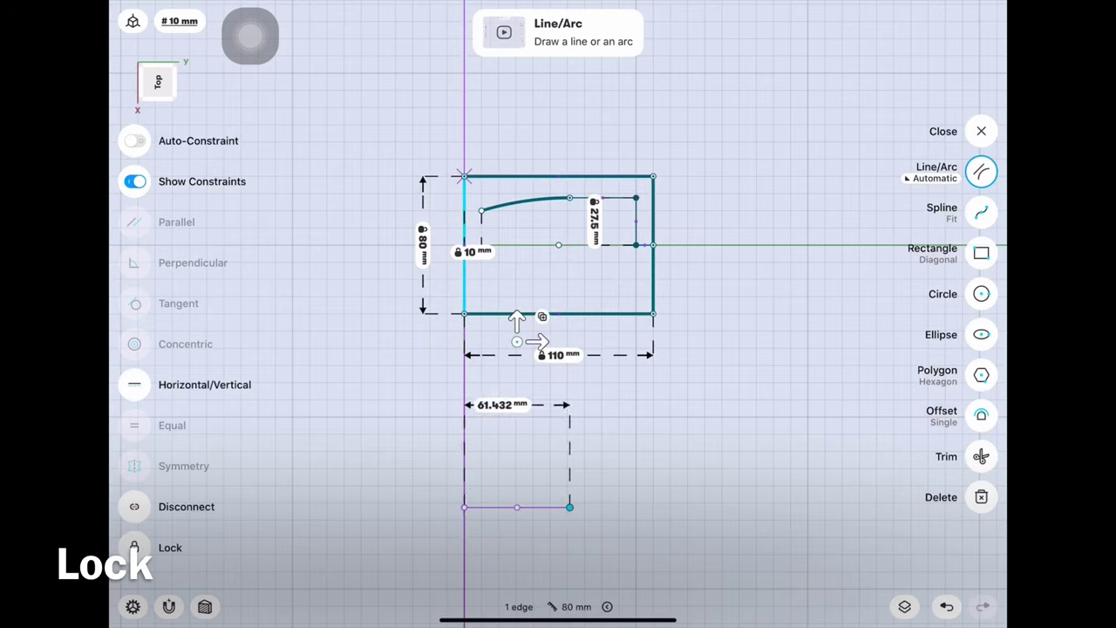
left_click(487, 414)
left_click(547, 458)
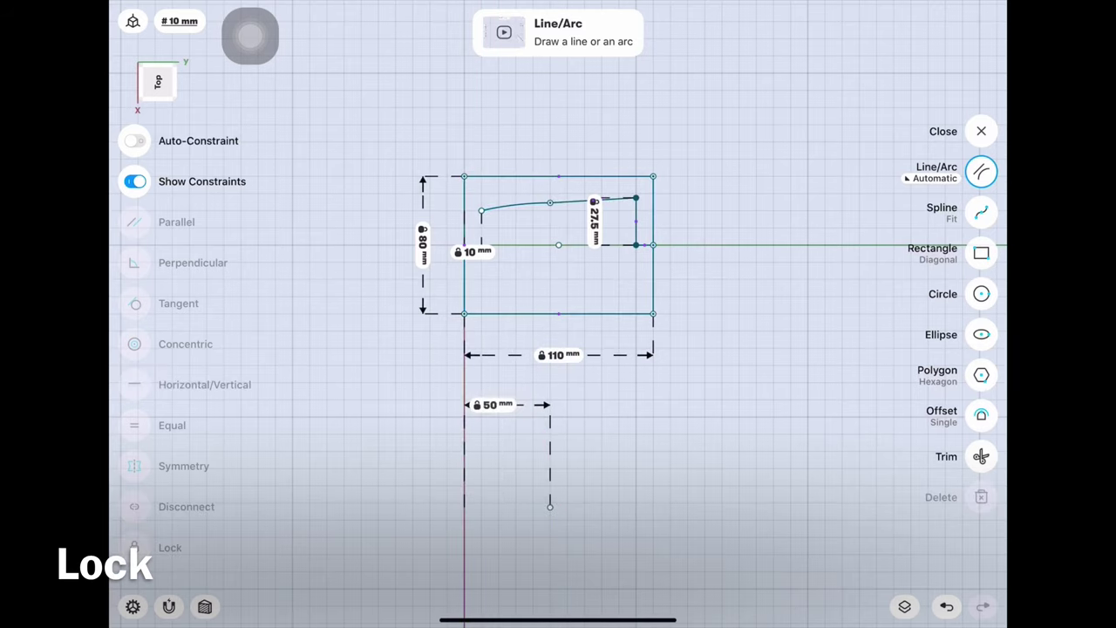
key("ctrl+z")
left_click(611, 198)
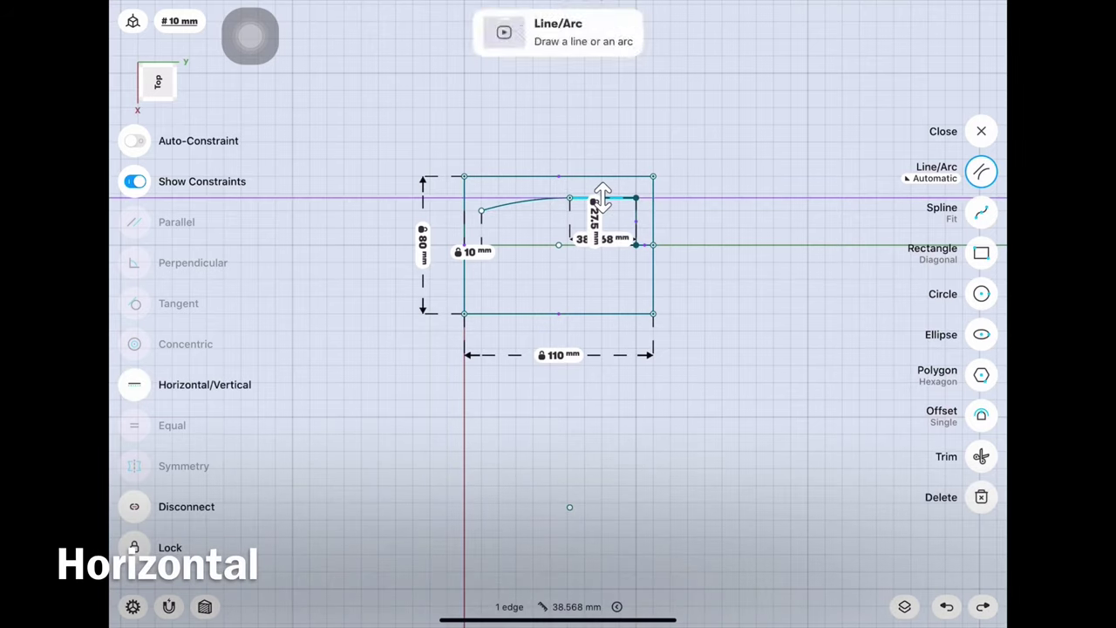
left_click(135, 385)
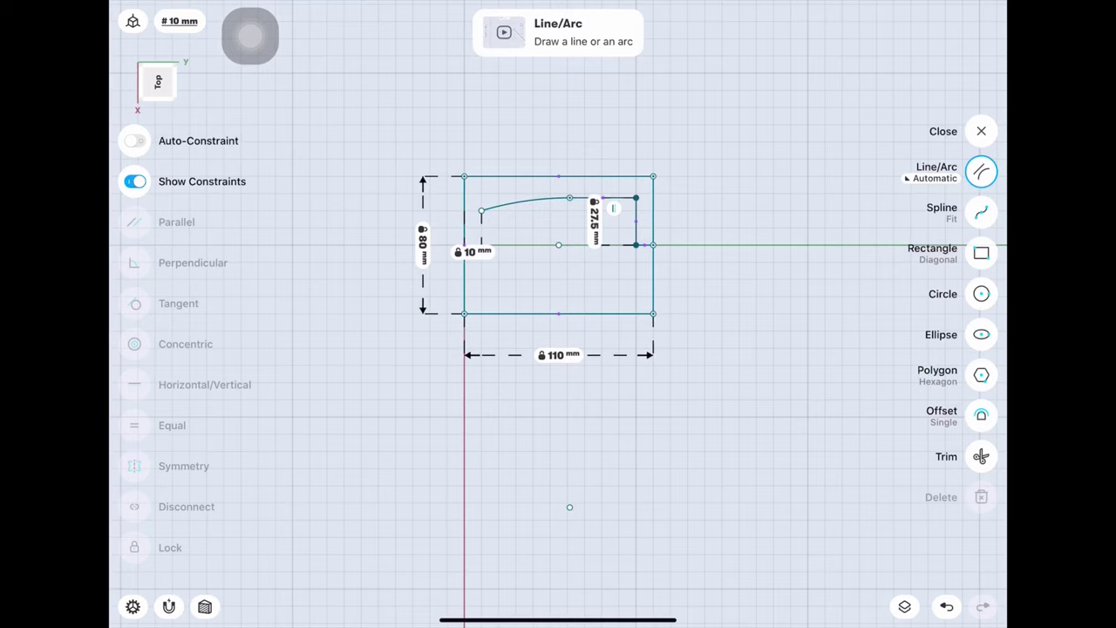
Step: Re-enter the 50 mm arc-centre distance, then undo twice and clear the selection
left_click(570, 507)
left_click(464, 262)
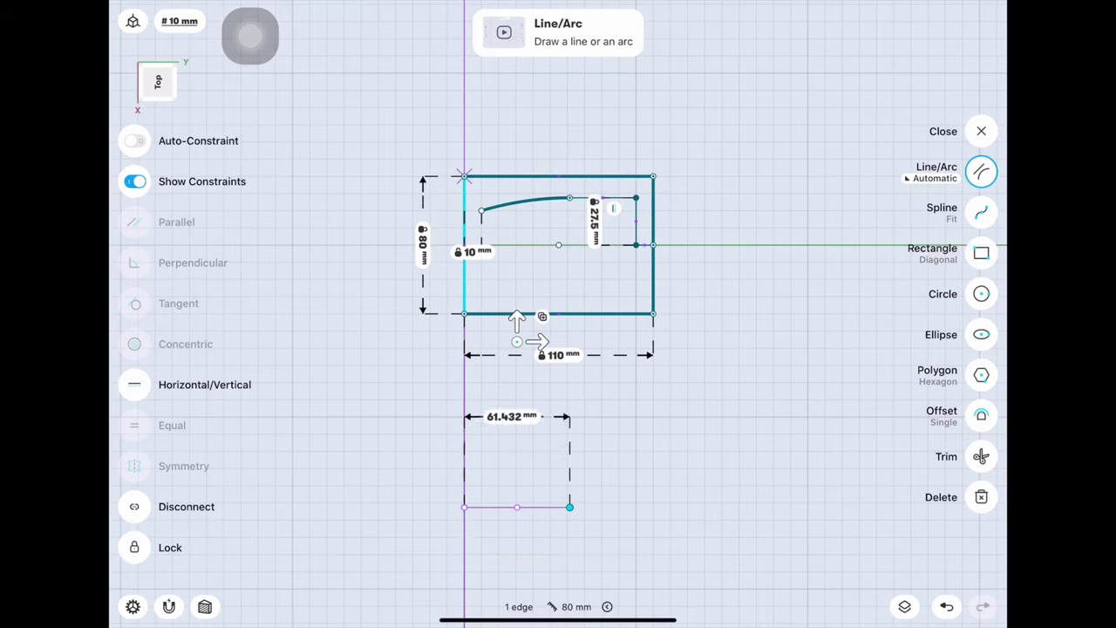
left_click(511, 417)
left_click(497, 417)
left_click(496, 477)
left_click(555, 461)
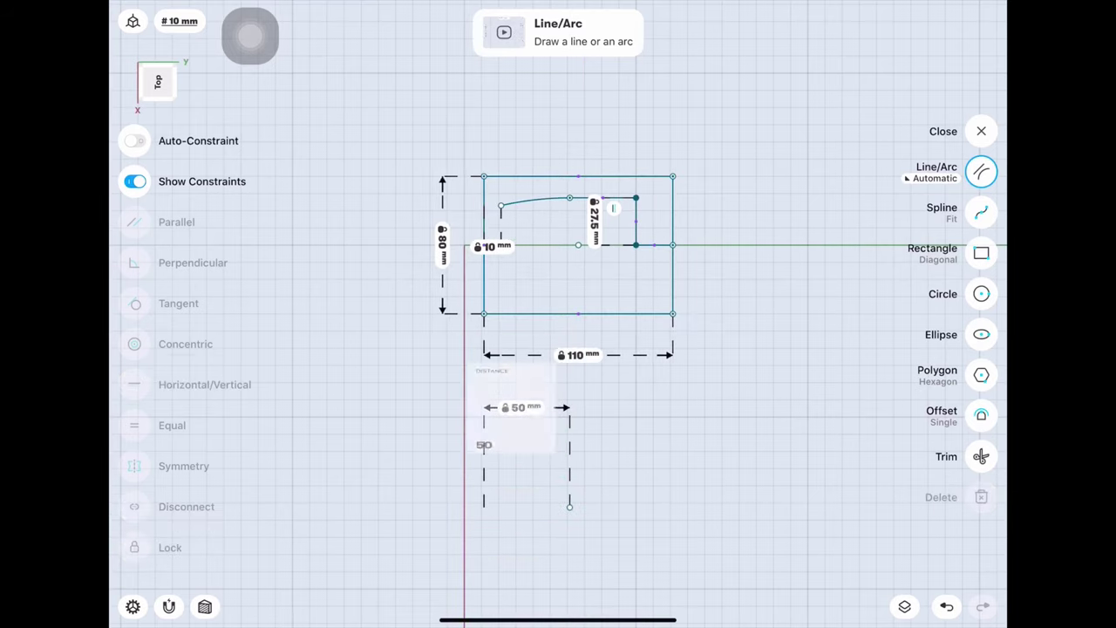
key("ctrl+z")
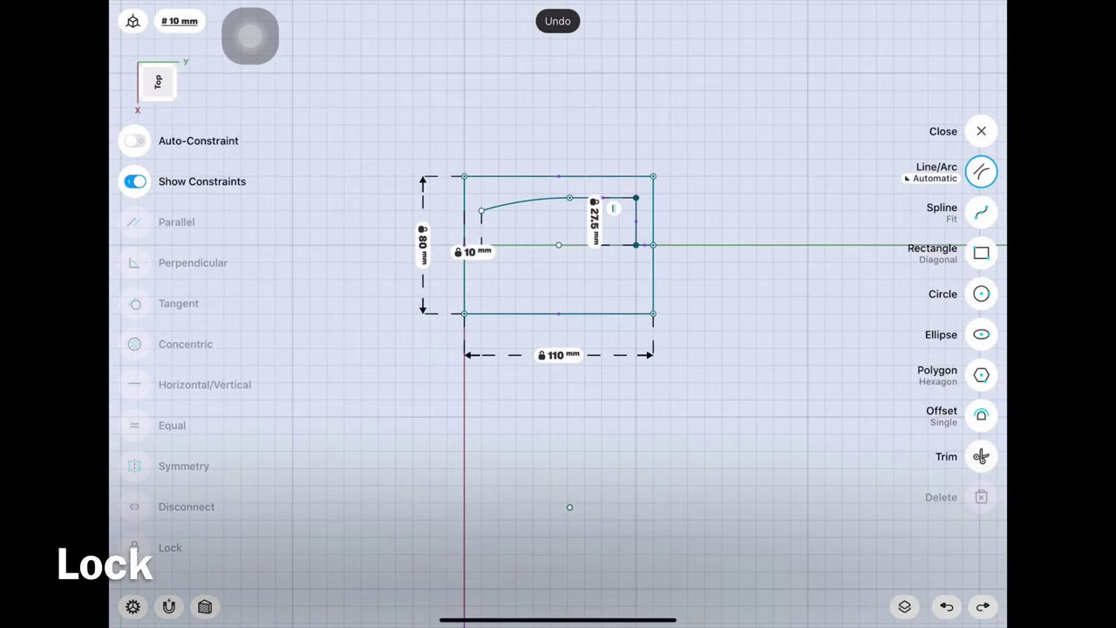
key("ctrl+z")
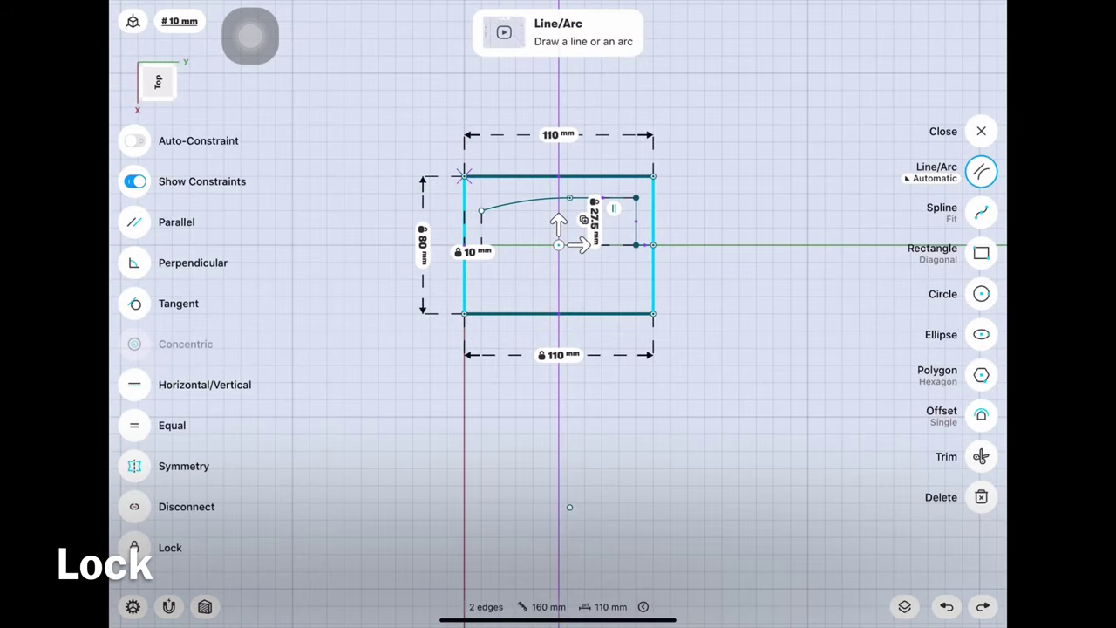
key("Escape")
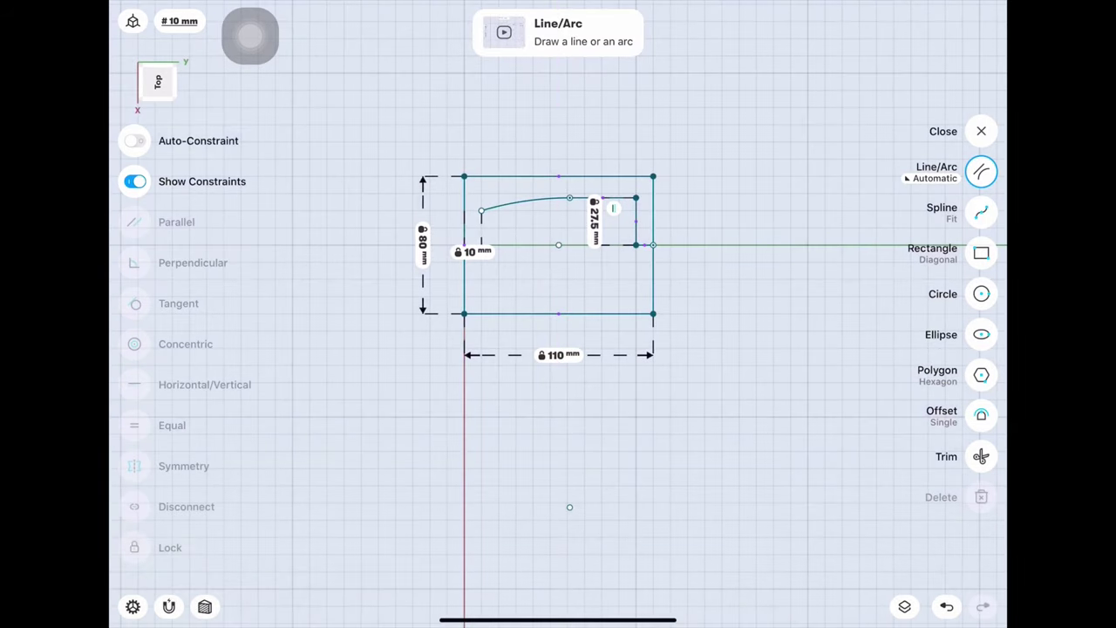
Step: Set the arc centre 50 mm from the rectangle's left edge
left_click(569, 507)
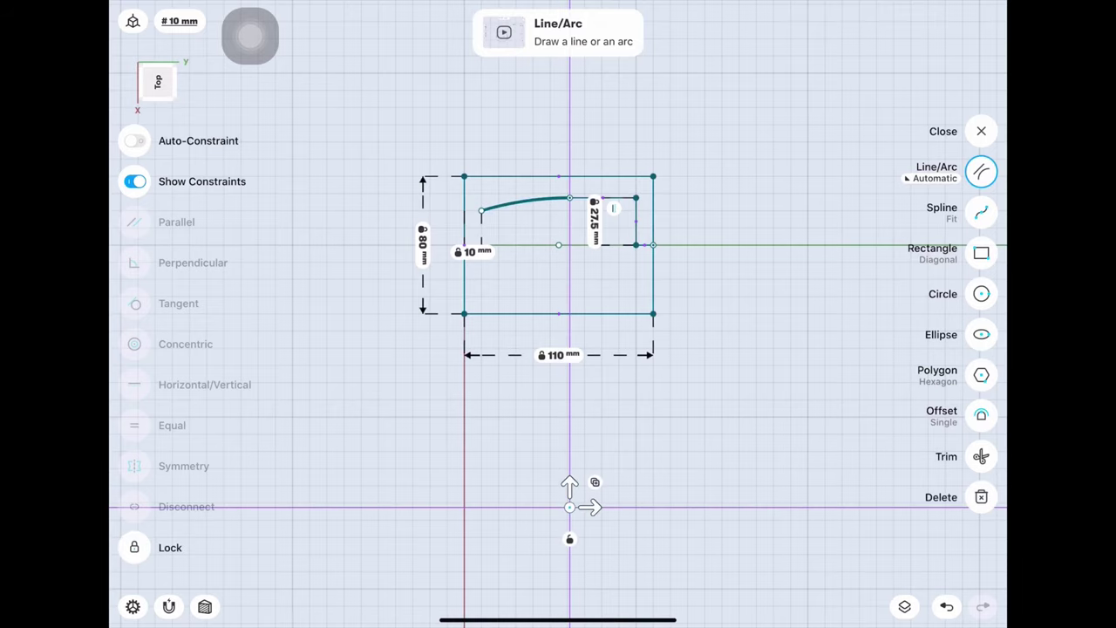
left_click(464, 279)
left_click(523, 544)
left_click(501, 547)
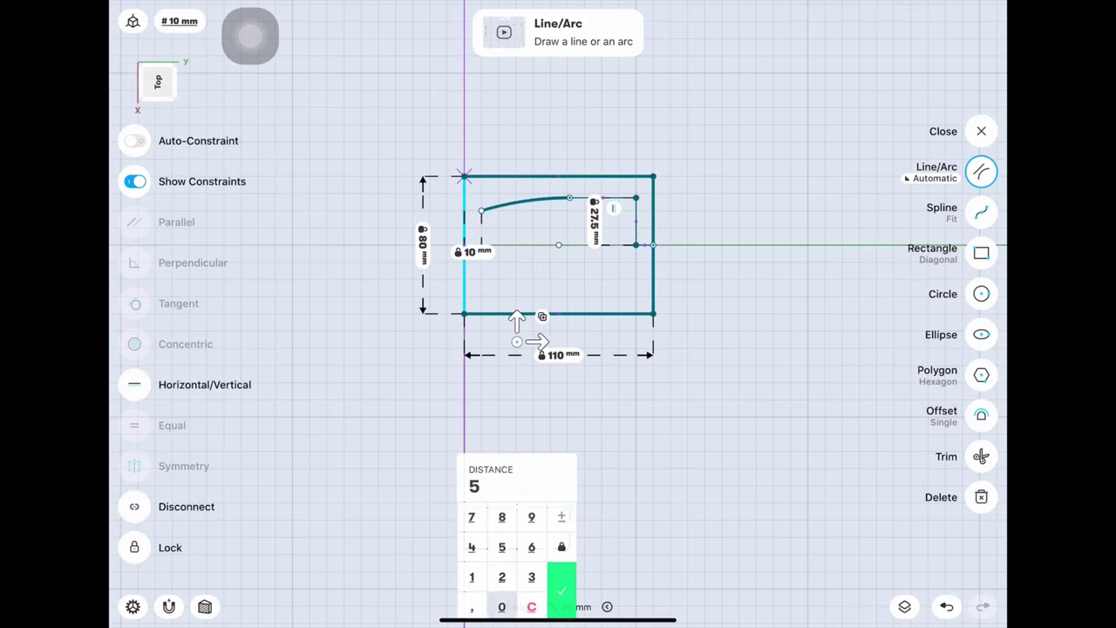
left_click(502, 607)
left_click(562, 590)
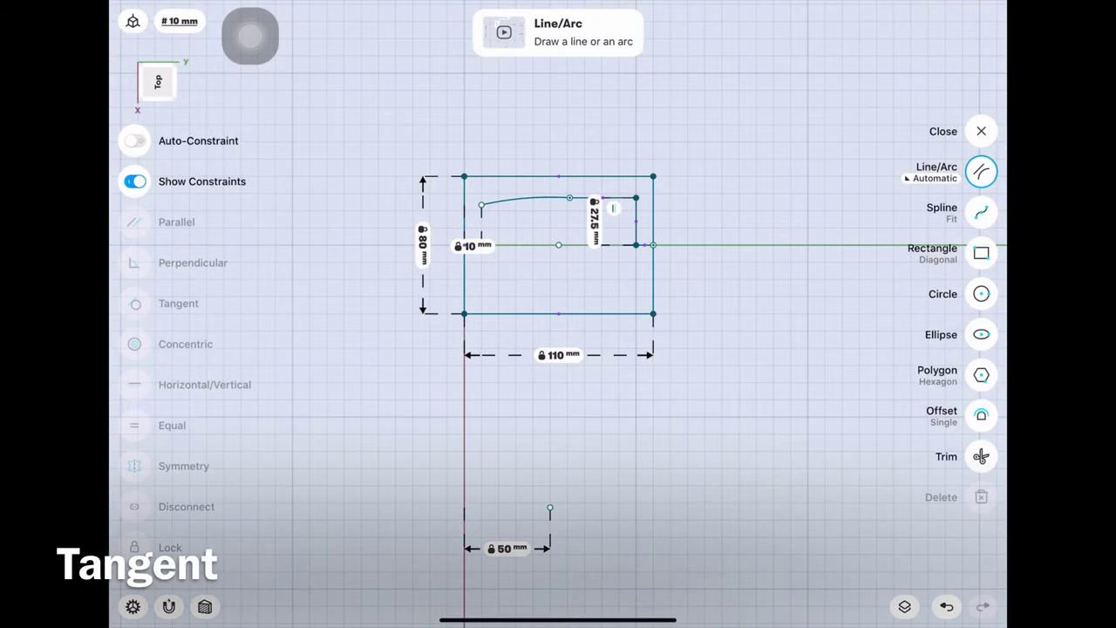
Step: Make the arc tangent to the short top segment
left_click(523, 200)
left_click(617, 198)
left_click(179, 304)
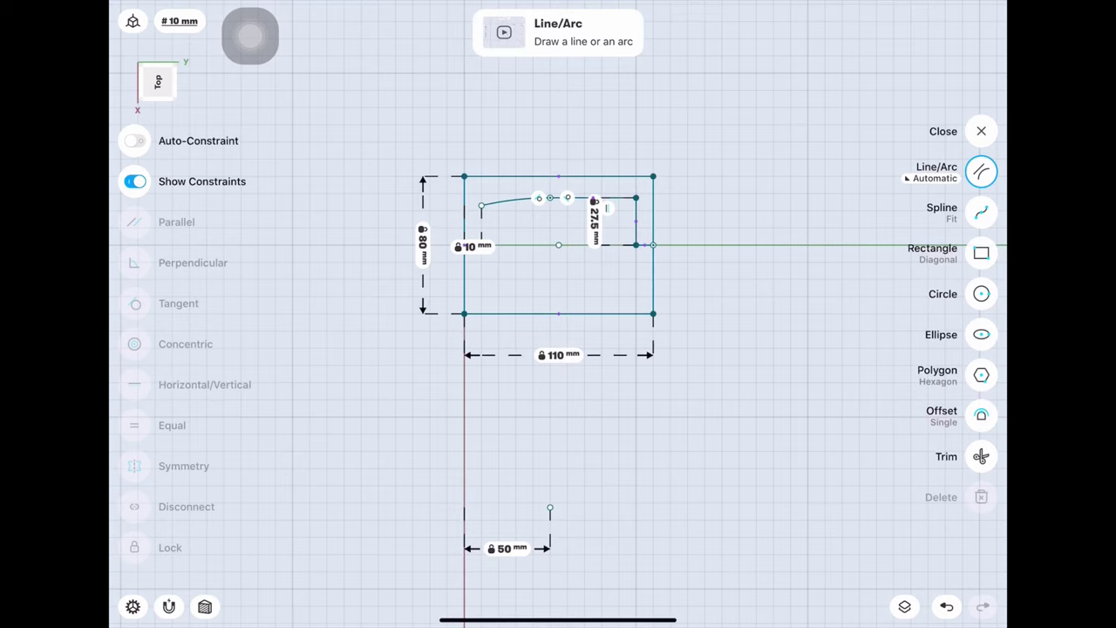
Step: Set the arc radius to 200 mm
left_click(511, 202)
left_click_drag(468, 147, 529, 253)
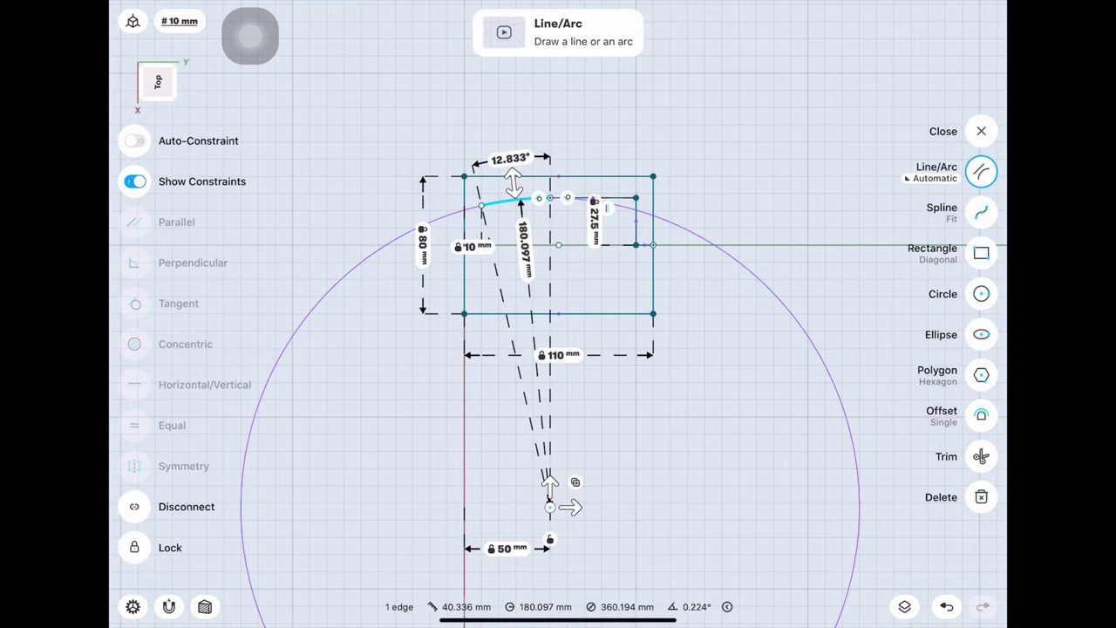
left_click(528, 253)
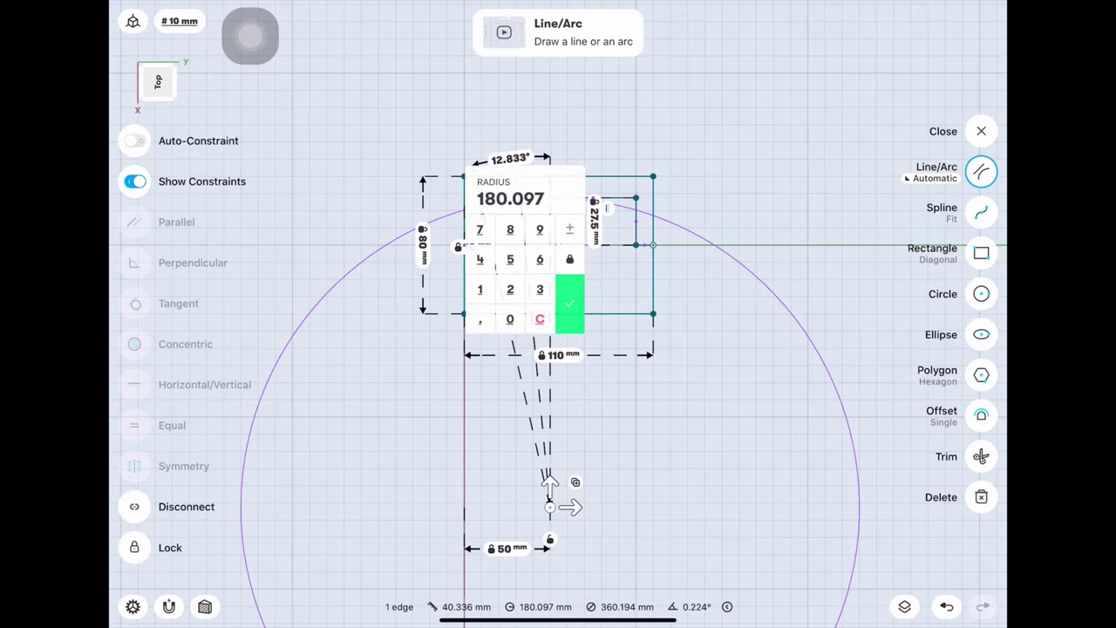
left_click(510, 289)
left_click(511, 319)
left_click(510, 318)
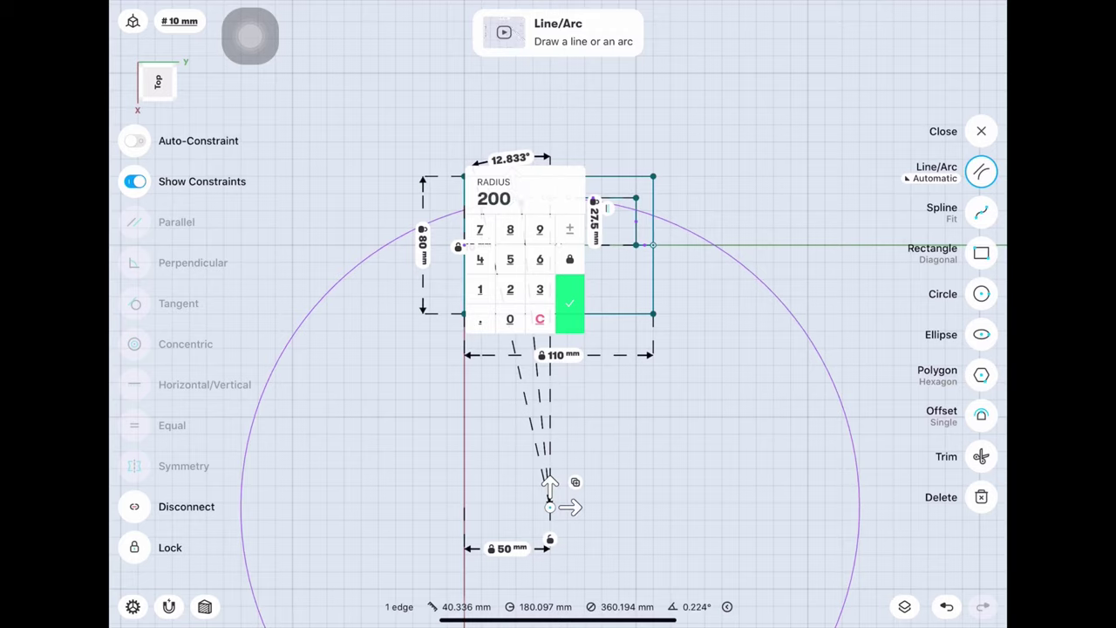
left_click(569, 304)
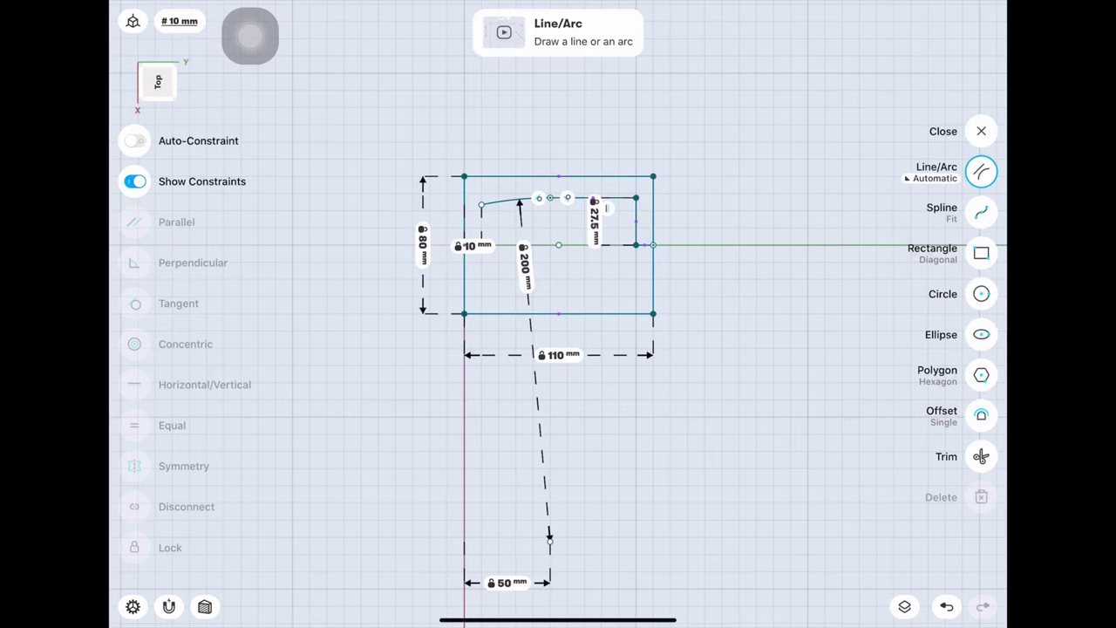
key("ctrl+z")
key("ctrl+shift+z")
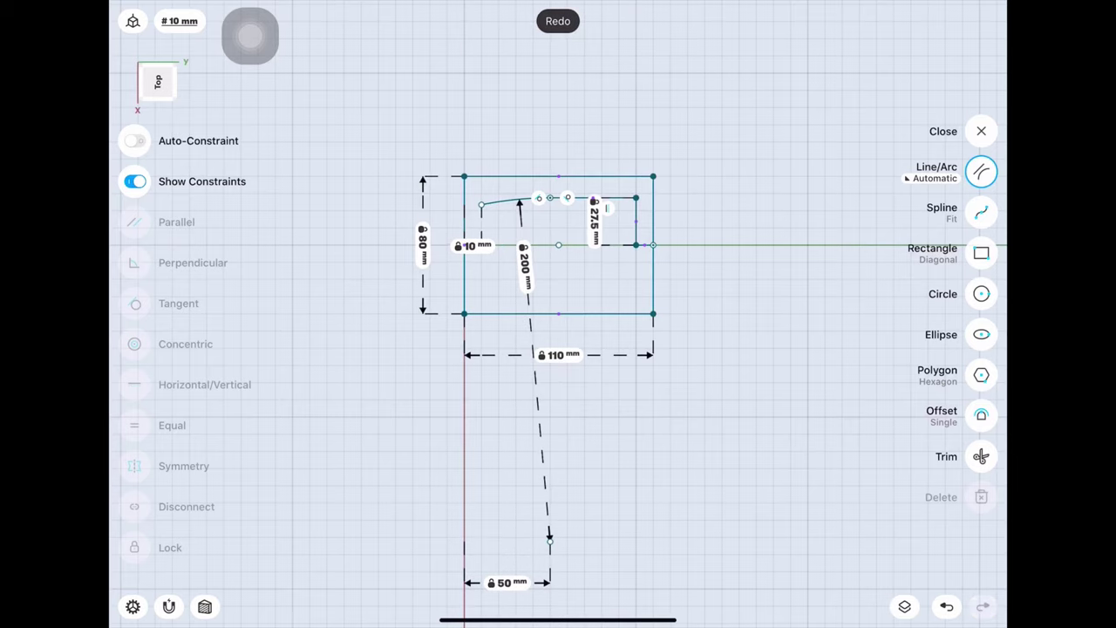
Step: Place the riser 10 mm inside the right edge; add a vertical line from the arc's left end
left_click_drag(768, 453, 767, 410)
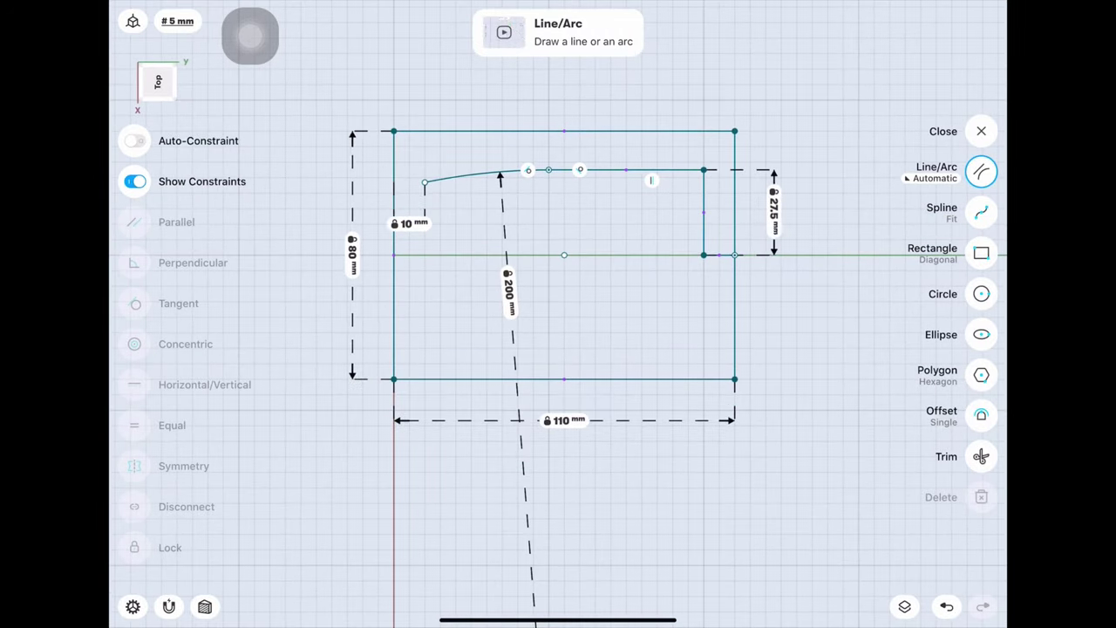
left_click(704, 212)
left_click(735, 314)
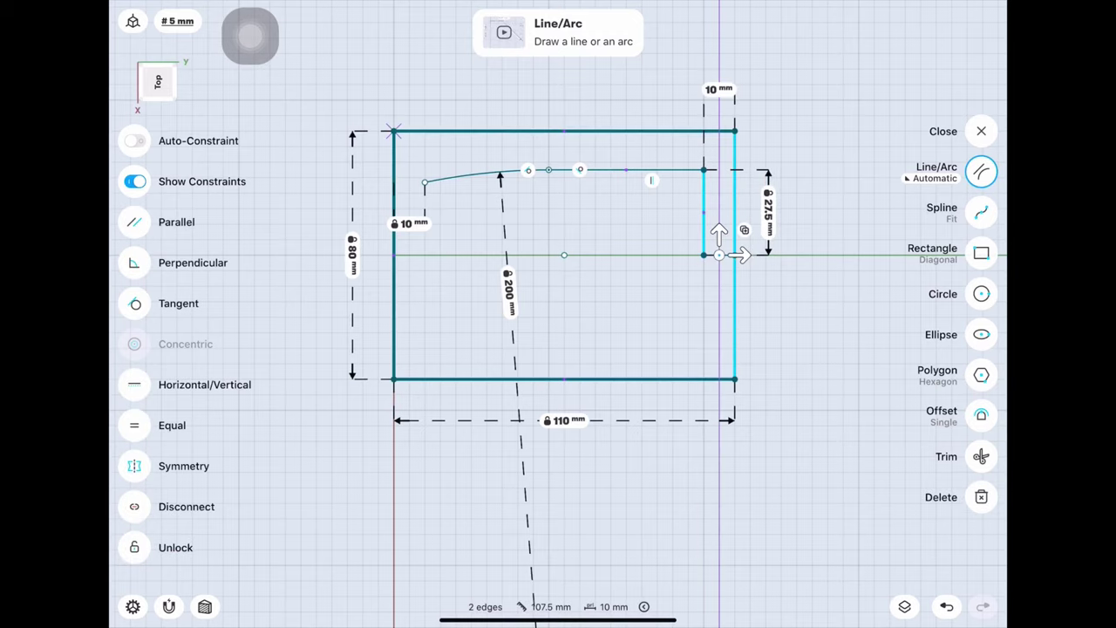
left_click(799, 135)
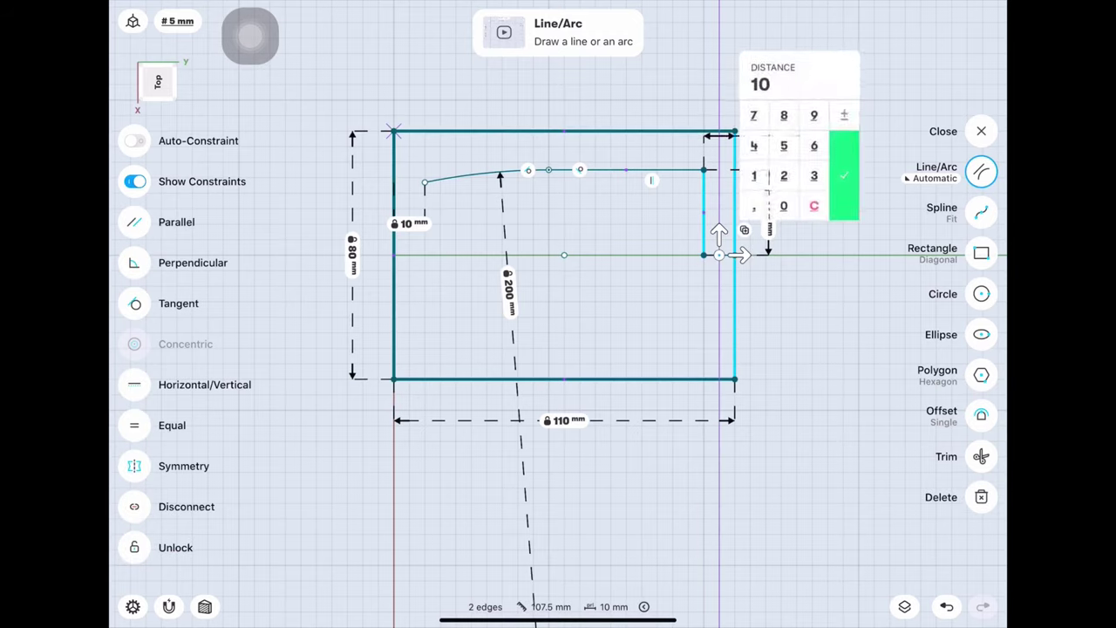
left_click(754, 175)
left_click(784, 205)
left_click(844, 175)
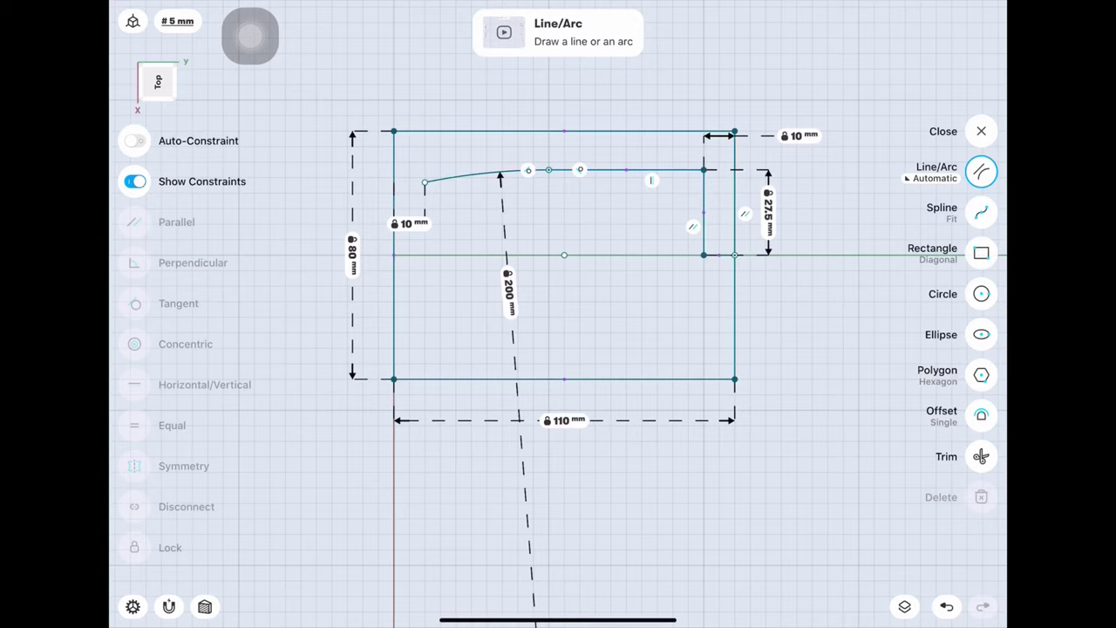
left_click(425, 183)
left_click(425, 255)
Step: Mirror-copy the curved profile across the horizontal axis and join the left ends with a vertical line
left_click(981, 131)
left_click(981, 314)
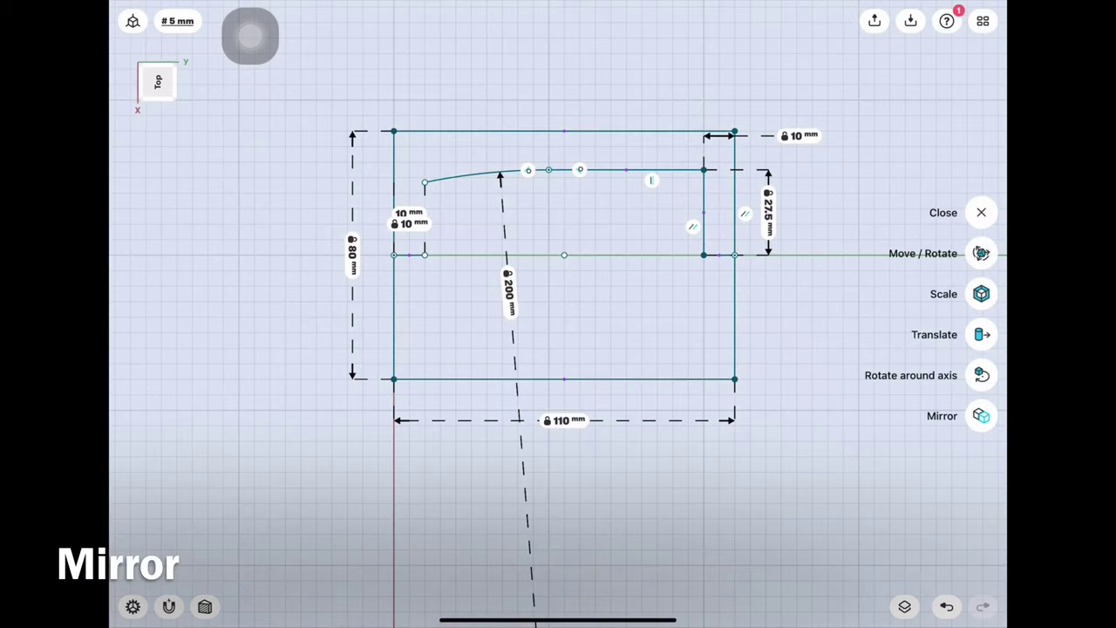
left_click(565, 314)
left_click(981, 416)
left_click(523, 170)
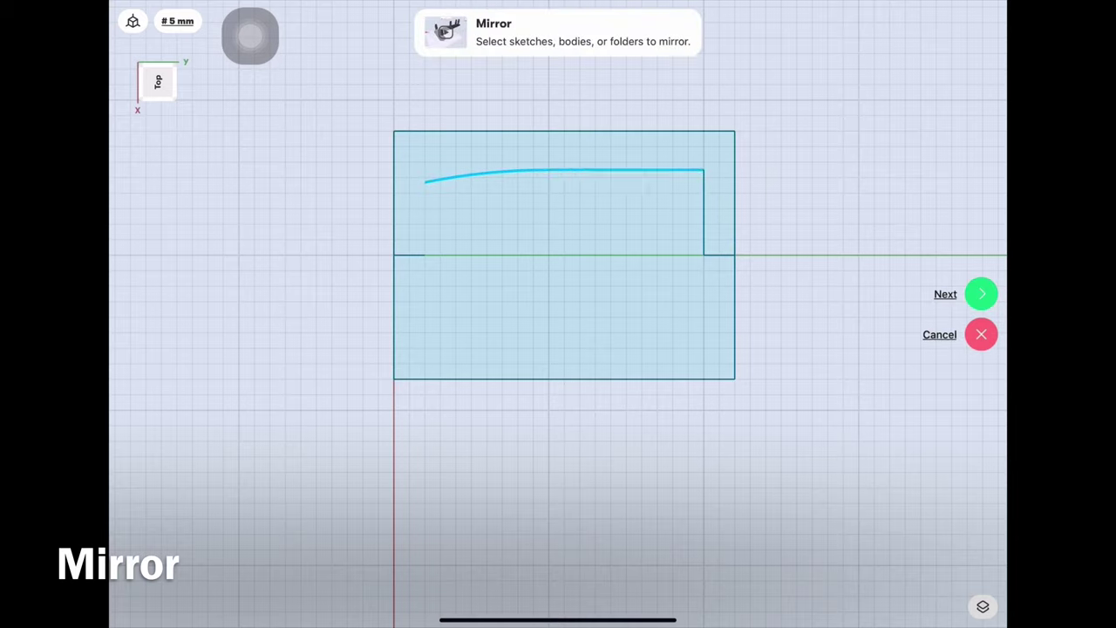
left_click(981, 294)
left_click(873, 255)
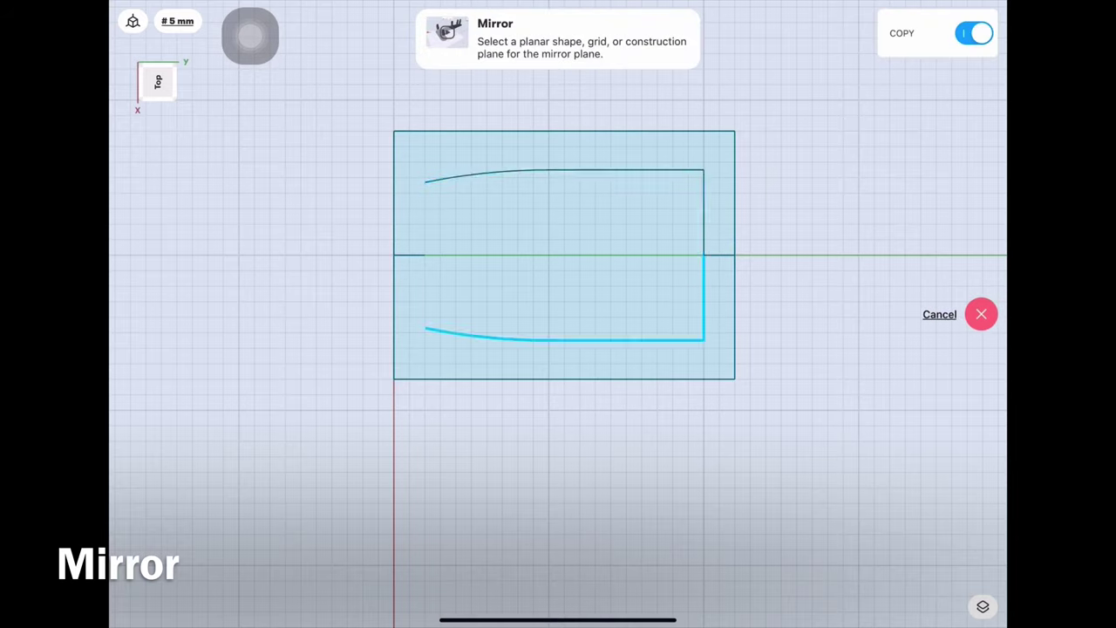
left_click(981, 292)
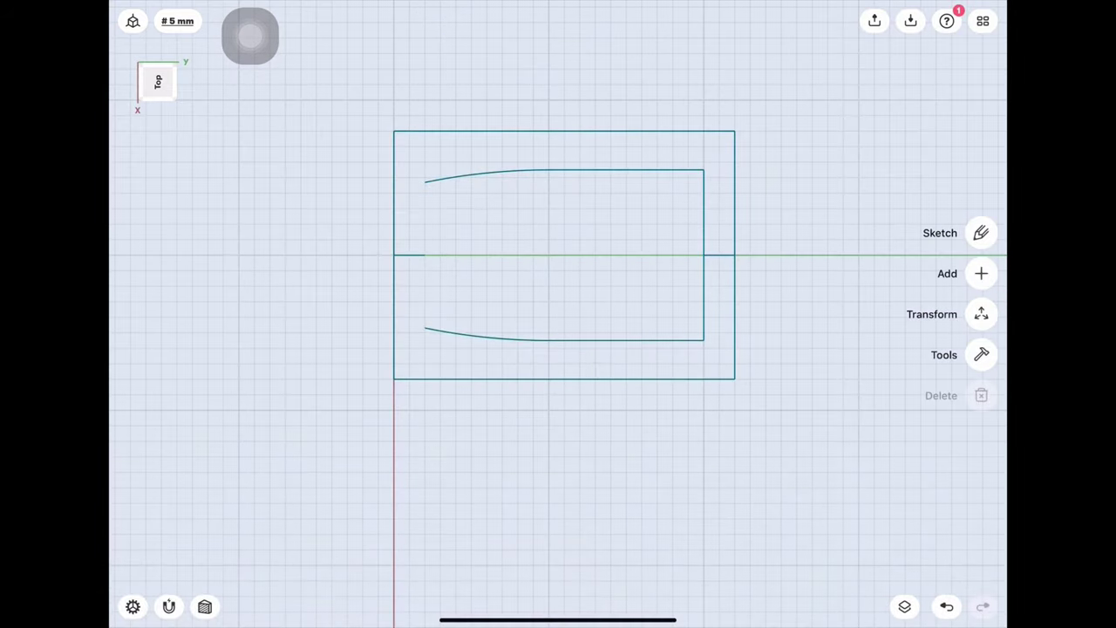
left_click_drag(425, 181, 426, 328)
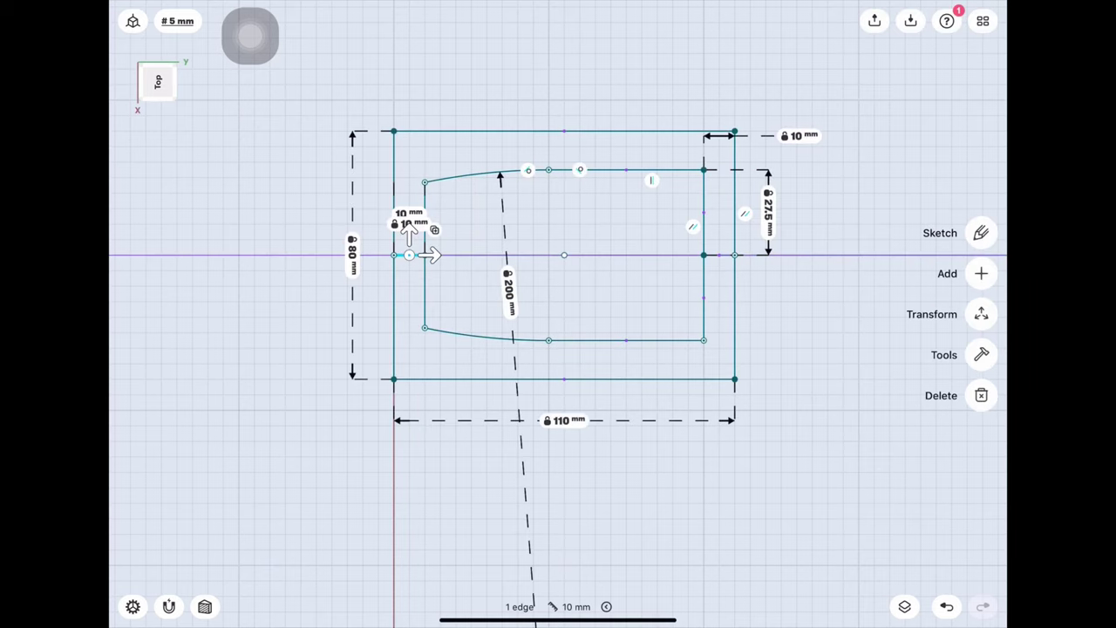
Step: Draw a 50 mm helper line and a 6.5 mm radius circle at its end
left_click(981, 233)
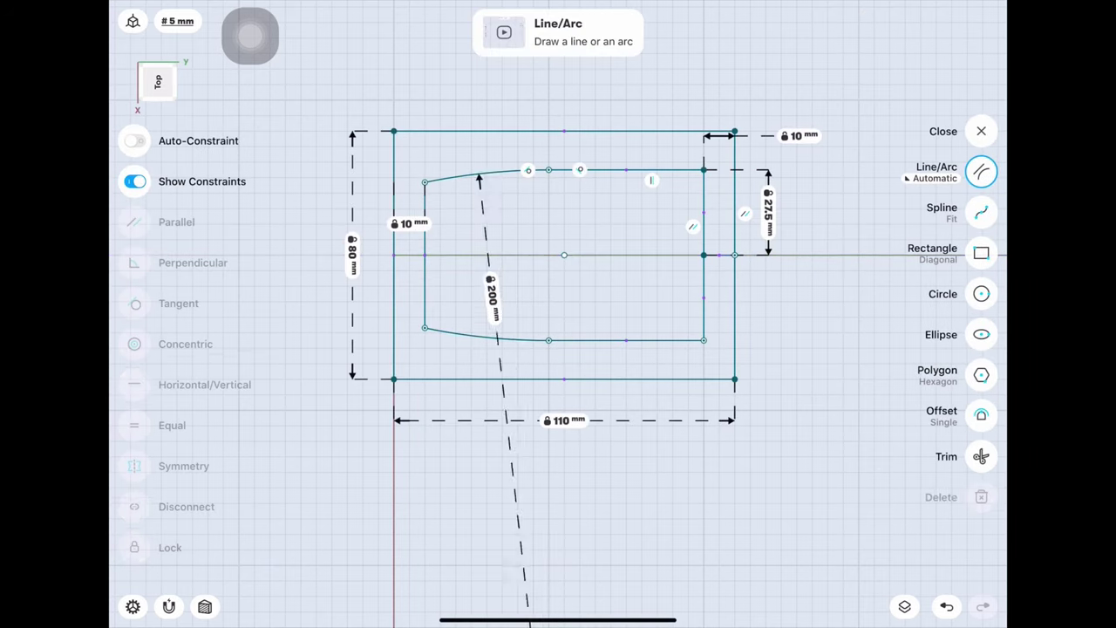
left_click_drag(394, 255, 548, 254)
left_click(549, 255)
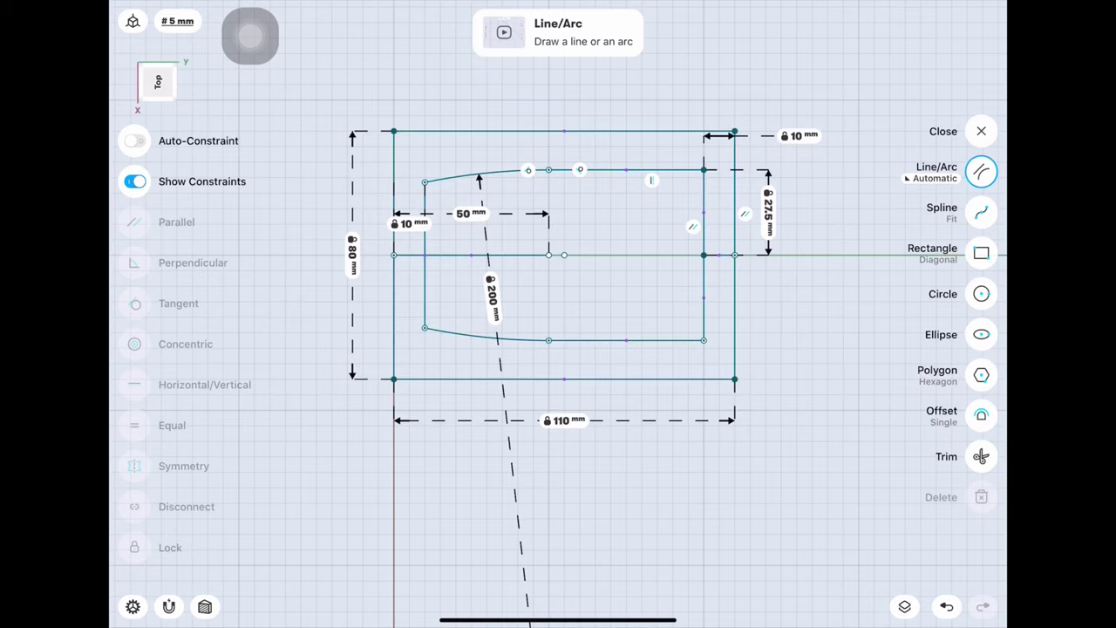
left_click(981, 294)
left_click_drag(549, 255, 584, 254)
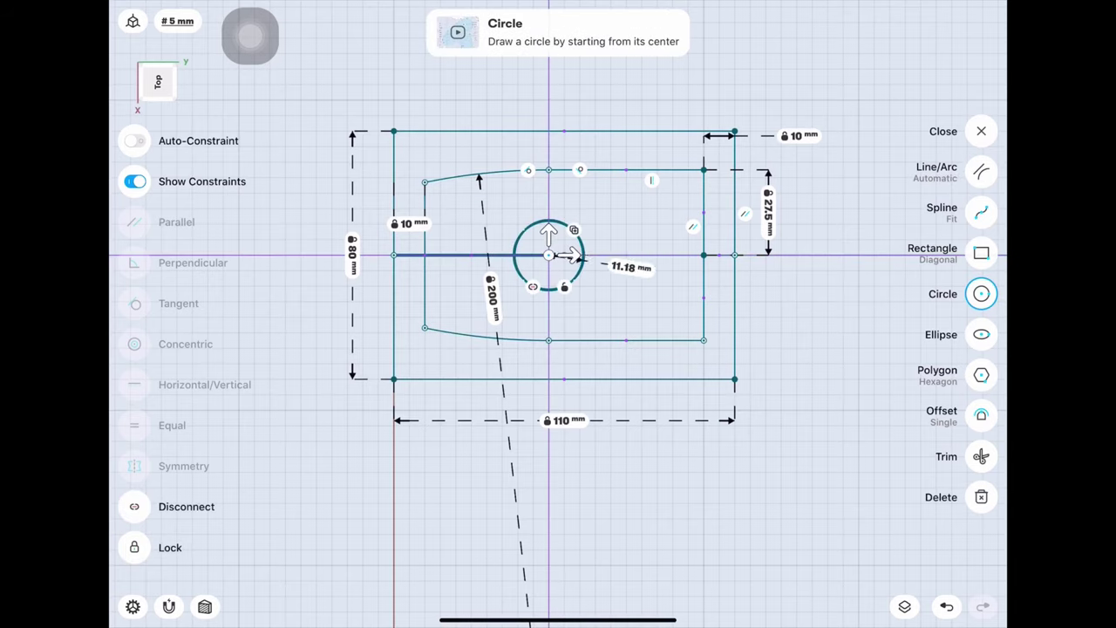
left_click(591, 299)
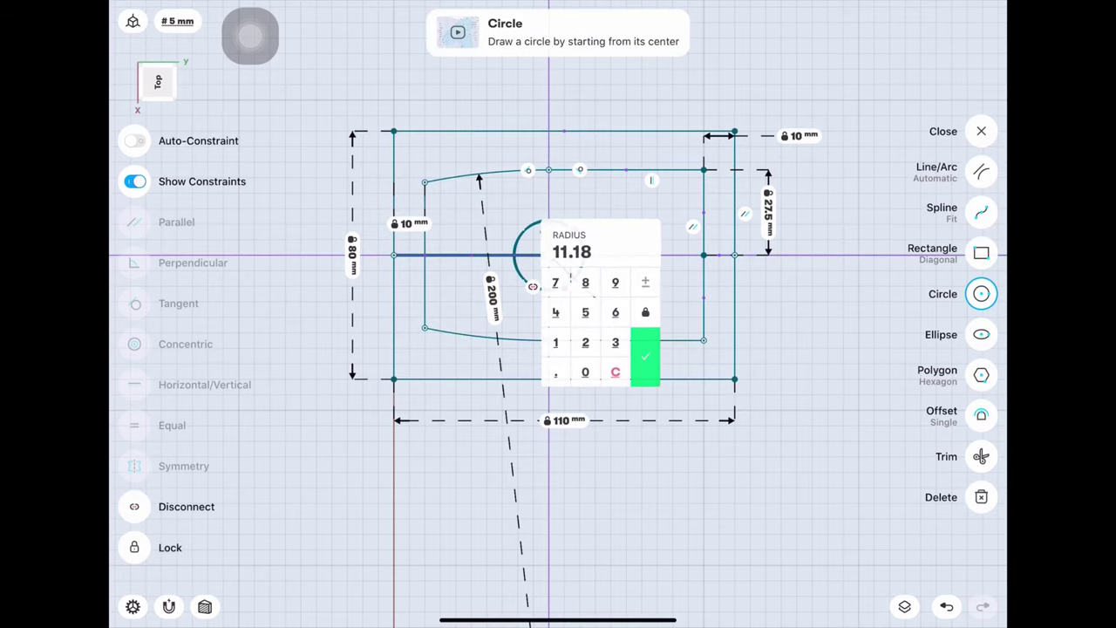
left_click(555, 372)
left_click(585, 312)
left_click(645, 356)
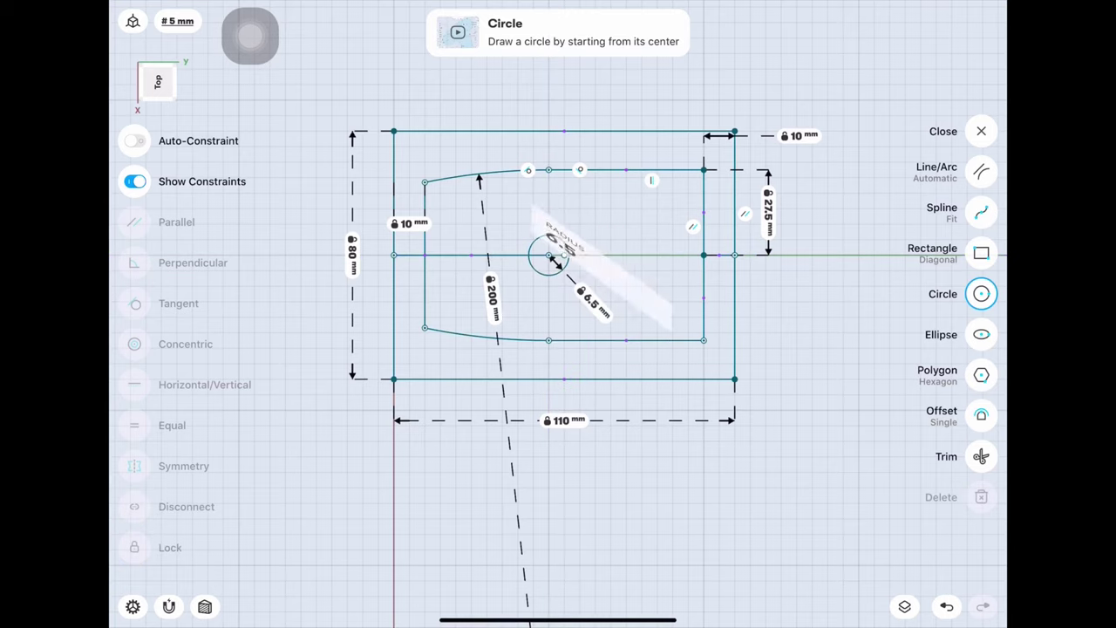
Step: Add a second 6.5 mm radius circle on the centre line, spaced 20 mm from the first
left_click_drag(626, 255, 641, 254)
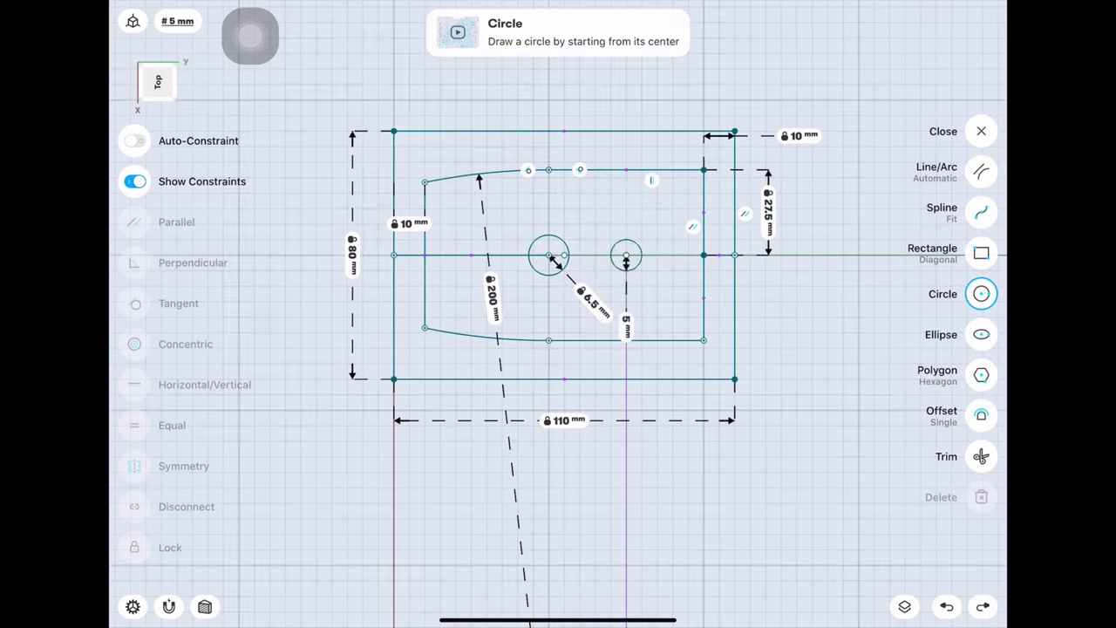
left_click(674, 294)
left_click(690, 307)
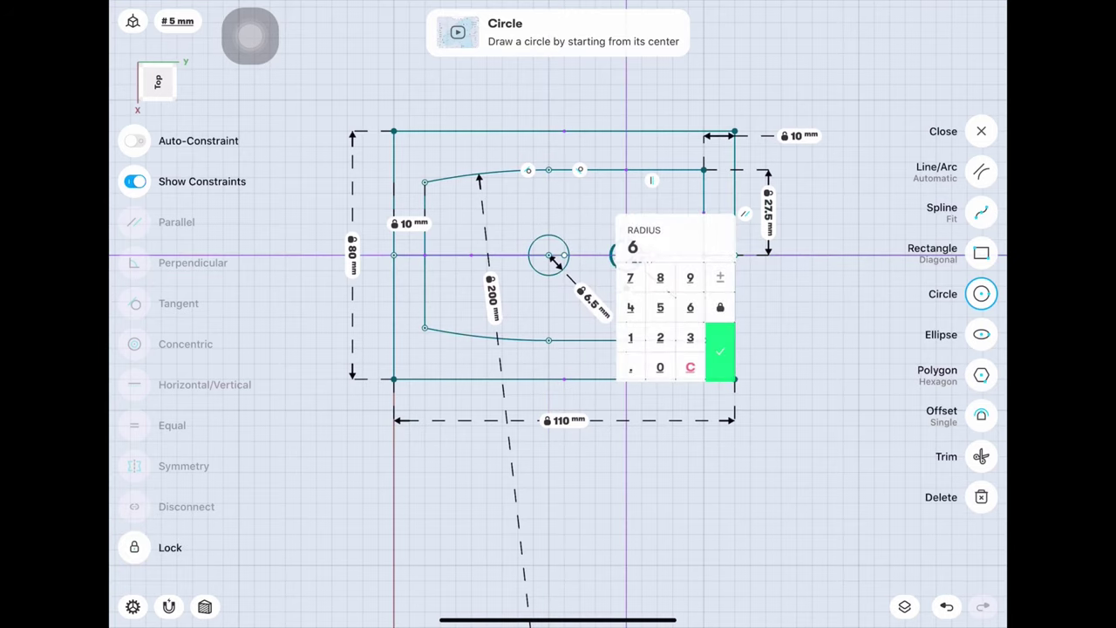
left_click(631, 367)
left_click(661, 307)
left_click(723, 349)
left_click(549, 236)
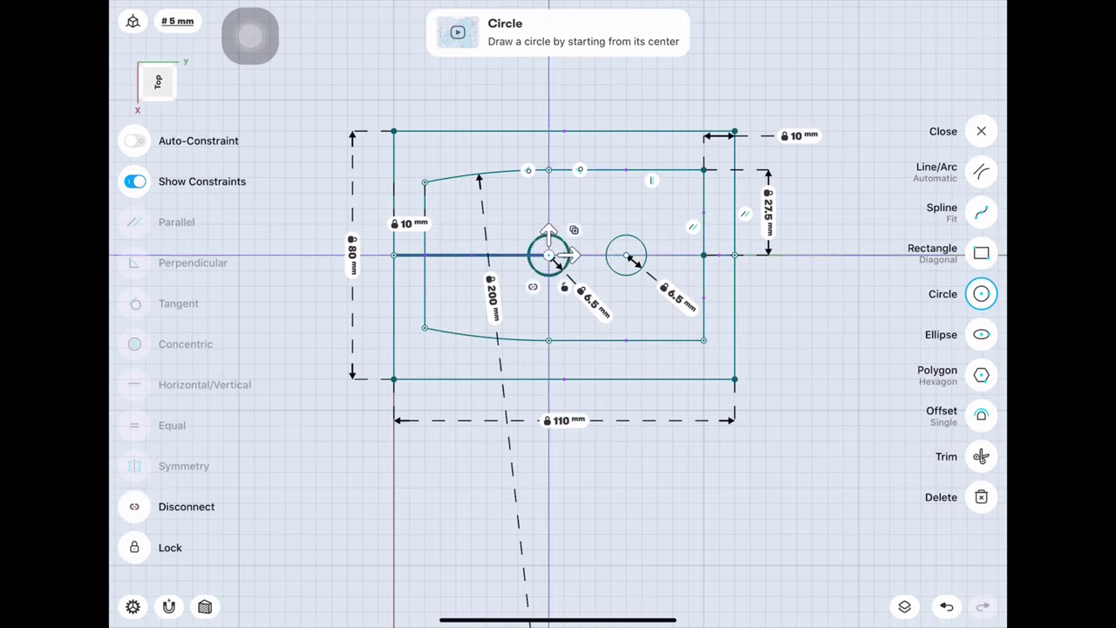
left_click(626, 235)
left_click(587, 212)
type("20")
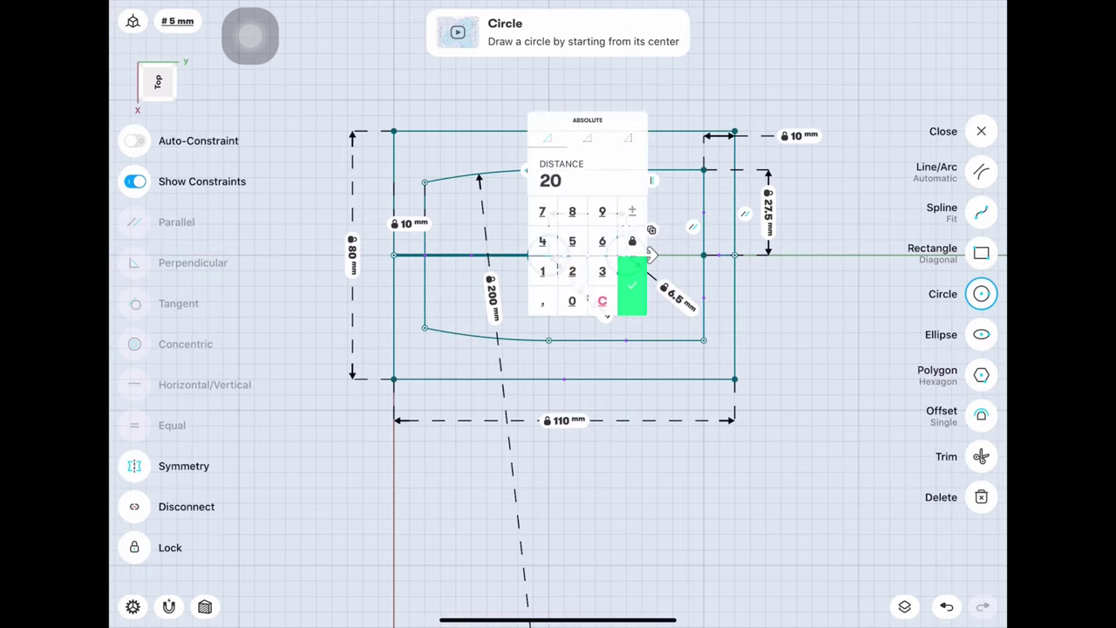
left_click(632, 285)
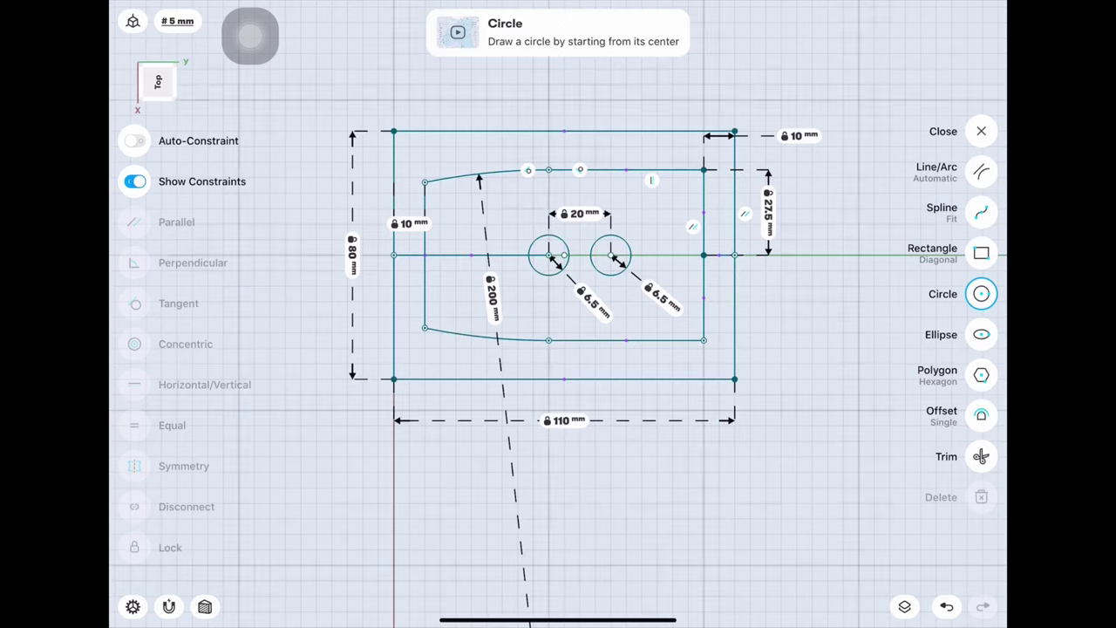
Step: Delete the helper line and close the sketch
left_click(981, 172)
left_click(471, 255)
left_click(981, 497)
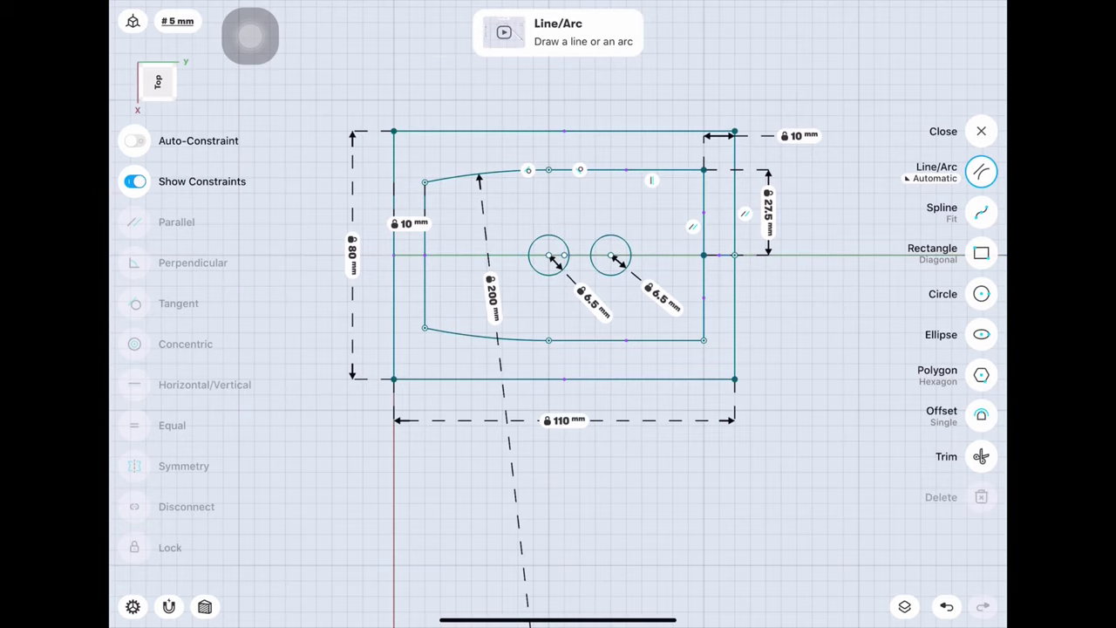
left_click(981, 131)
left_click_drag(559, 349, 611, 332)
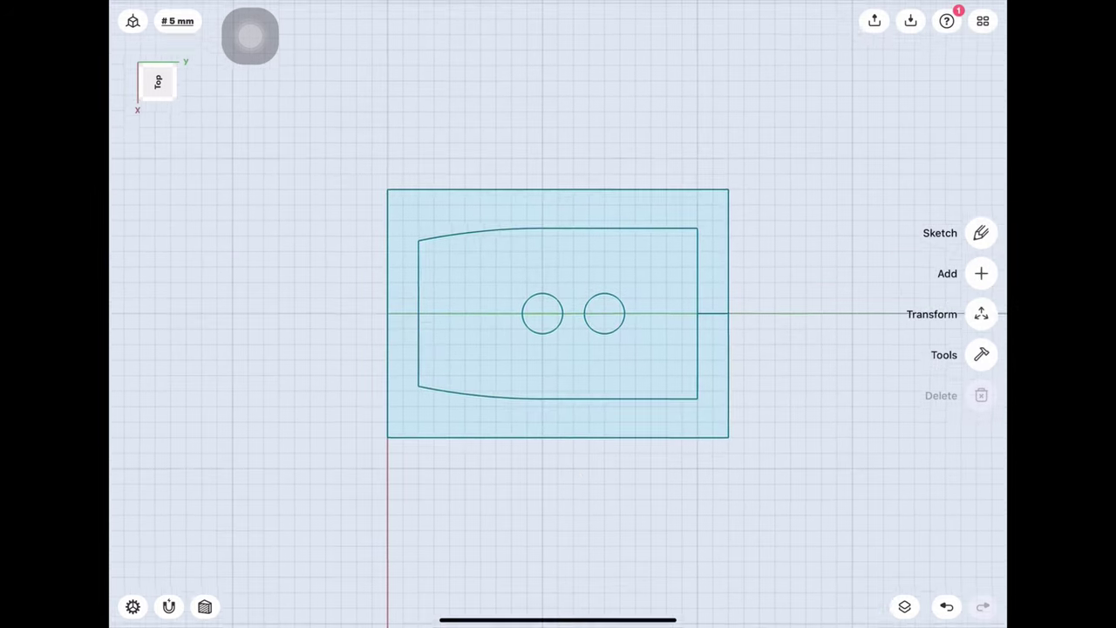
Step: Add construction plane Plane 01 perpendicular to the centre line at its outer end, then sketch on it
left_click(981, 314)
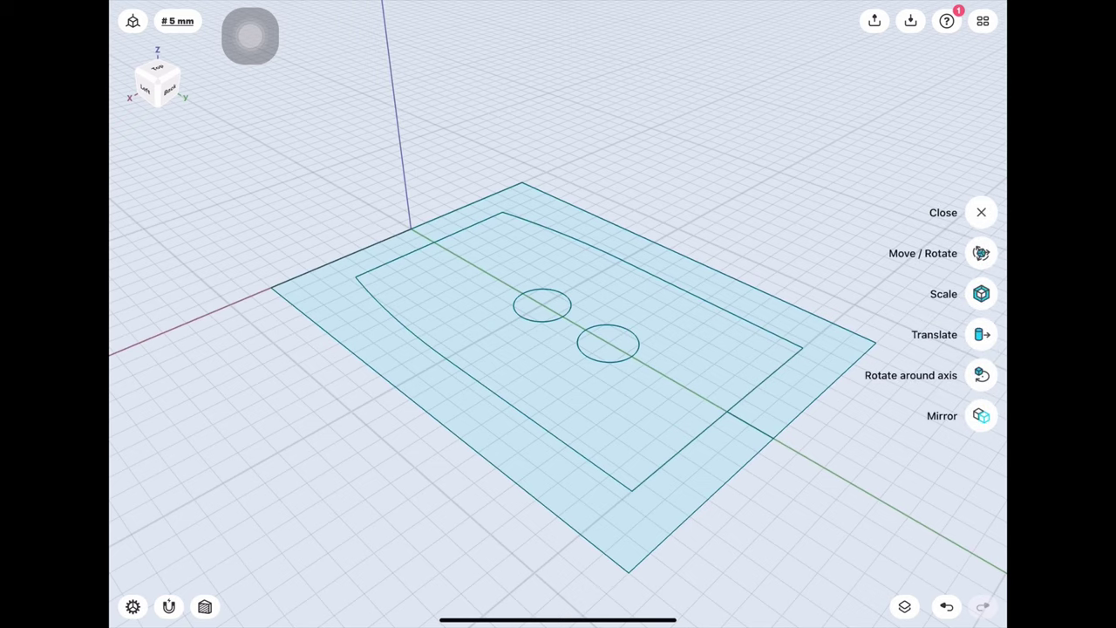
left_click(981, 212)
left_click(981, 273)
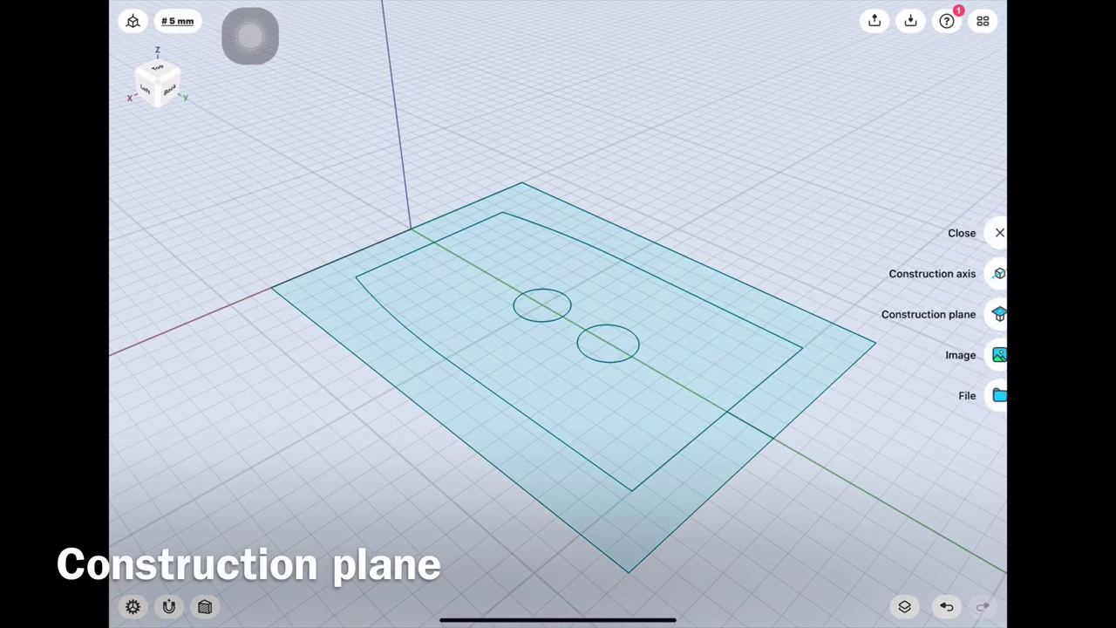
left_click(982, 314)
left_click(982, 294)
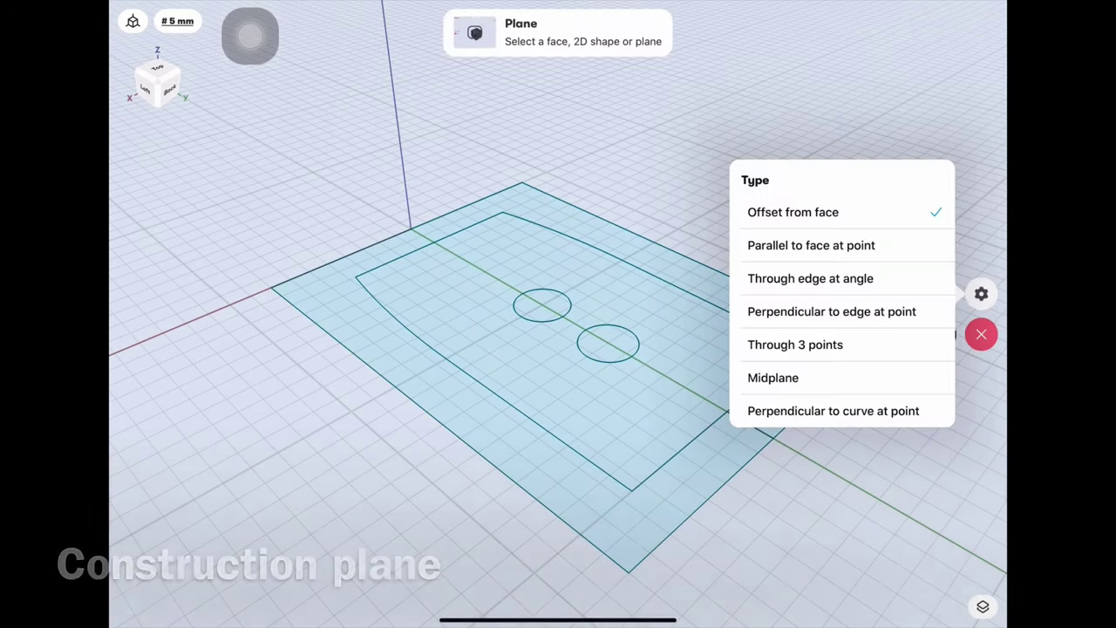
left_click(833, 411)
left_click(802, 348)
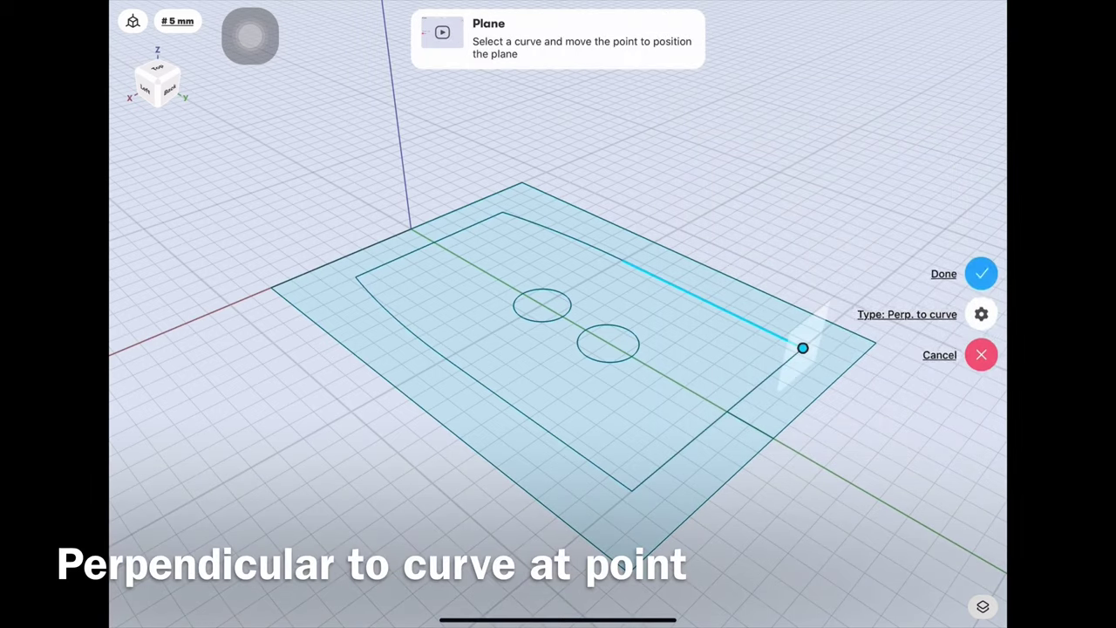
mouse_move(802, 348)
left_mouse_down()
mouse_move(728, 311)
mouse_move(803, 348)
left_mouse_up()
left_click(981, 273)
left_click_drag(558, 349, 628, 244)
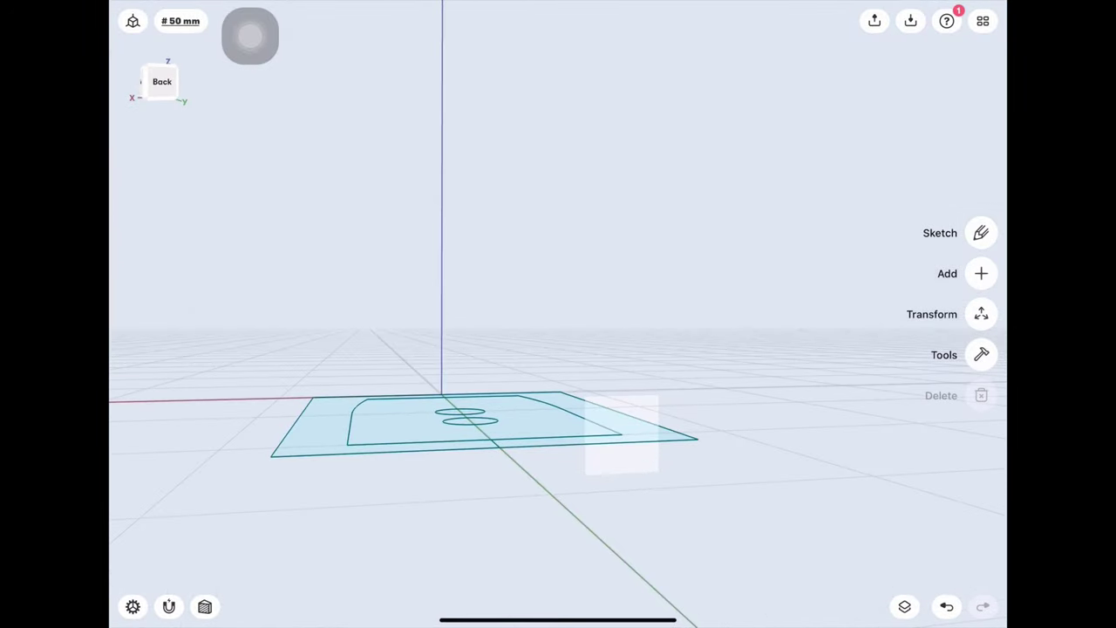
left_click(621, 434)
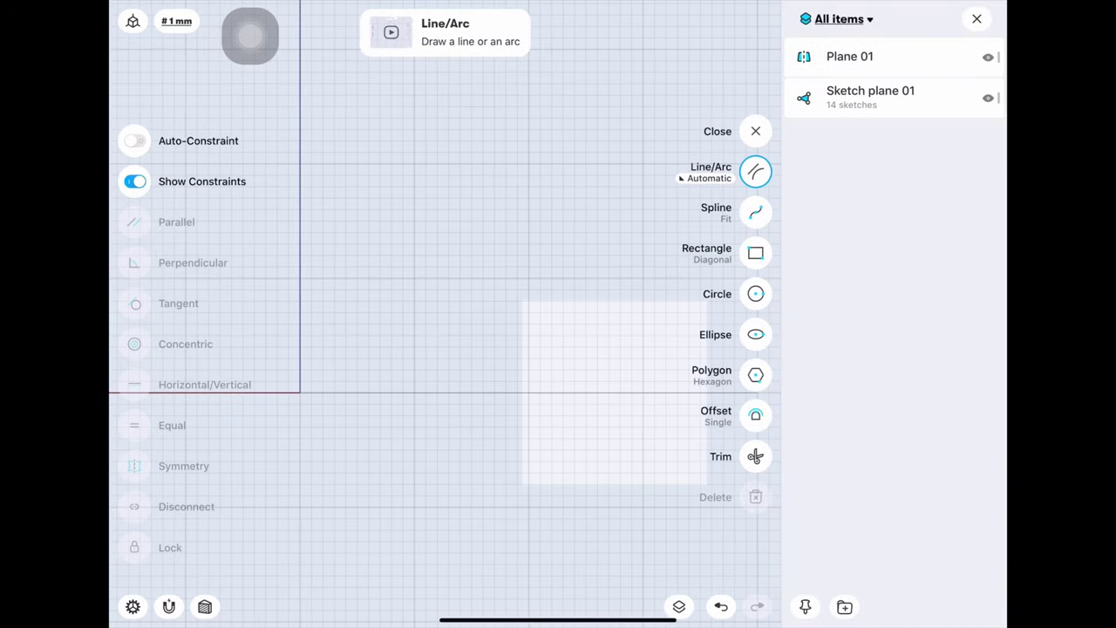
Step: Hide the original sketch plane and draw a 27.5 mm horizontal line from the origin
left_click(988, 98)
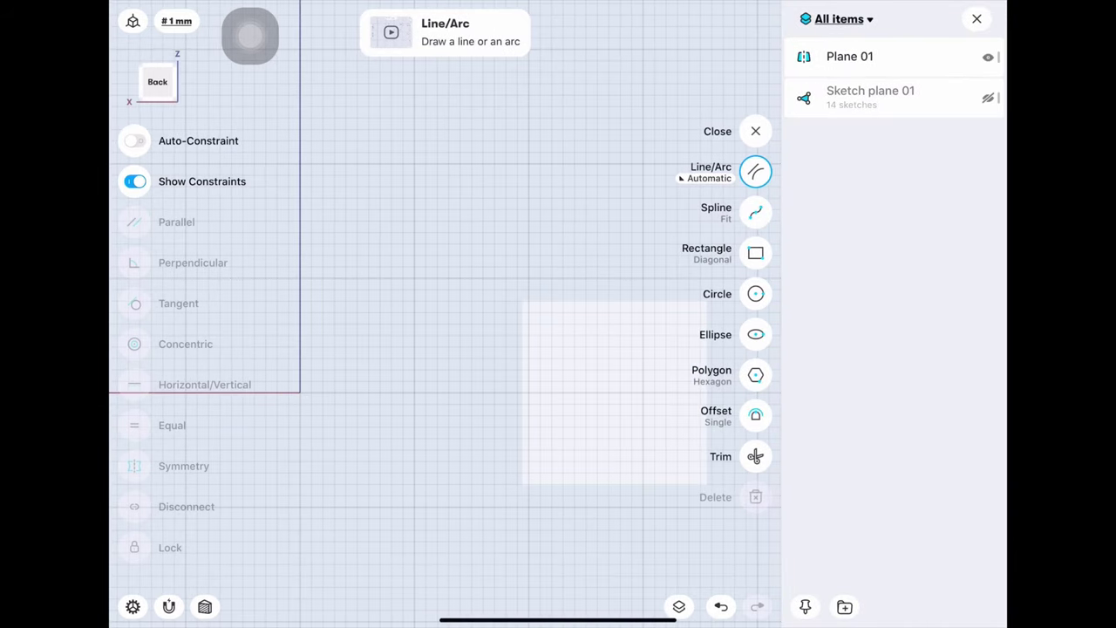
left_click(977, 19)
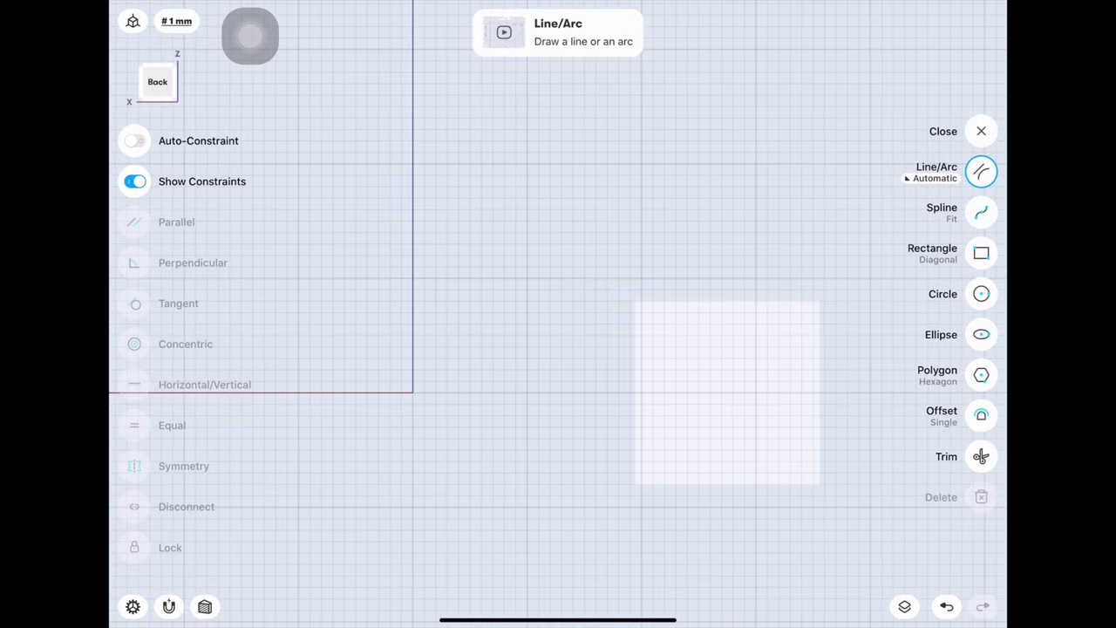
left_click(934, 178)
left_click(726, 163)
left_click_drag(414, 392, 699, 393)
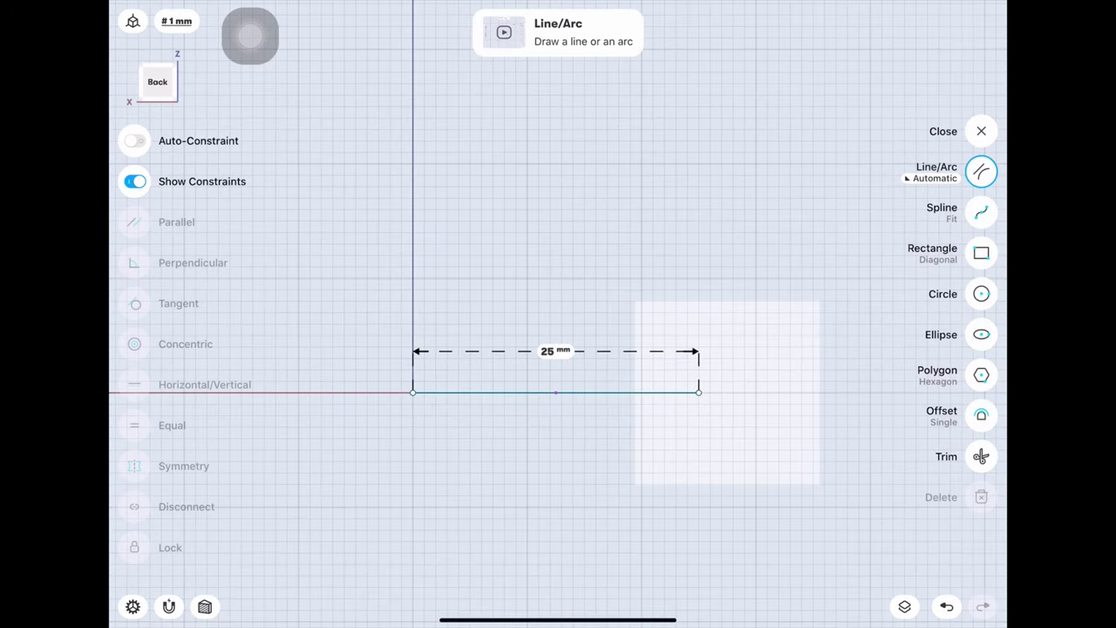
left_click(556, 351)
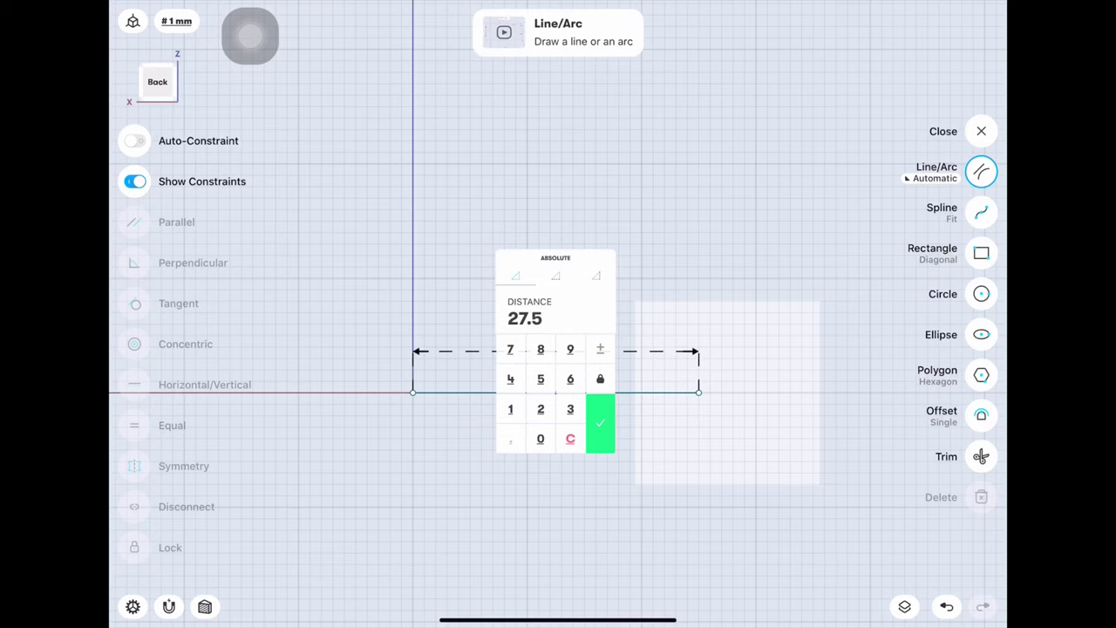
left_click(600, 423)
Step: Draw a vertical line down from the origin and lock both lines in place
scroll(570, 393, "down", 3)
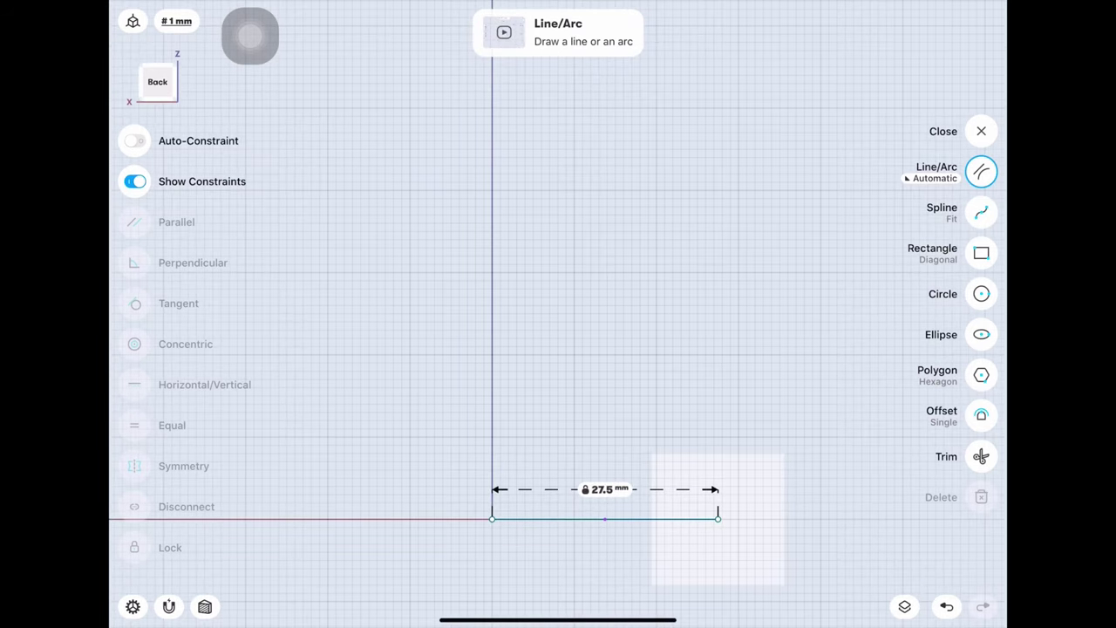
scroll(611, 436, "down", 1)
left_click_drag(517, 449, 516, 537)
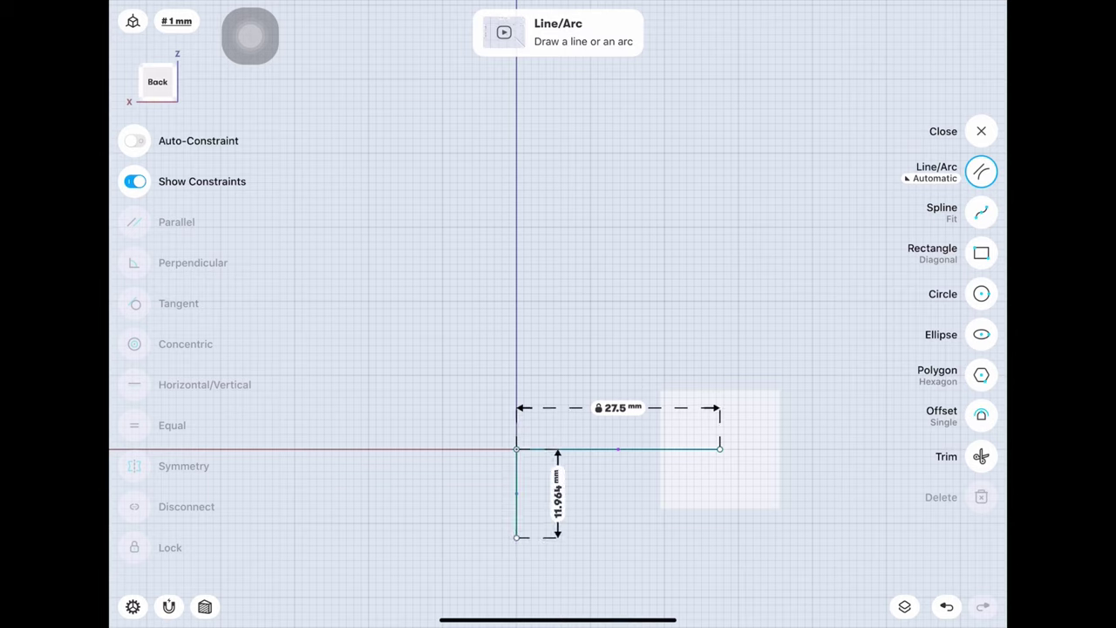
left_click(618, 448)
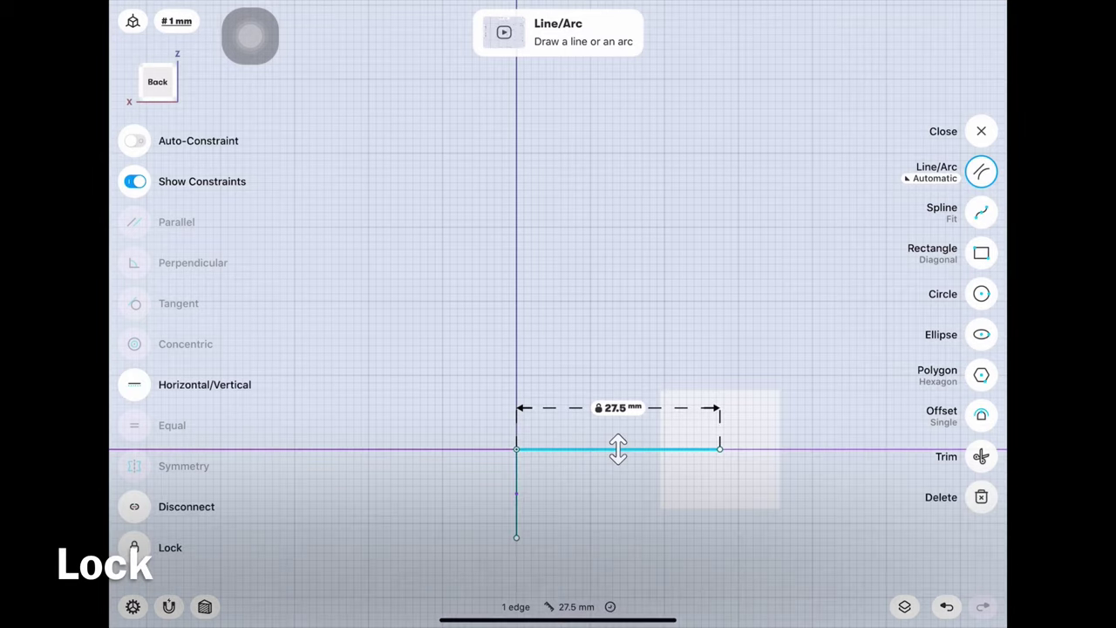
left_click(516, 497)
left_click(134, 547)
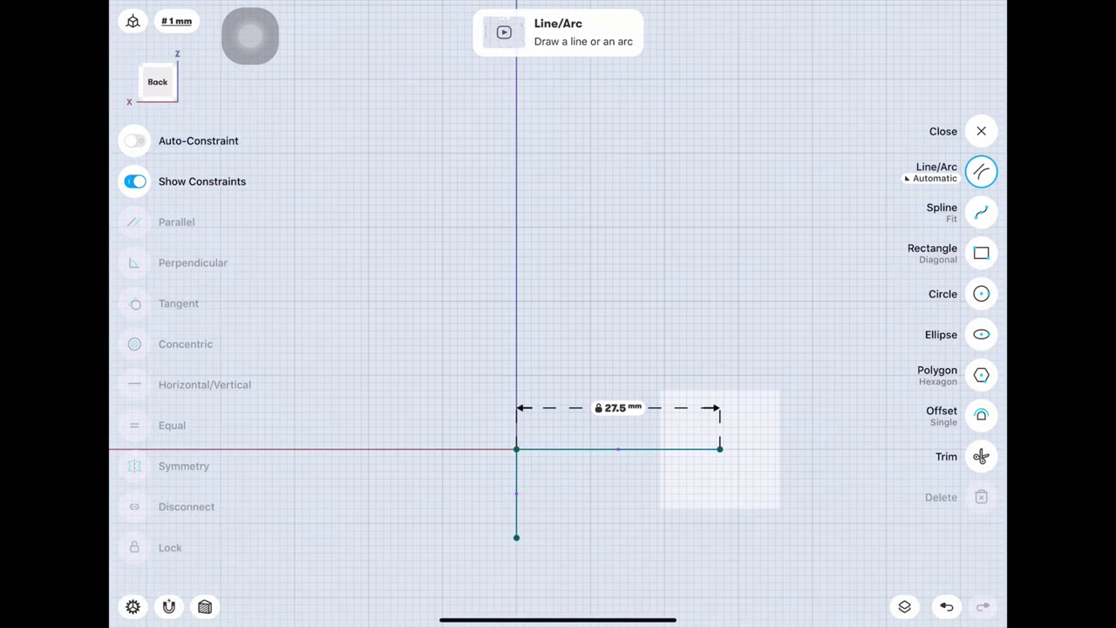
Step: Draw an arc up from the horizontal line's right end and set its top height to 25 mm
left_click(981, 172)
left_click_drag(720, 448, 665, 213)
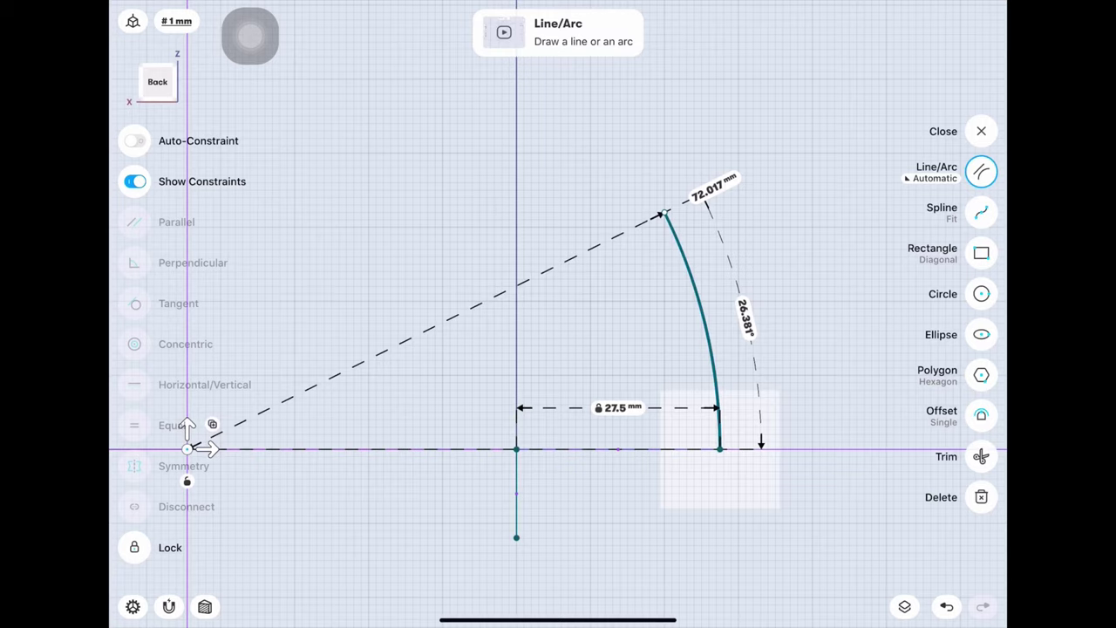
left_click(187, 448)
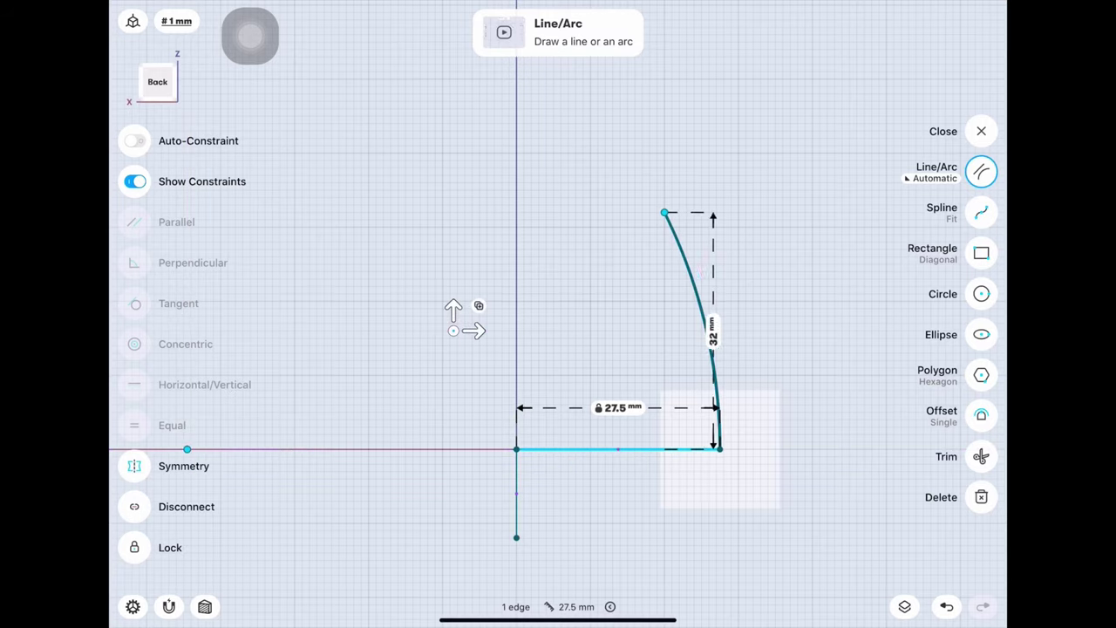
left_click(789, 334)
left_click(834, 389)
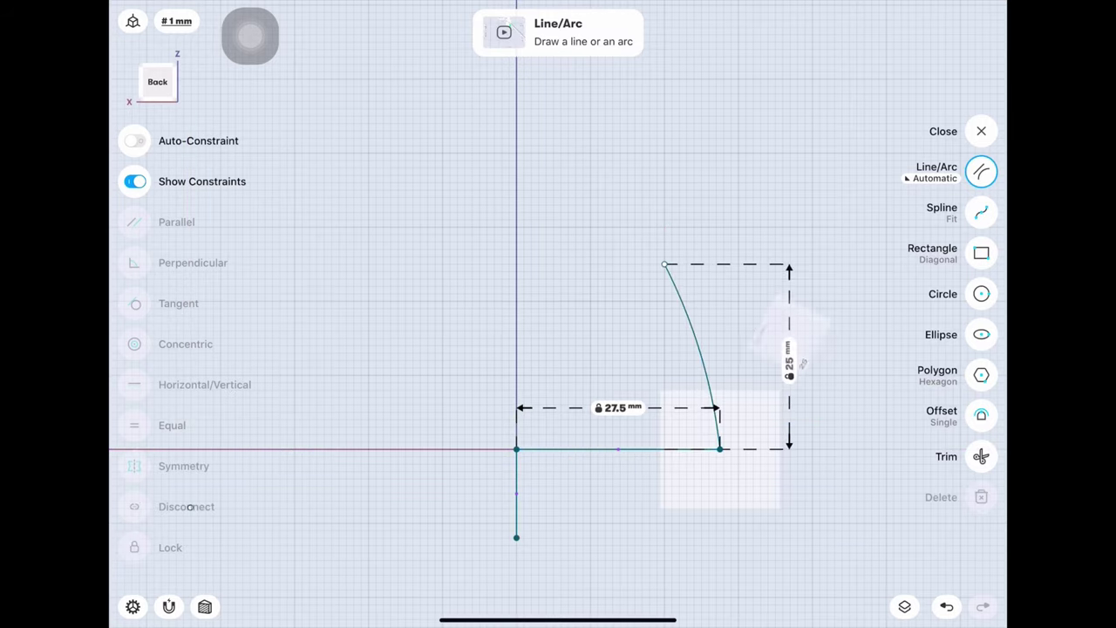
Step: Dimension the arc top 22 mm horizontally and lock the arc radius at 80 mm
left_click(516, 491)
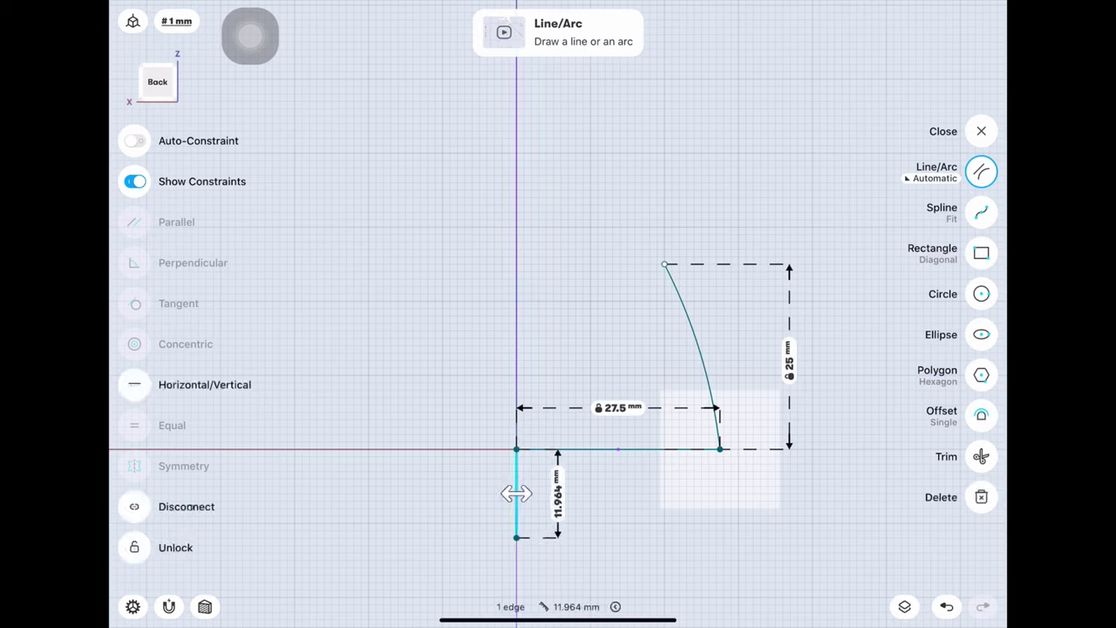
left_click(591, 204)
left_click(584, 244)
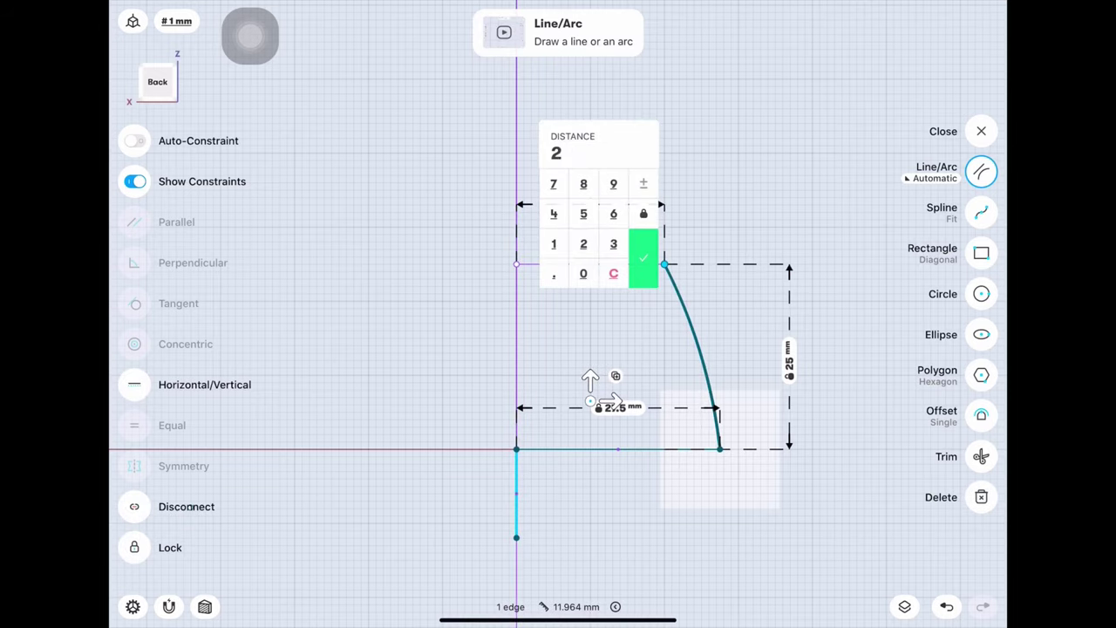
left_click(643, 259)
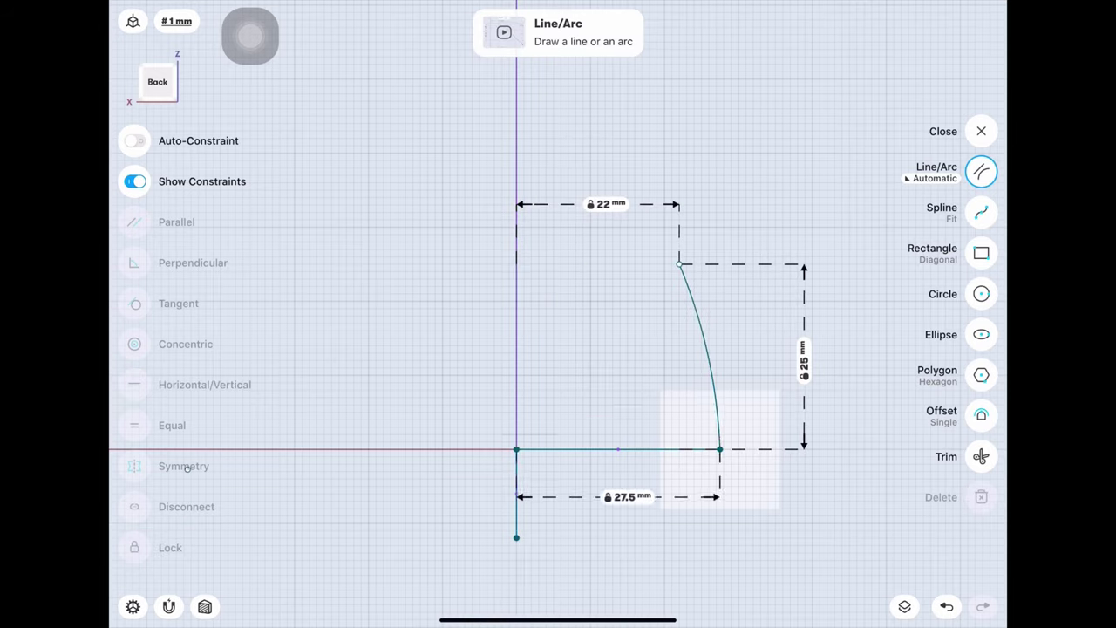
left_click(709, 358)
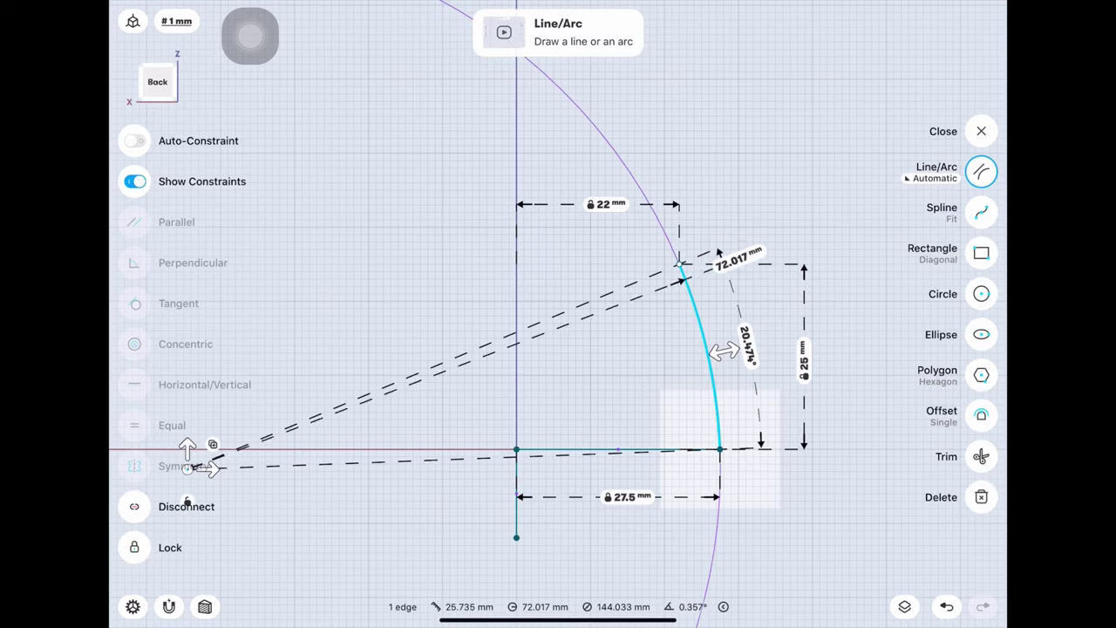
left_click(668, 341)
type("8")
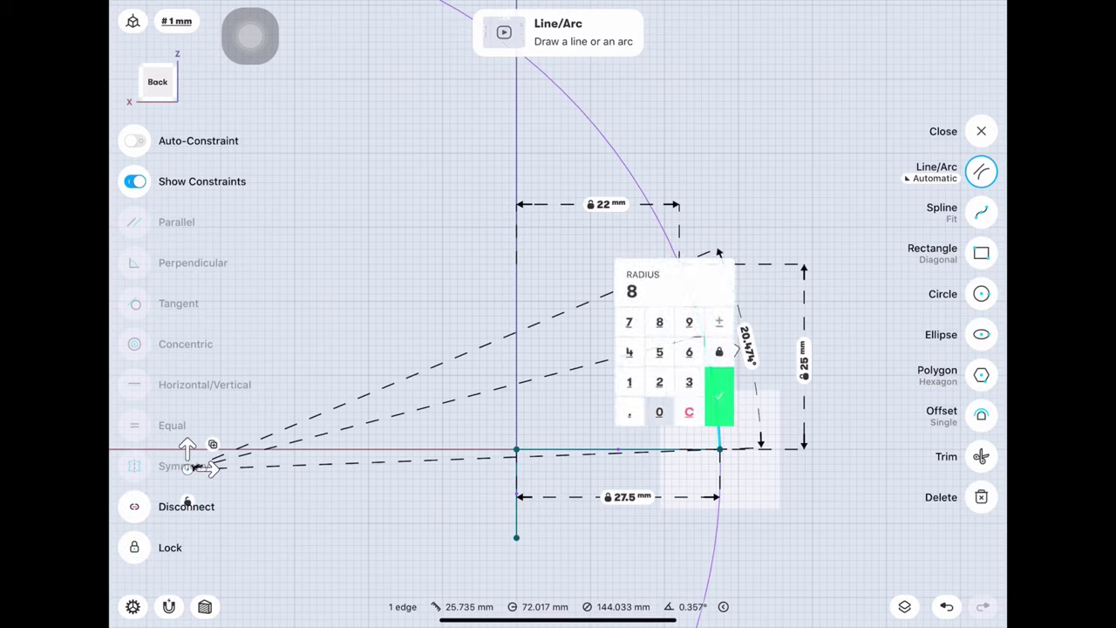
left_click(659, 412)
left_click(720, 397)
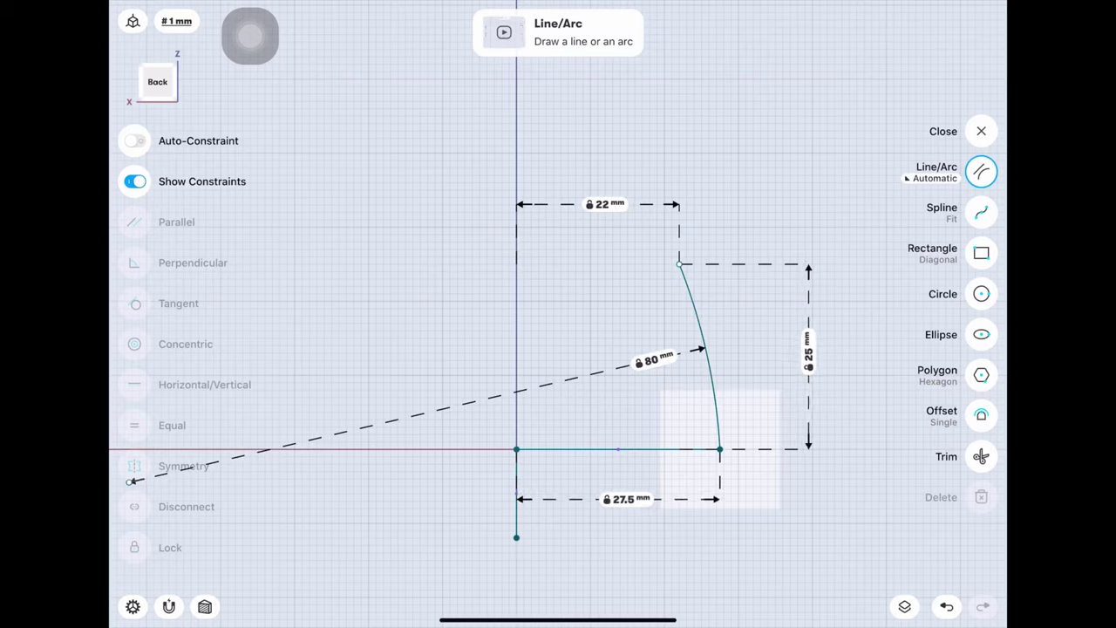
Step: Offset the arc 9 mm inward, draw the top horizontal line, and extend the inner arc past it
left_click(981, 416)
left_click_drag(708, 366, 637, 376)
left_click(981, 171)
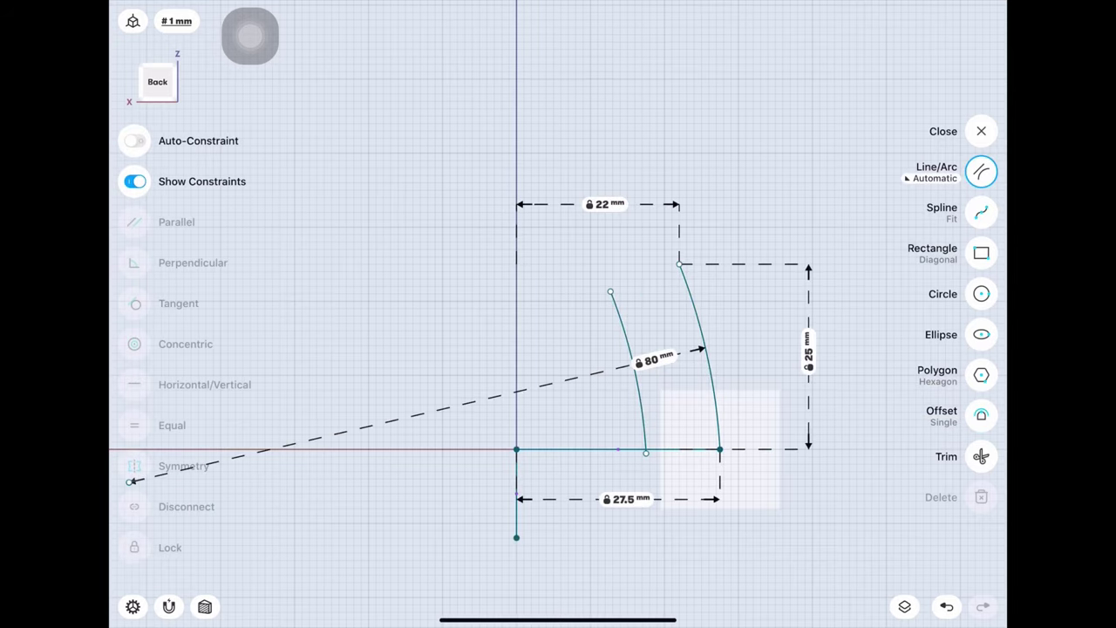
left_click_drag(516, 263, 679, 264)
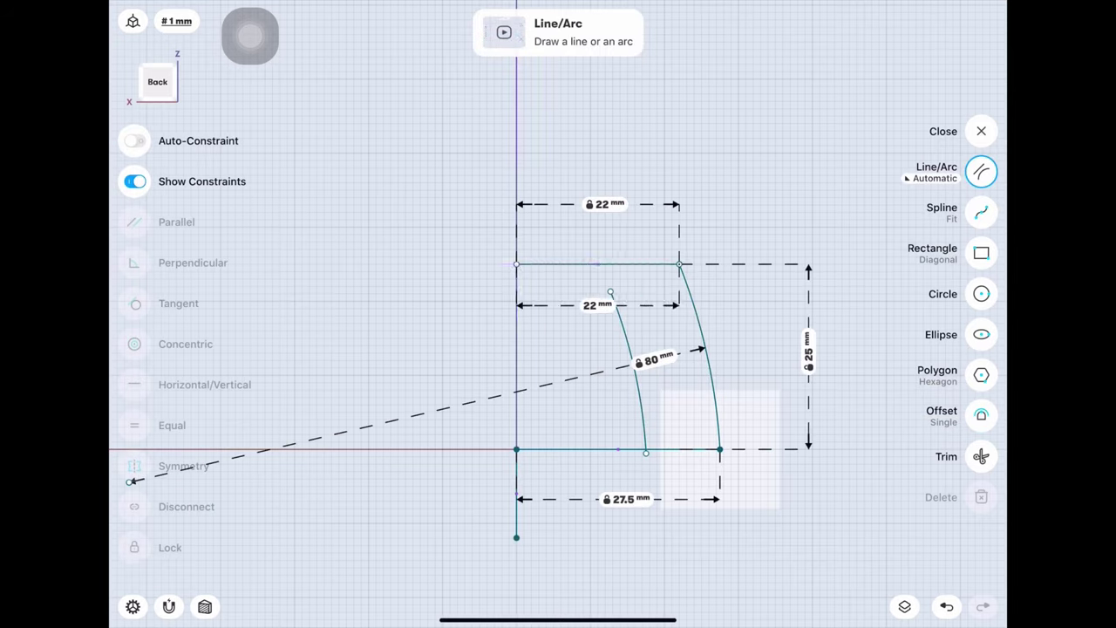
left_click(611, 292)
left_click_drag(611, 291, 586, 237)
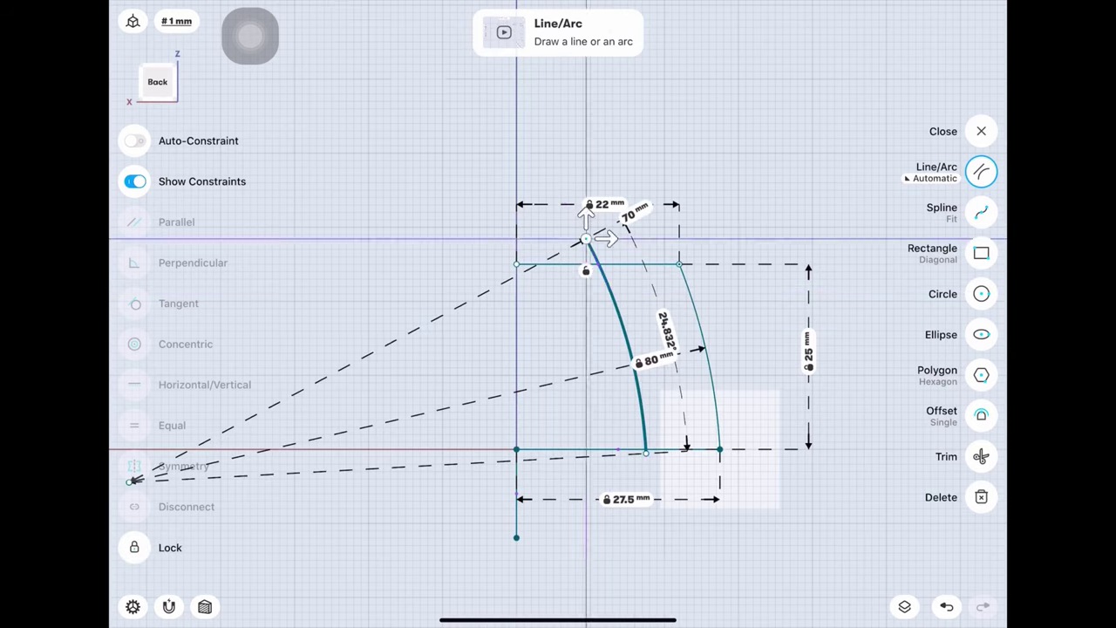
Step: Delete the short vertical line, trim the excess segments, and close the sketch
key("Escape")
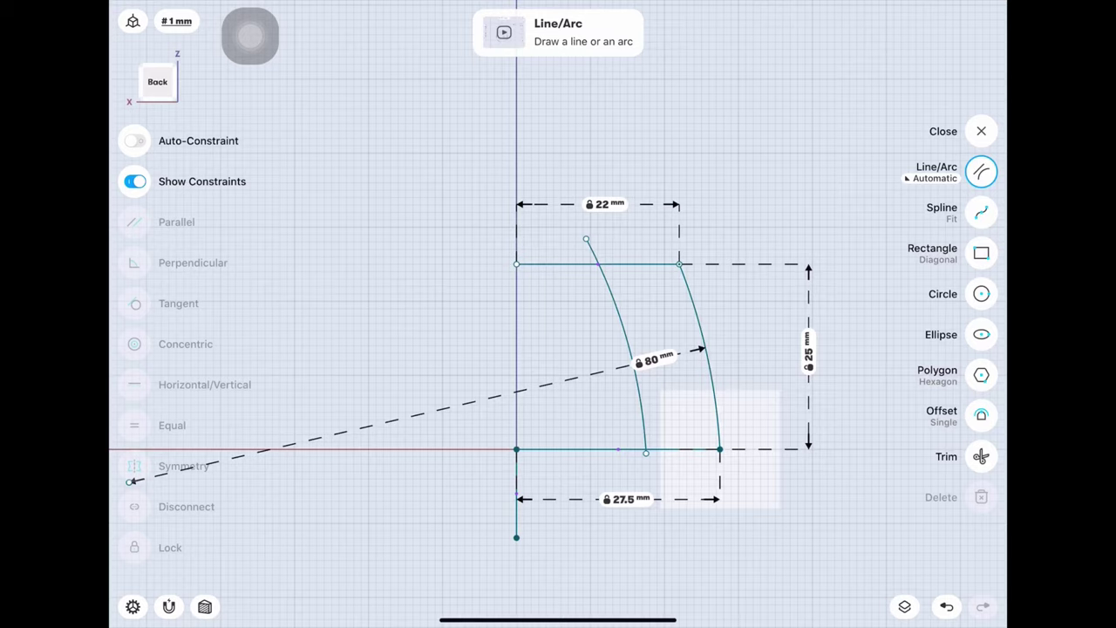
left_click(517, 494)
key("Delete")
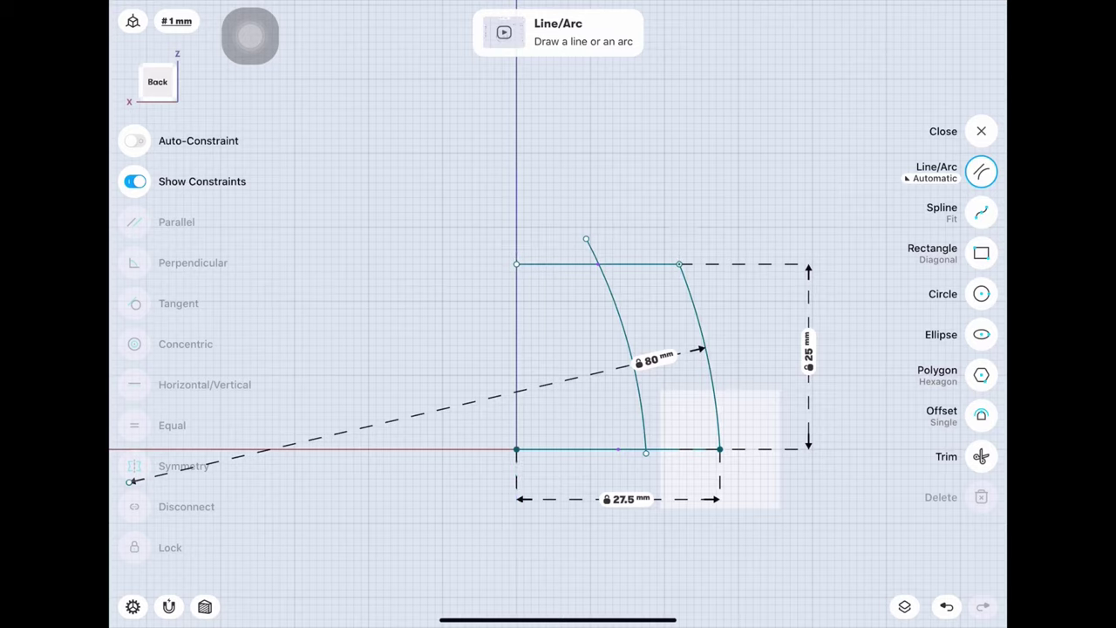
key("t")
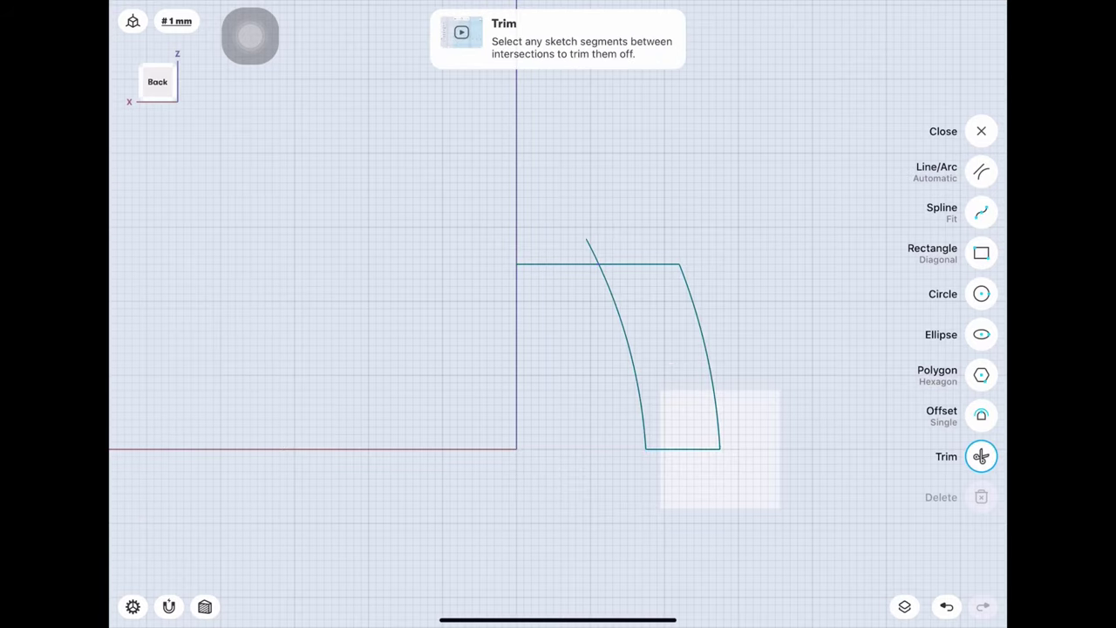
key("l")
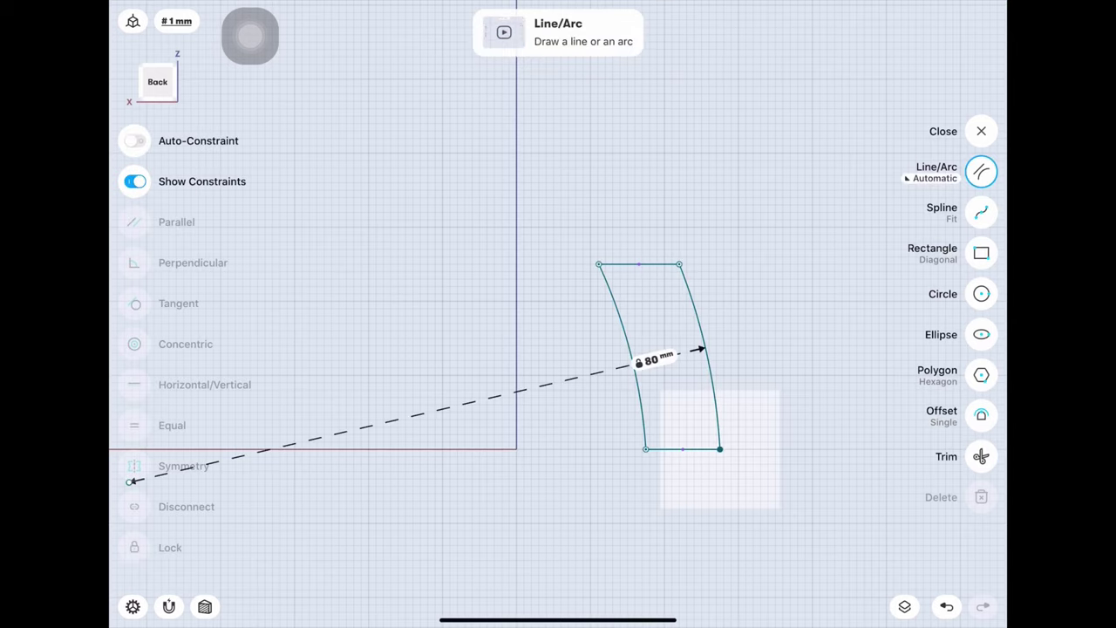
left_click(981, 131)
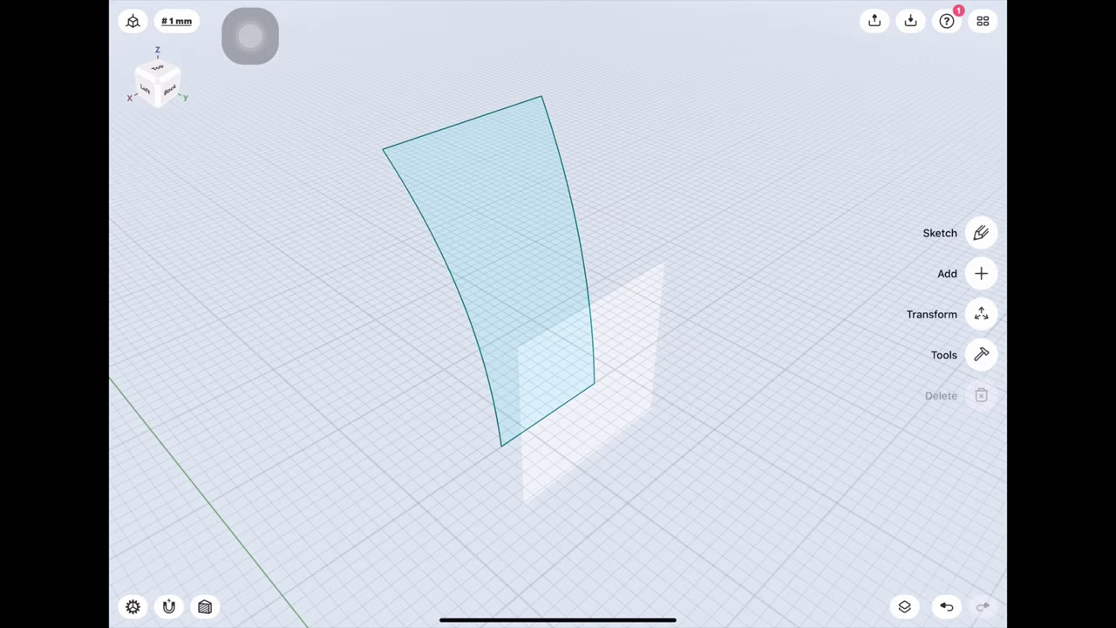
Step: Make Sketch planes 01 and 02 visible and delete Plane 01 from the items list
left_click(905, 606)
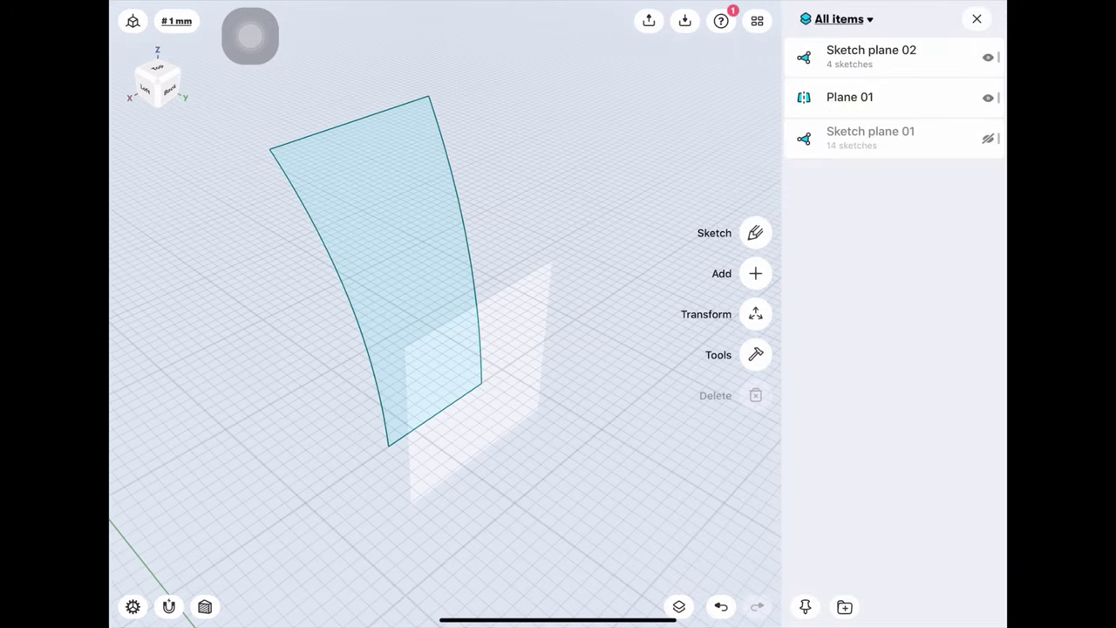
left_click(988, 57)
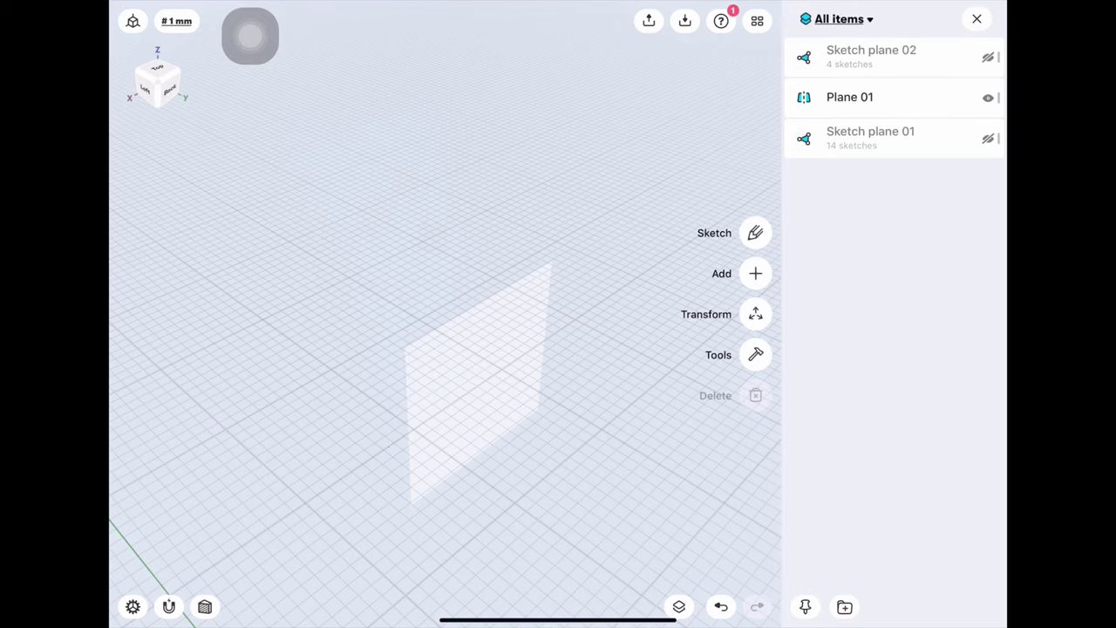
left_click(988, 56)
left_click(988, 138)
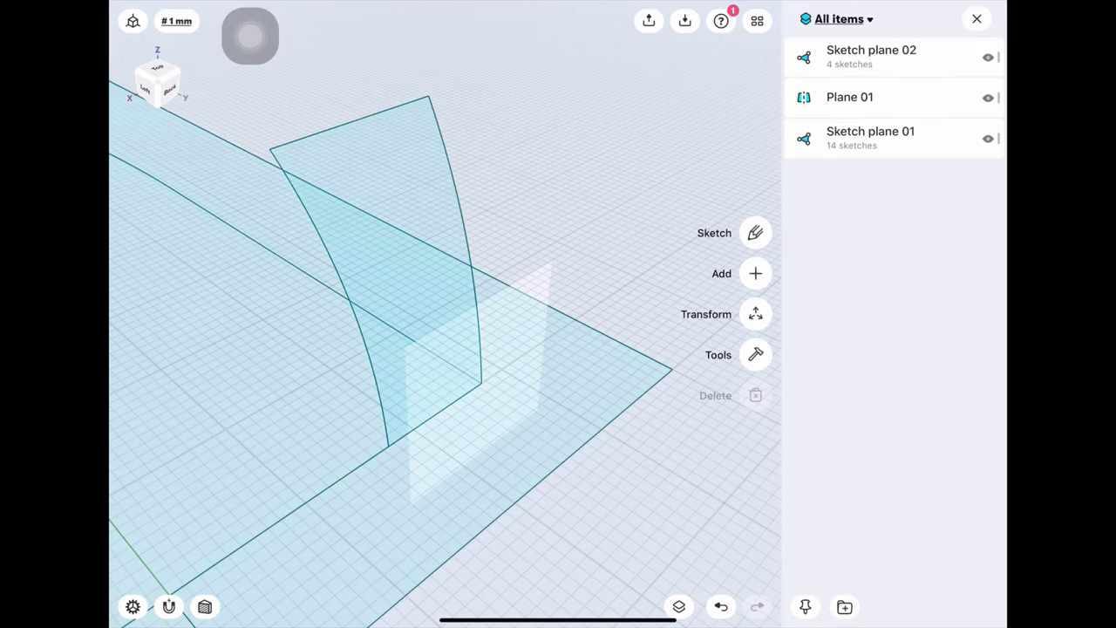
scroll(444, 314, "down", 5)
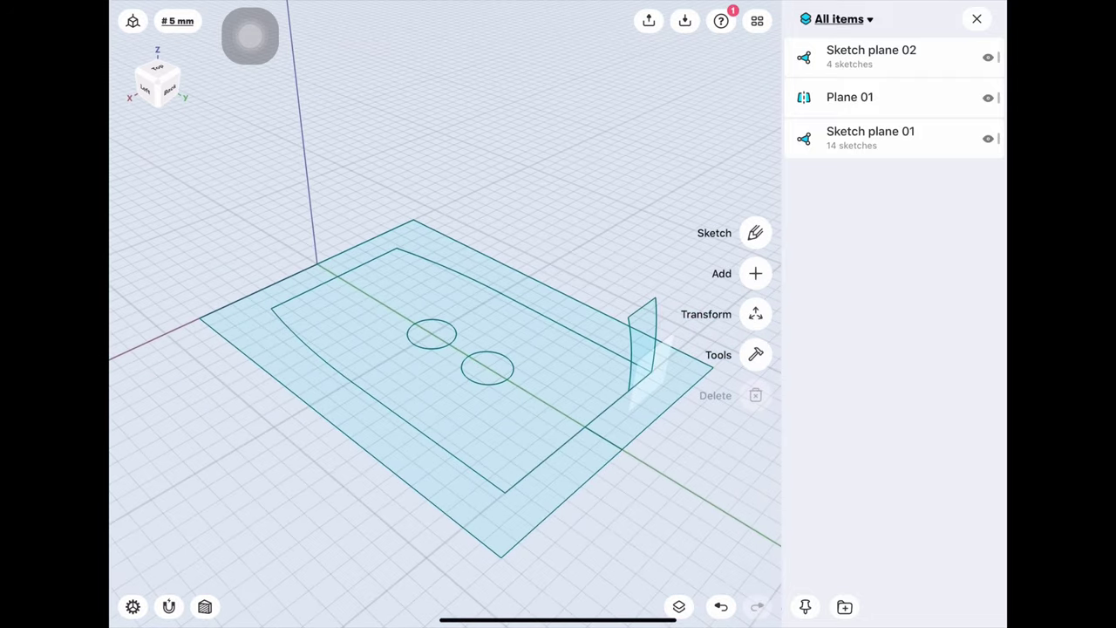
left_click_drag(959, 97, 837, 96)
left_click(986, 96)
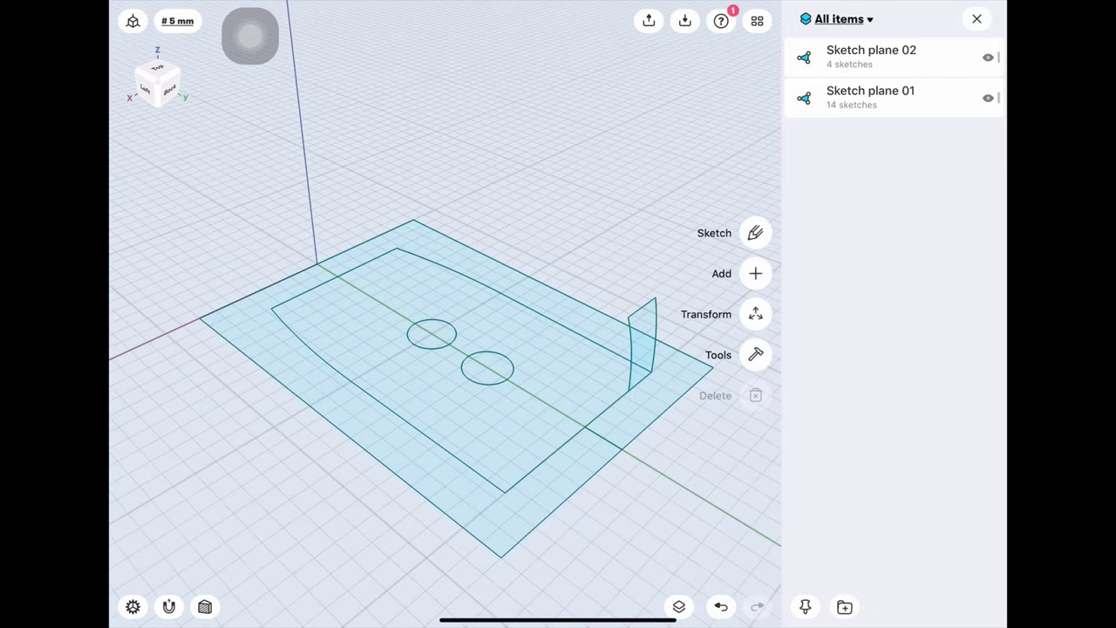
left_click(977, 18)
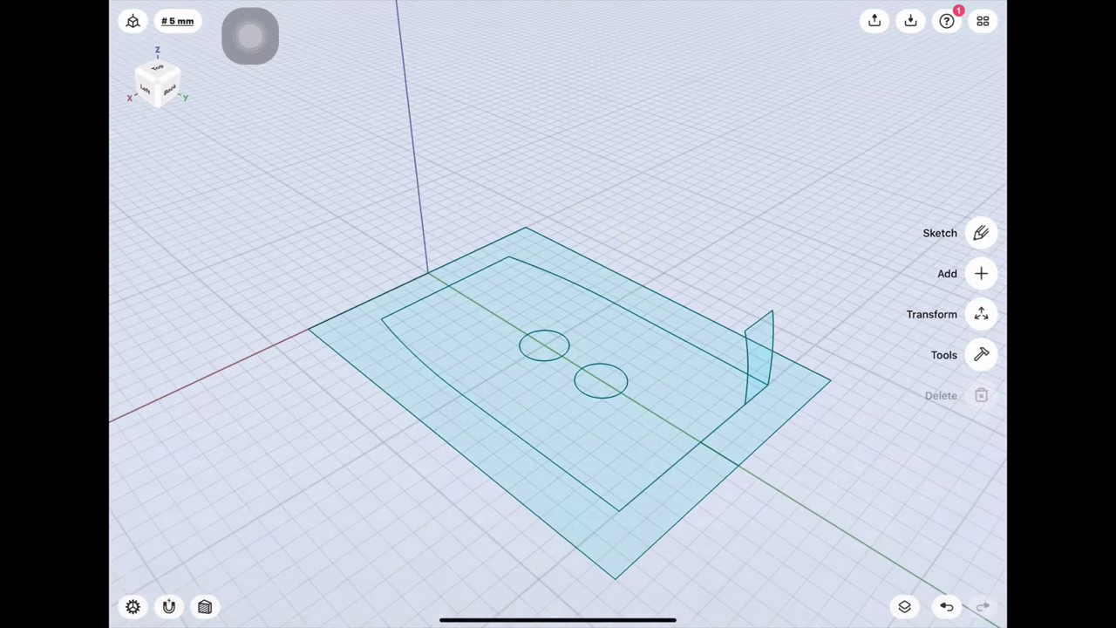
left_click(982, 354)
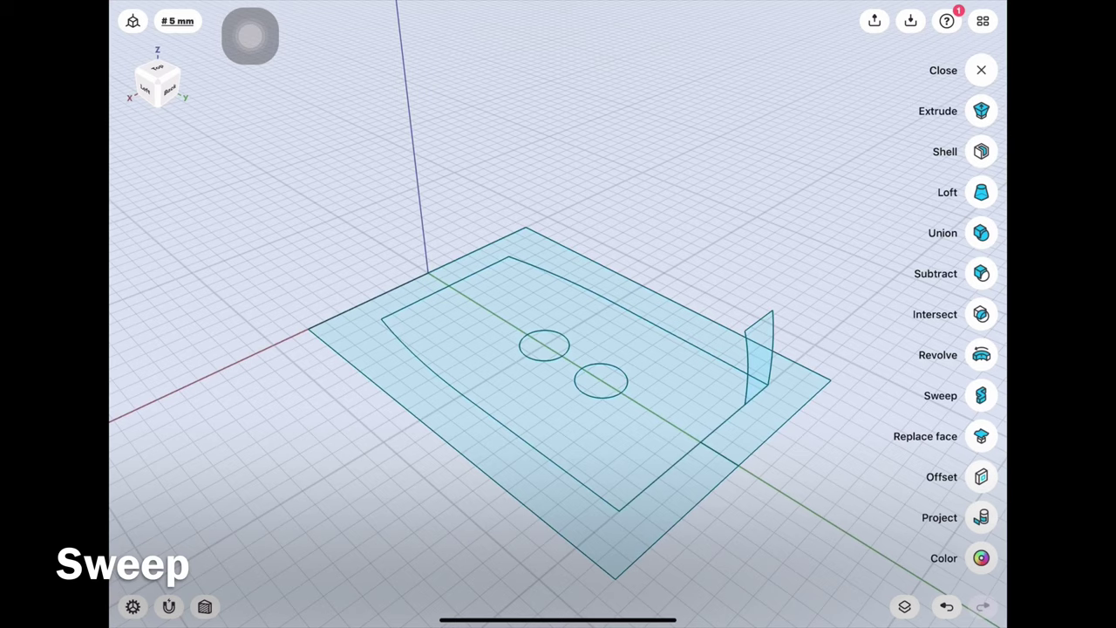
Step: Sweep the small vertical profile along the curved edge into a solid
left_click(981, 395)
left_click(759, 354)
left_click(982, 294)
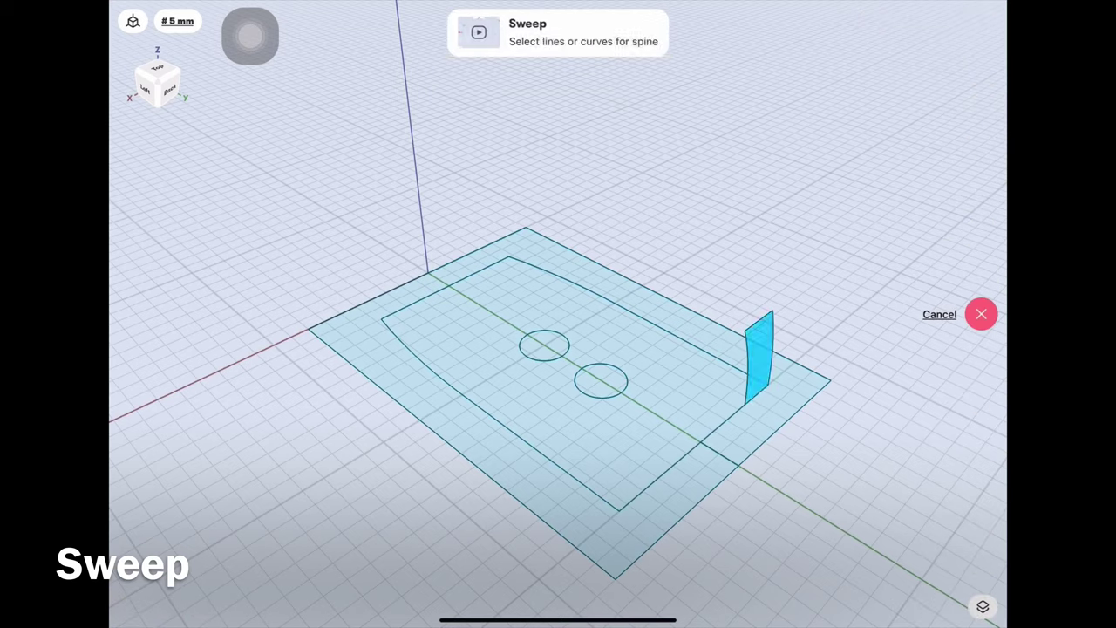
left_click(628, 295)
left_click(982, 294)
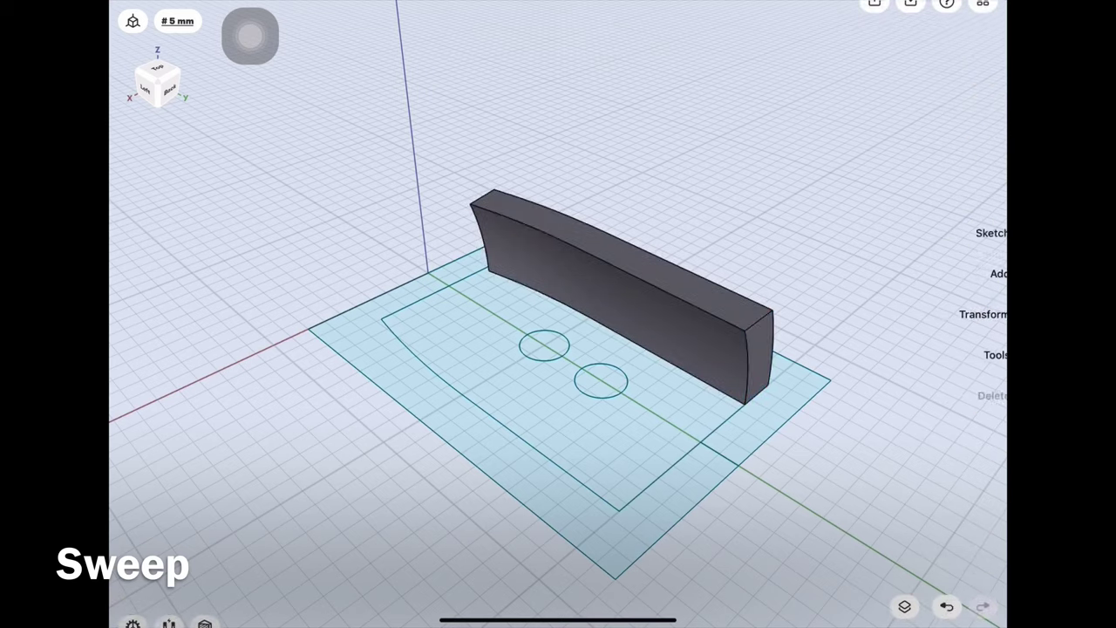
Step: Mirror a copy of the swept solid across the sketch plane
left_click(982, 314)
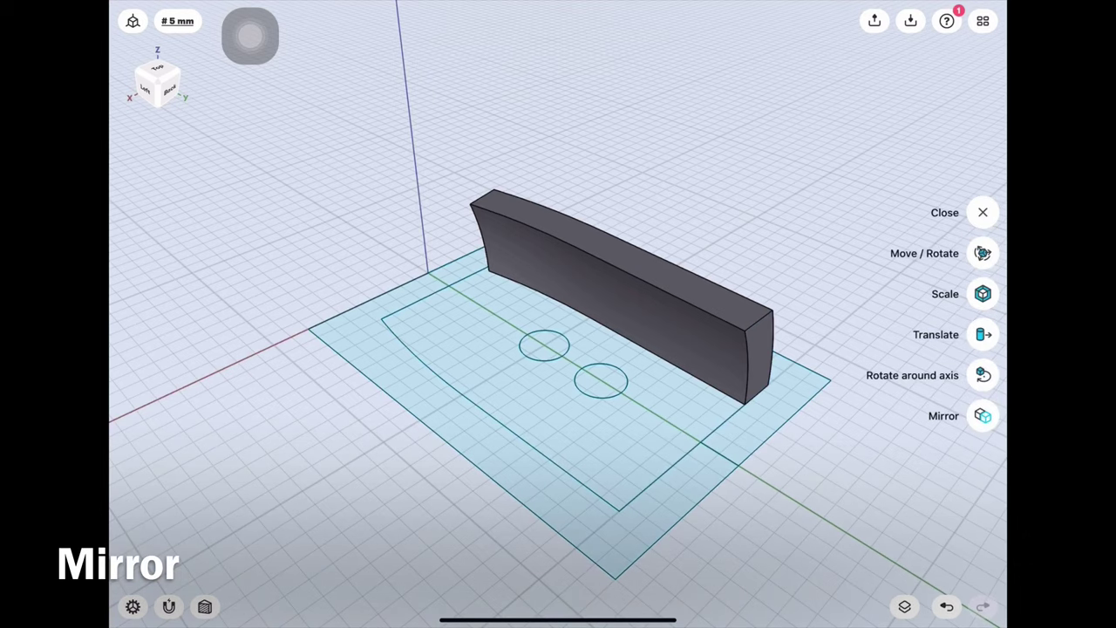
left_click(983, 416)
left_click(619, 288)
left_click(981, 295)
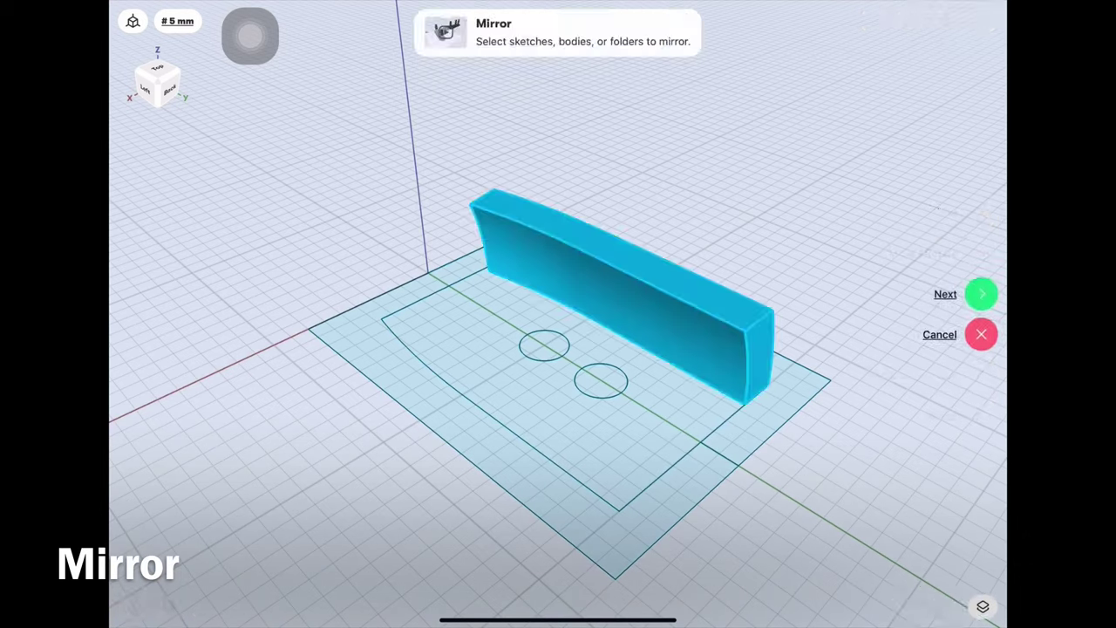
left_click(720, 452)
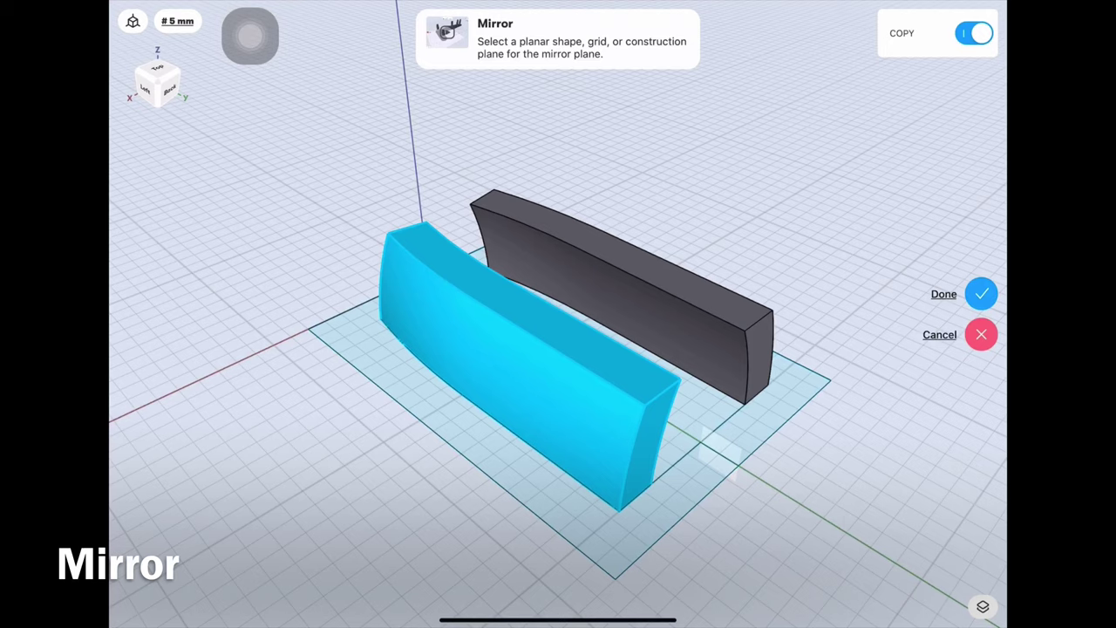
left_click(982, 293)
middle_click_drag(305, 286, 217, 548)
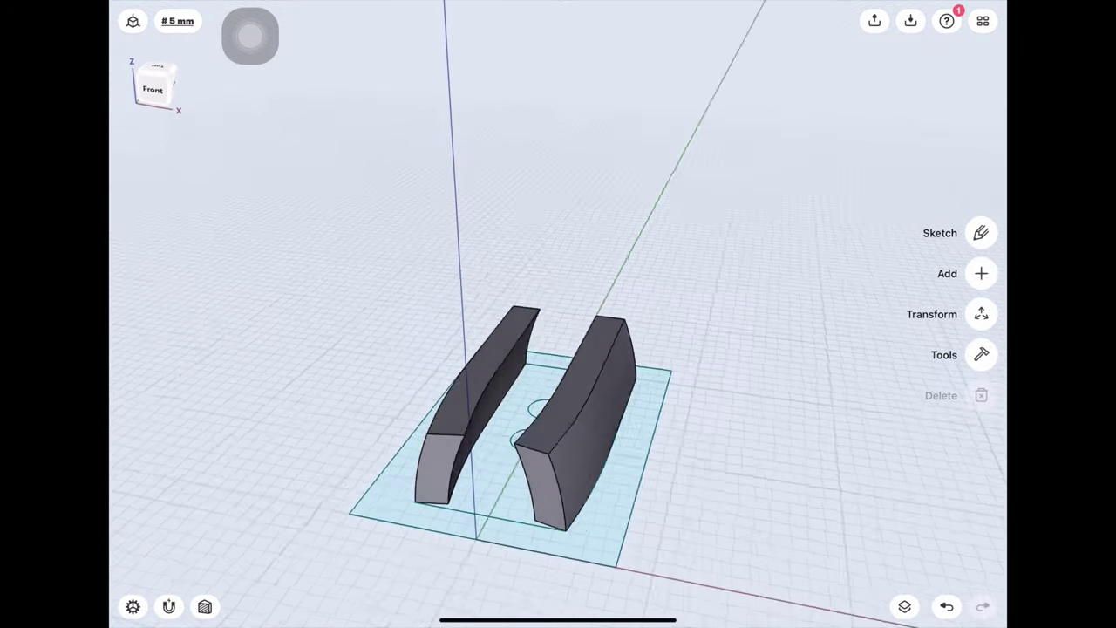
Step: Push both curved parts' front end faces out about 14.8 mm
scroll(532, 419, "up", 5)
left_click(436, 432)
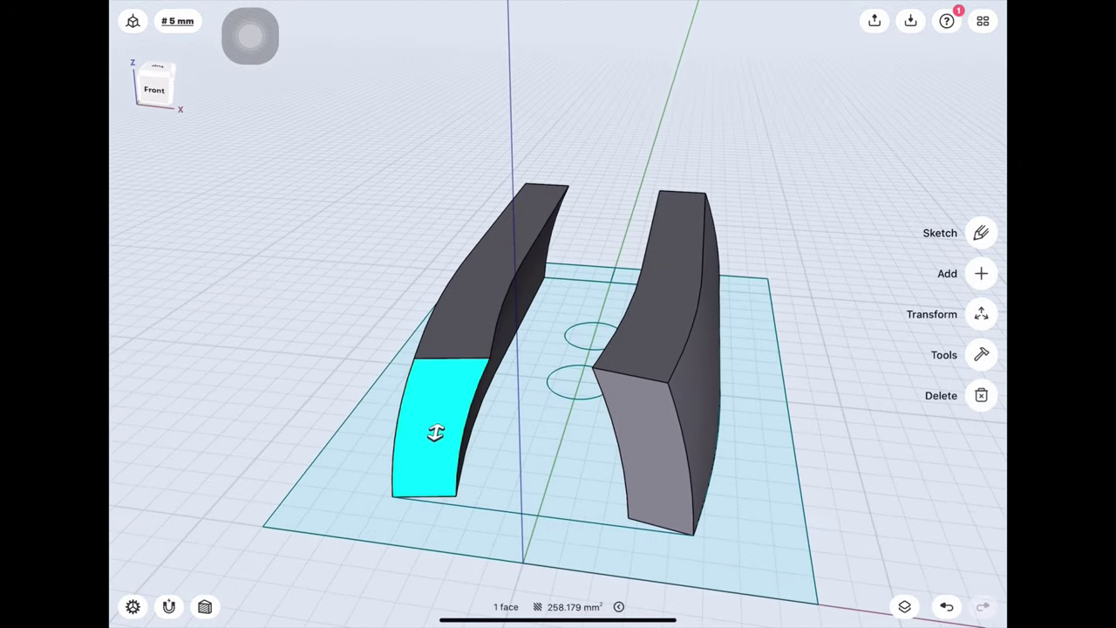
left_click(651, 462)
left_click_drag(651, 464, 643, 485)
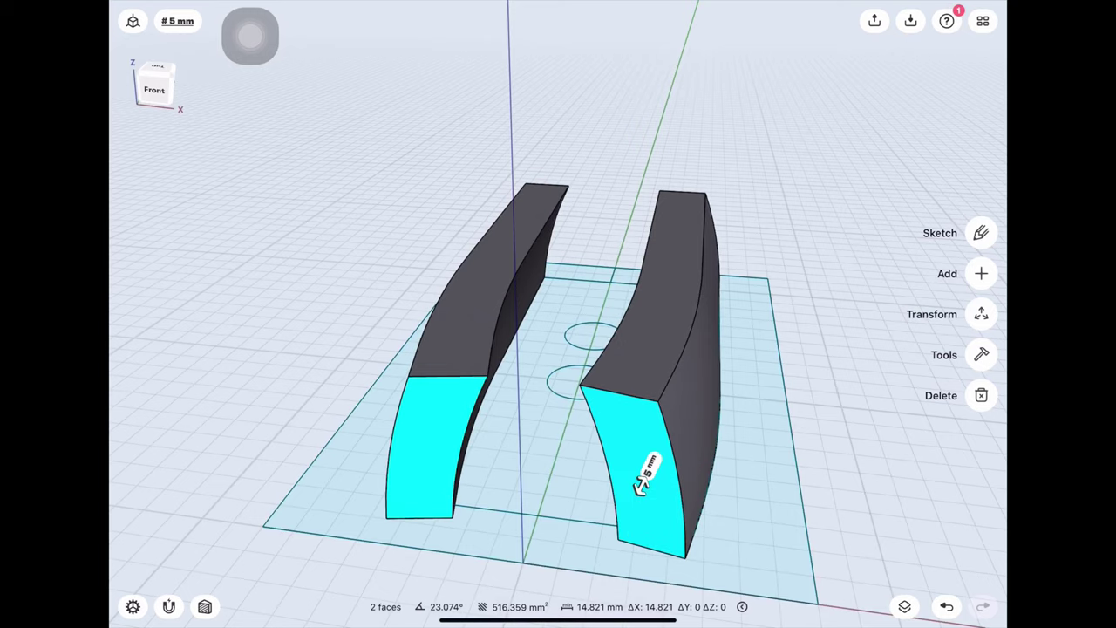
left_click(873, 489)
mouse_move(872, 488)
left_mouse_down()
mouse_move(785, 471)
mouse_move(863, 488)
left_mouse_up()
Step: Extrude the two circle faces and middle floor face 25 mm as a new body
left_click(582, 349)
left_click(591, 404)
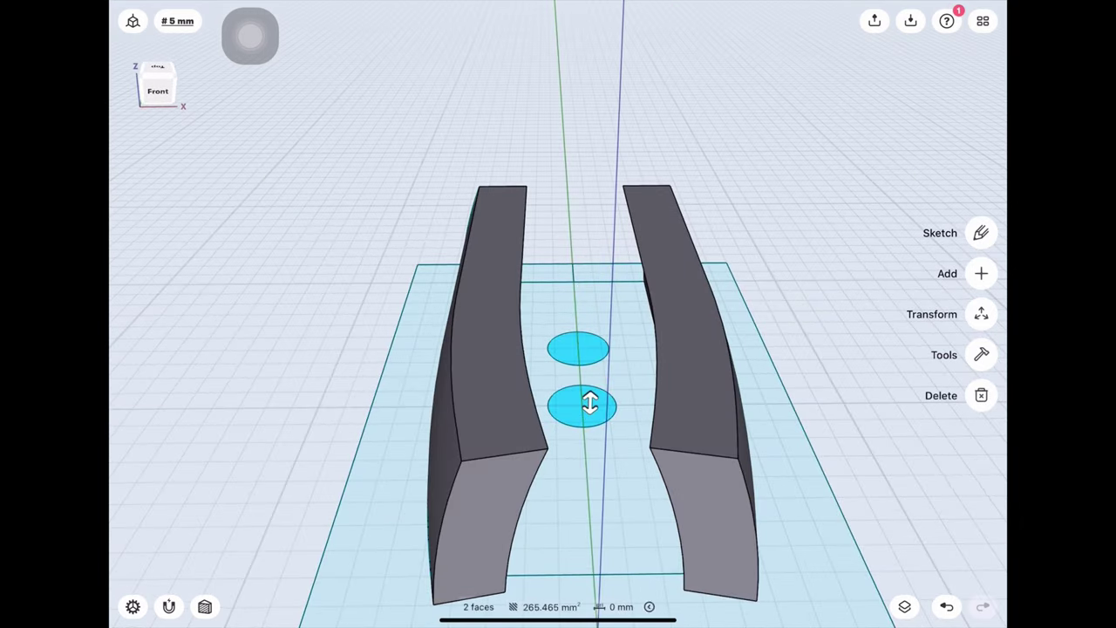
left_click(576, 480)
left_click_drag(576, 481, 569, 291)
left_click(568, 371)
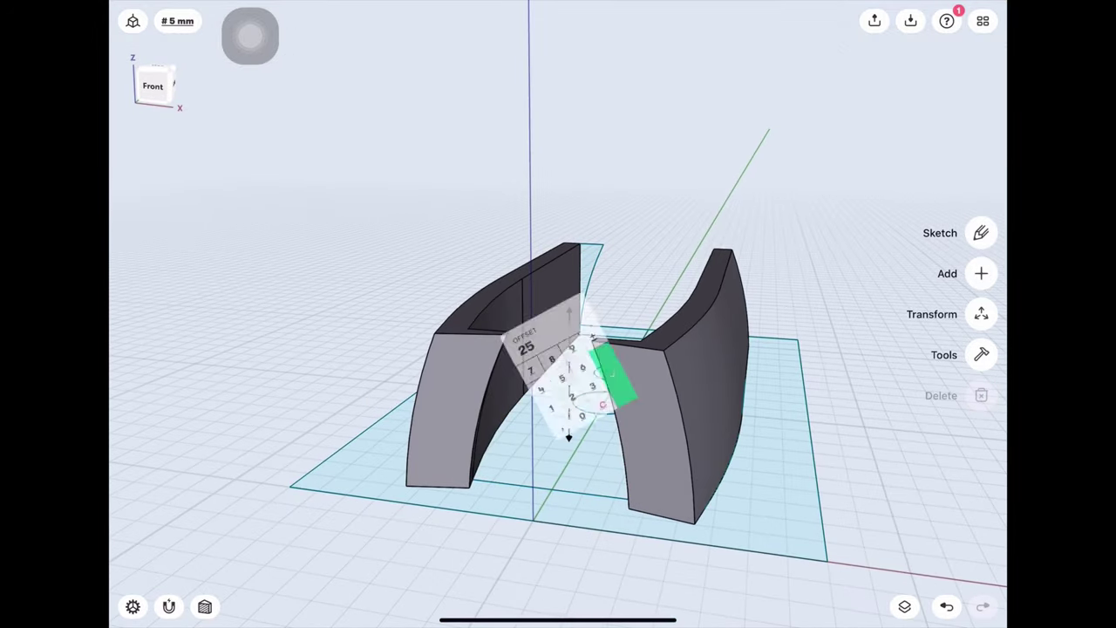
left_click(613, 406)
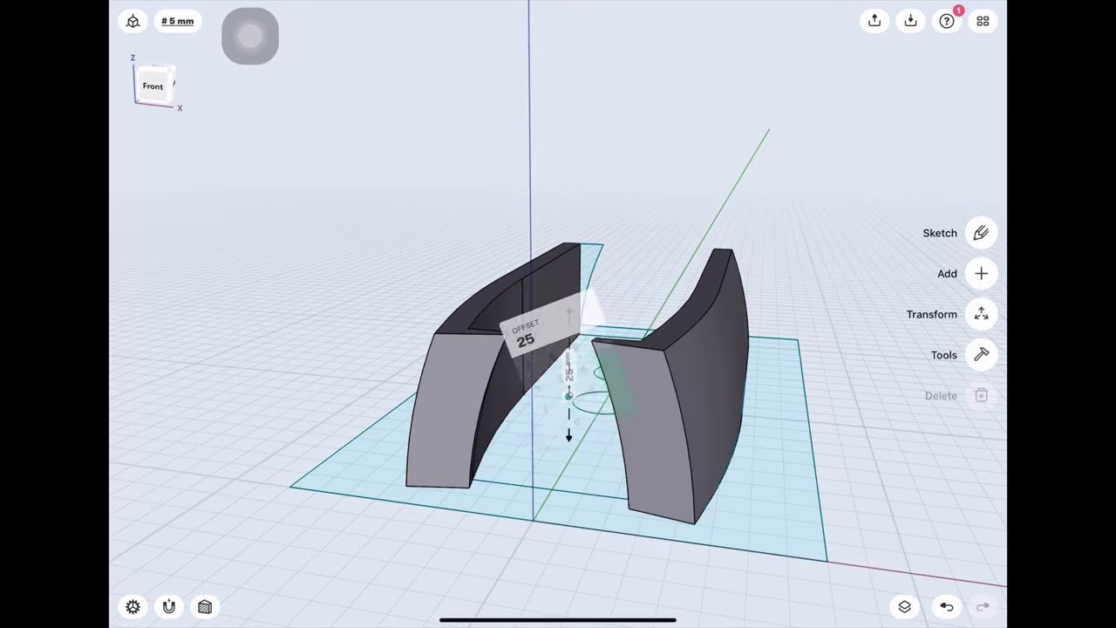
left_click(546, 397)
left_click(538, 349)
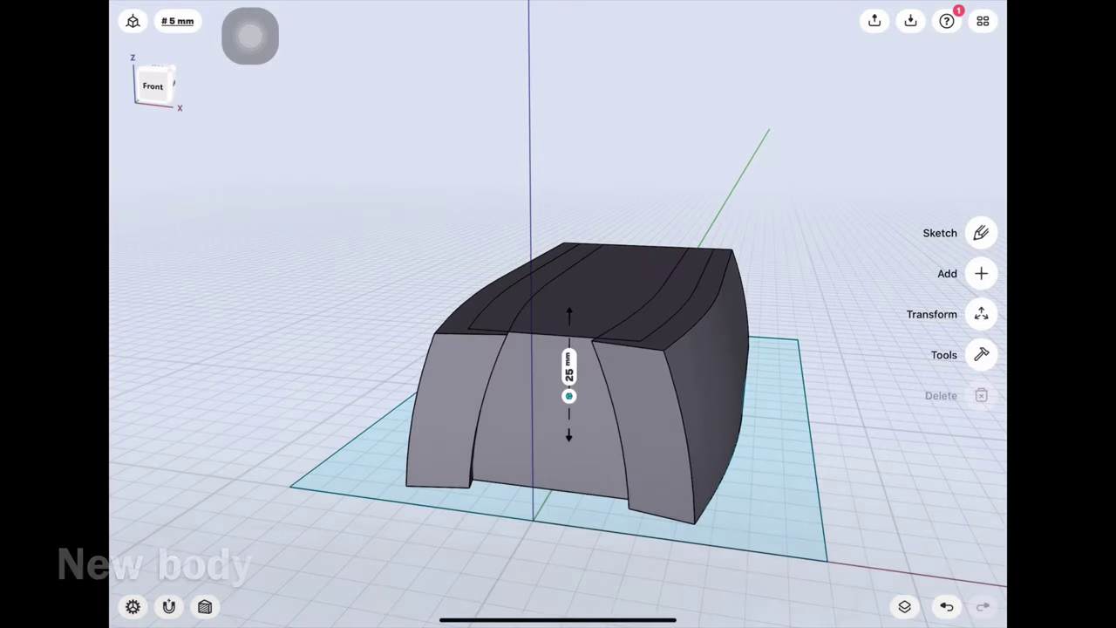
scroll(558, 393, "down", 5)
left_click_drag(436, 393, 741, 376)
scroll(785, 366, "up", 5)
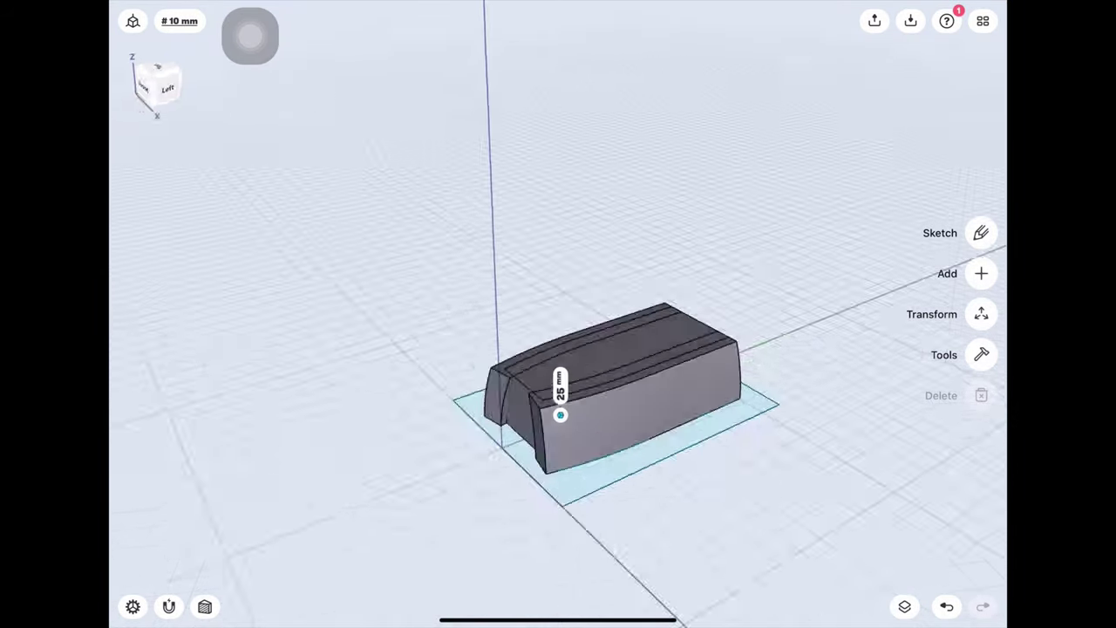
mouse_move(523, 262)
left_mouse_down()
mouse_move(523, 393)
mouse_move(489, 454)
left_mouse_up()
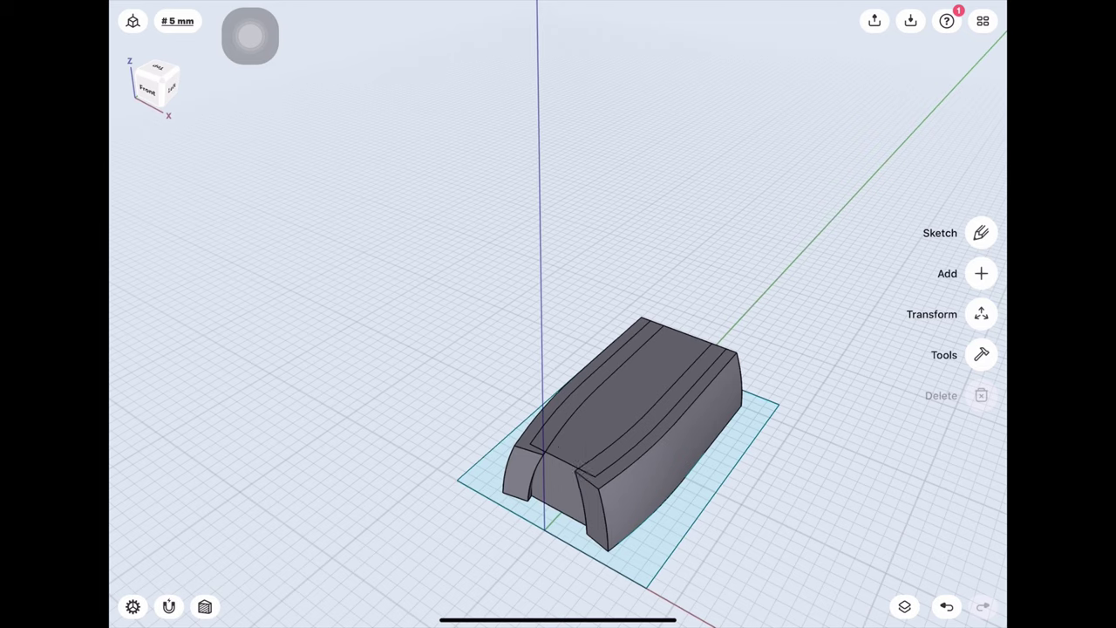
Step: Union the inner and outer bodies into one solid
left_click(981, 354)
left_click(982, 232)
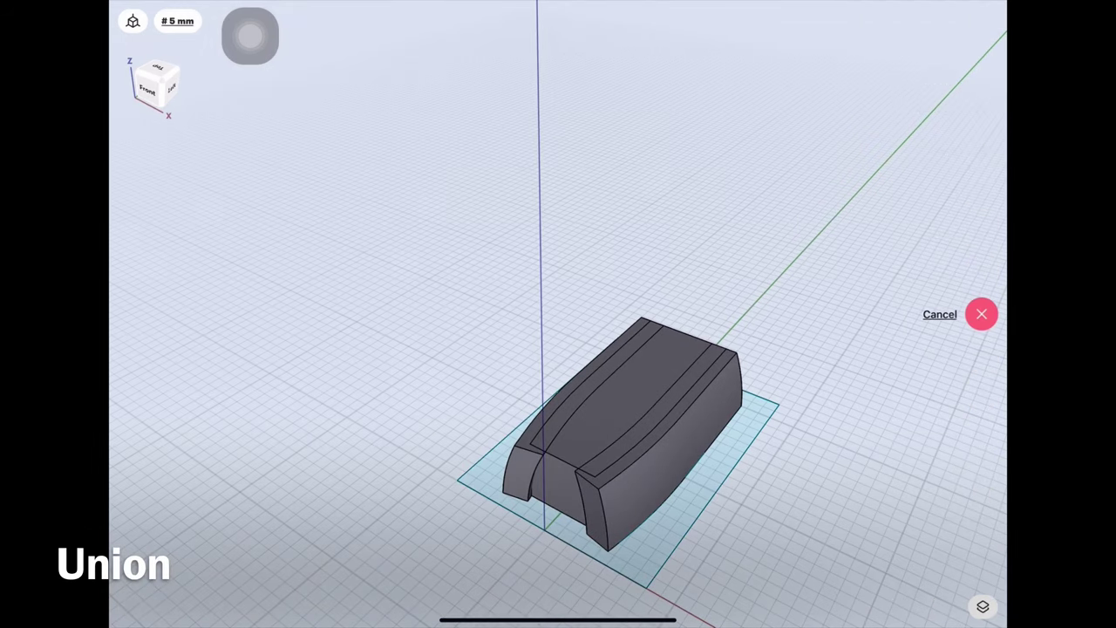
left_click(628, 419)
left_click(671, 454)
left_click(981, 291)
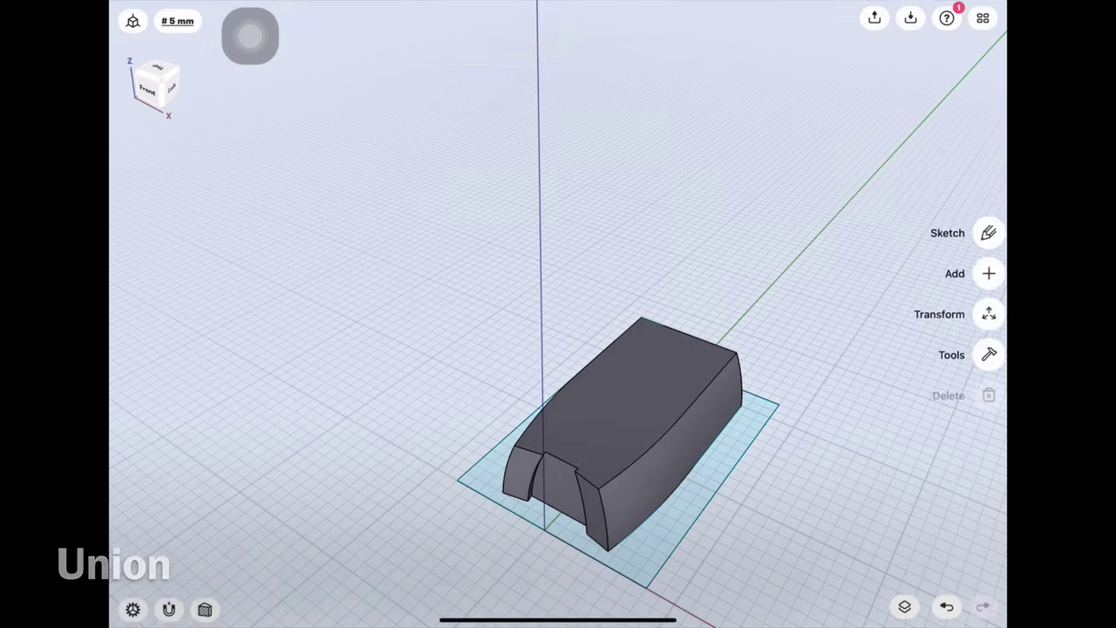
mouse_move(611, 393)
left_mouse_down()
mouse_move(558, 402)
mouse_move(523, 366)
mouse_move(558, 383)
left_mouse_up()
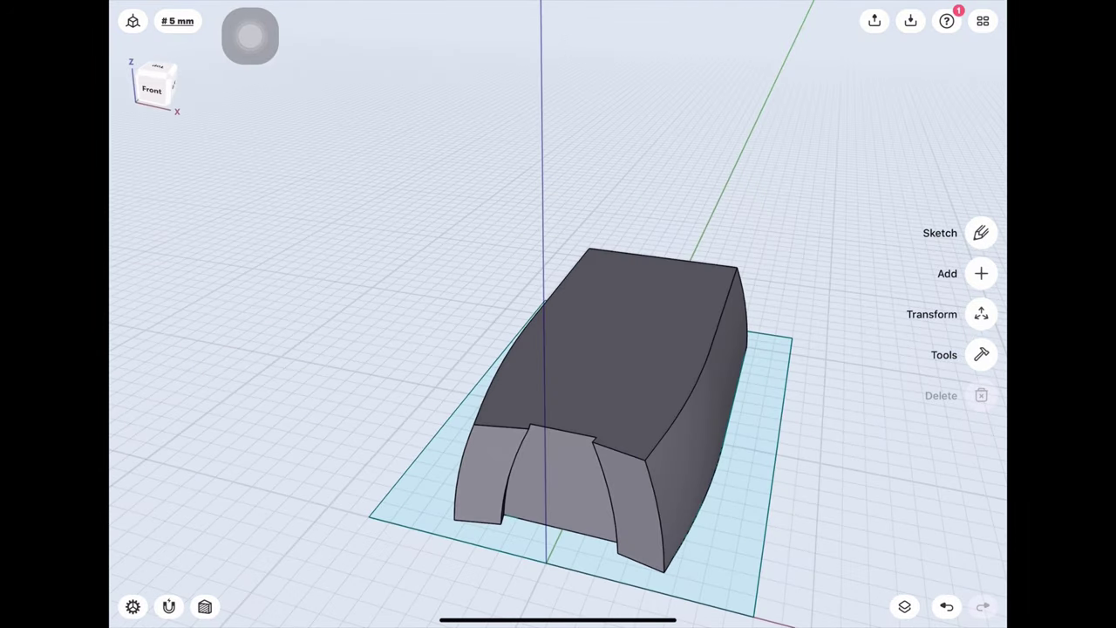
Step: Replace the right notch side face with the middle front face
left_click(981, 354)
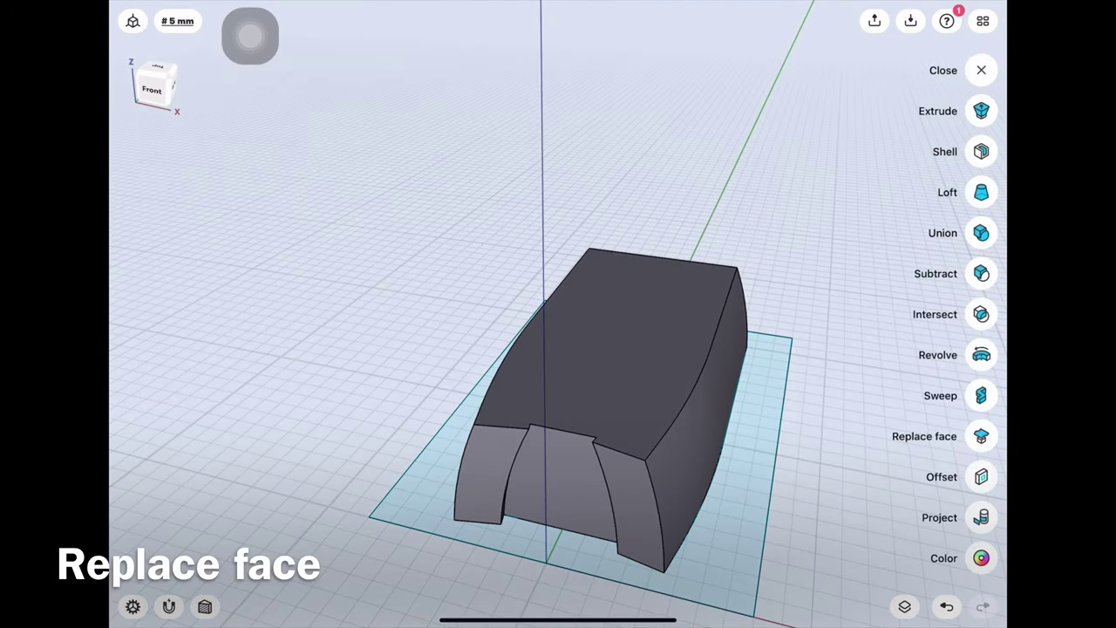
left_click(982, 436)
left_click(632, 506)
left_click(980, 294)
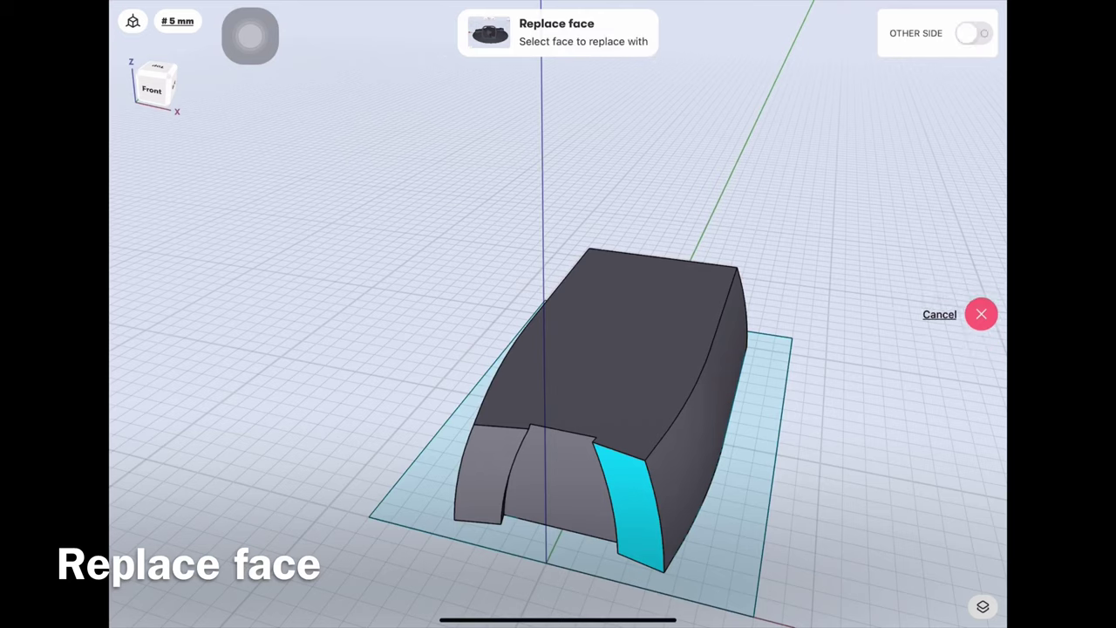
left_click(559, 489)
left_click(981, 291)
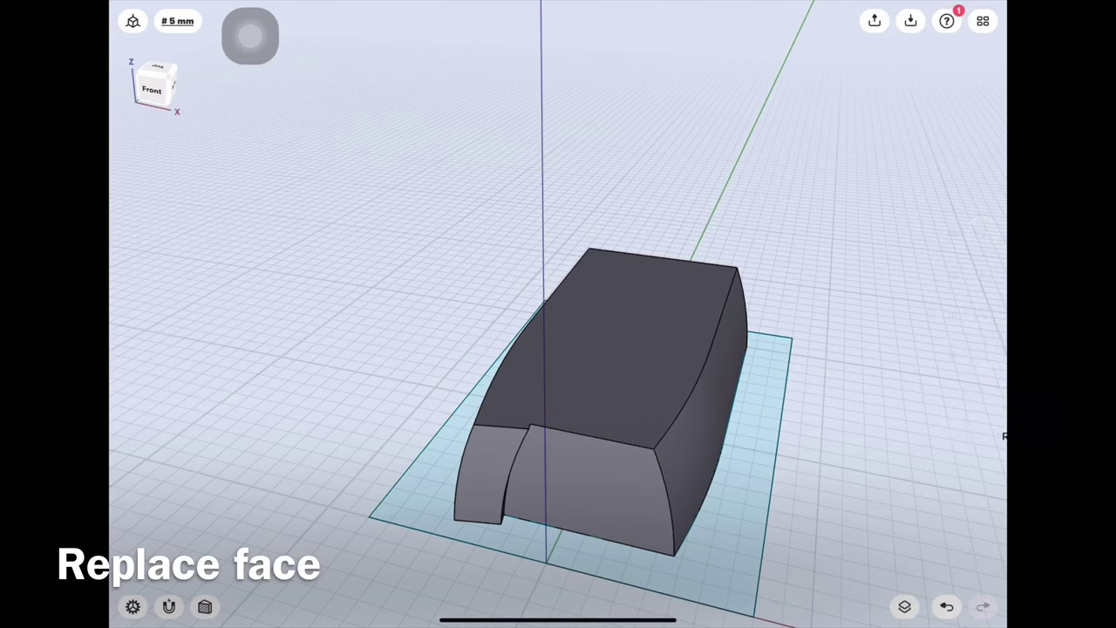
Step: Replace the left notch side face with the front face
left_click(981, 354)
left_click(982, 436)
left_click(484, 475)
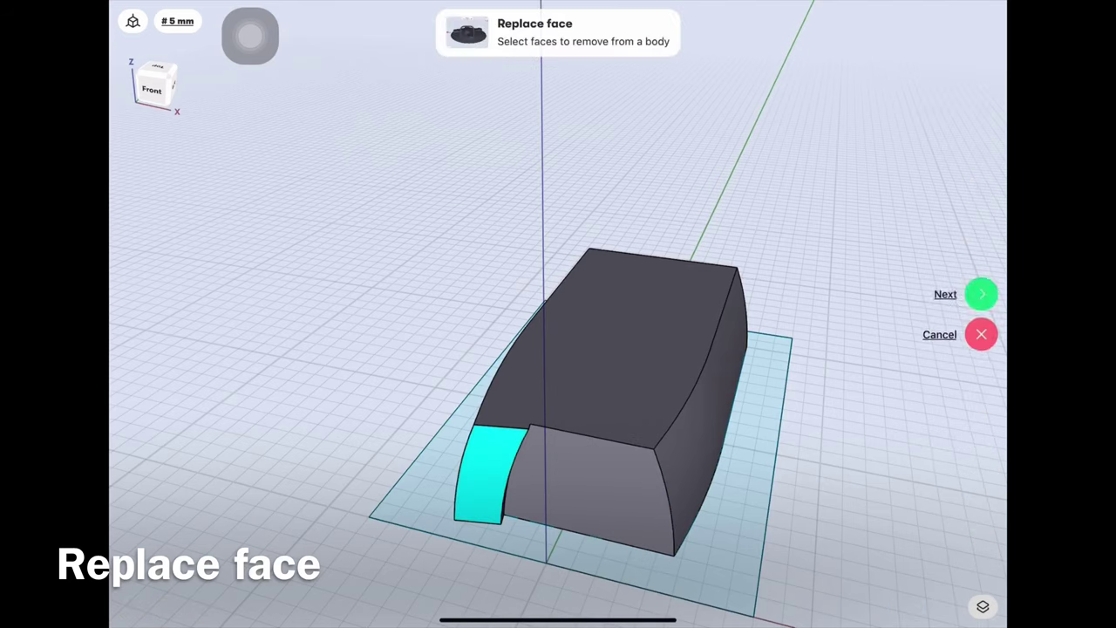
left_click(981, 294)
left_click(567, 484)
left_click(981, 292)
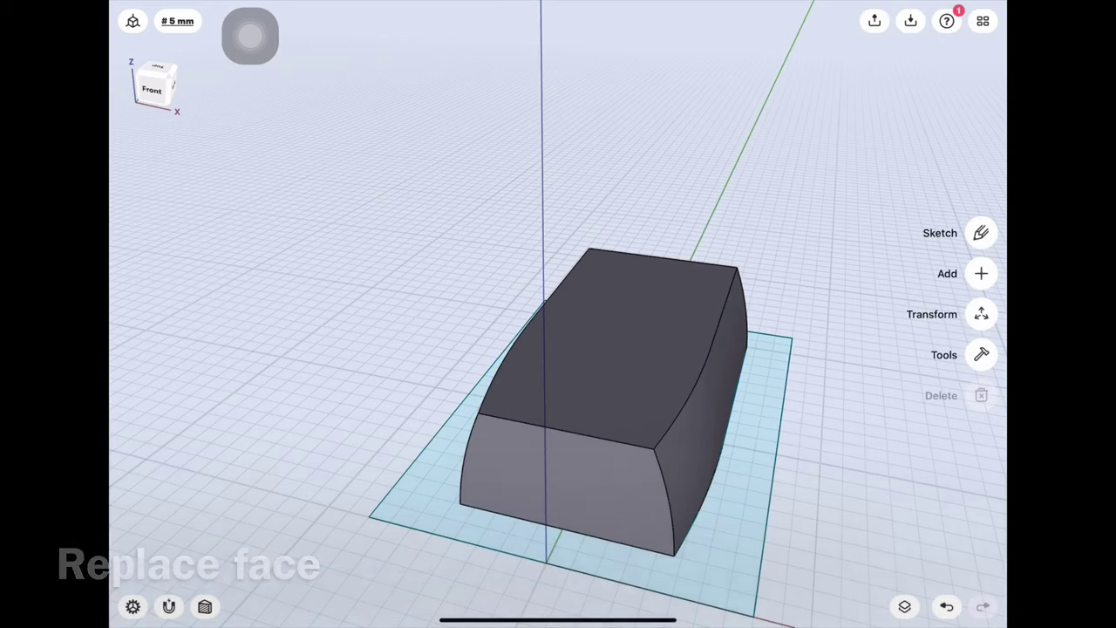
left_click_drag(610, 393, 436, 393)
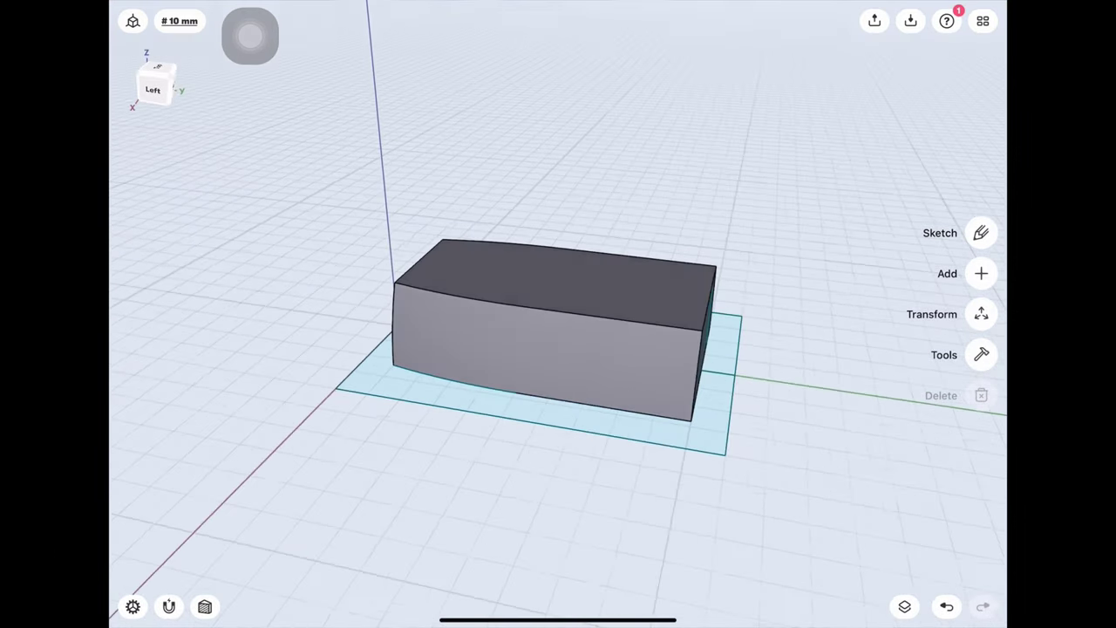
Step: Hide Body 03, Sketch plane 01 and Sketch plane 02, then view the Left plane head-on
left_click_drag(558, 393, 488, 349)
left_click(905, 606)
left_click(988, 56)
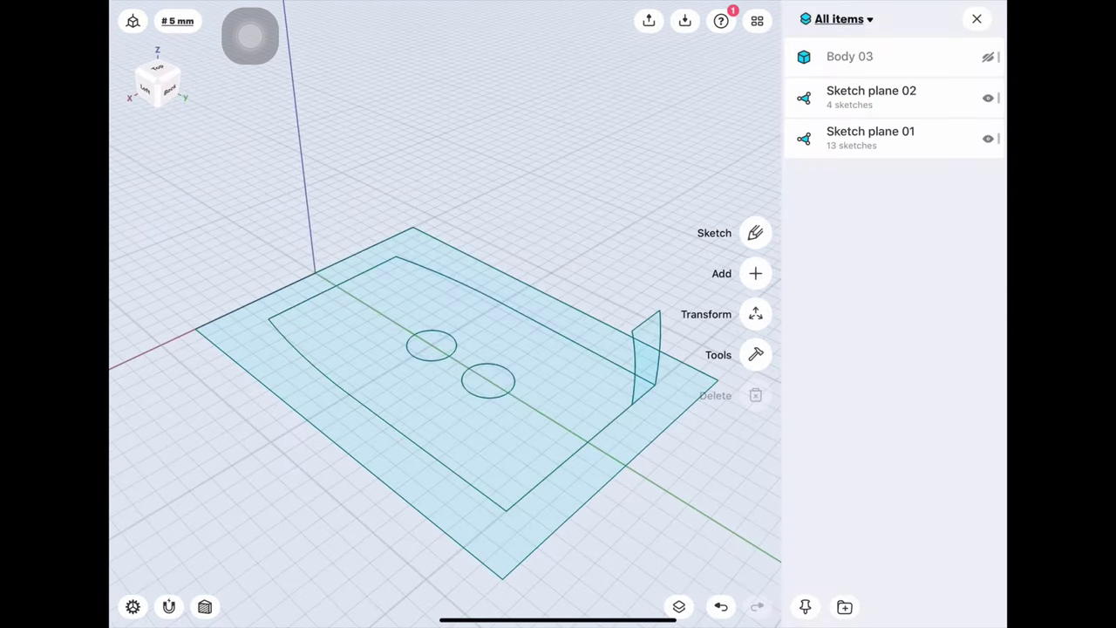
left_click(988, 97)
left_click(988, 139)
left_click(977, 18)
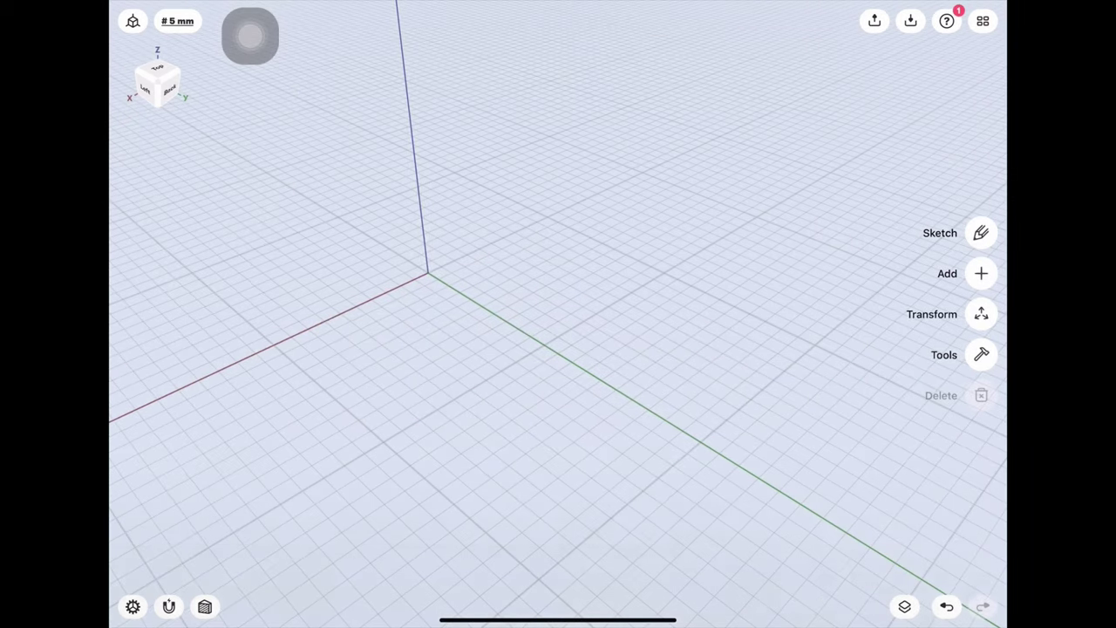
left_click(145, 87)
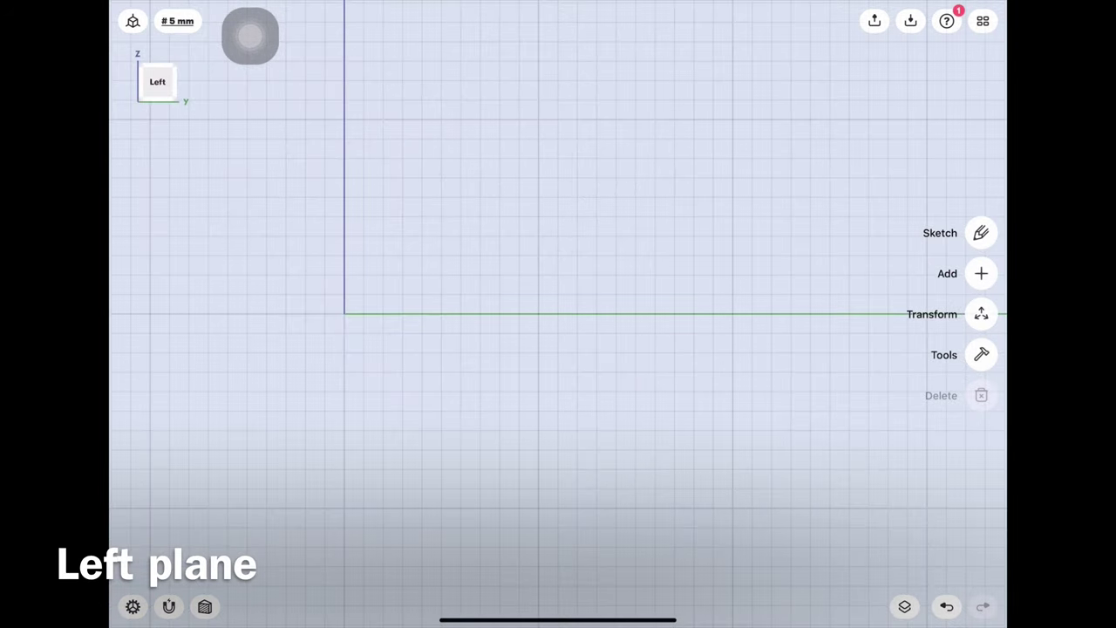
Step: Draw a 10 mm base line along the axis from the origin
left_click(982, 233)
left_click(383, 313)
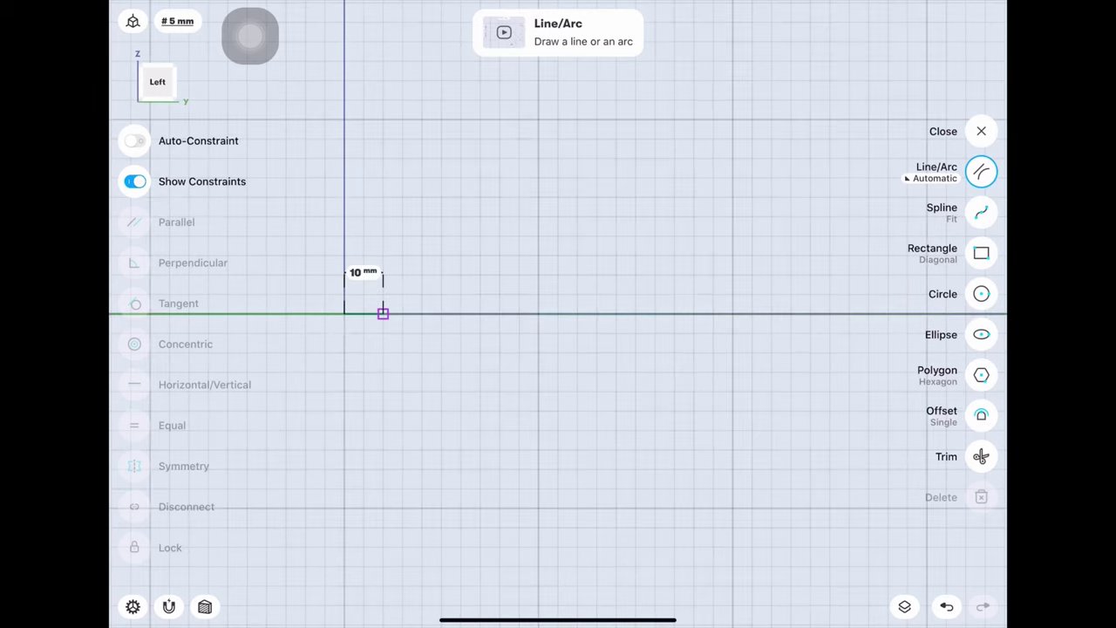
left_click(383, 313)
middle_click_drag(558, 314, 611, 349)
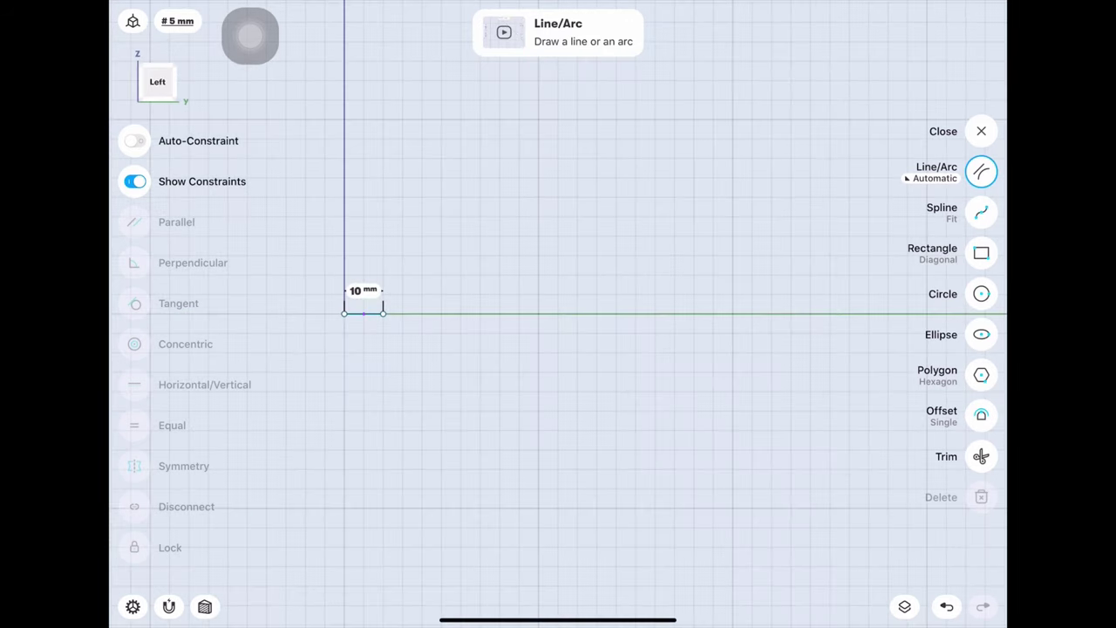
scroll(410, 410, "up", 3)
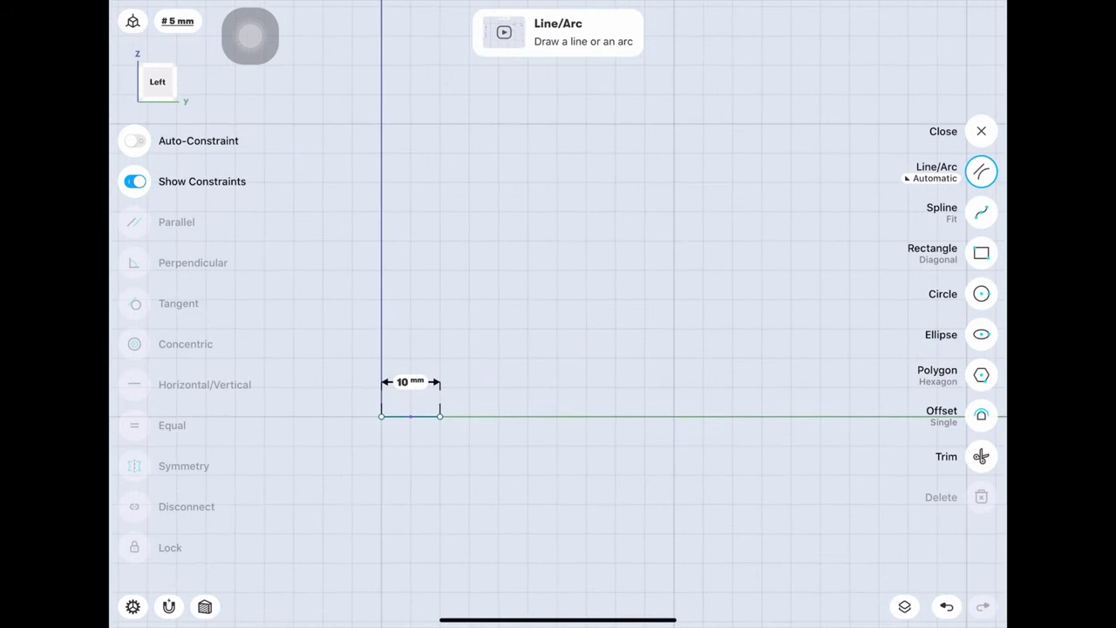
Step: Add a slanted left line 20 mm tall at 100° to the 10 mm base
left_click_drag(441, 416, 469, 299)
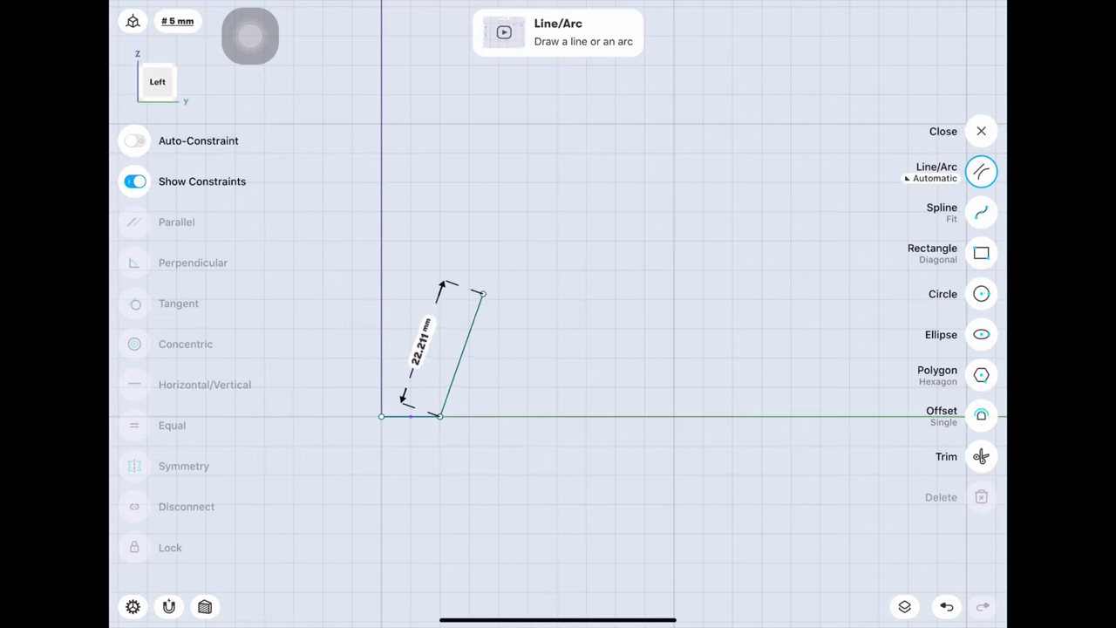
left_click(410, 416)
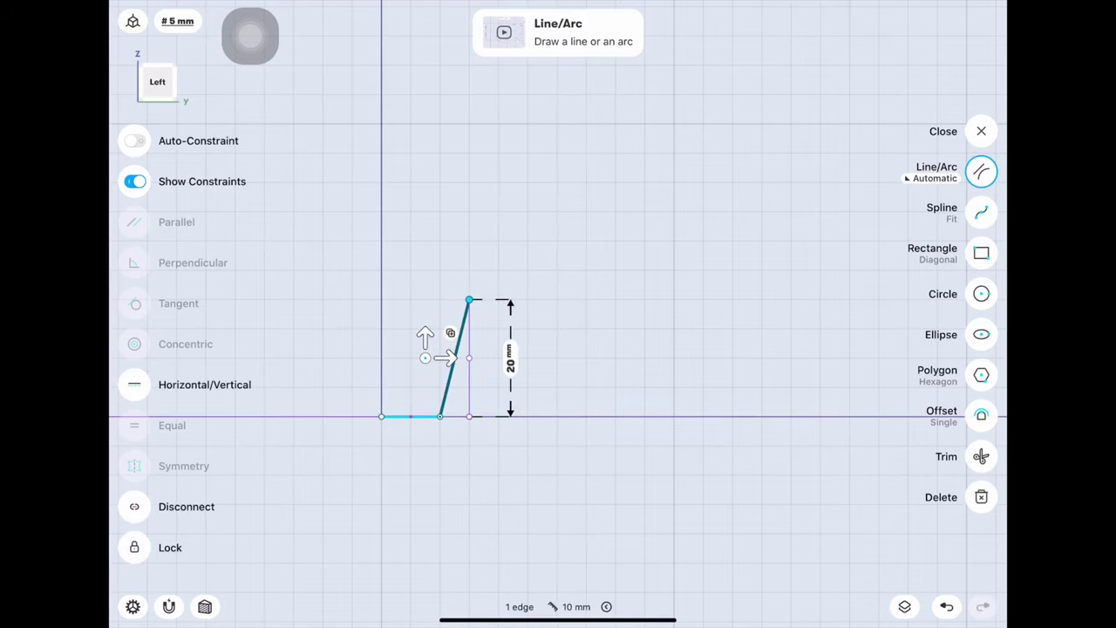
left_click(337, 357)
type("20")
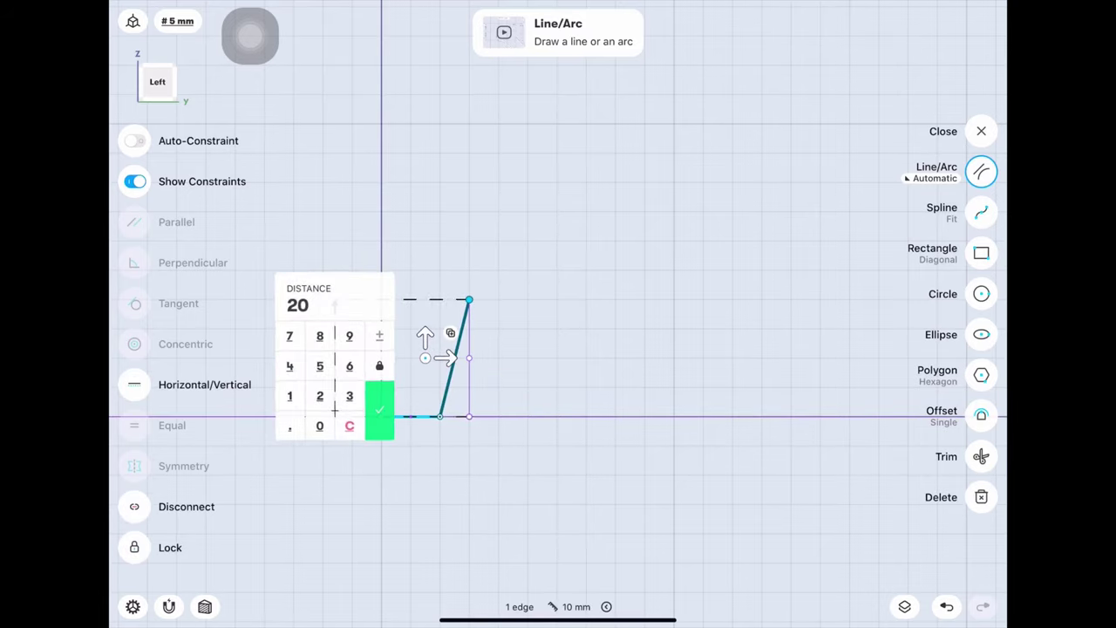
left_click(380, 410)
left_click(410, 417)
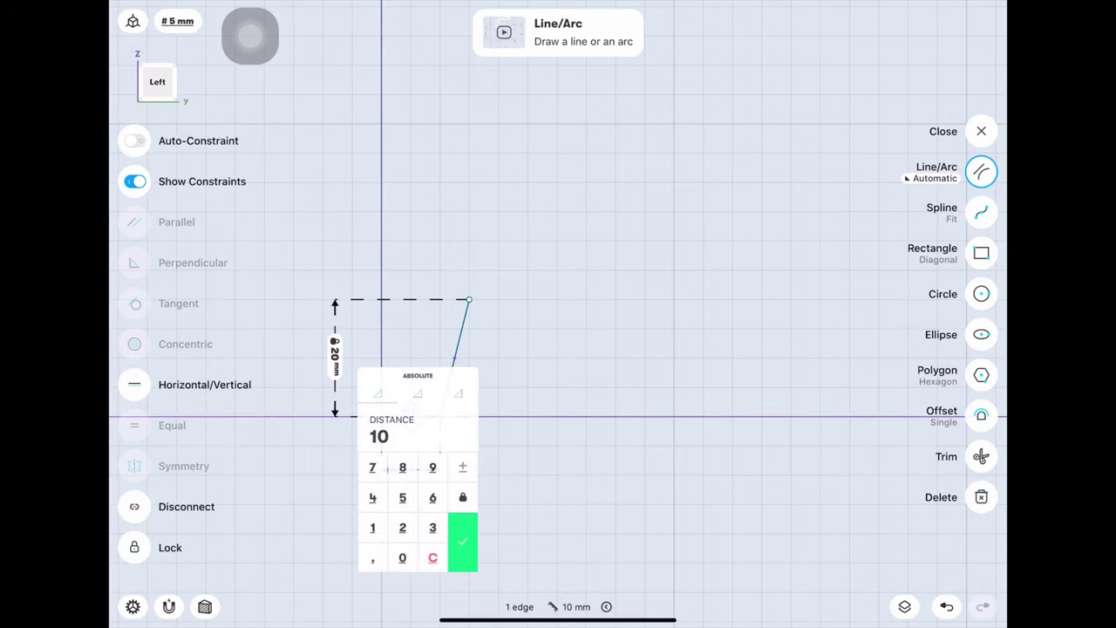
left_click(462, 542)
left_click(411, 416)
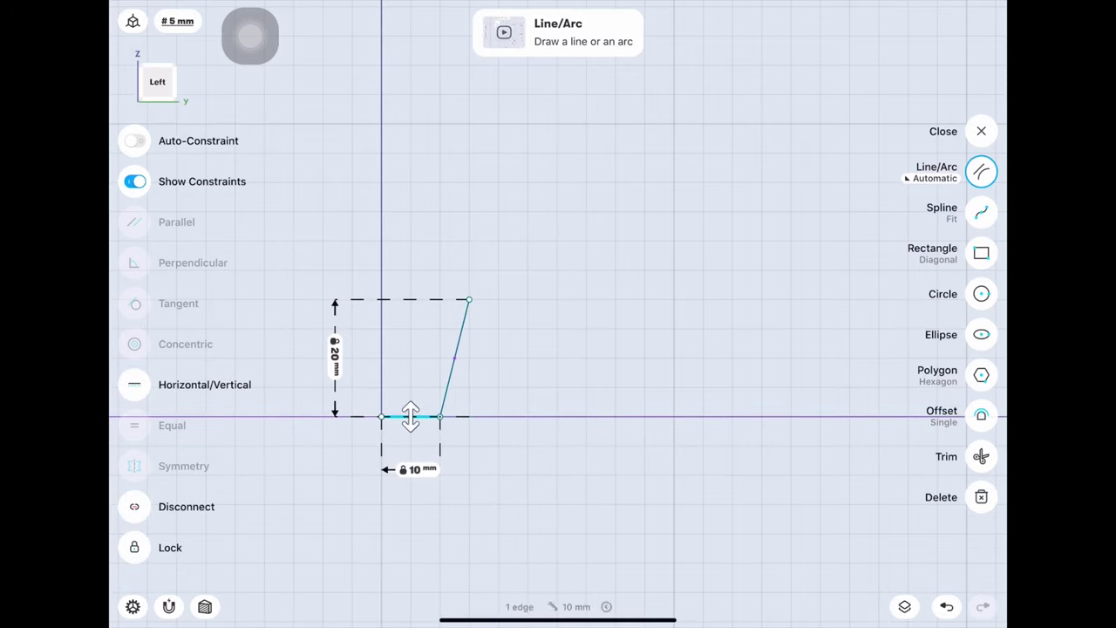
left_click(454, 357)
left_click(399, 369)
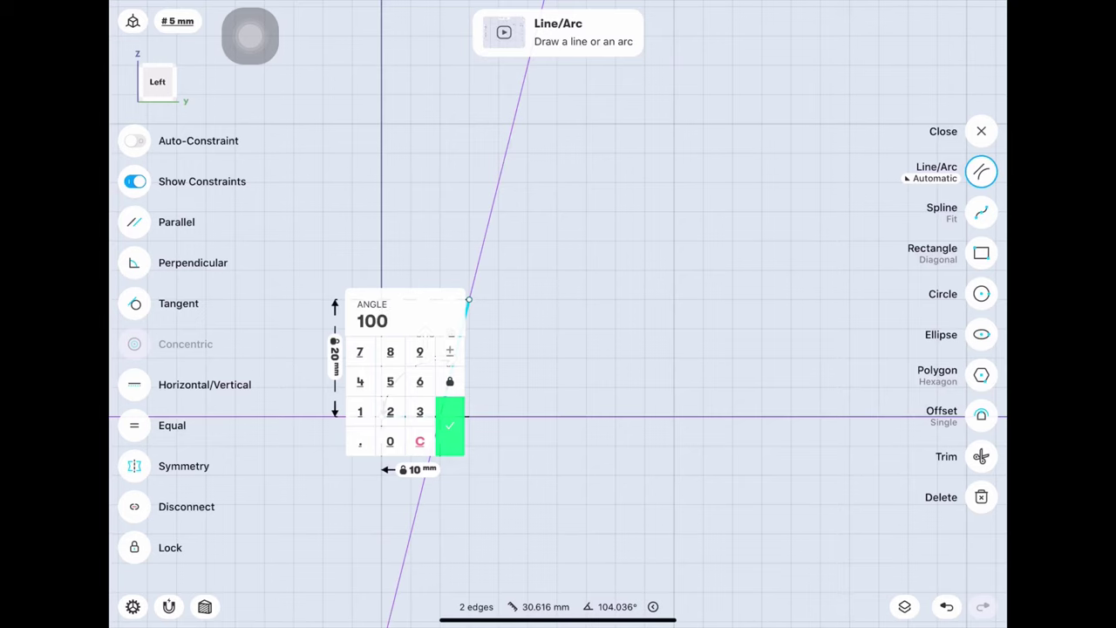
left_click(450, 425)
Step: Undo the stray arc and draw a 15 mm tall line up from the base's right end
scroll(349, 384, "down", 3)
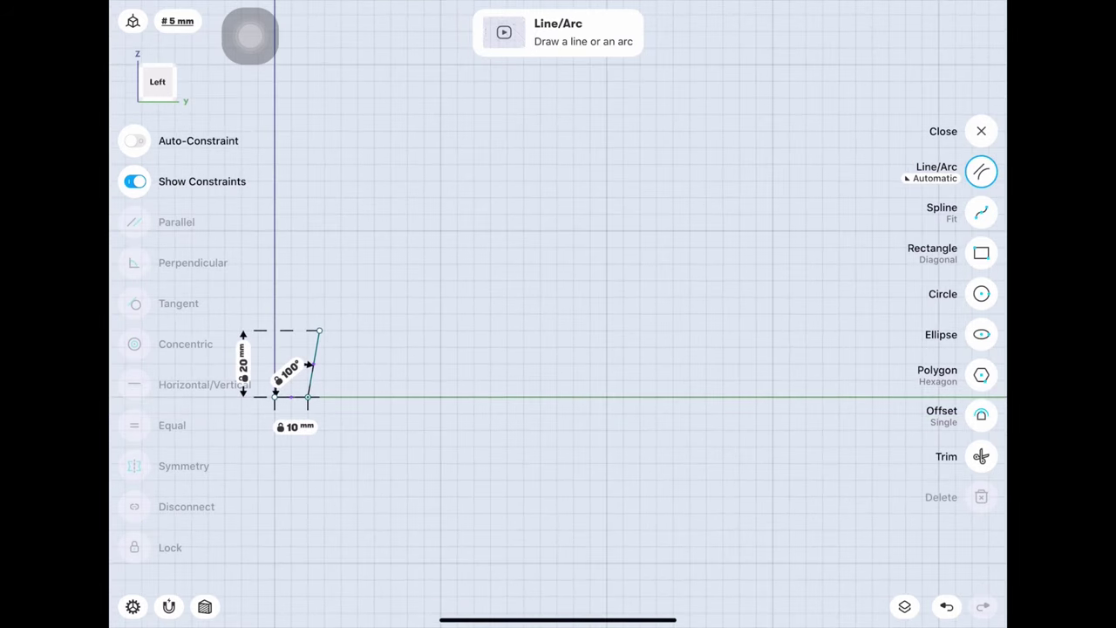
mouse_move(307, 397)
left_mouse_down()
mouse_move(607, 397)
mouse_move(591, 350)
left_mouse_up()
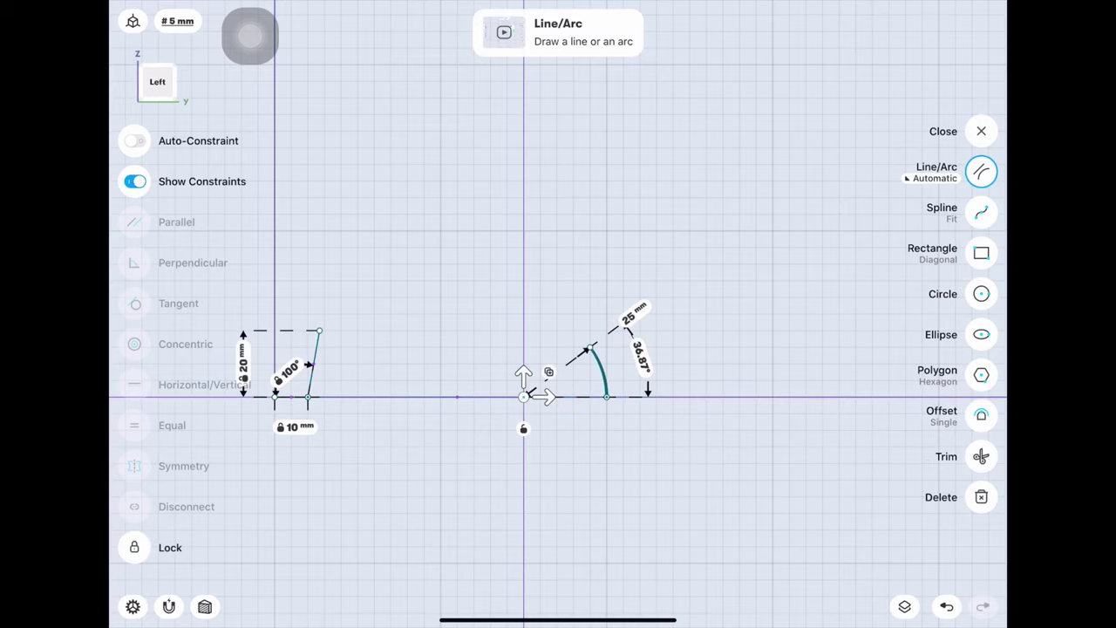
scroll(584, 369, "up", 3)
key("ctrl+z")
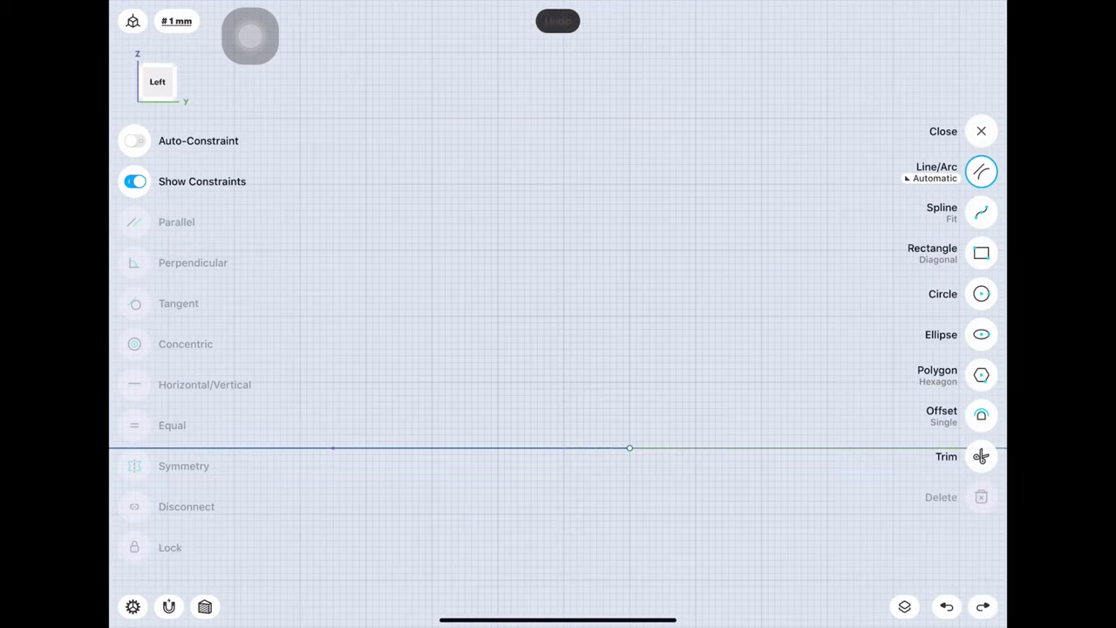
left_click_drag(623, 408, 609, 362)
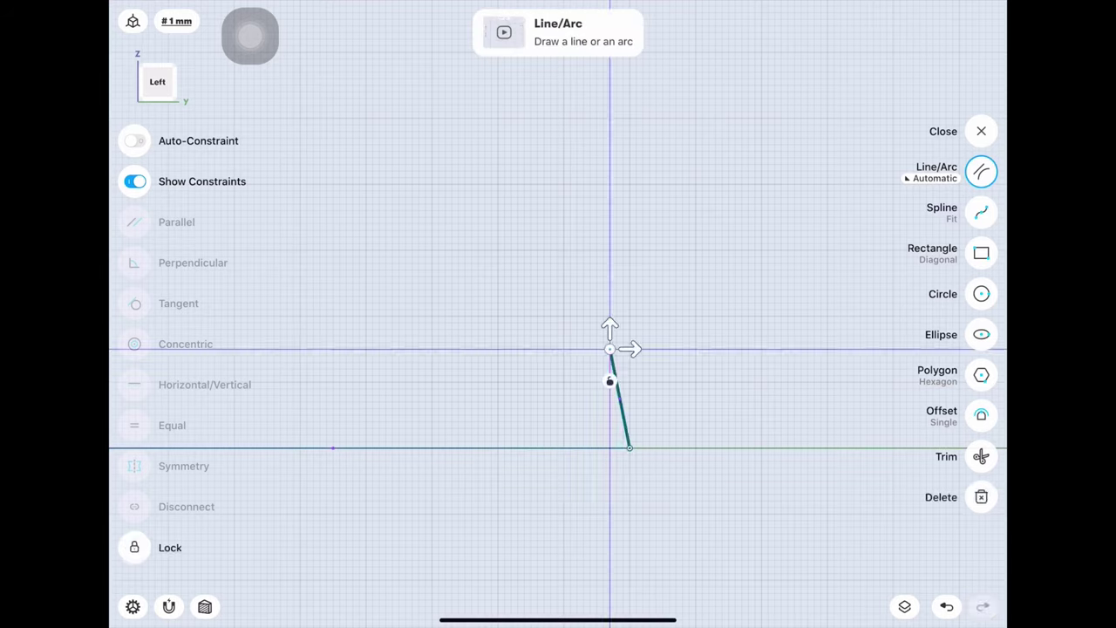
left_click(349, 448)
left_click(652, 399)
type("15")
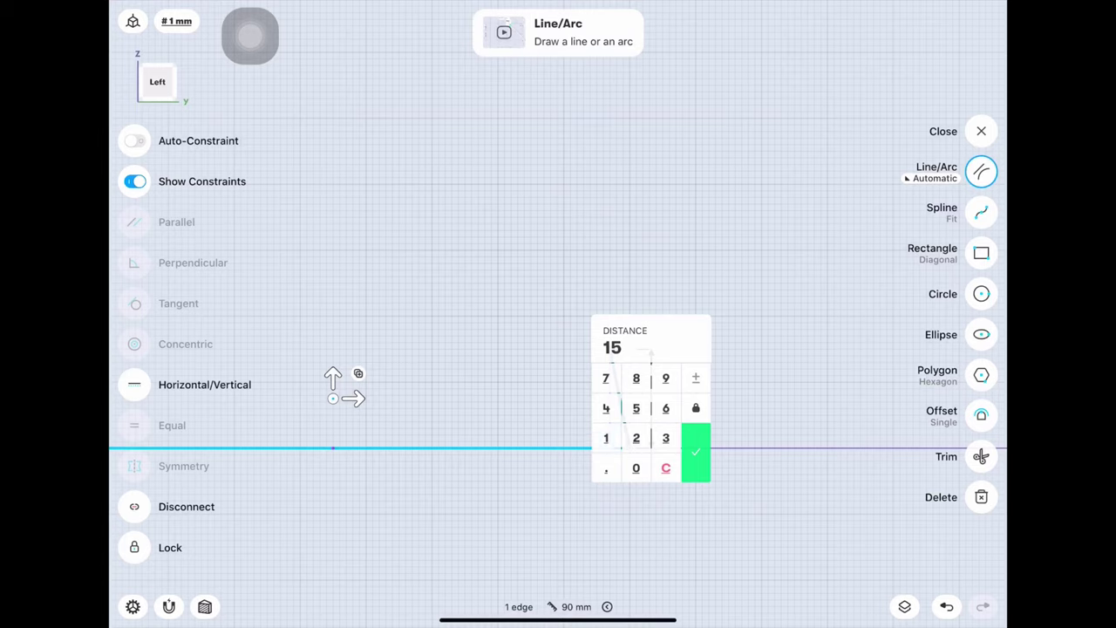
key("Return")
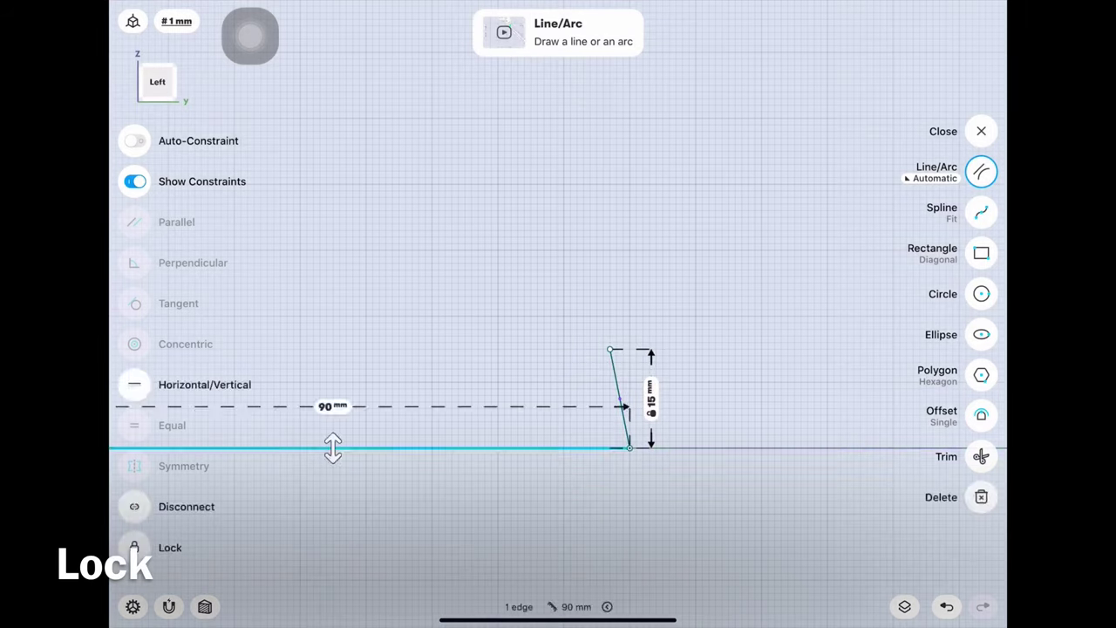
Step: Lock the right line's angle to the base at 85°
left_click(619, 397)
left_click(587, 408)
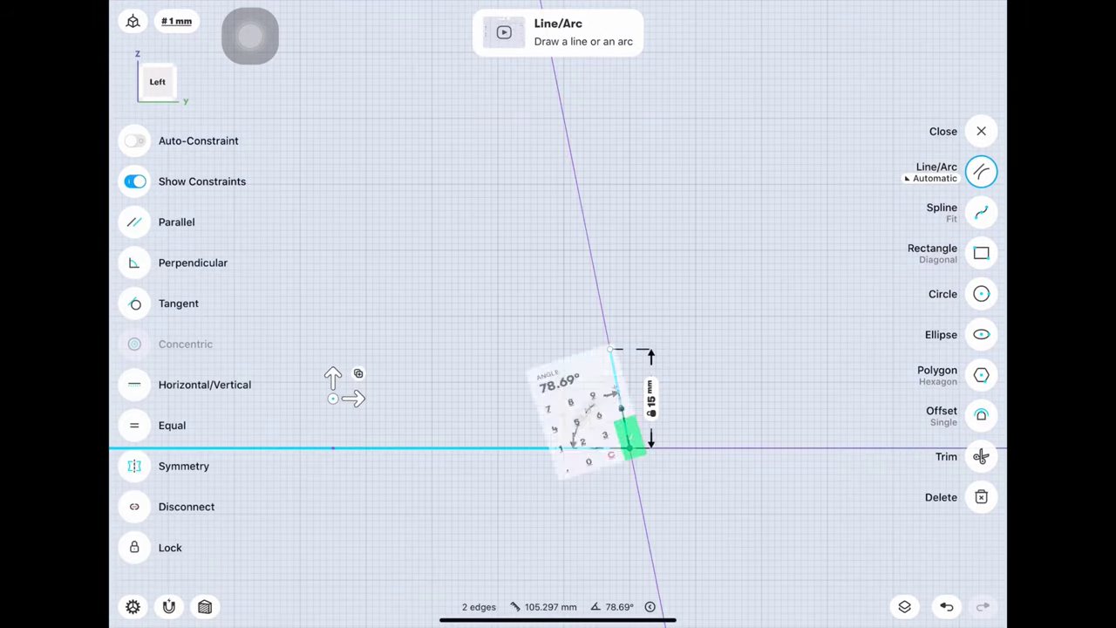
type("85")
key("Return")
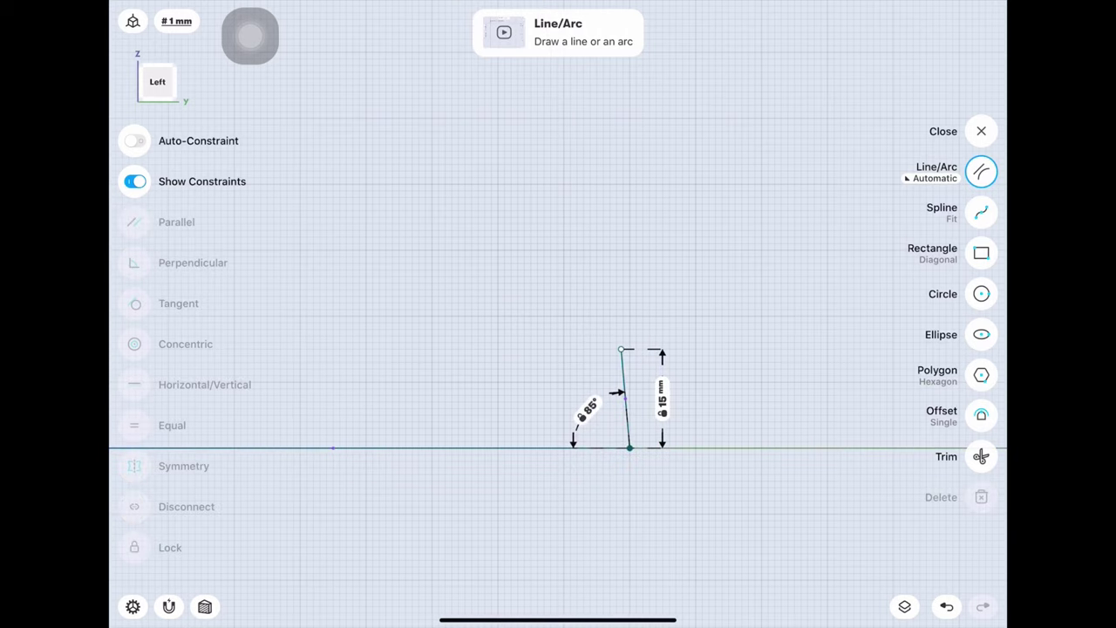
scroll(558, 393, "down", 5)
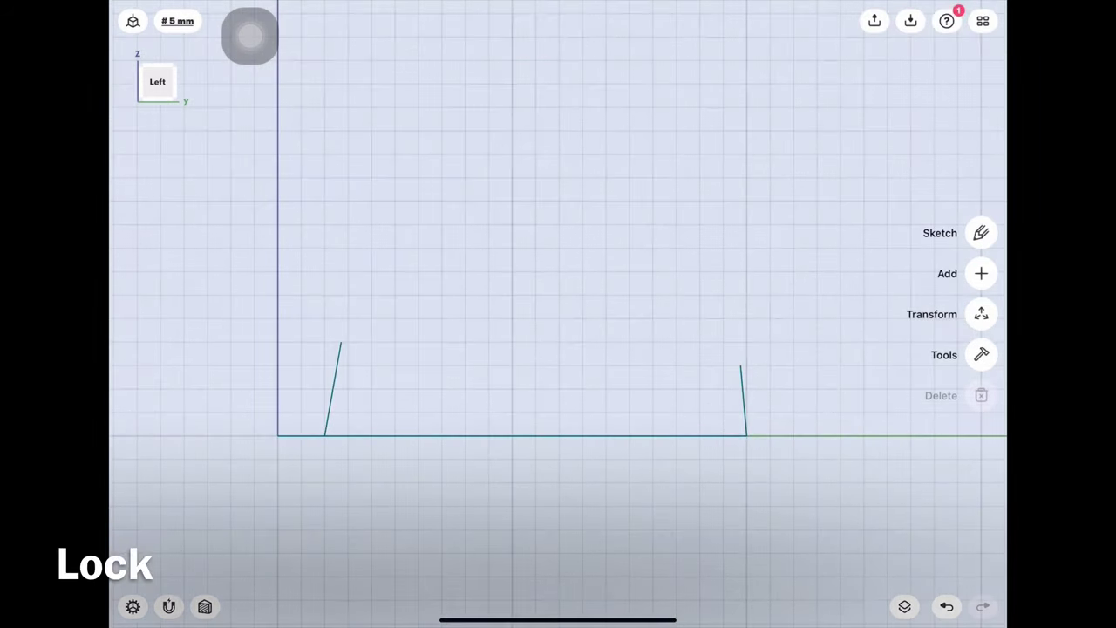
Step: Draw an arc joining the slanted lines' top ends with a 200 mm radius
left_click(331, 388)
left_click(742, 397)
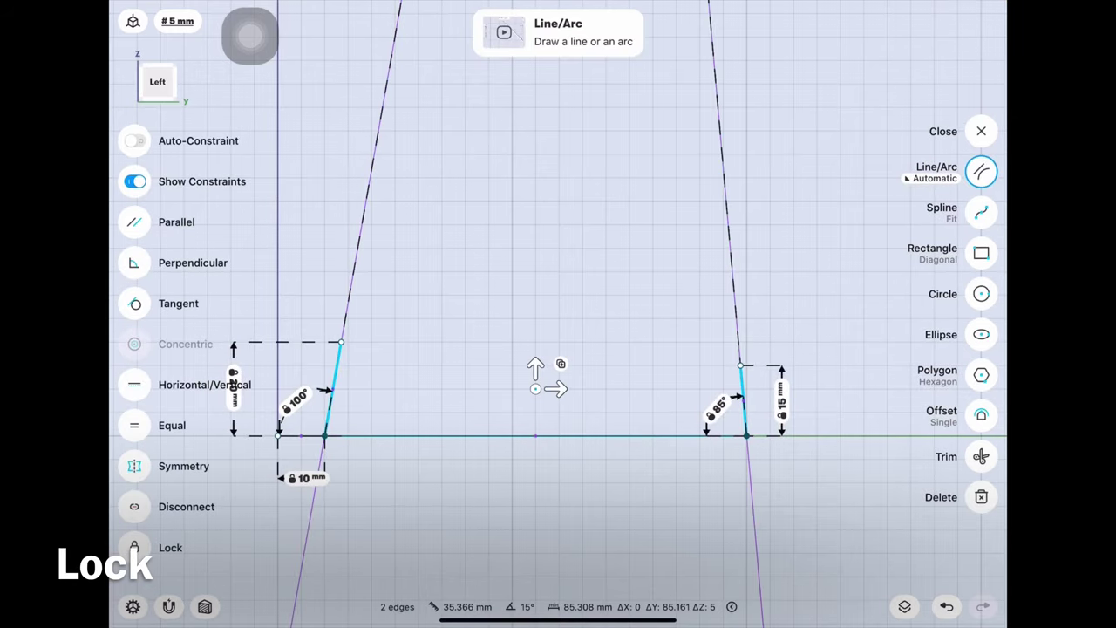
left_click(558, 524)
mouse_move(341, 342)
left_mouse_down()
mouse_move(739, 351)
mouse_move(739, 364)
left_mouse_up()
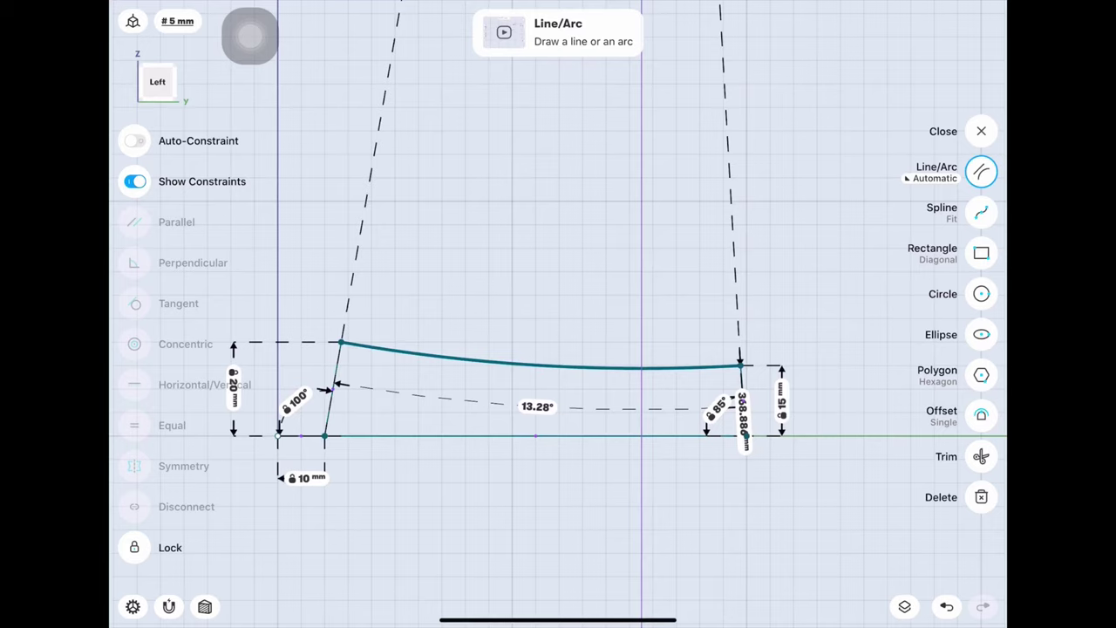
left_click_drag(743, 417, 556, 417)
left_click(557, 417)
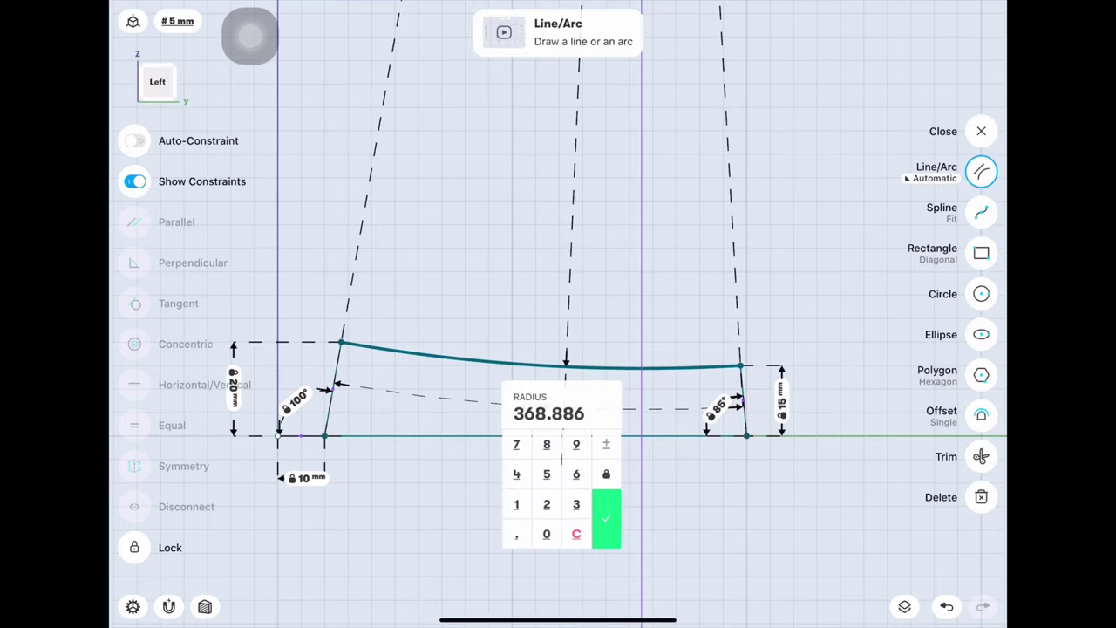
left_click(547, 504)
left_click(547, 534)
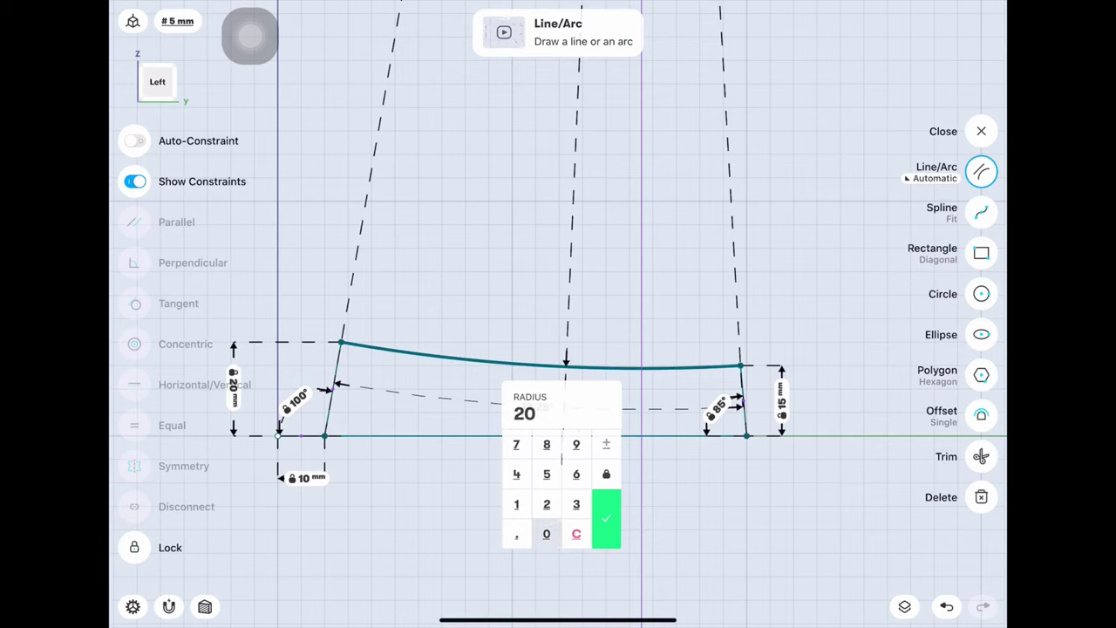
left_click(547, 534)
left_click(607, 519)
Step: Dimension the base edge to 90 mm and close the sketch
scroll(521, 278, "down", 5)
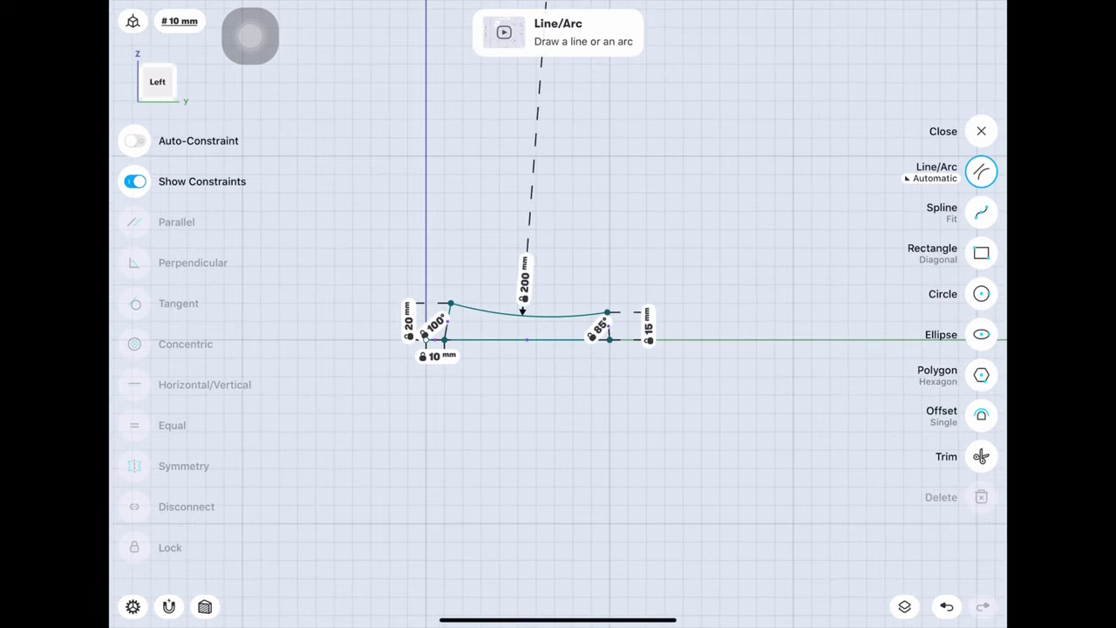
scroll(451, 215, "up", 2)
scroll(450, 216, "up", 2)
scroll(451, 215, "up", 1)
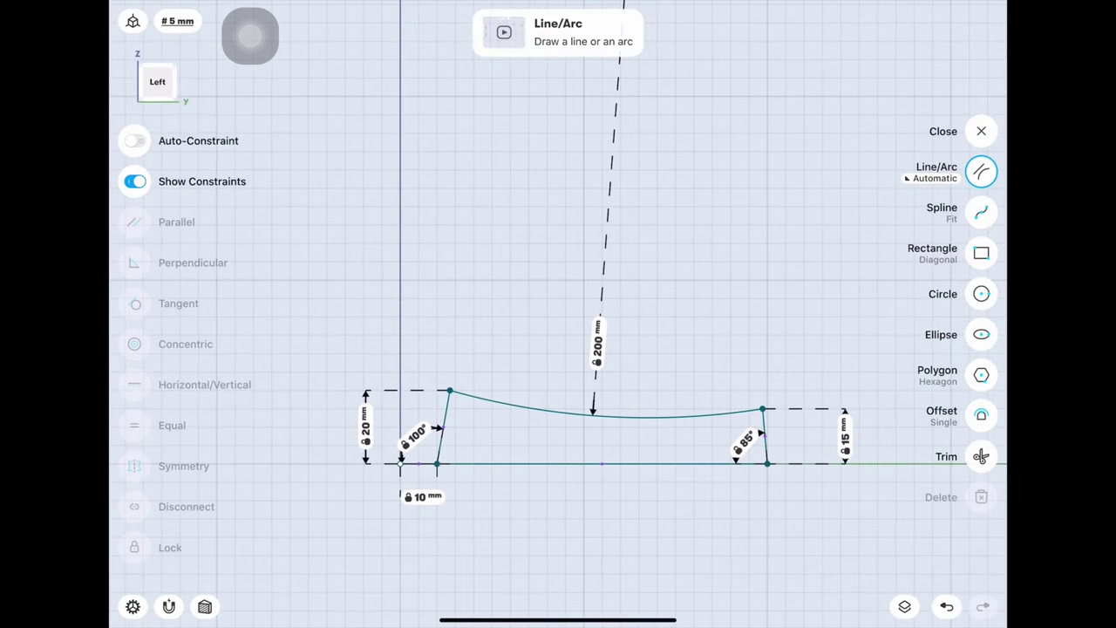
left_click(601, 463)
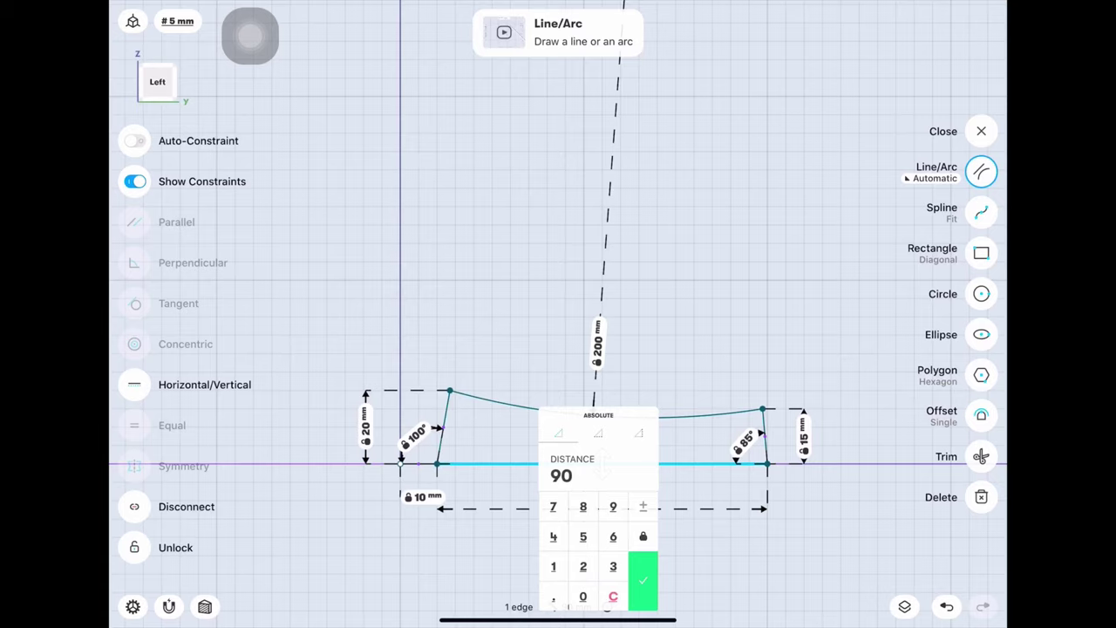
left_click(643, 580)
left_click(981, 130)
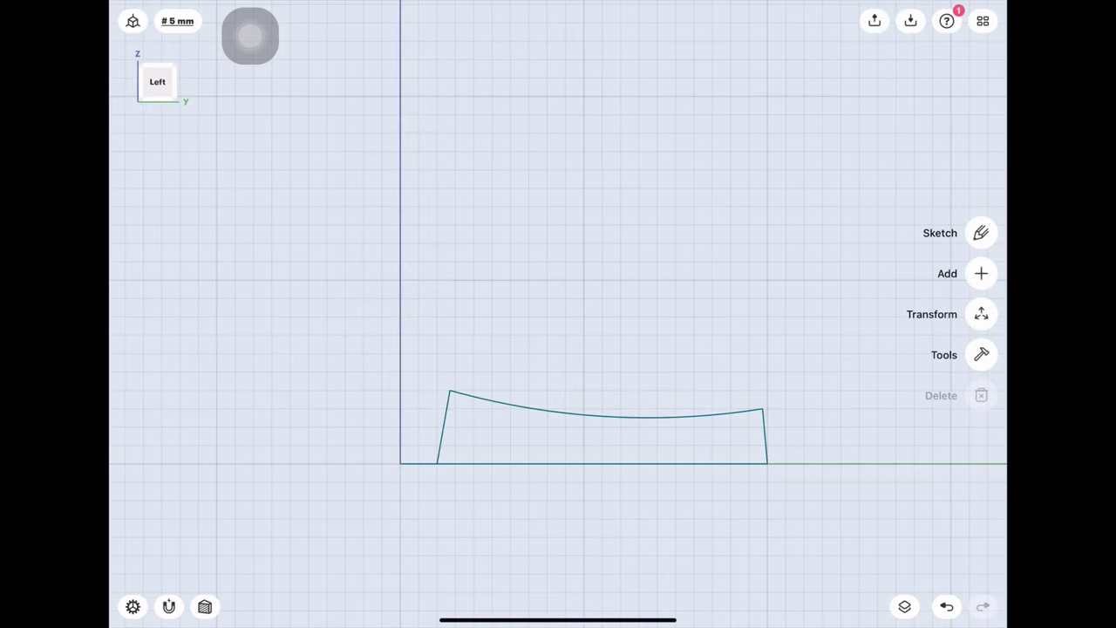
Step: Replace the 10 mm edge with vertical lines at both ends, trim the excess, and close the sketch
left_click(380, 485)
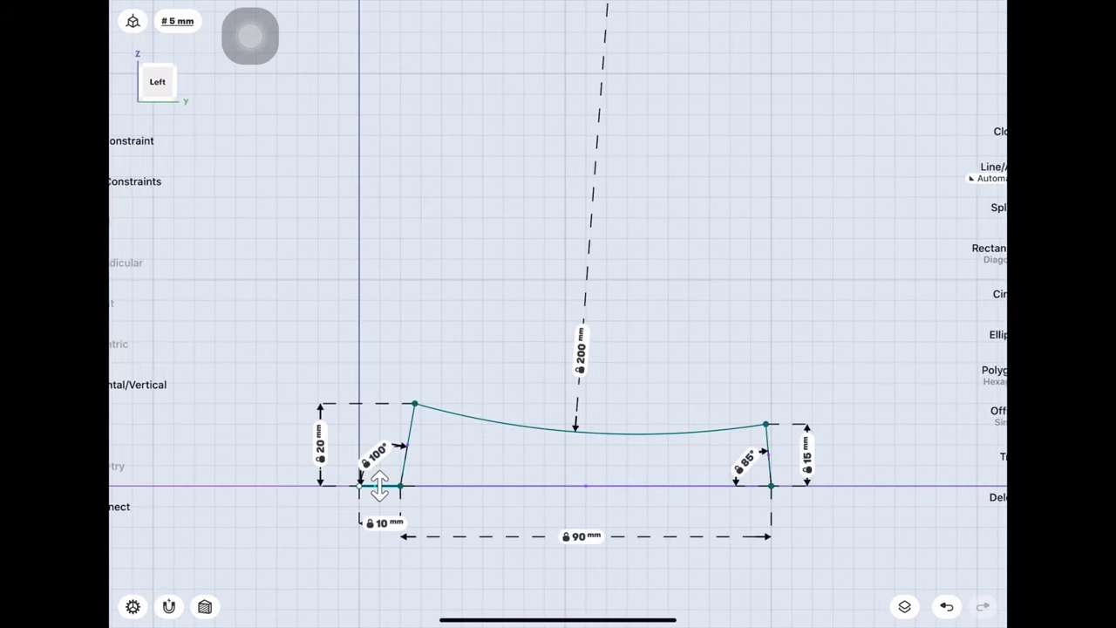
key("Delete")
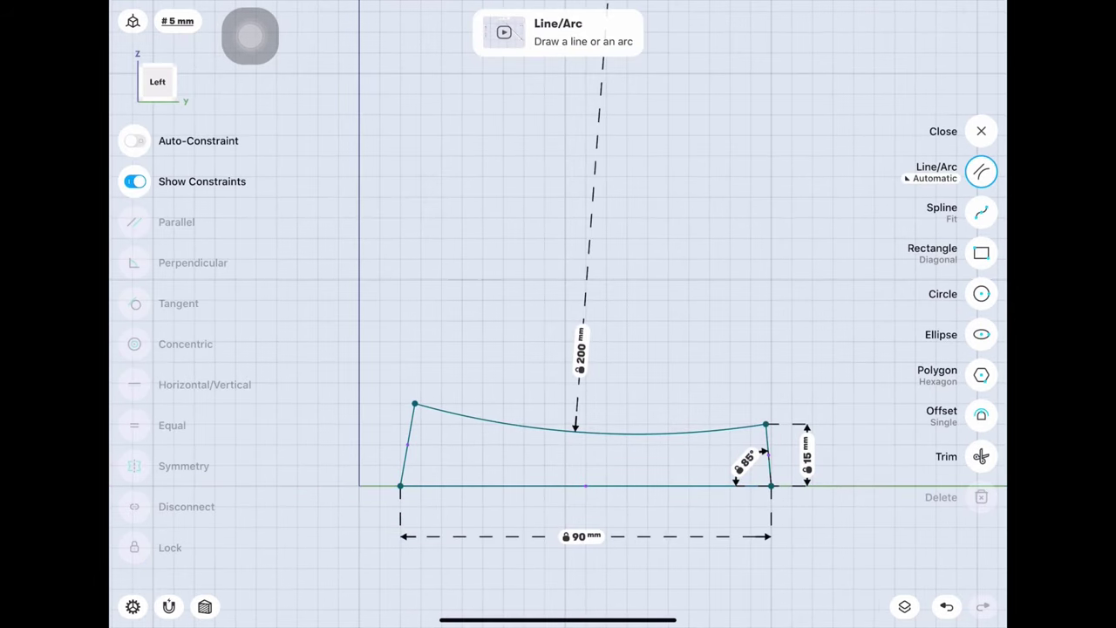
mouse_move(400, 486)
left_mouse_down()
mouse_move(401, 383)
mouse_move(462, 383)
mouse_move(423, 356)
left_mouse_up()
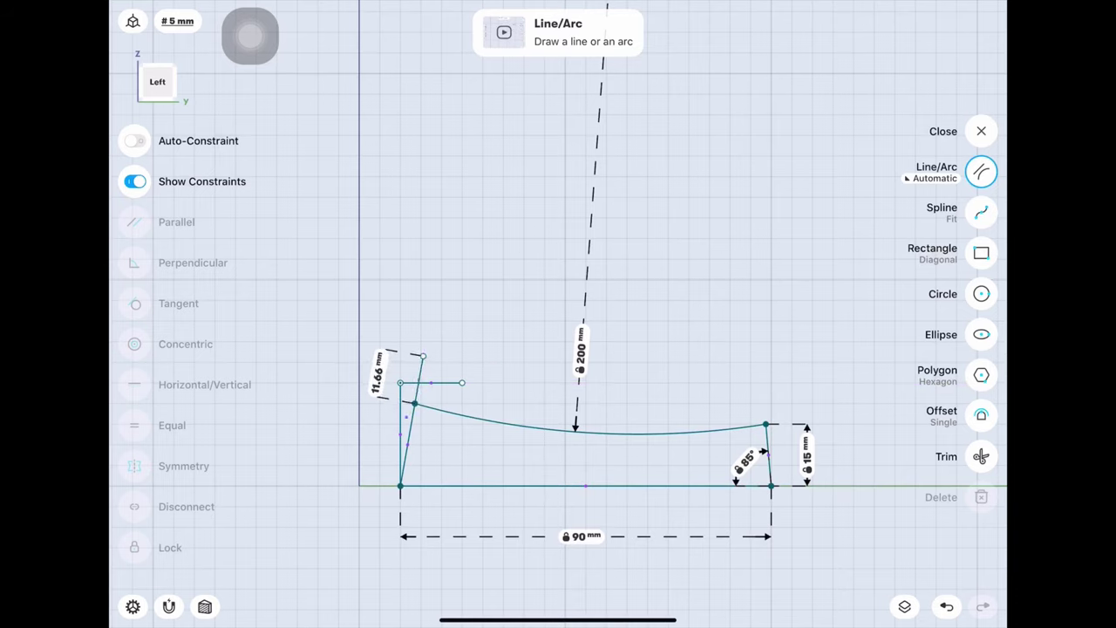
mouse_move(772, 486)
left_mouse_down()
mouse_move(772, 383)
mouse_move(709, 383)
left_mouse_up()
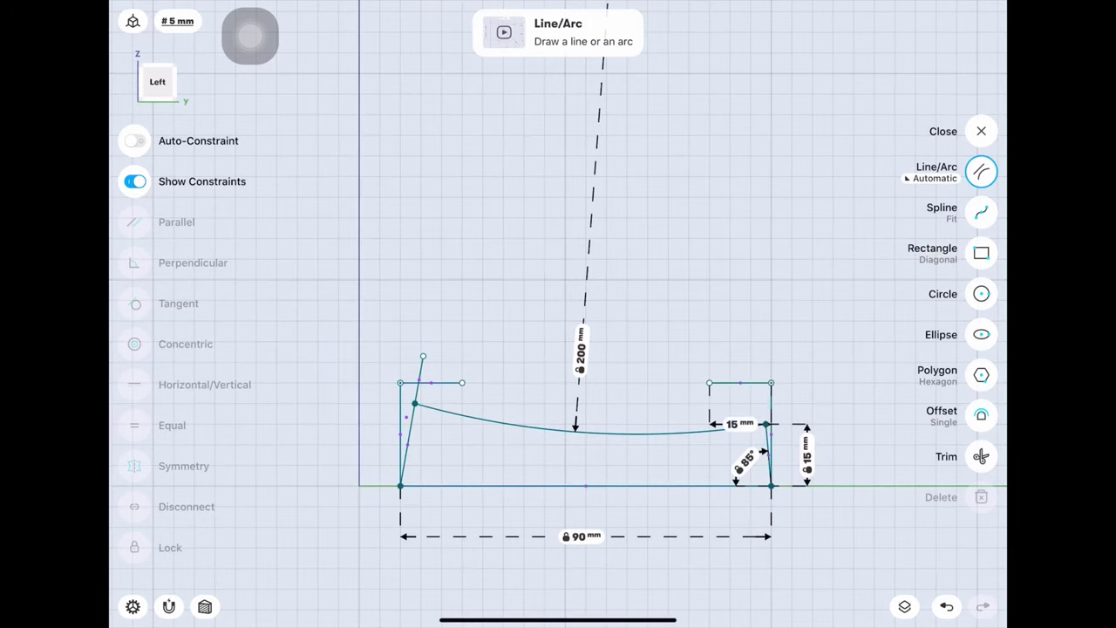
left_click_drag(766, 424, 759, 362)
left_click(981, 456)
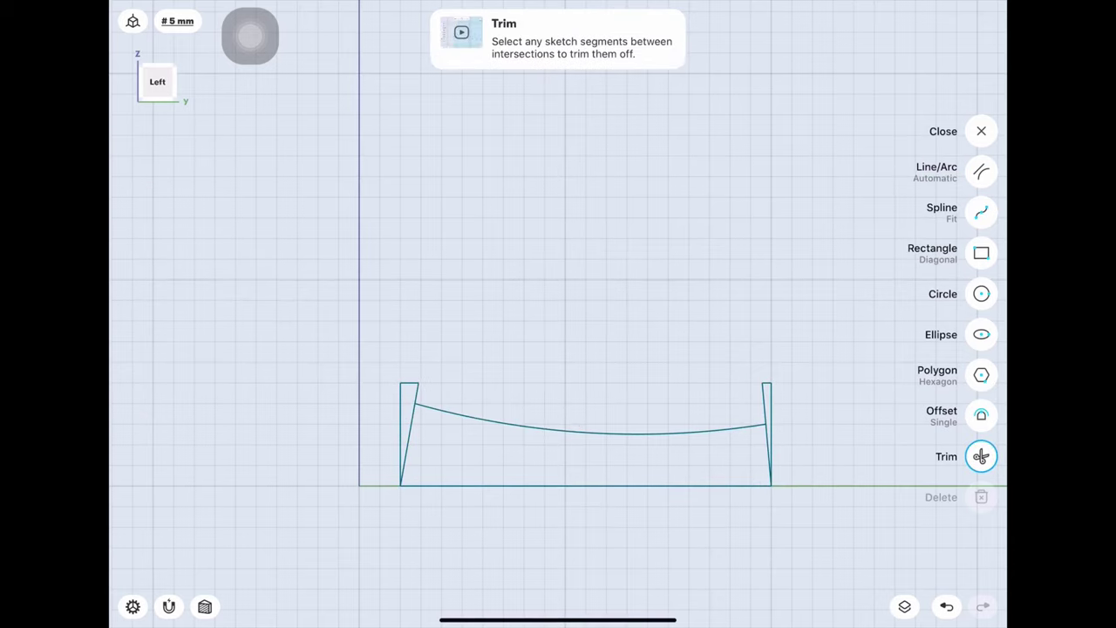
left_click(981, 131)
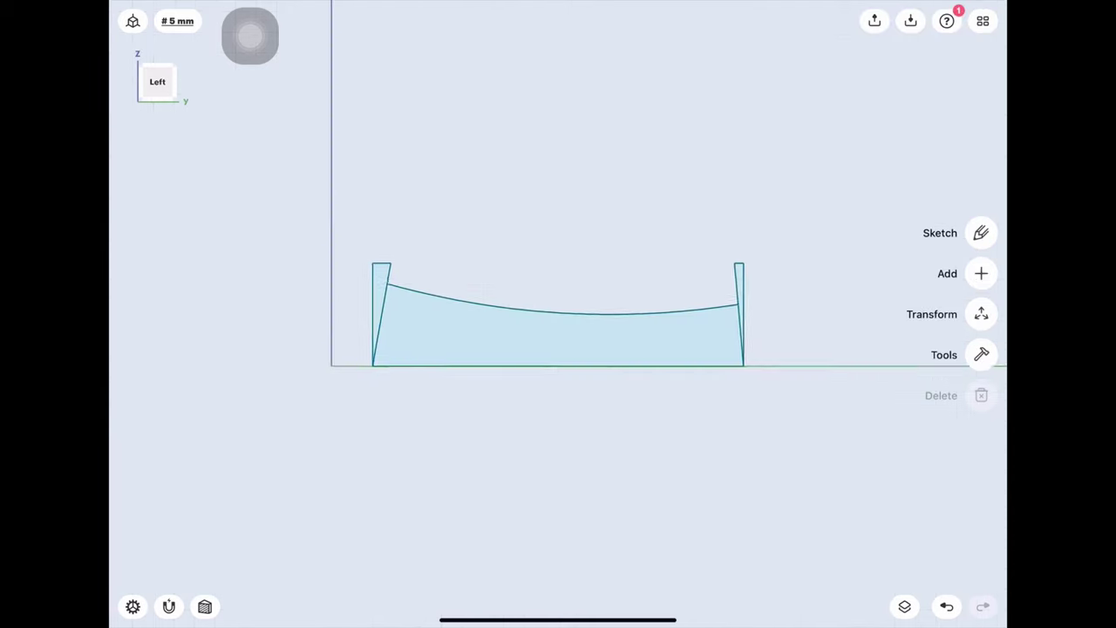
Step: Briefly show Body 03, hide it again, and reopen the curved profile sketch for editing
left_click(905, 607)
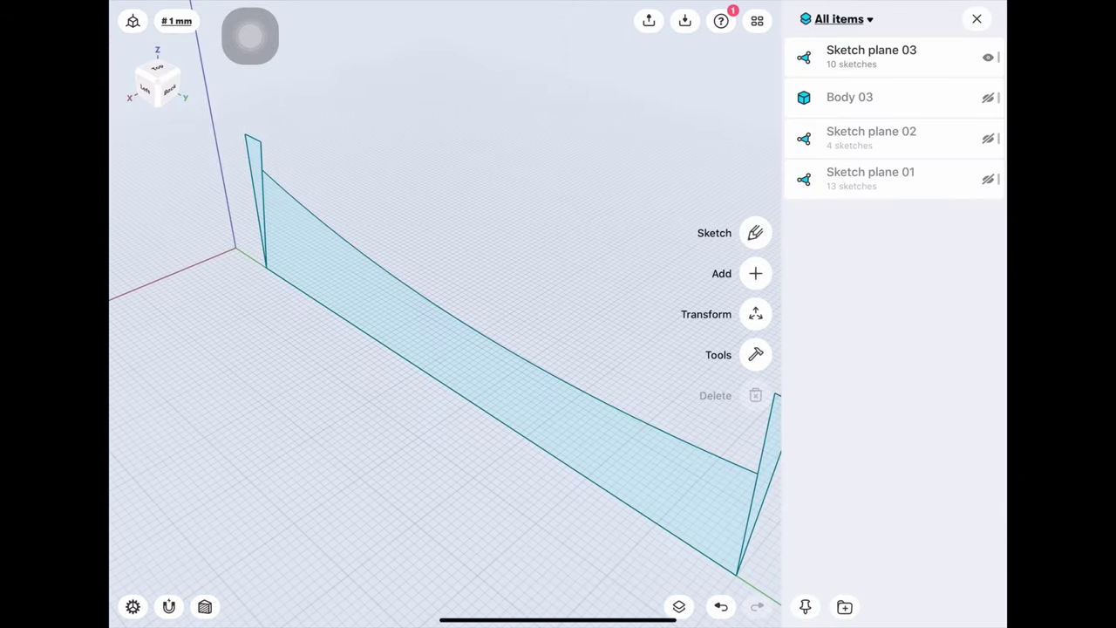
left_click(988, 98)
scroll(250, 34, "down", 3)
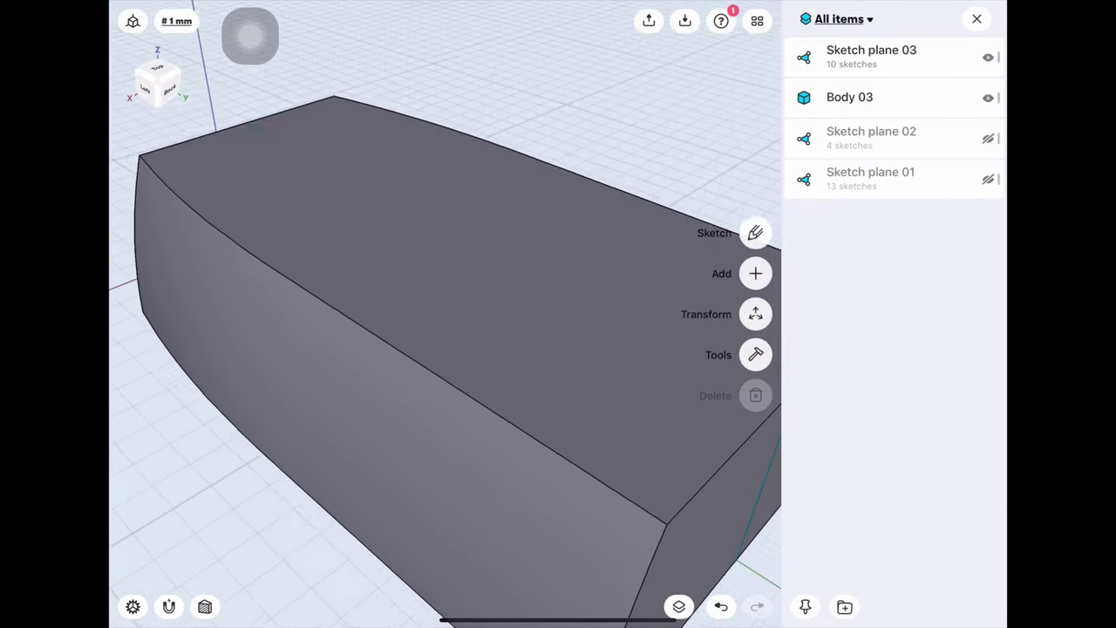
scroll(250, 35, "down", 3)
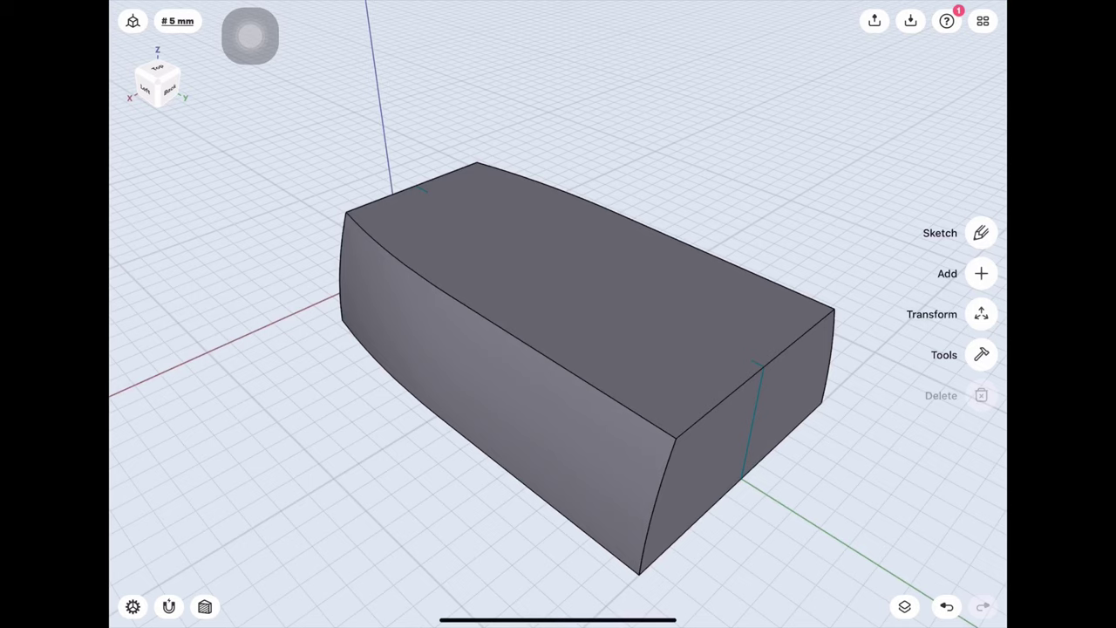
left_click(904, 607)
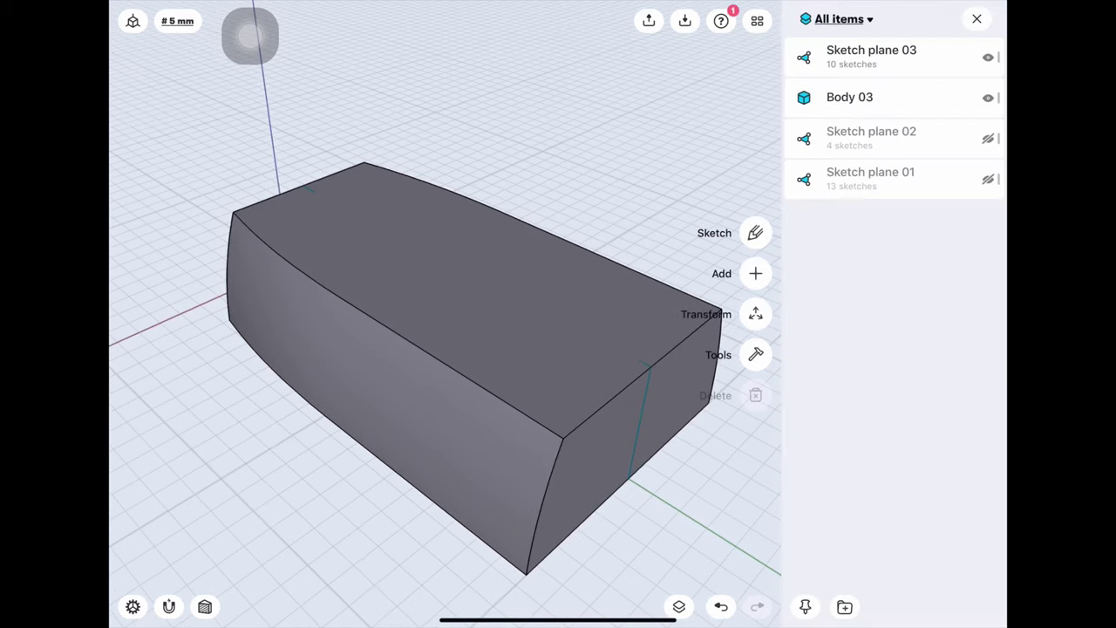
left_click(988, 98)
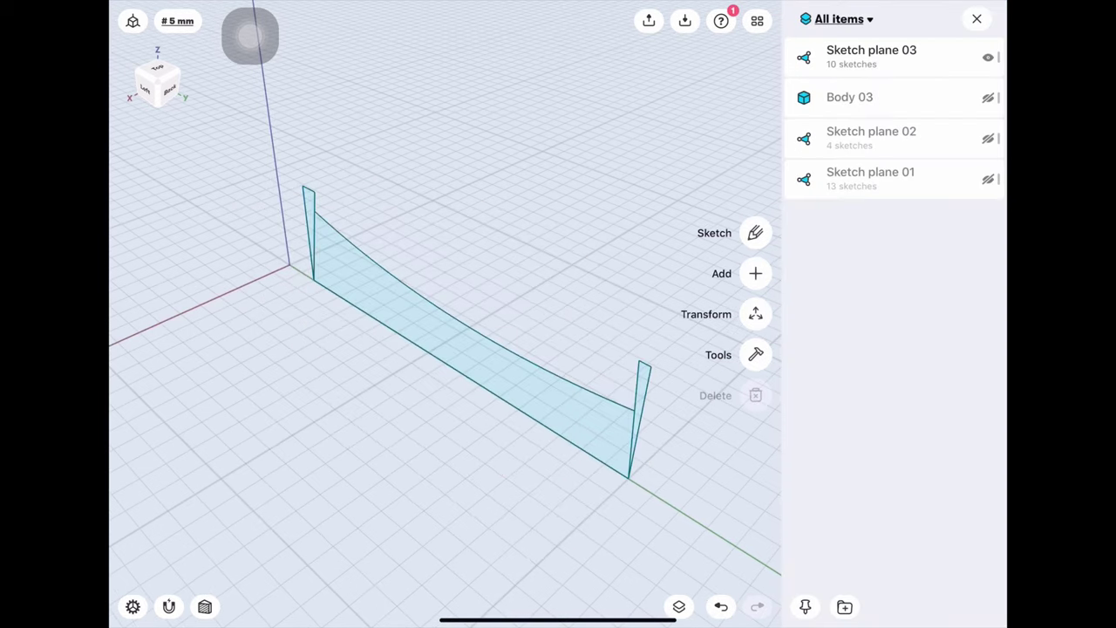
left_click(977, 19)
scroll(558, 314, "up", 3)
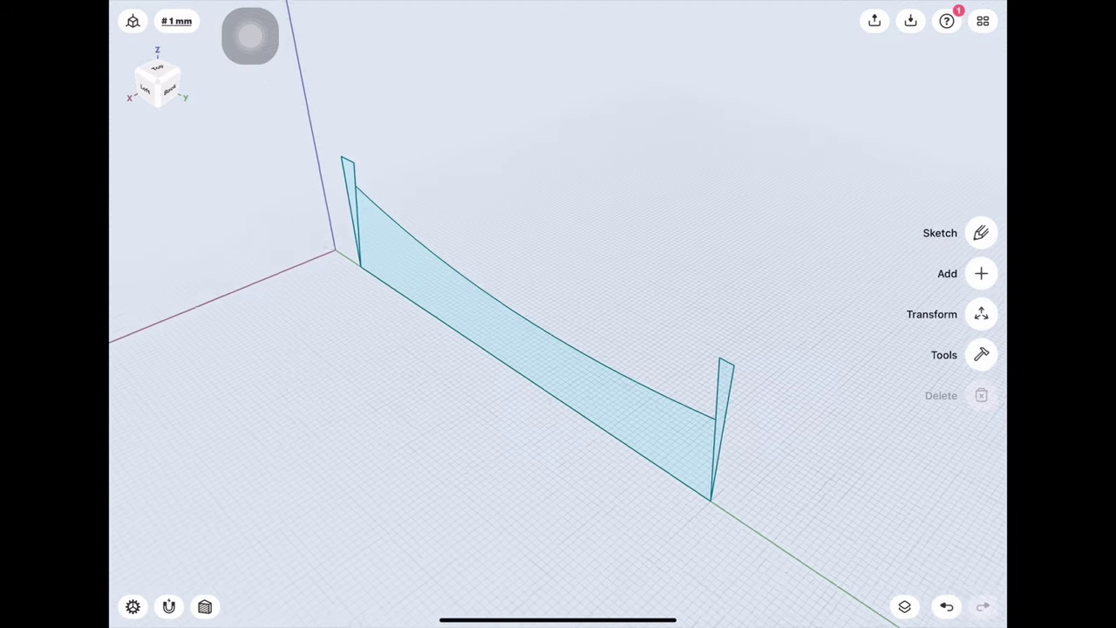
left_click(981, 233)
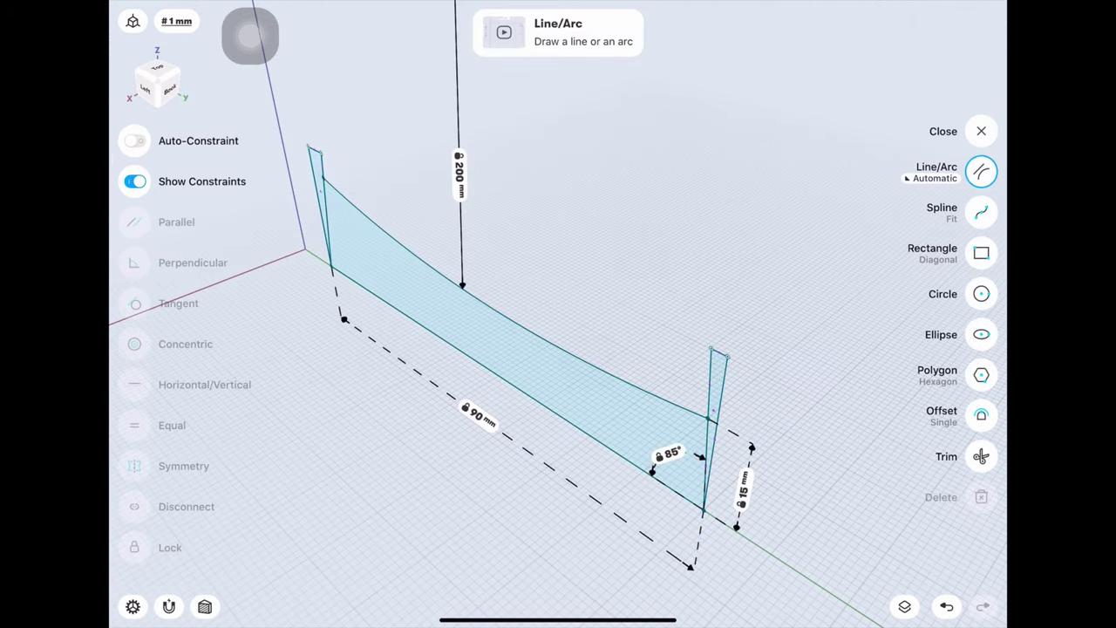
Step: Extrude the small right end face into a -30 mm thick slab, lengthened to 57 mm
left_click(981, 131)
left_click(717, 410)
left_click_drag(713, 362, 859, 262)
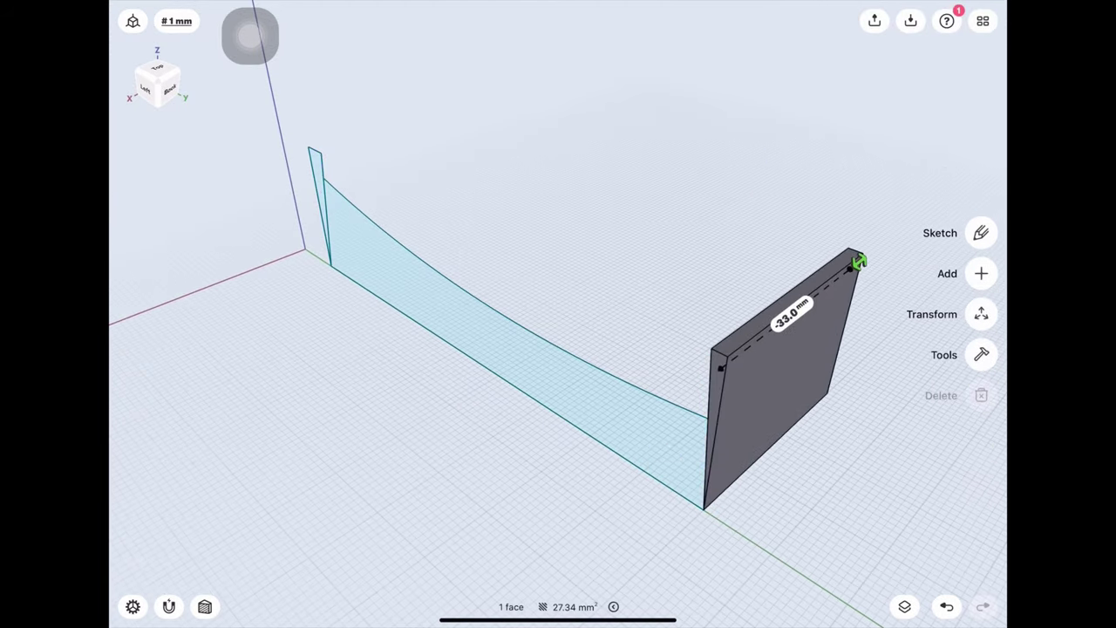
left_click(792, 313)
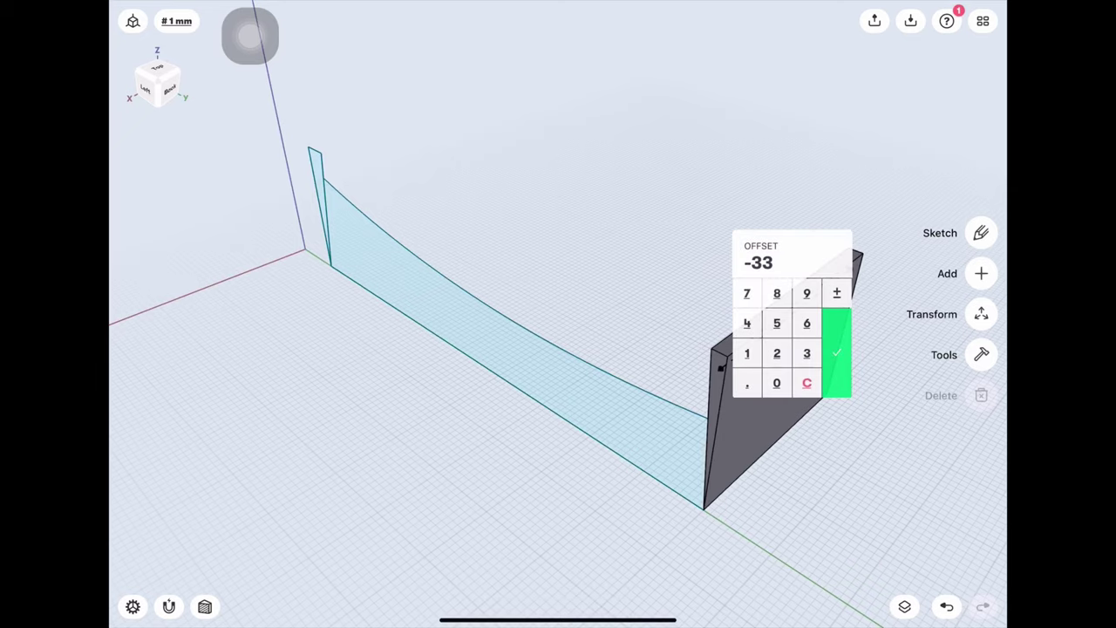
left_click(777, 383)
left_click(836, 352)
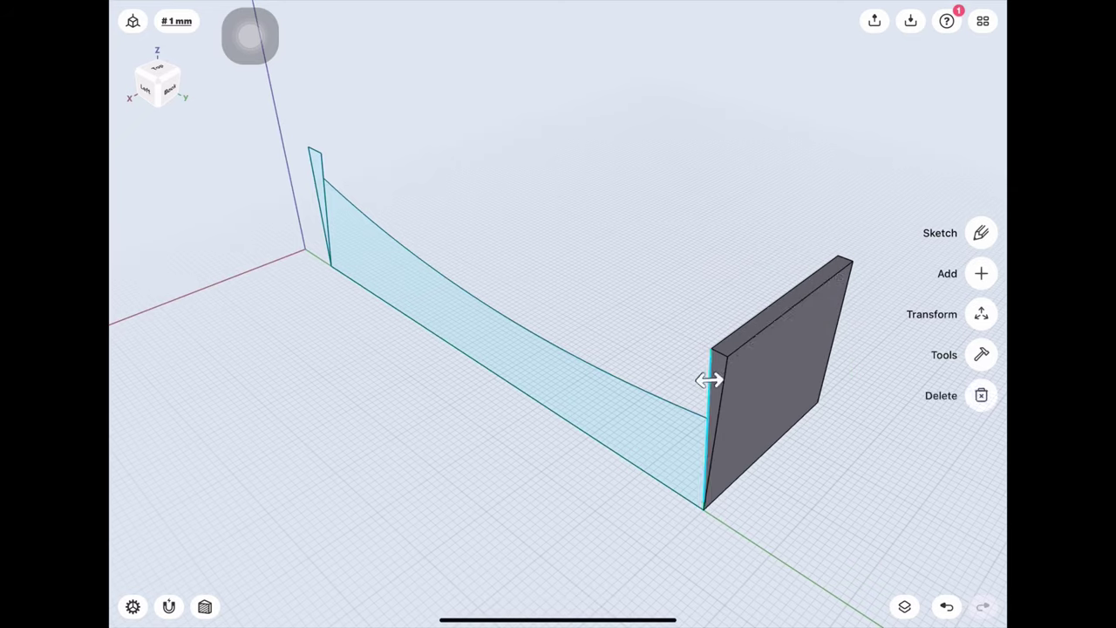
mouse_move(709, 379)
left_mouse_down()
mouse_move(710, 369)
mouse_move(517, 520)
left_mouse_up()
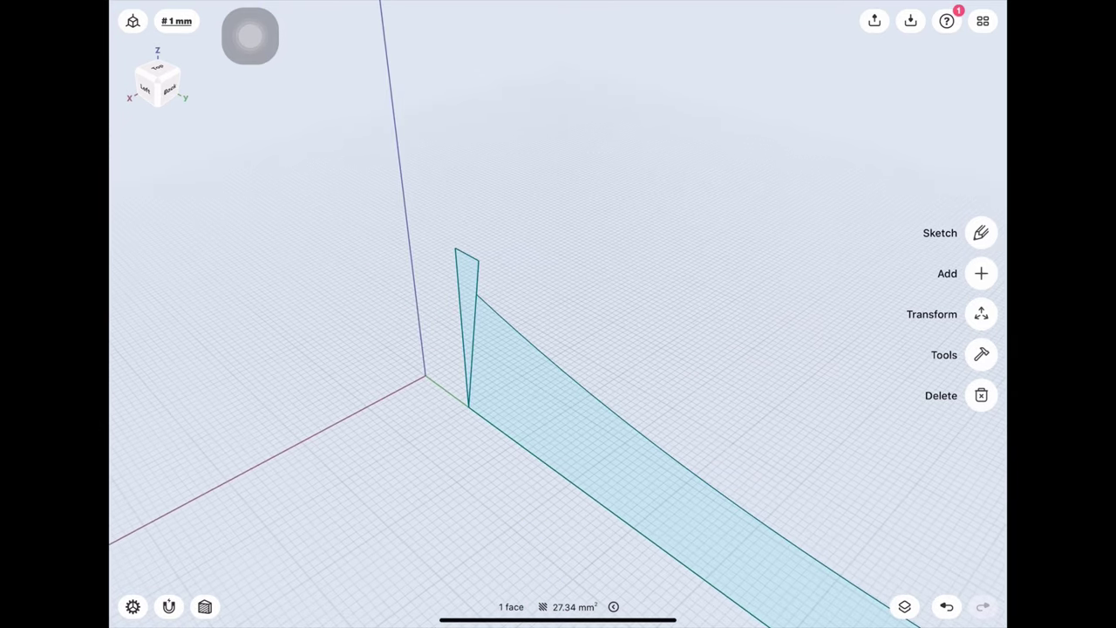
Step: Extrude the triangular left end face into a slab stretched to 60 mm
left_click(459, 277)
mouse_move(459, 277)
left_mouse_down()
mouse_move(648, 192)
mouse_move(632, 200)
left_mouse_up()
left_click(464, 296)
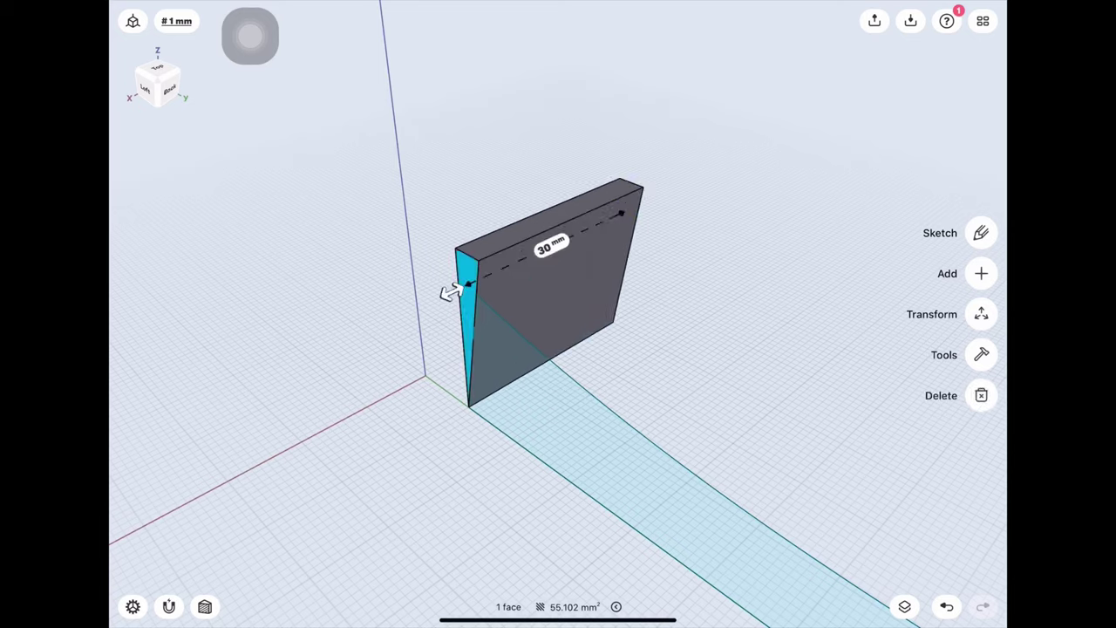
left_click_drag(449, 291, 214, 403)
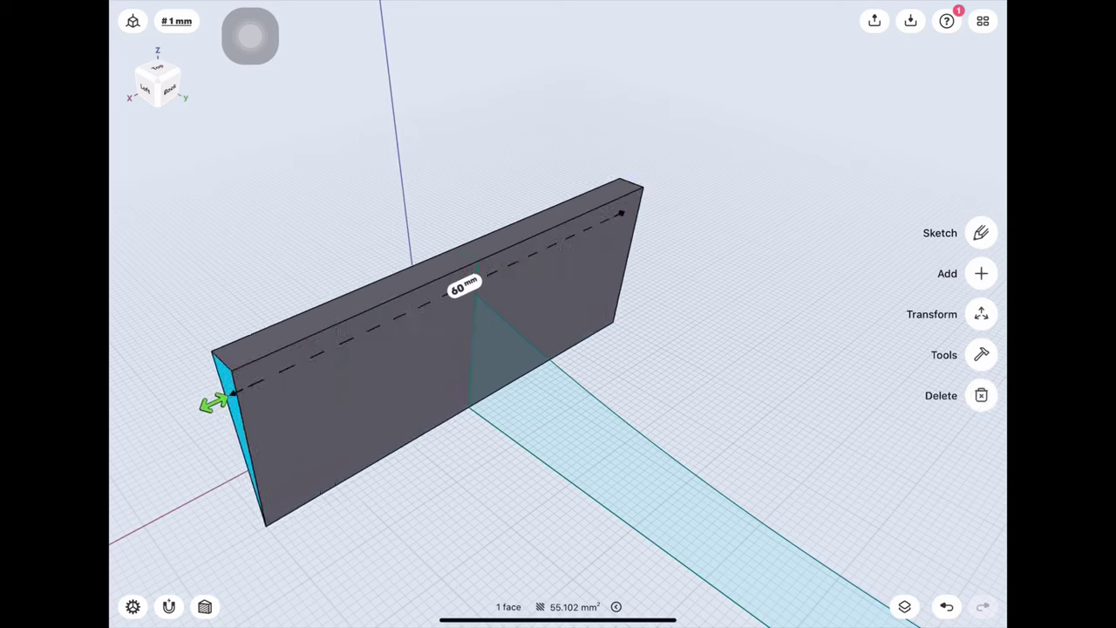
mouse_move(213, 403)
middle_mouse_down()
mouse_move(299, 143)
mouse_move(204, 149)
mouse_move(131, 213)
middle_mouse_up()
left_click(905, 606)
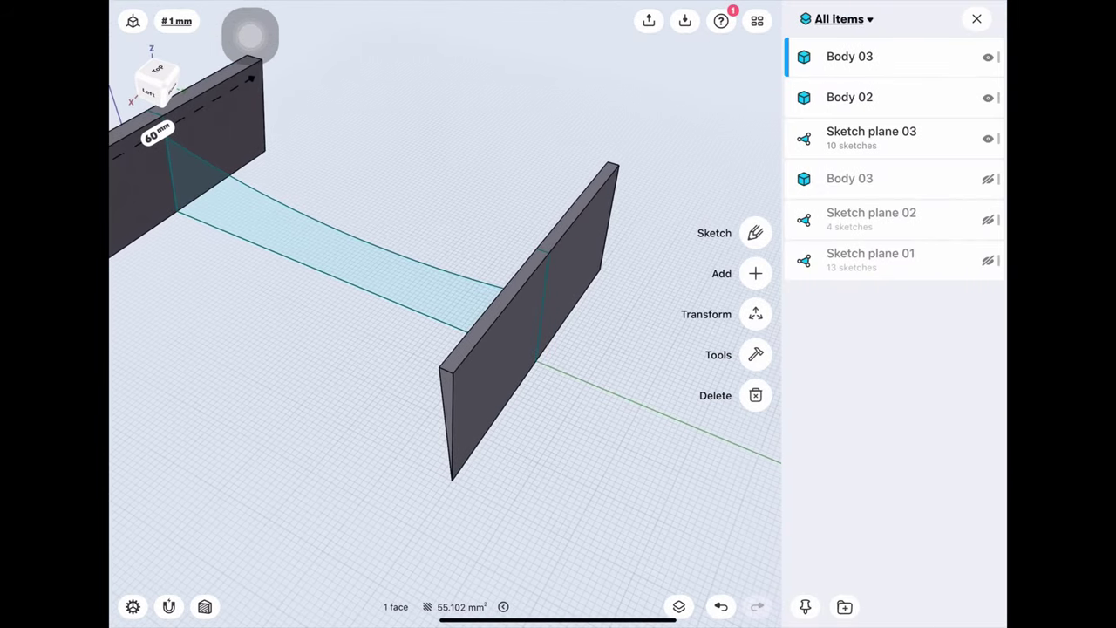
Step: Show Body 03 and subtract the right end plate from it
left_click(989, 179)
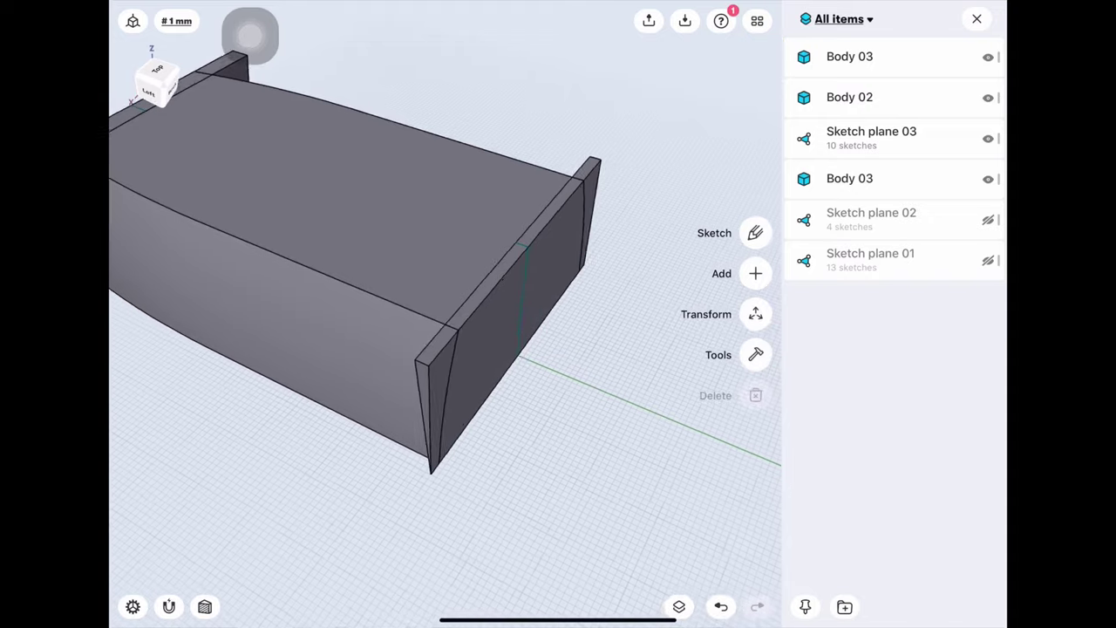
left_click(977, 18)
middle_click_drag(637, 384, 756, 354)
left_click(981, 355)
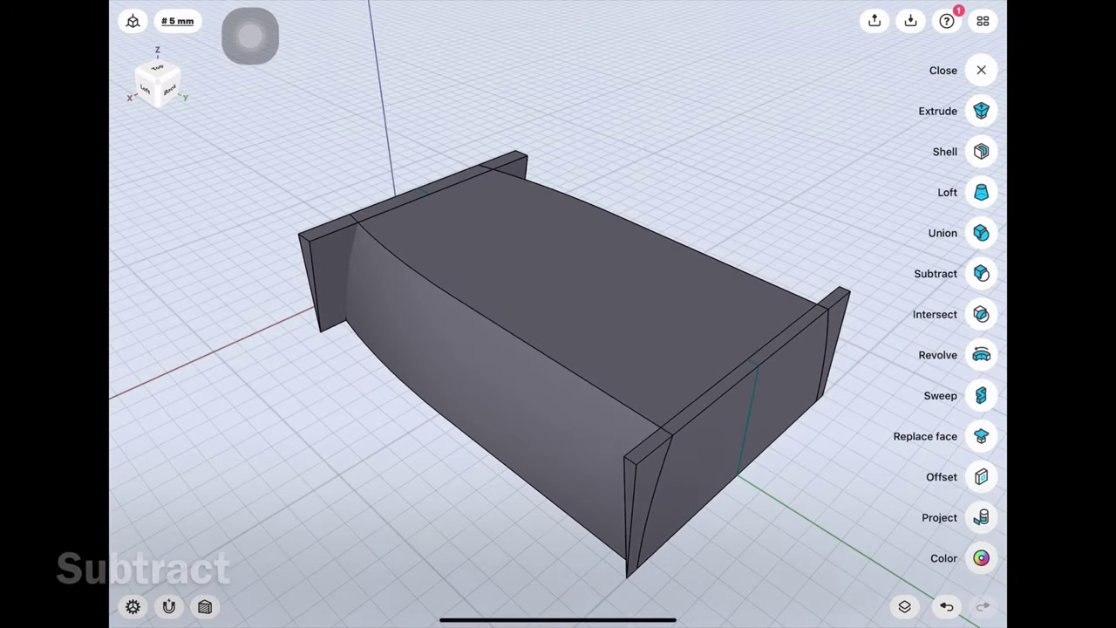
left_click(982, 271)
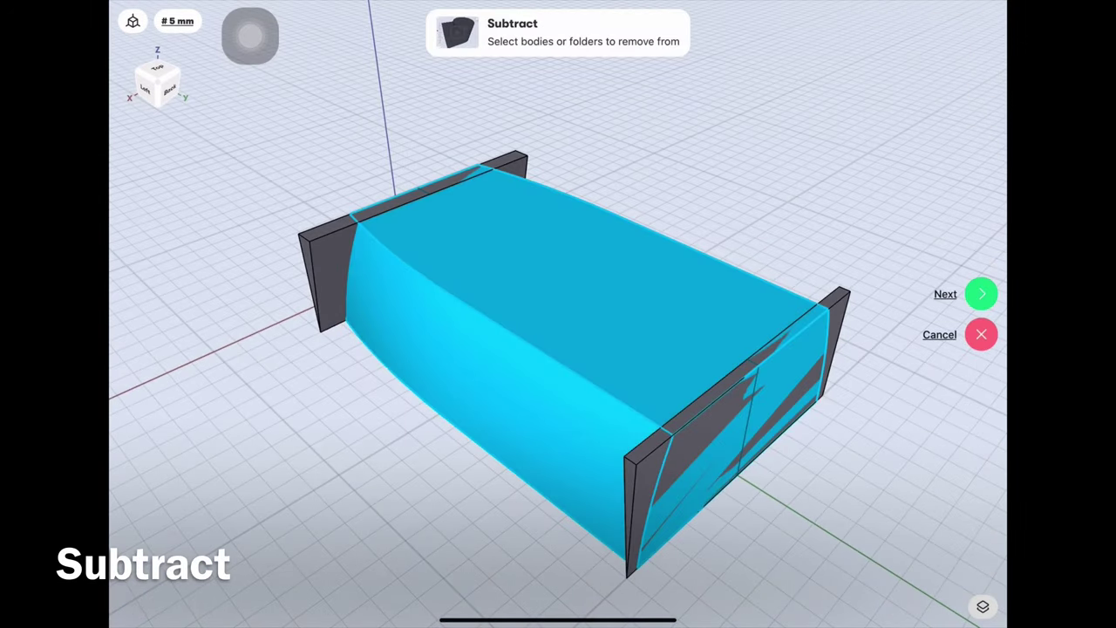
left_click(983, 294)
left_click(833, 349)
left_click(982, 294)
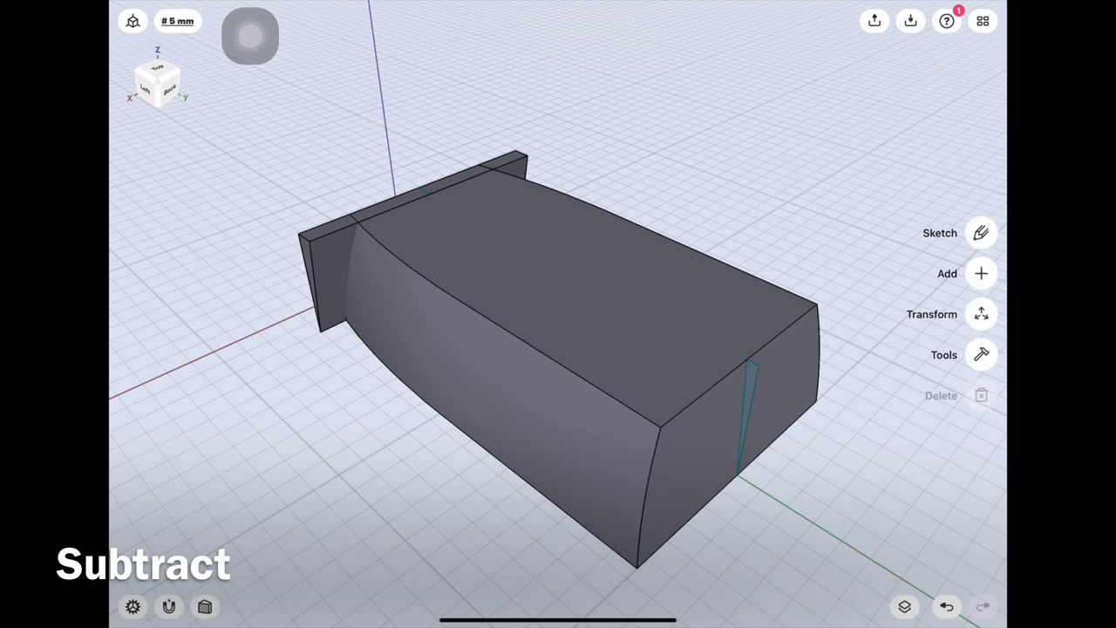
Step: Subtract the left end plate from the main body and inspect the trimmed ends
left_click_drag(558, 392, 419, 366)
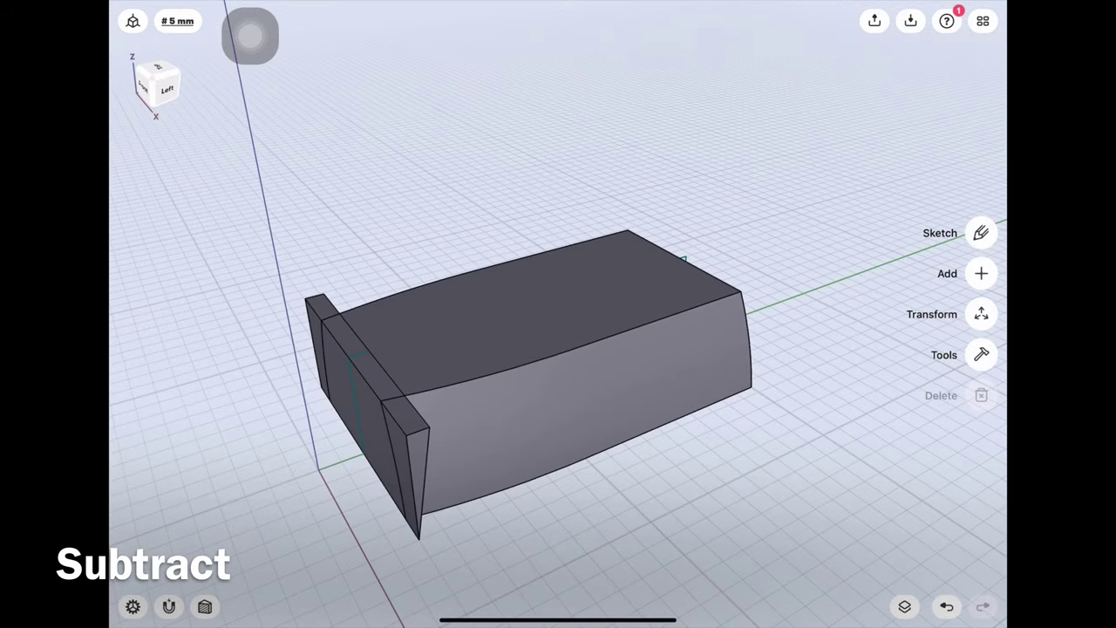
left_click(982, 349)
left_click(982, 271)
left_click(558, 375)
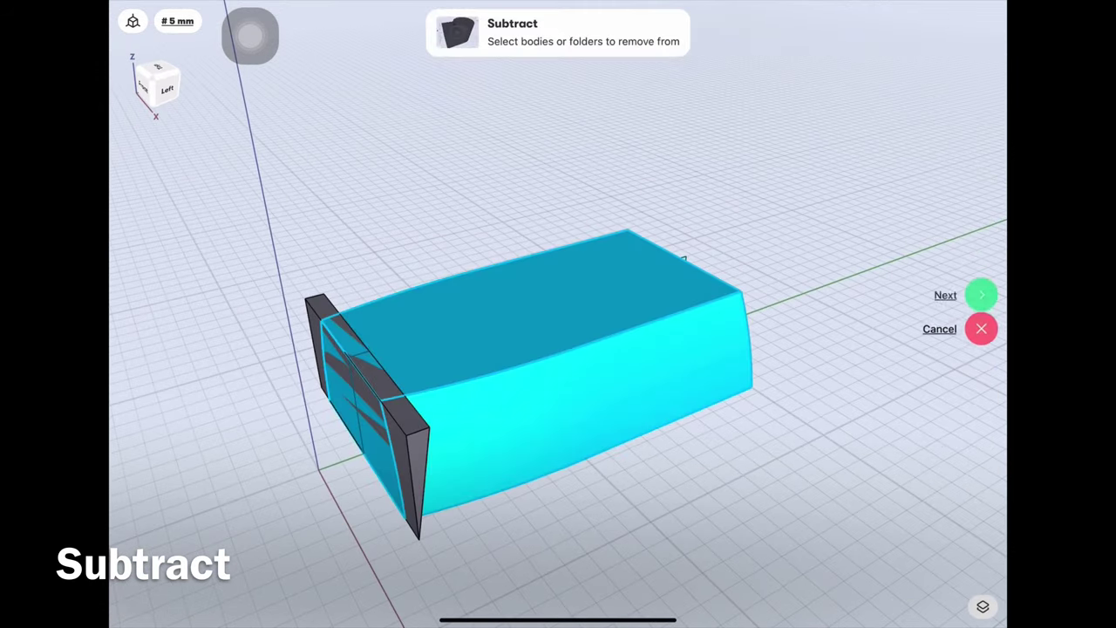
left_click(981, 294)
left_click(406, 454)
left_click(980, 294)
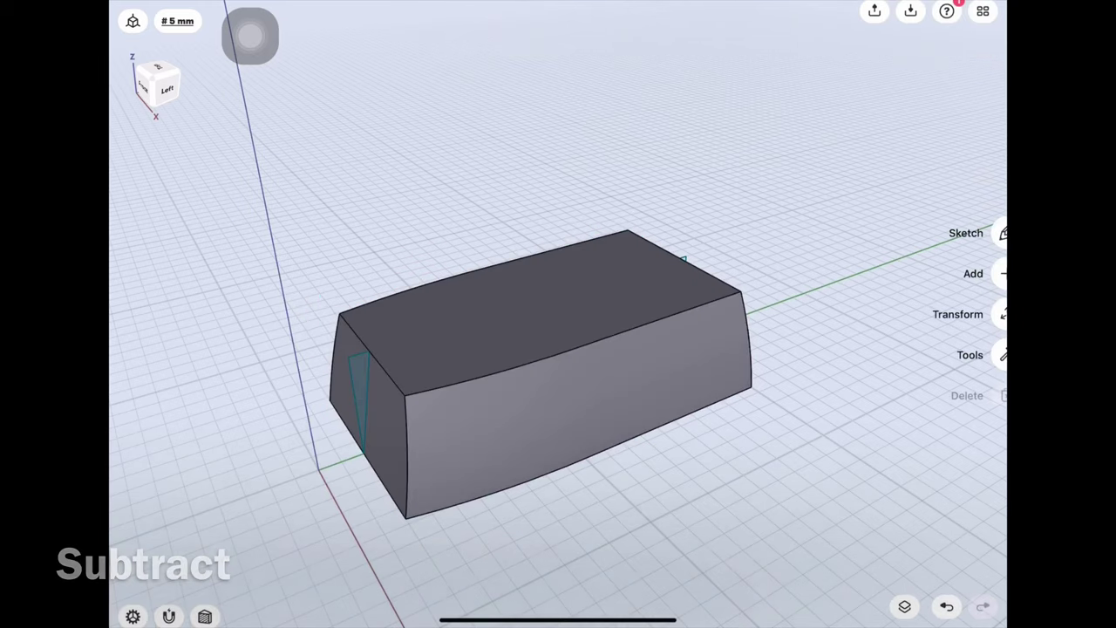
mouse_move(559, 392)
left_mouse_down()
mouse_move(506, 349)
mouse_move(576, 375)
mouse_move(471, 366)
left_mouse_up()
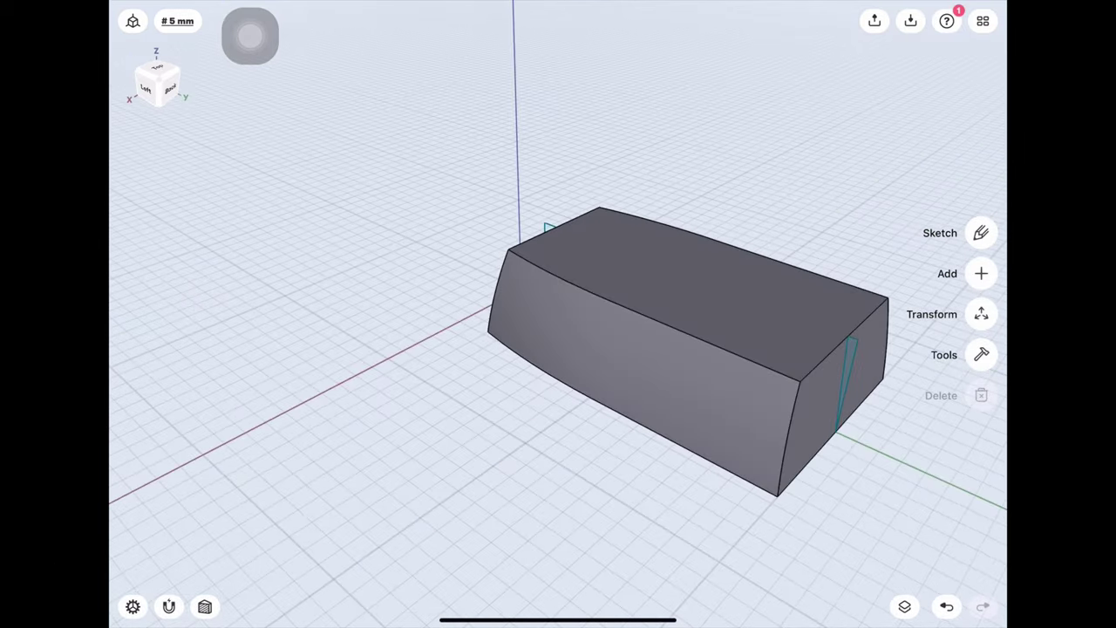
left_click(145, 88)
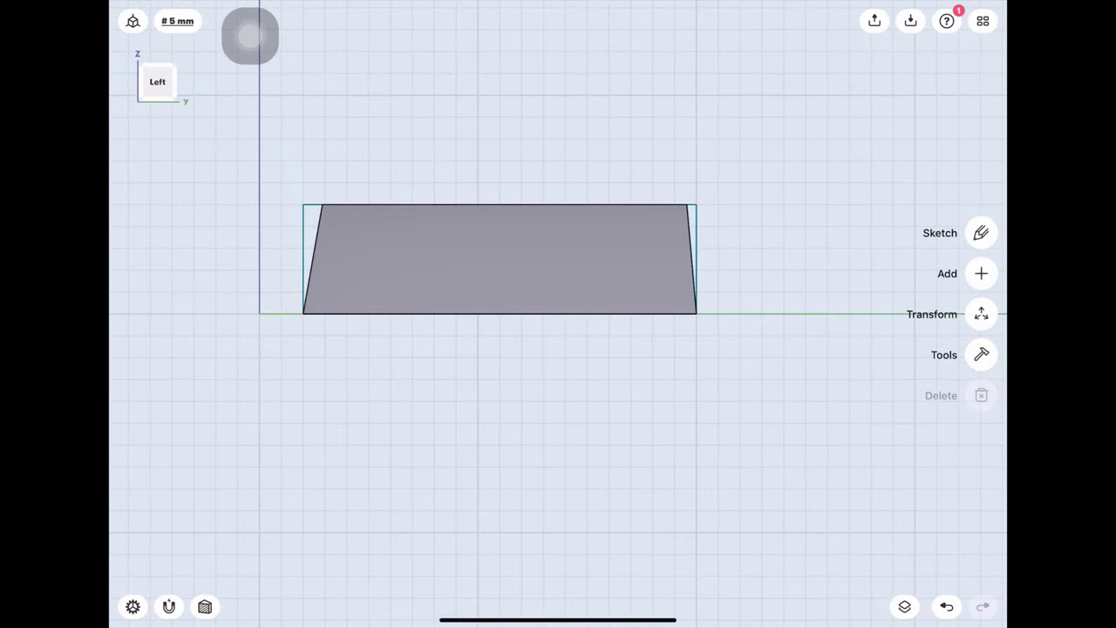
left_click(173, 70)
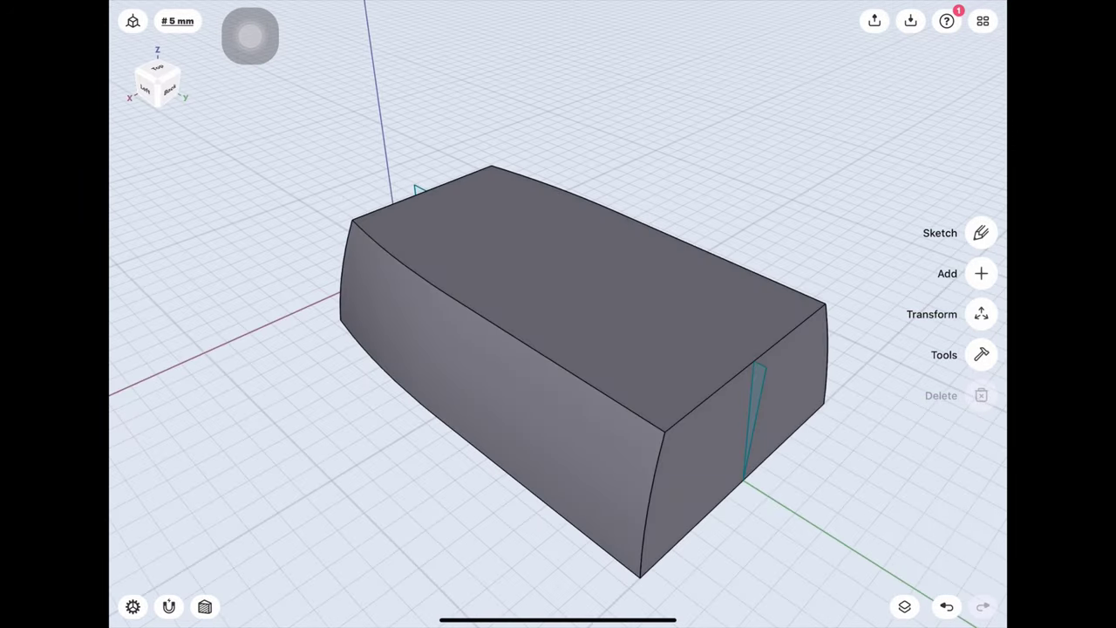
left_click(905, 606)
Step: Hide Body 03 and start editing the sketch on Sketch plane 03
left_click(988, 97)
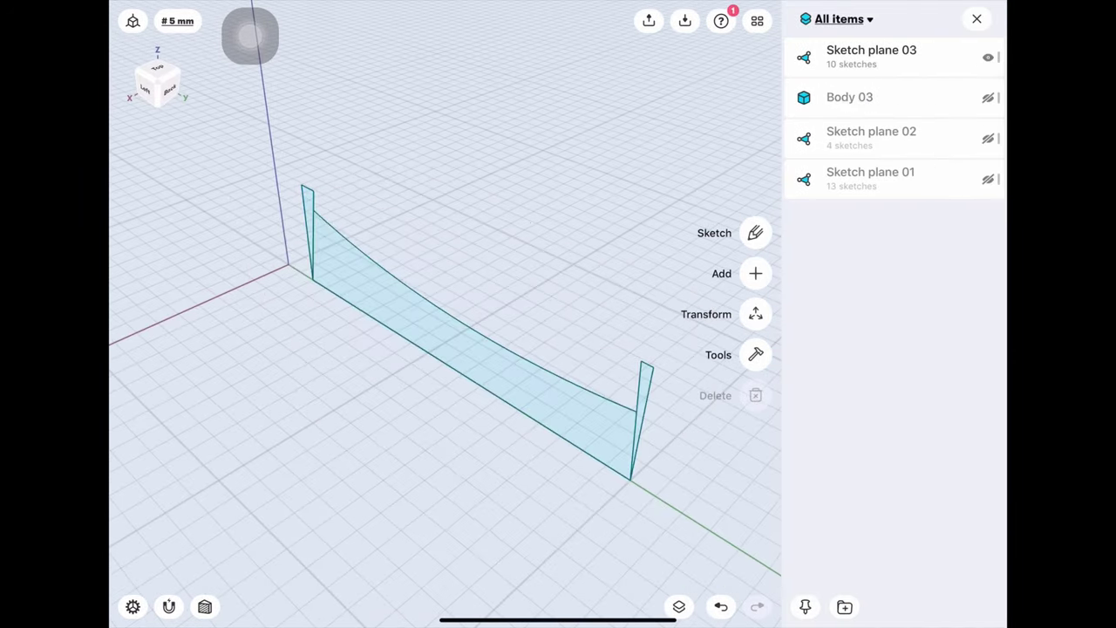
scroll(667, 399, "up", 5)
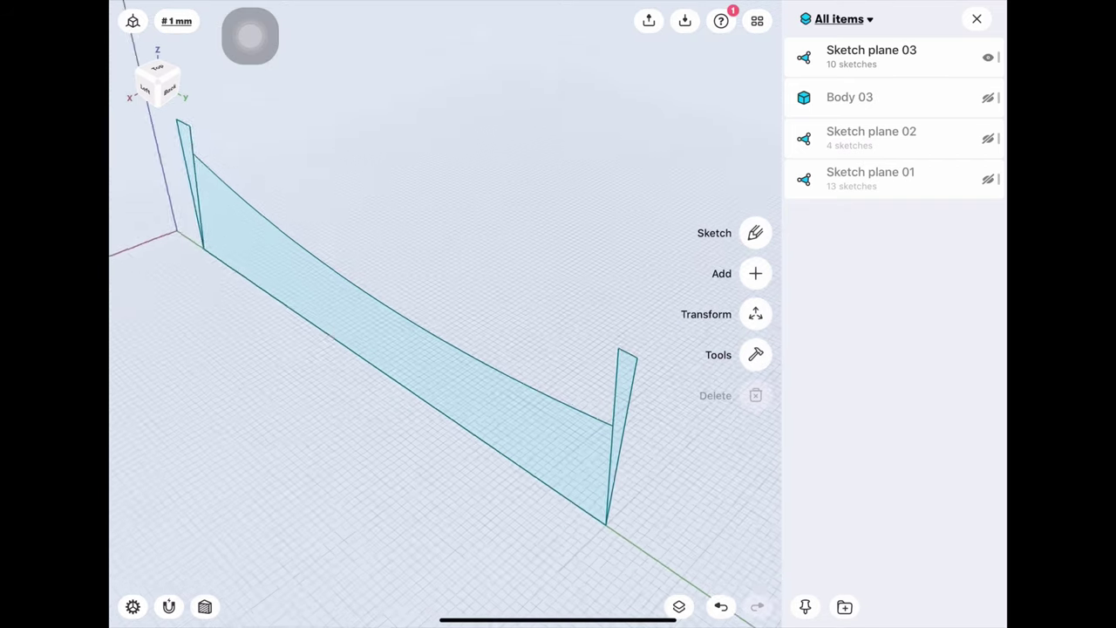
double_click(606, 456)
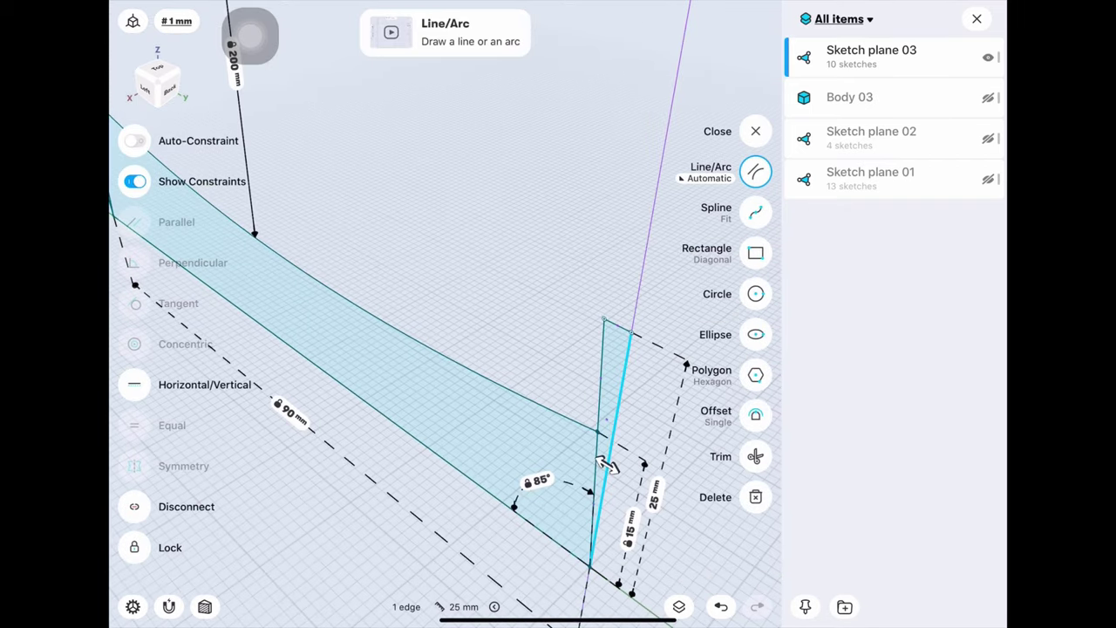
left_click(977, 18)
Step: Delete the 25 mm vertical edge, the short top edge and the short vertical edge
left_click(729, 325)
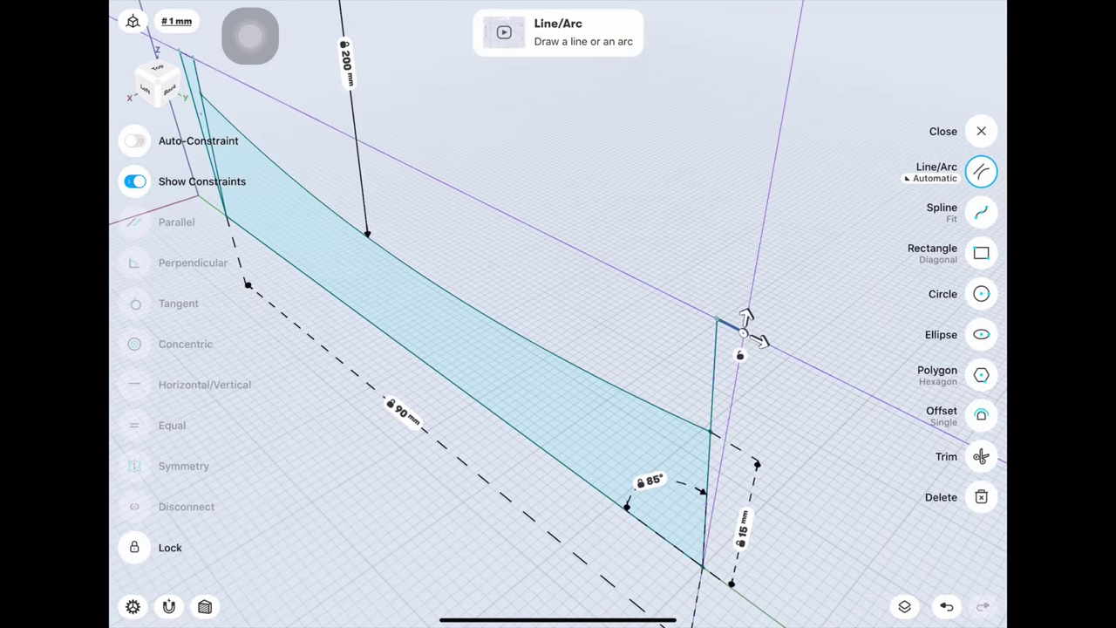
left_click(714, 375)
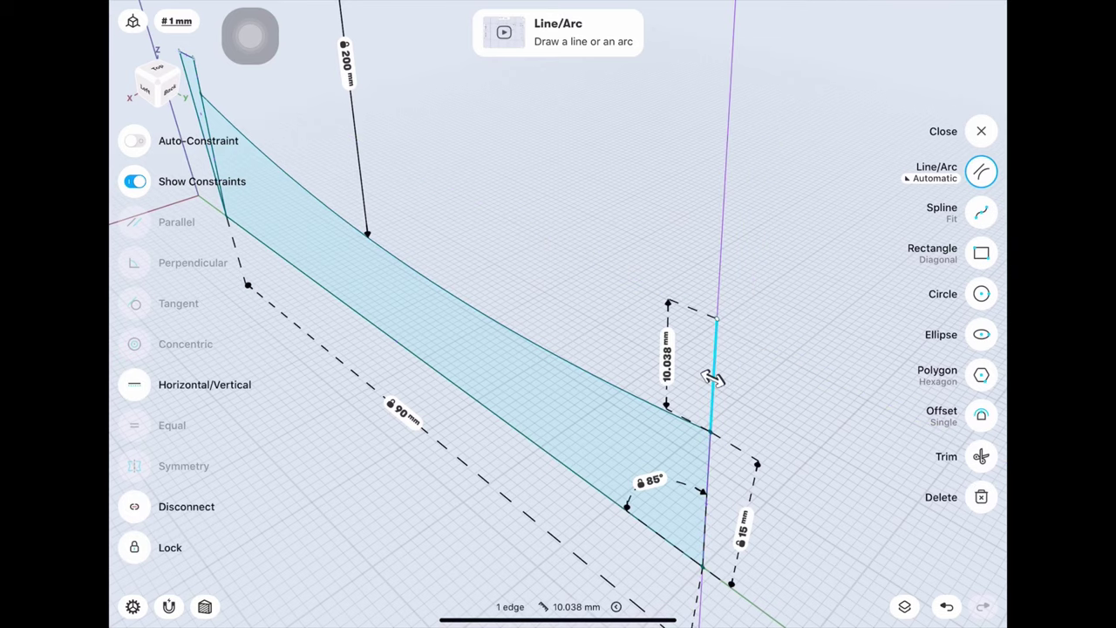
left_click(732, 366)
middle_click_drag(733, 366, 516, 204)
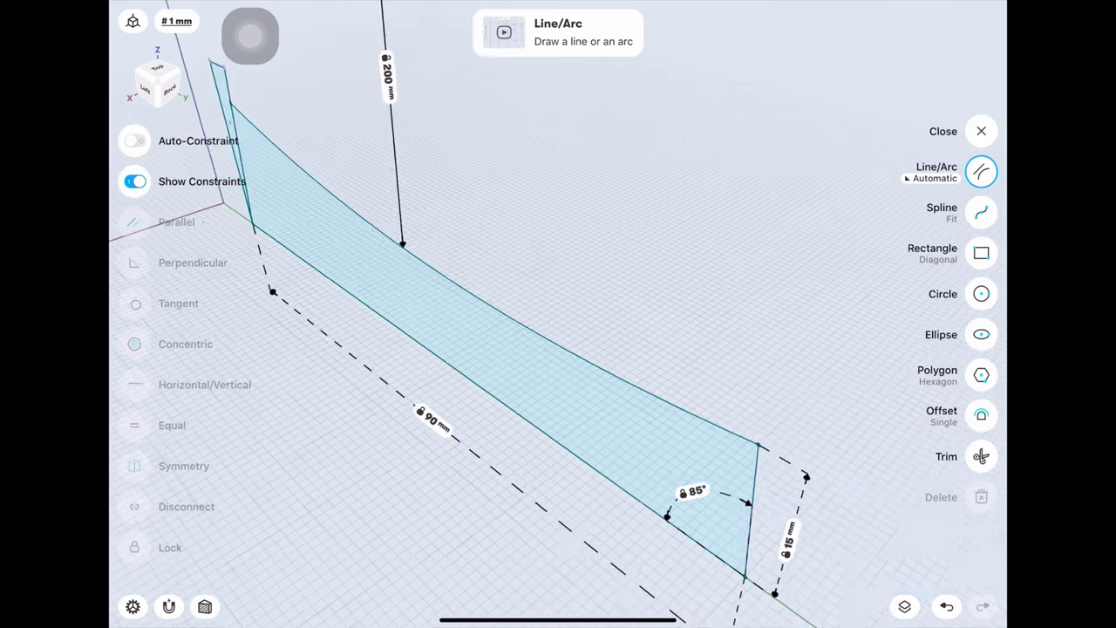
left_click(506, 247)
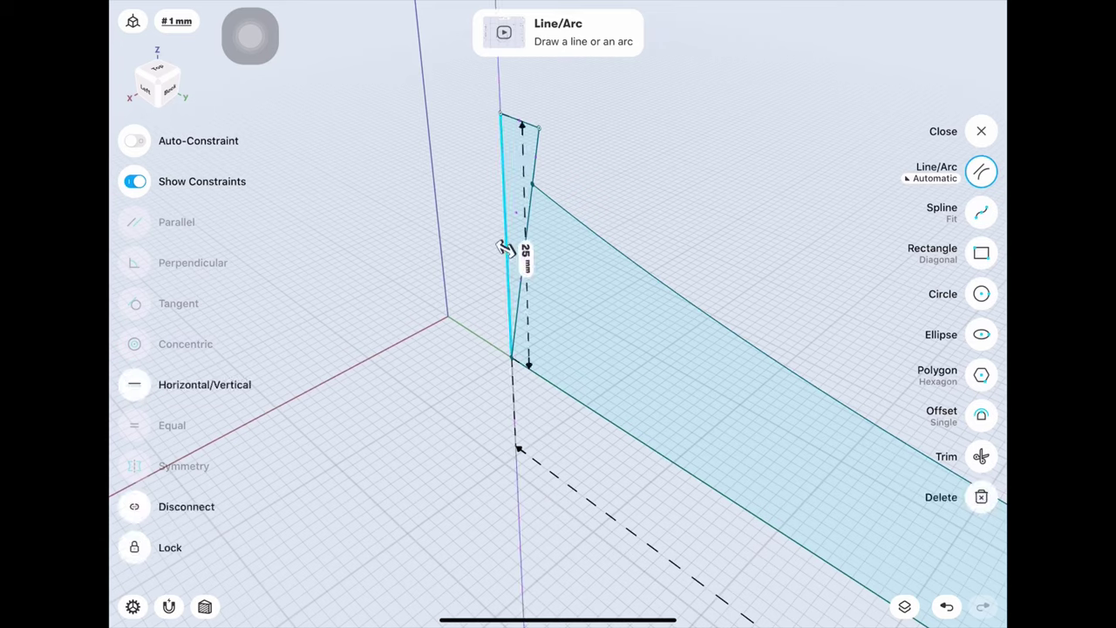
key("Delete")
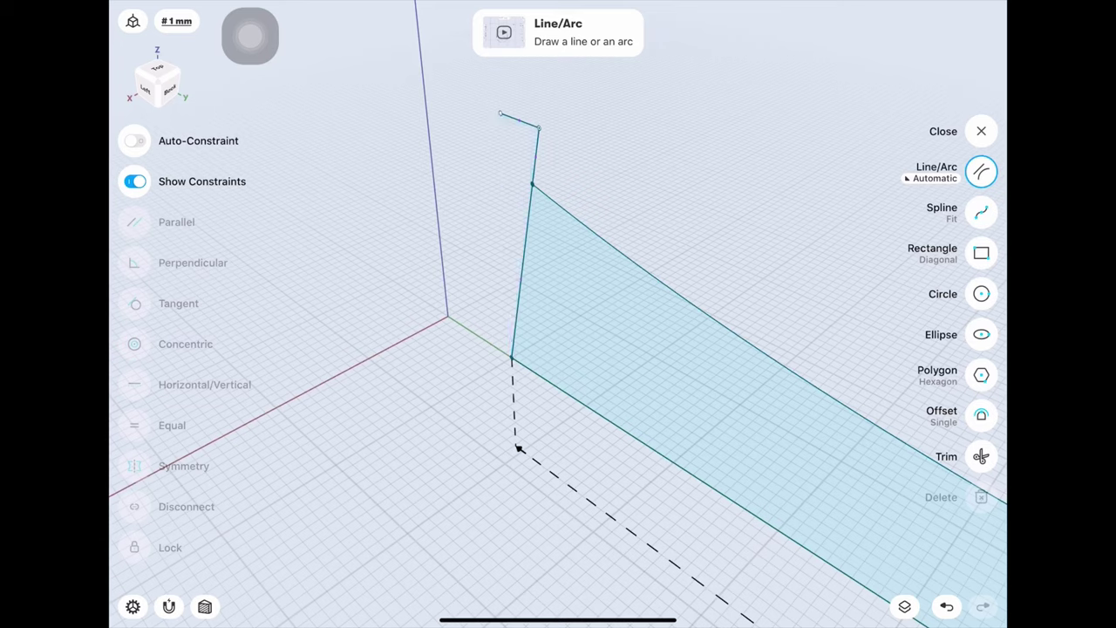
left_click(519, 120)
key("Delete")
left_click(534, 157)
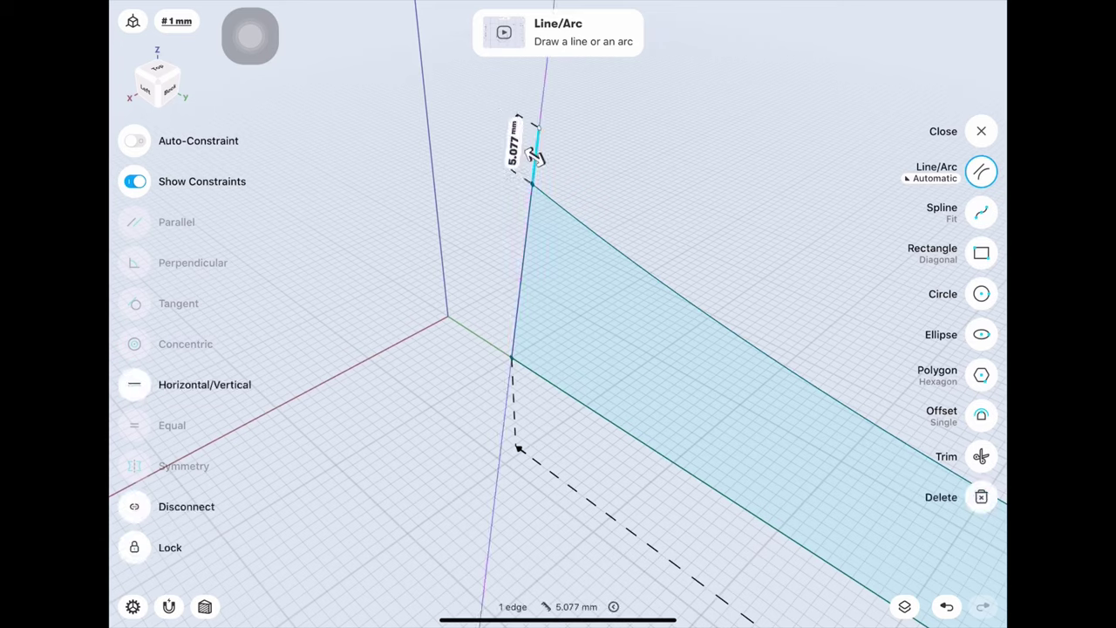
key("Delete")
Step: Close the sketch and make Body 03 visible again
left_click(981, 131)
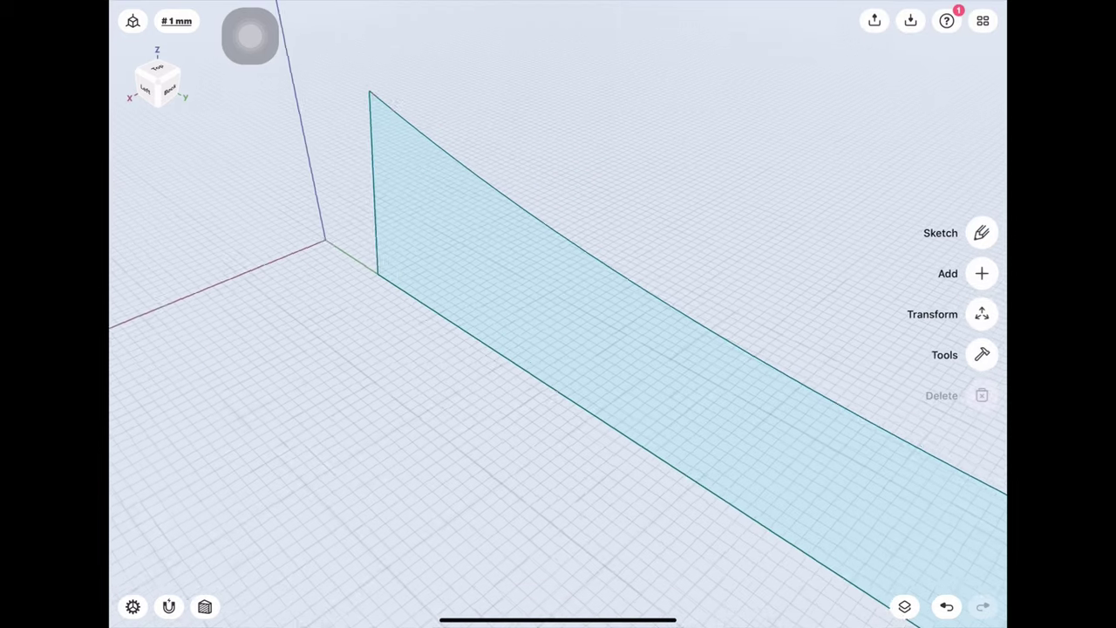
left_click(905, 607)
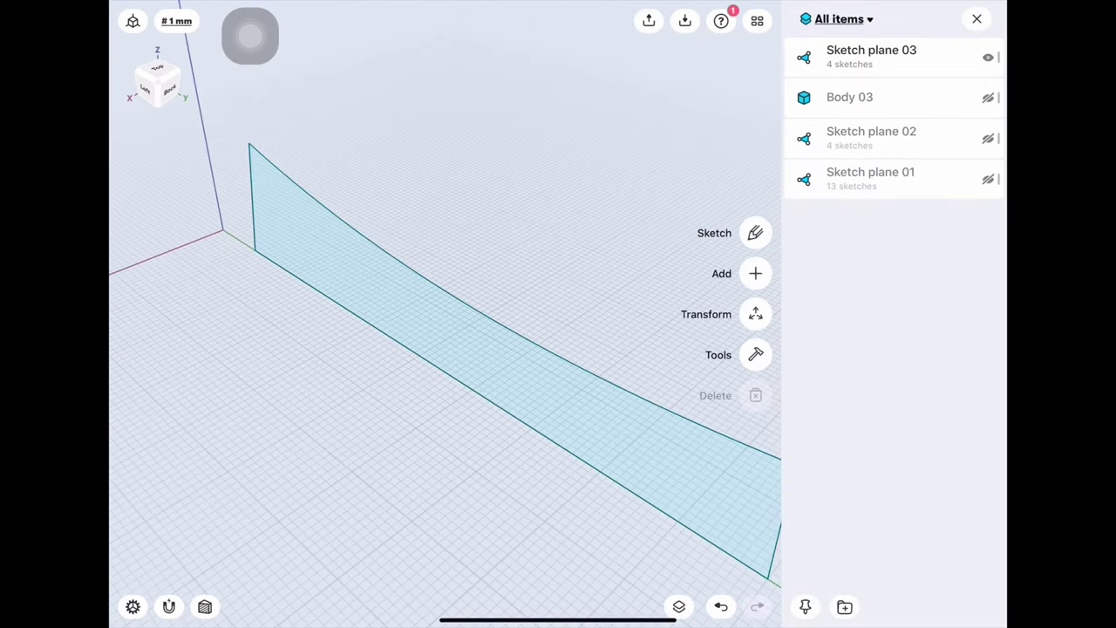
left_click(988, 97)
left_click(977, 18)
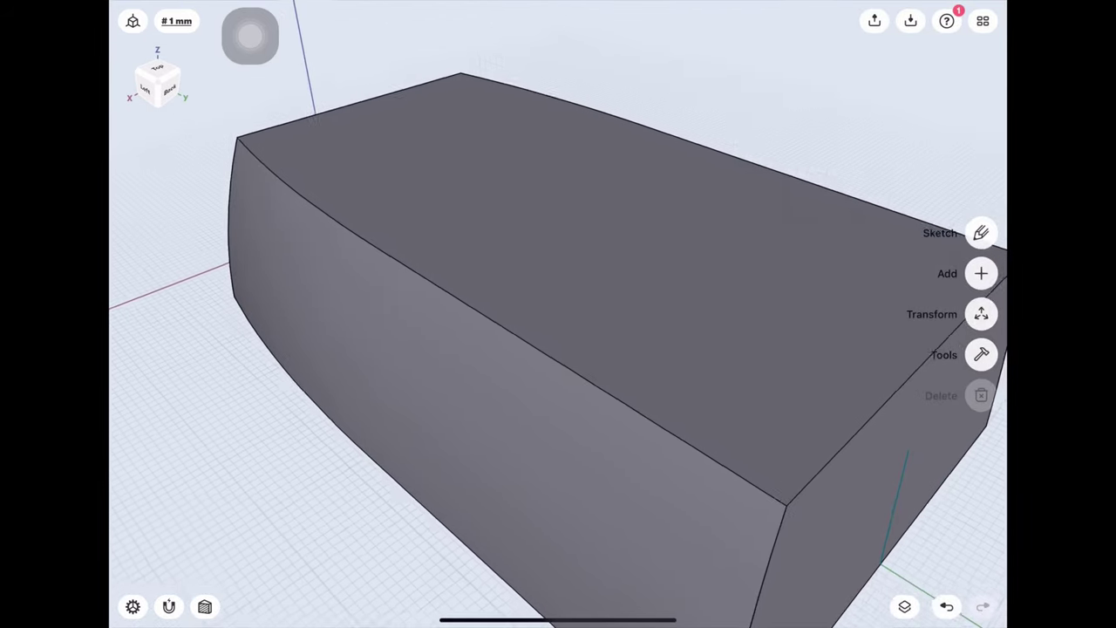
Step: Orbit from the Left view to an oblique perspective and select the trimmed curved solid
scroll(558, 349, "down", 3)
scroll(558, 349, "down", 3)
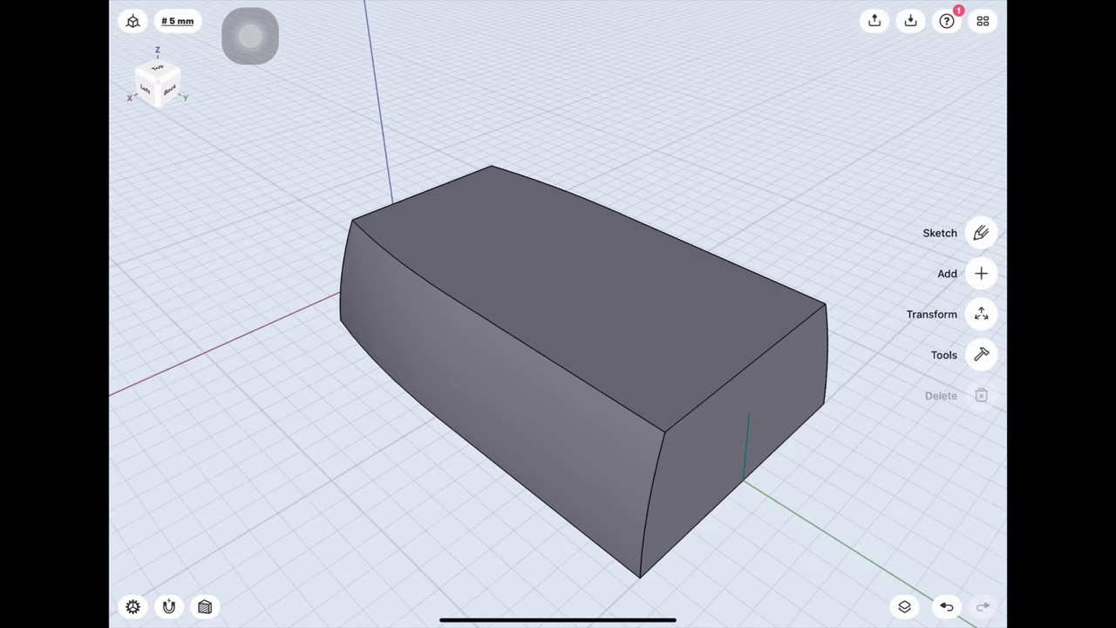
left_click(145, 88)
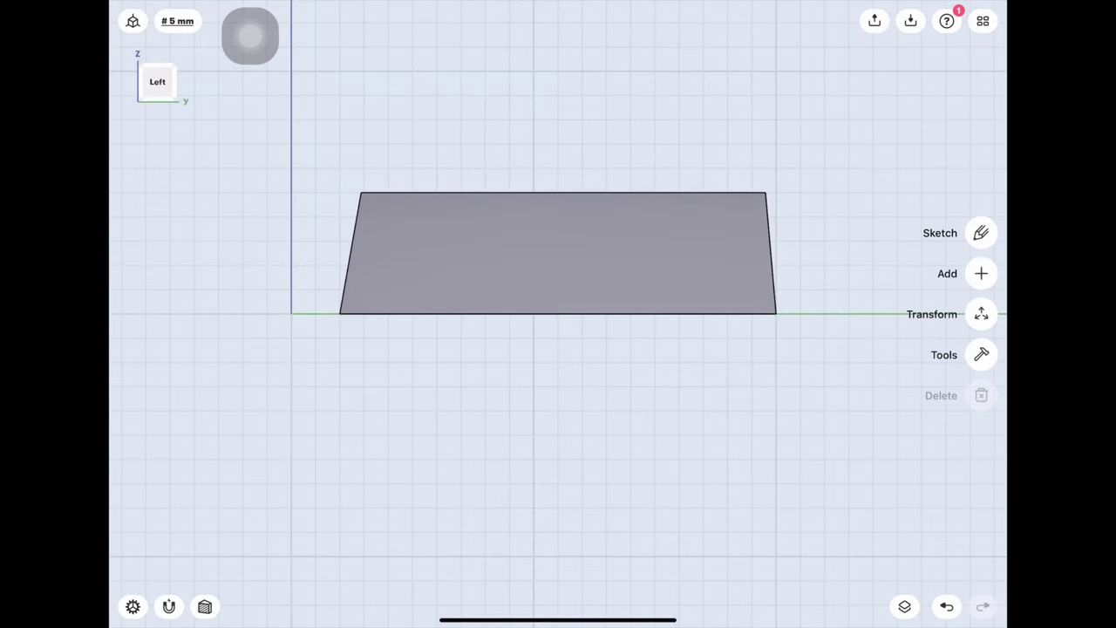
left_click_drag(558, 349, 515, 436)
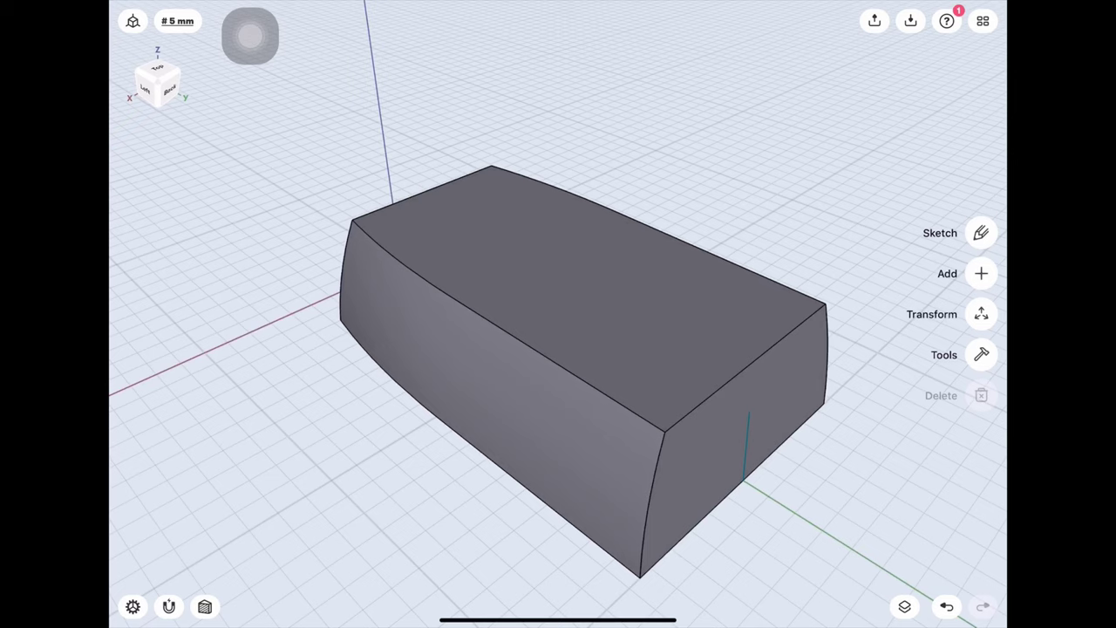
scroll(558, 349, "down", 2)
scroll(558, 349, "down", 1)
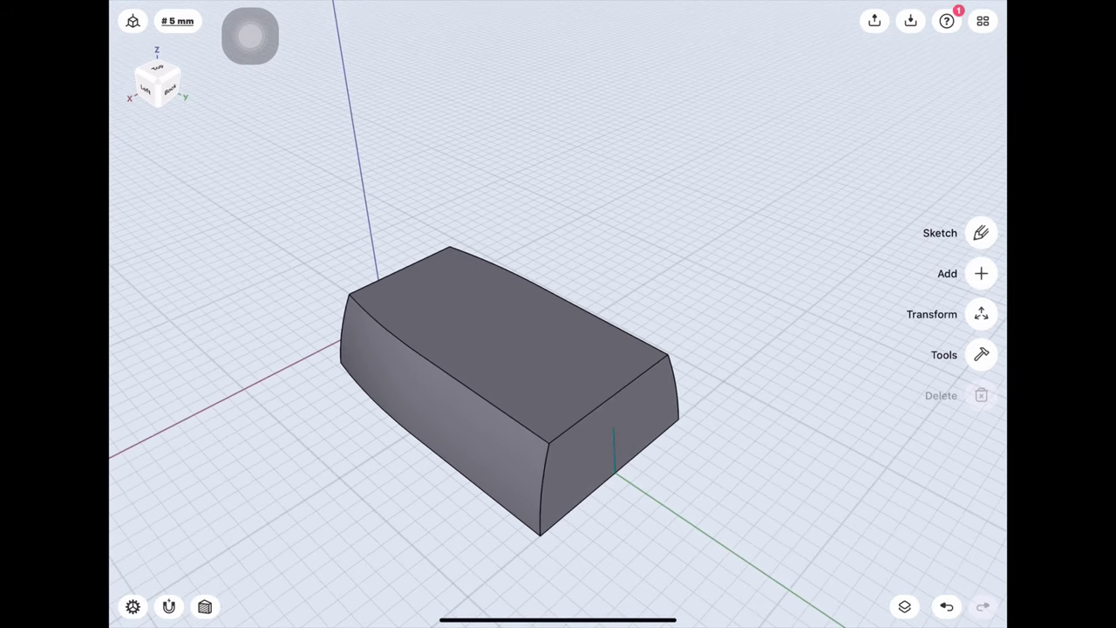
left_click(501, 366)
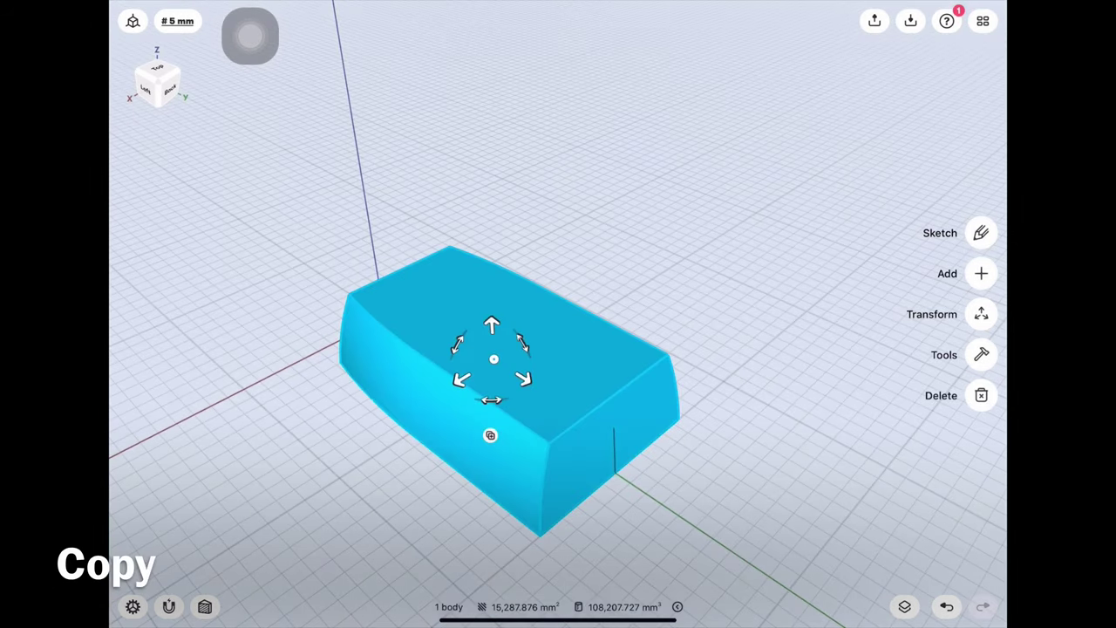
Step: Copy the solid 72 mm straight upward as Body 03 (1)
left_click(250, 34)
left_click_drag(492, 325, 473, 70)
left_click(473, 37)
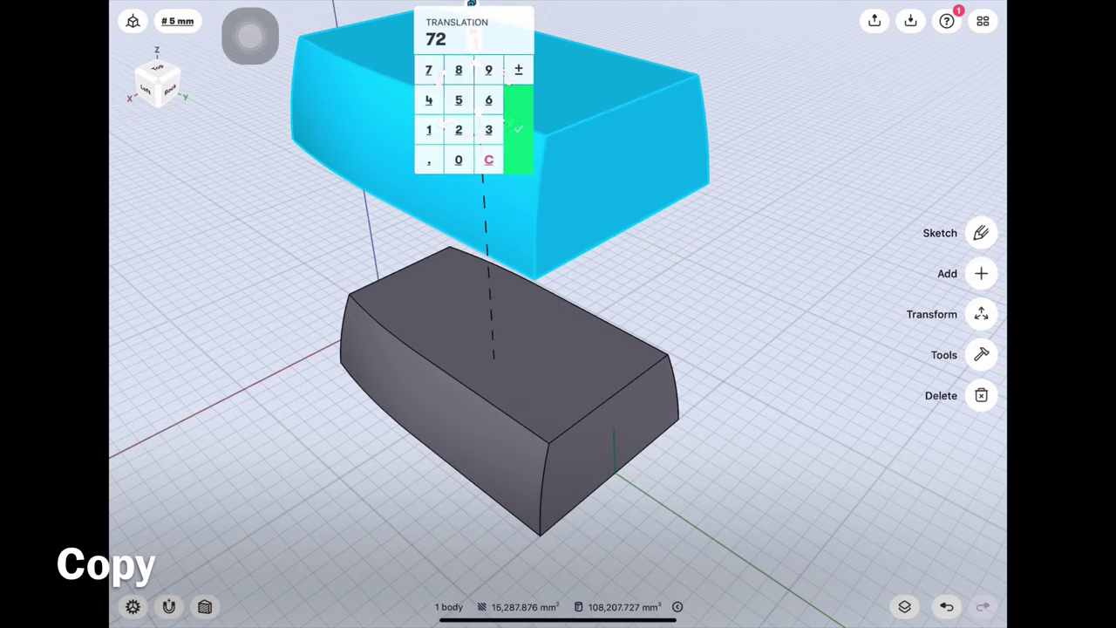
left_click(518, 129)
left_click(785, 489)
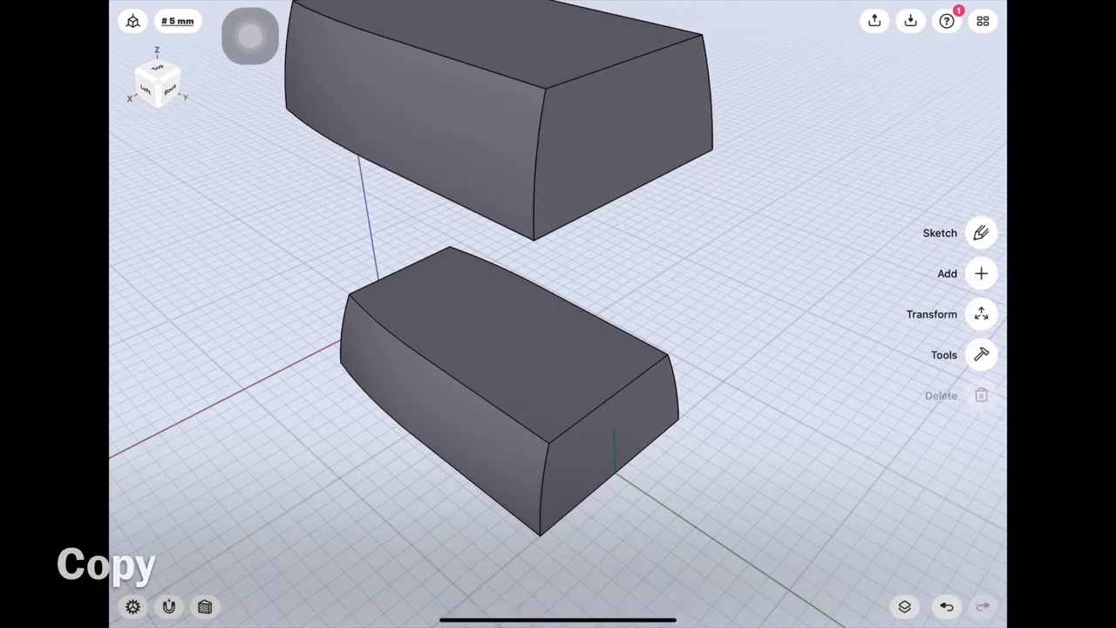
Step: Hide both Body 03 (1) and Body 03 in the Items list
mouse_move(785, 489)
left_mouse_down()
mouse_move(837, 454)
mouse_move(877, 363)
mouse_move(837, 233)
left_mouse_up()
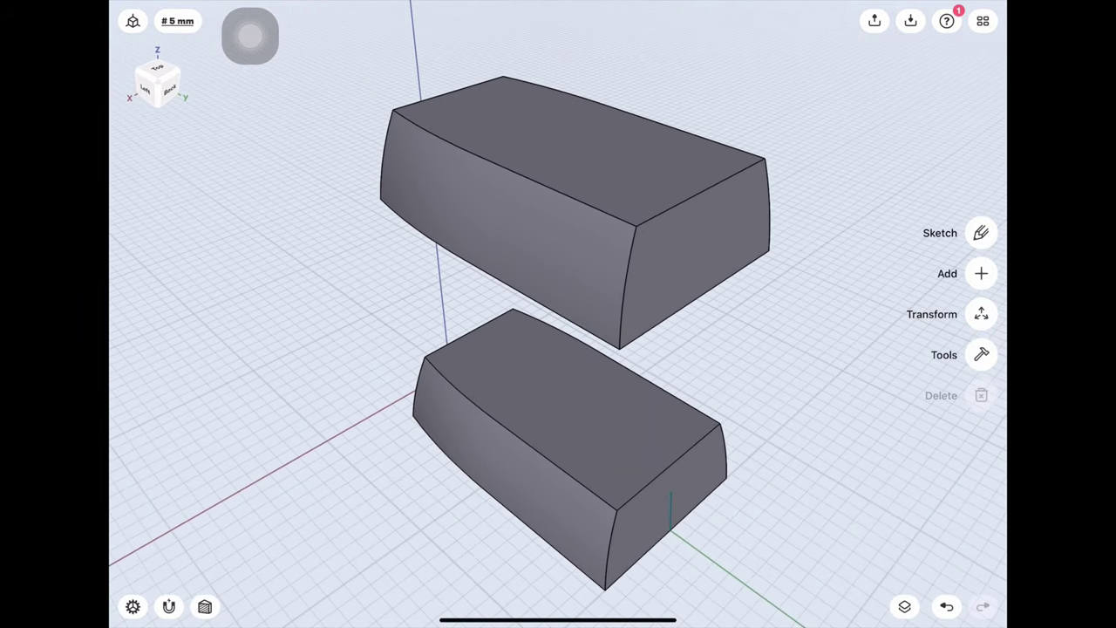
left_click(904, 607)
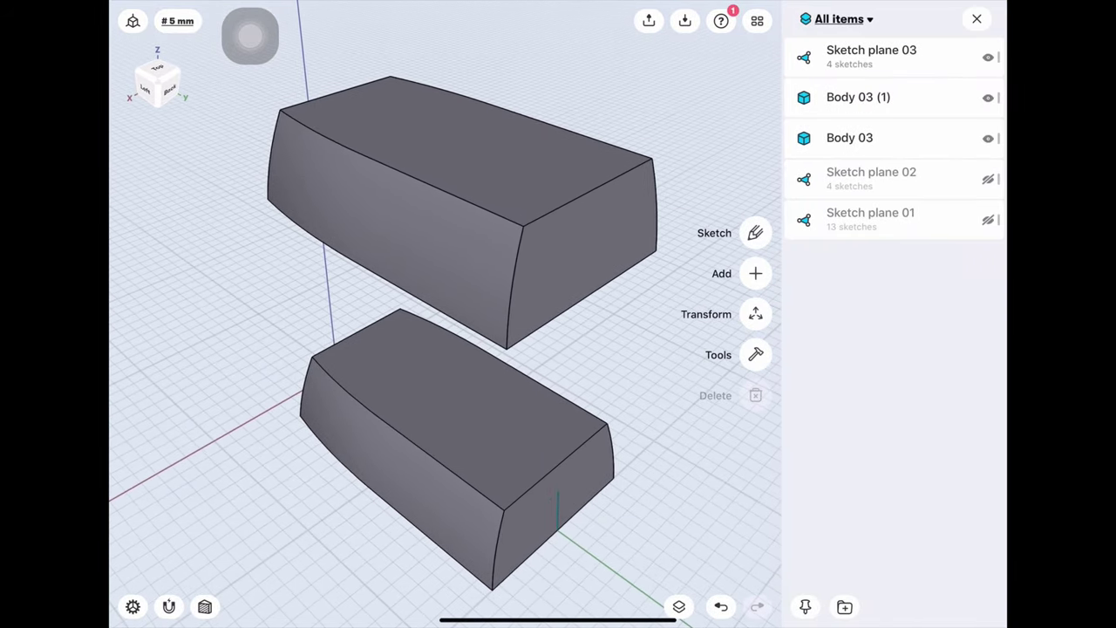
left_click(989, 97)
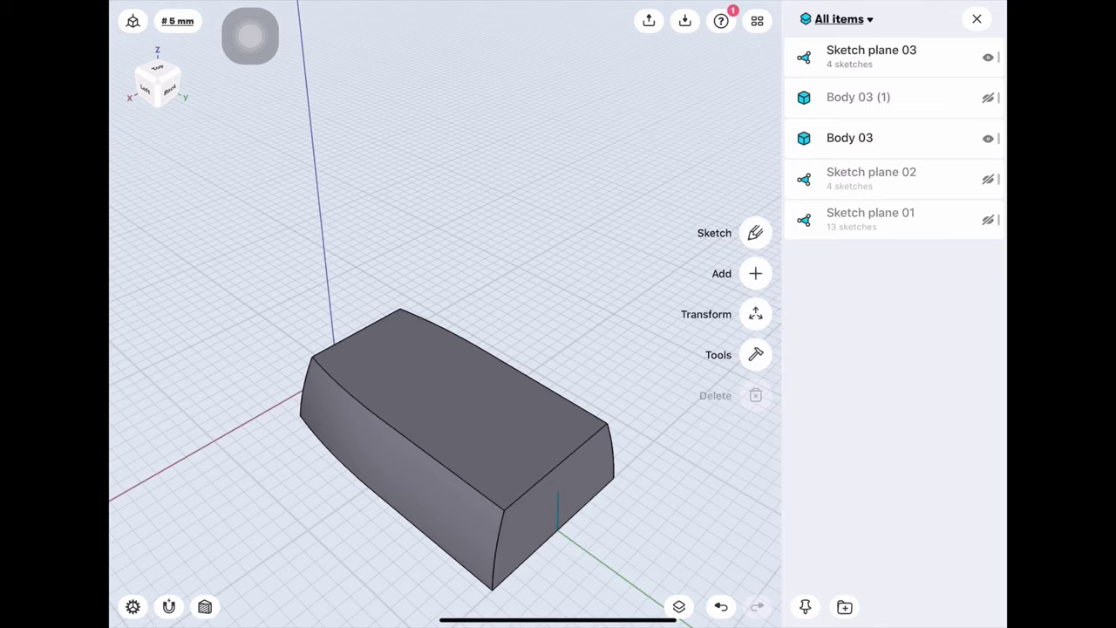
left_click(988, 138)
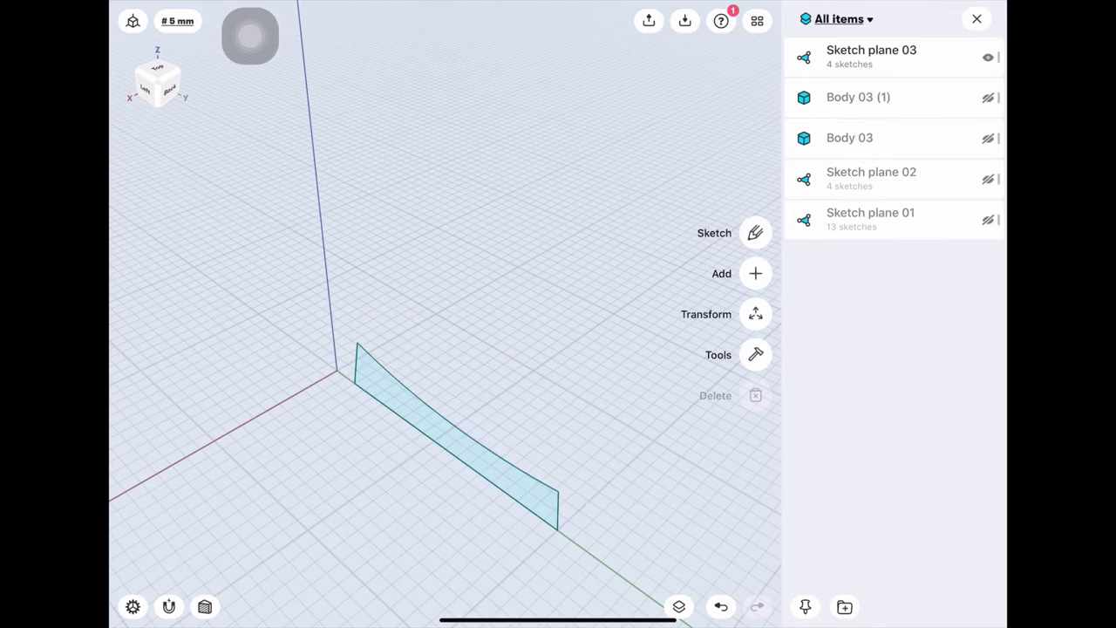
Step: Add a perpendicular-to-curve construction plane at the curve's far end and start a sketch on it
left_click(977, 19)
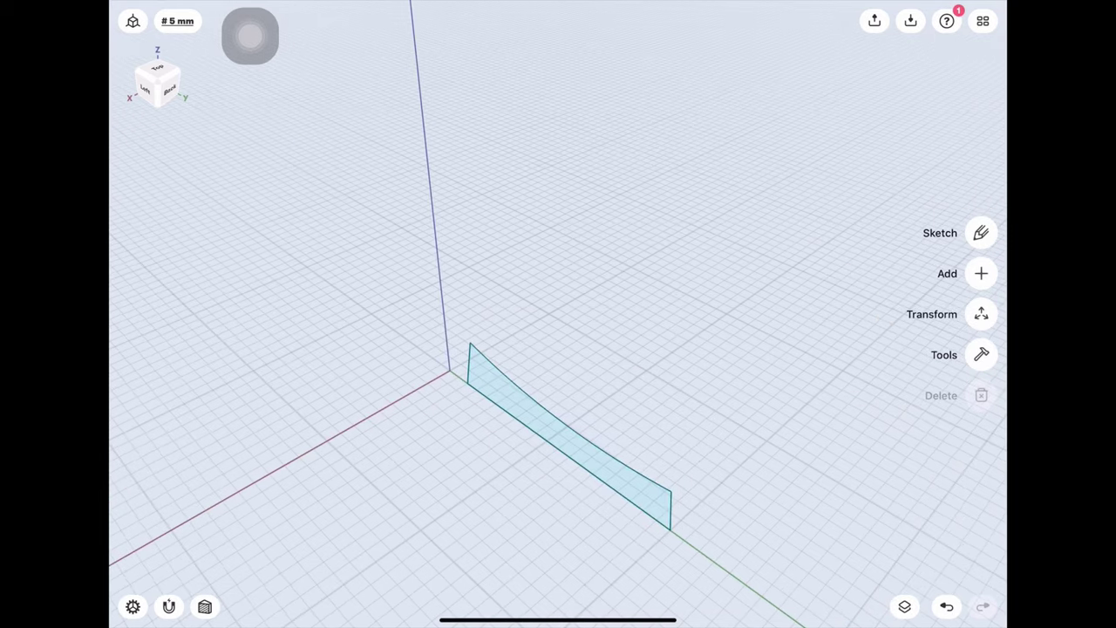
scroll(567, 367, "up", 5)
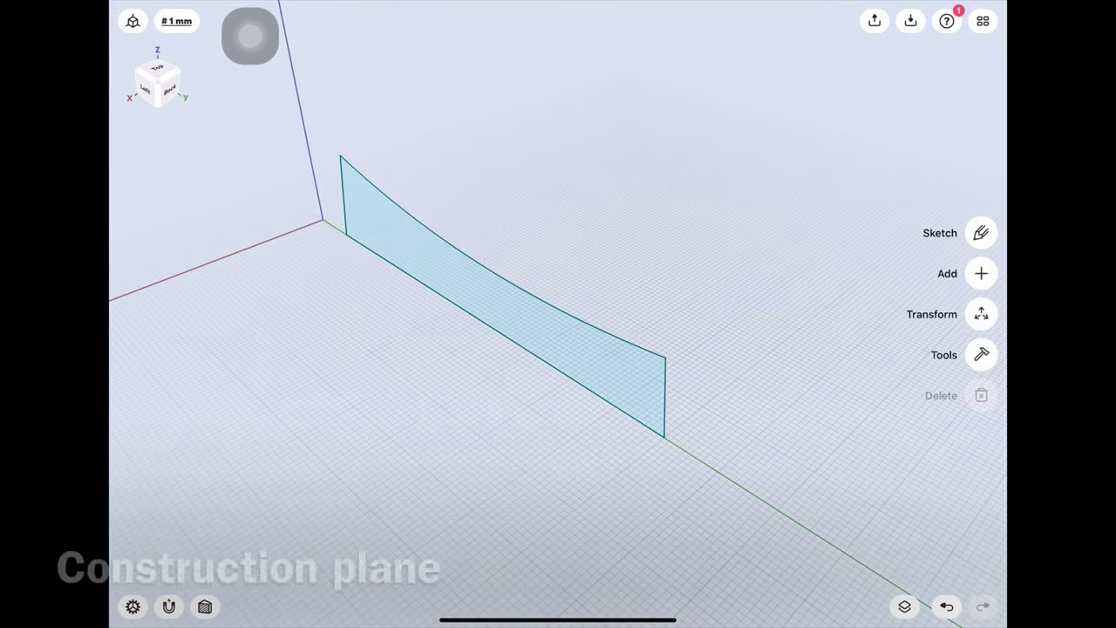
left_click(981, 273)
left_click(981, 314)
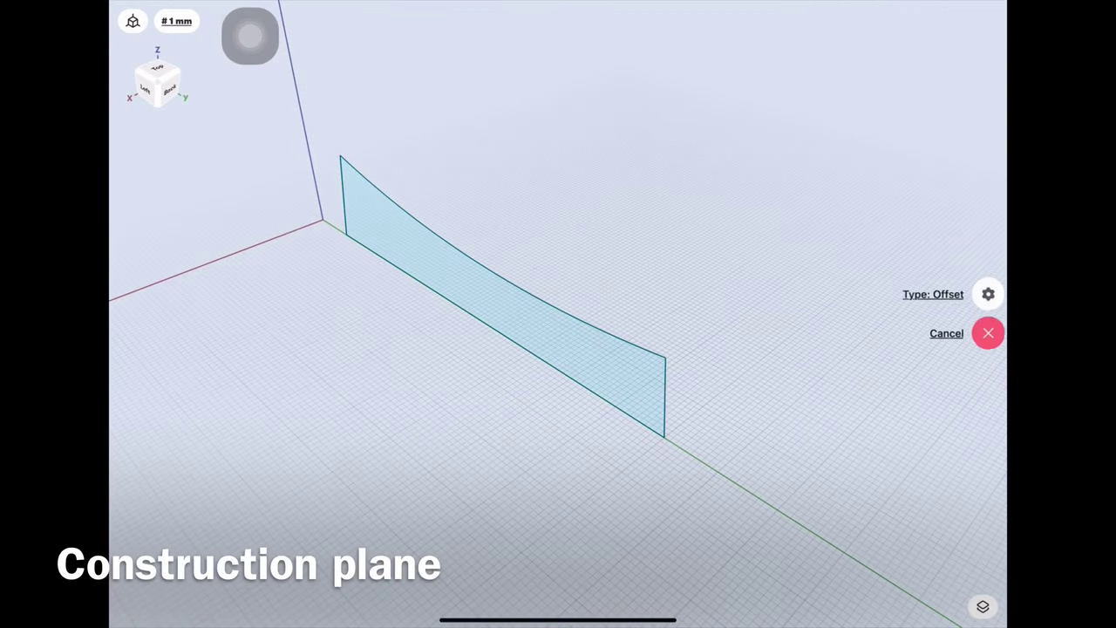
left_click(982, 294)
left_click(833, 411)
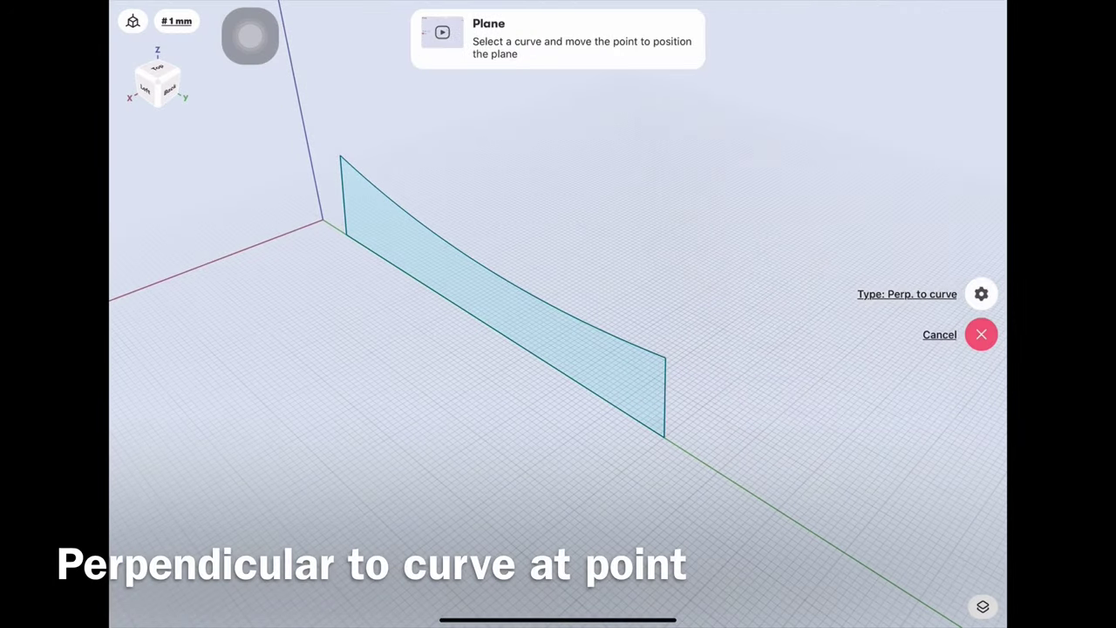
left_click(637, 342)
mouse_move(340, 157)
left_mouse_down()
mouse_move(490, 270)
mouse_move(665, 358)
left_mouse_up()
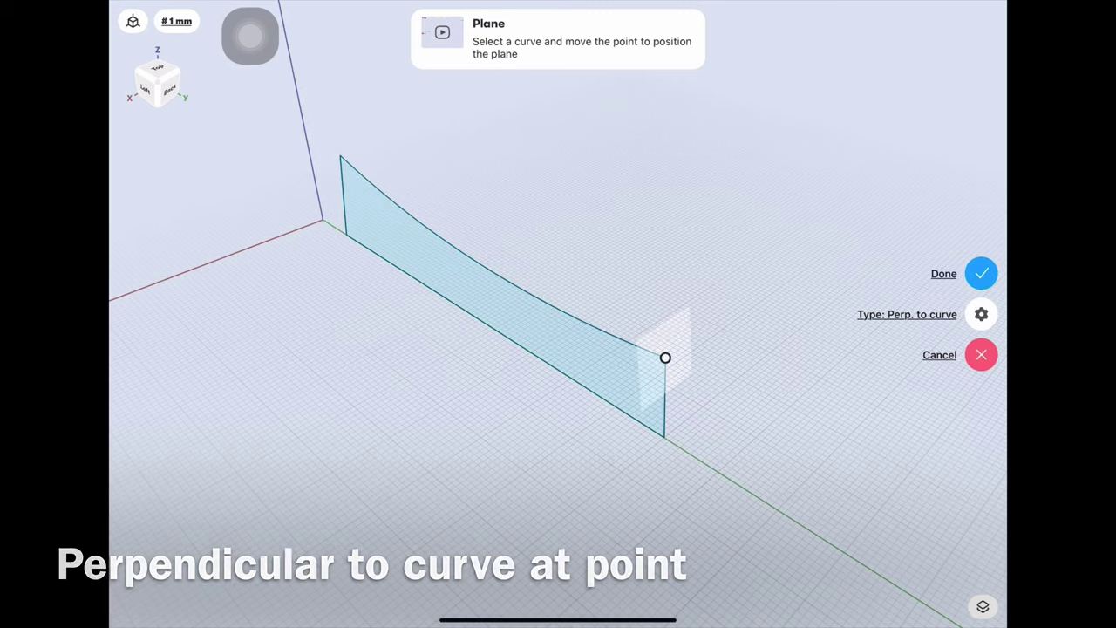
left_click(982, 273)
left_click_drag(524, 480, 628, 471)
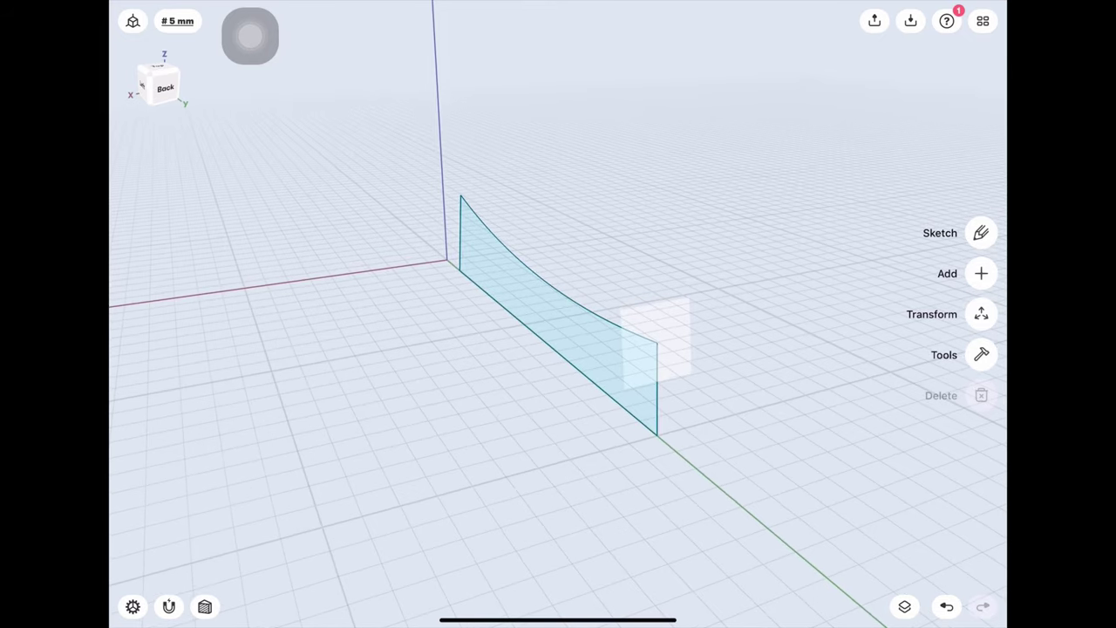
left_click(656, 344)
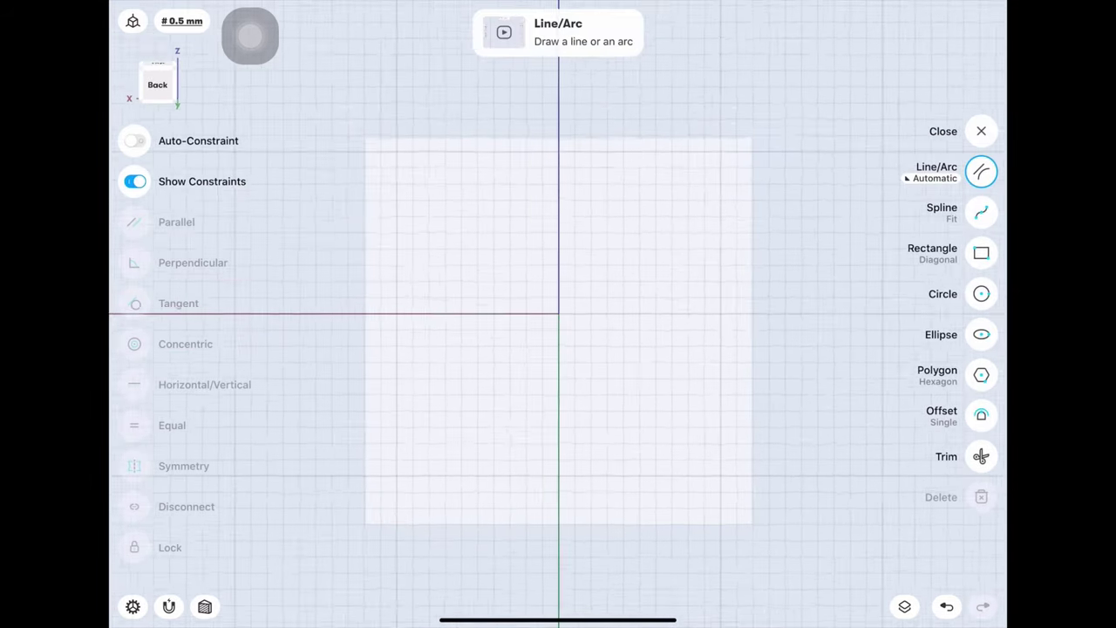
Step: Draw a vertical line upward on the new plane and set its length to 50 mm
left_click_drag(544, 378, 544, 163)
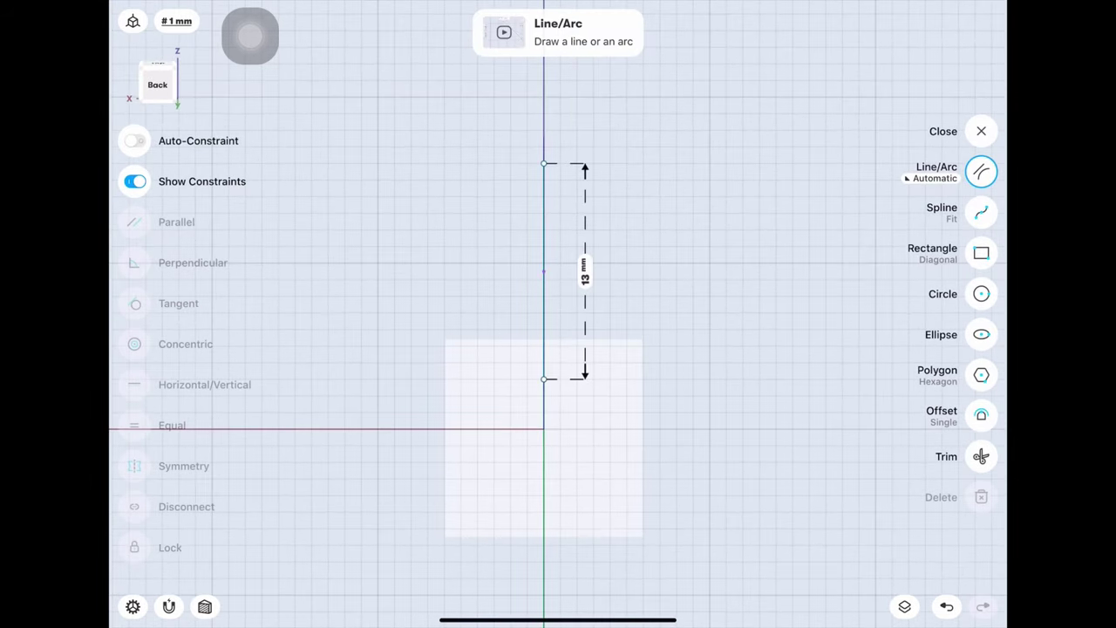
left_click(586, 272)
left_click(570, 299)
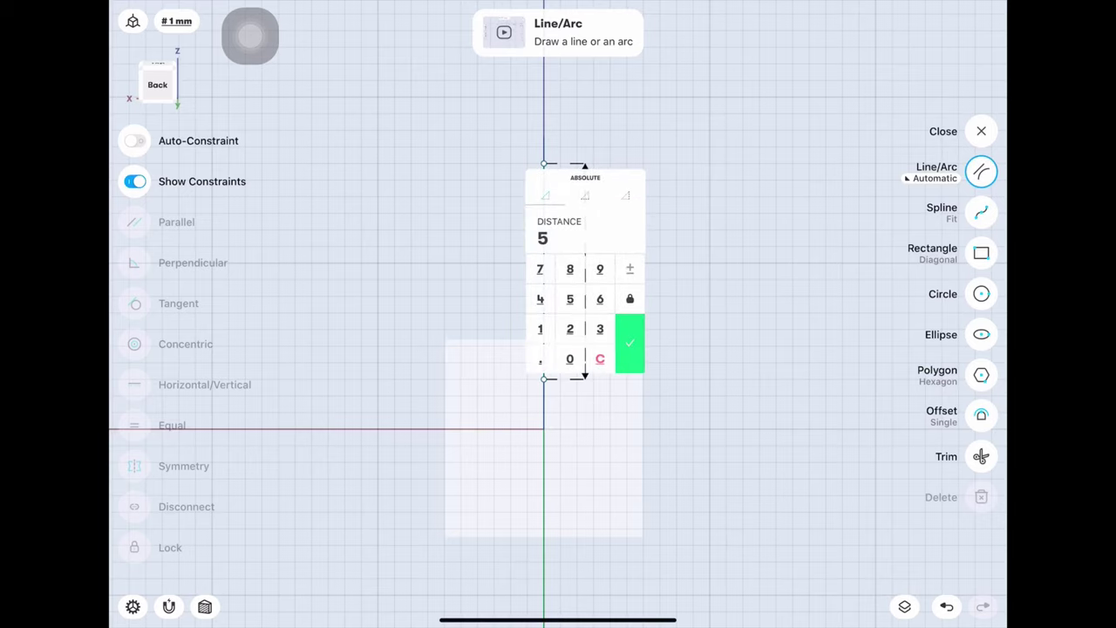
left_click(630, 344)
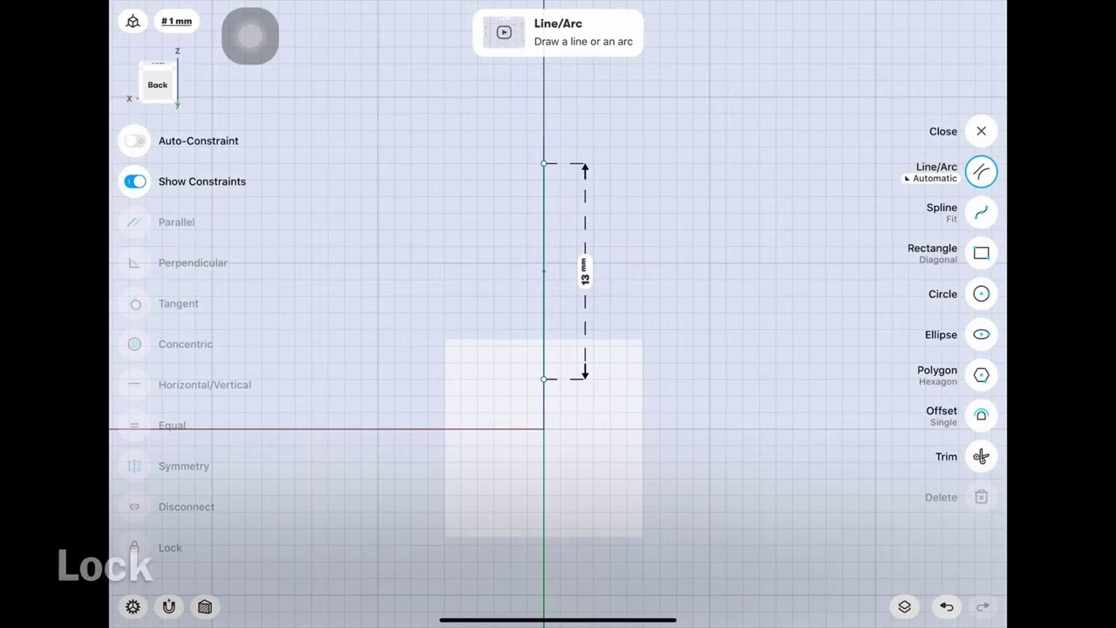
left_click(543, 250)
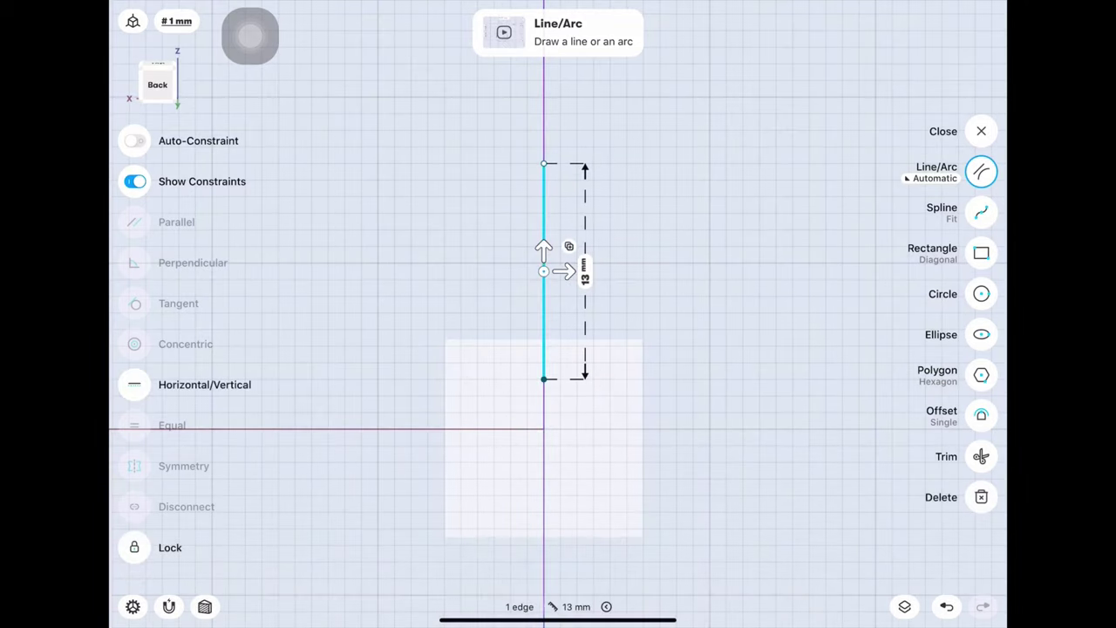
left_click(582, 269)
left_click(569, 300)
left_click(571, 359)
left_click(632, 344)
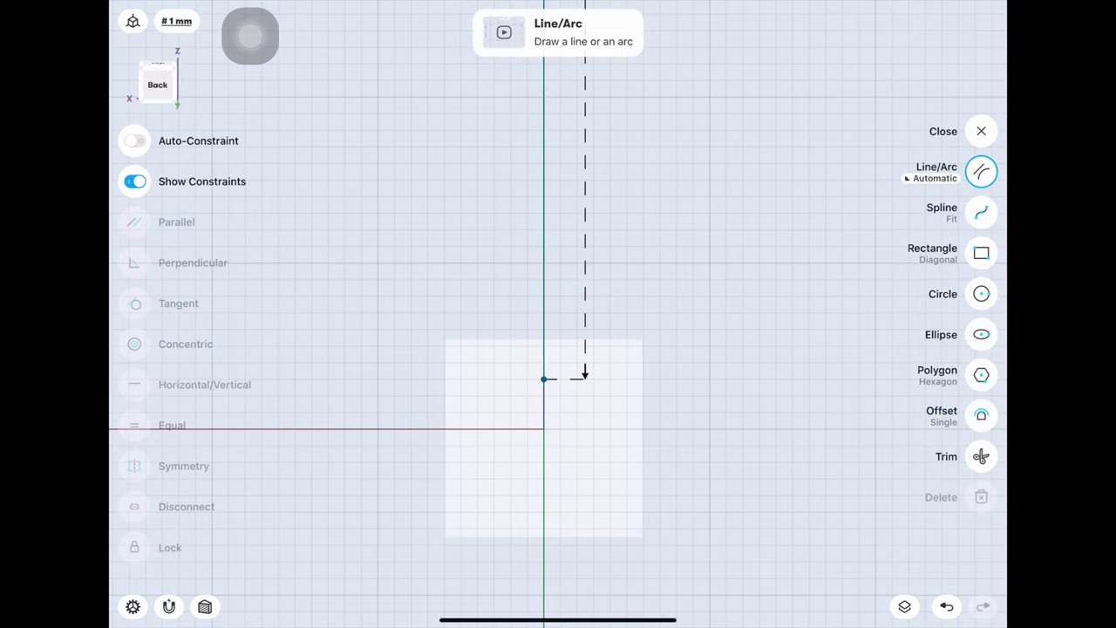
Step: Orbit to view the line beside the curved surface, then close the sketch
left_click_drag(698, 306, 767, 261)
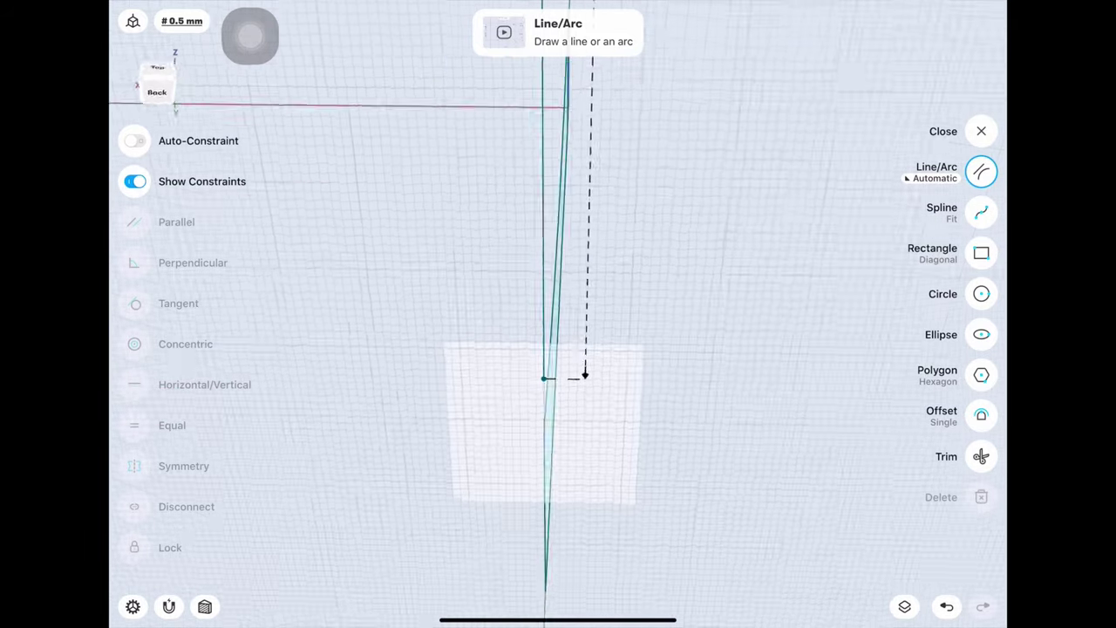
left_click_drag(698, 349, 611, 288)
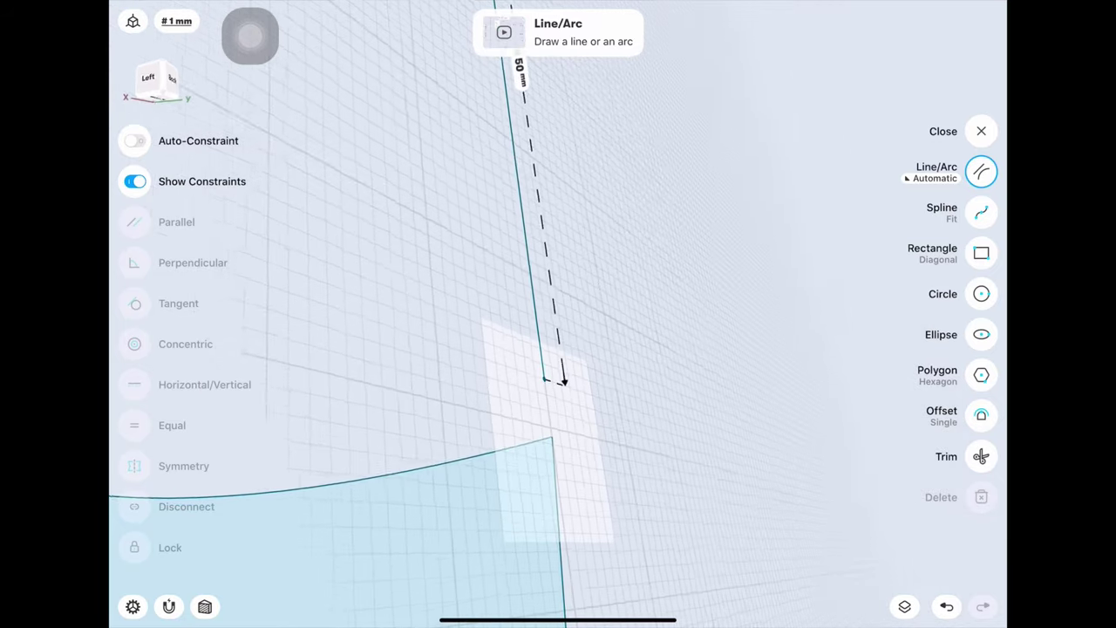
left_click_drag(611, 349, 541, 314)
left_click(981, 131)
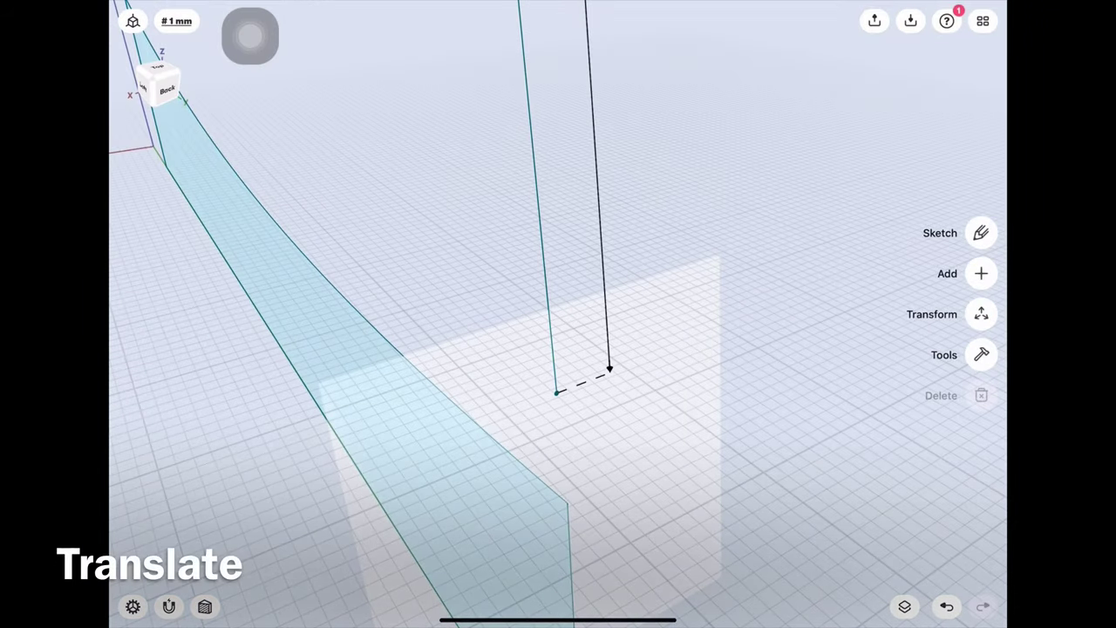
Step: Translate the 50 mm line 3.543 mm from its lower endpoint onto the curved surface's edge
left_click(981, 314)
left_click(981, 334)
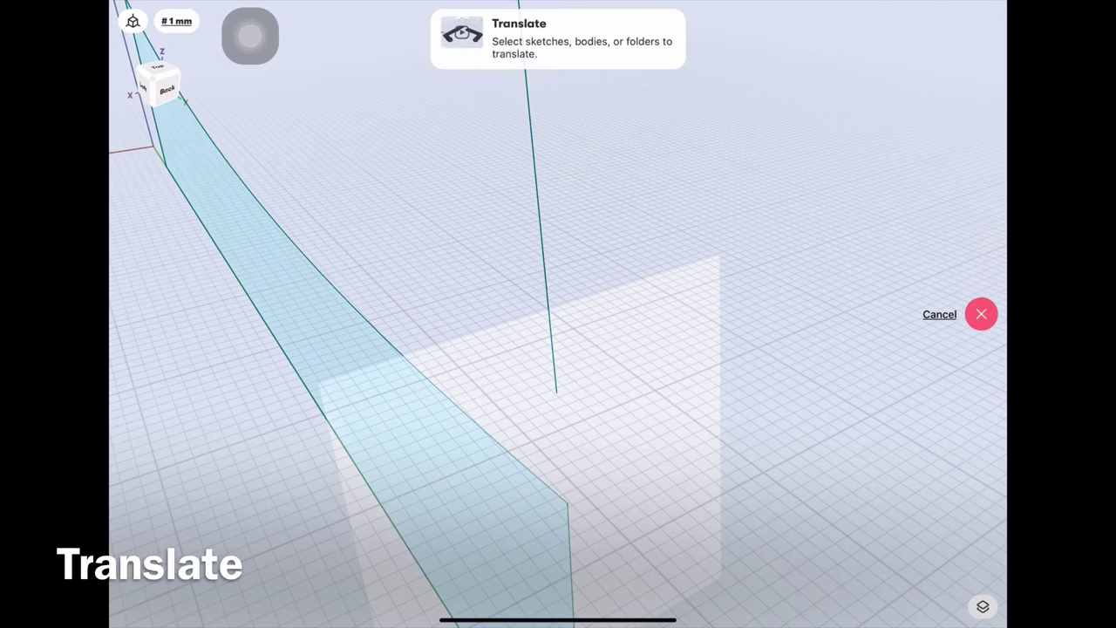
left_click(534, 157)
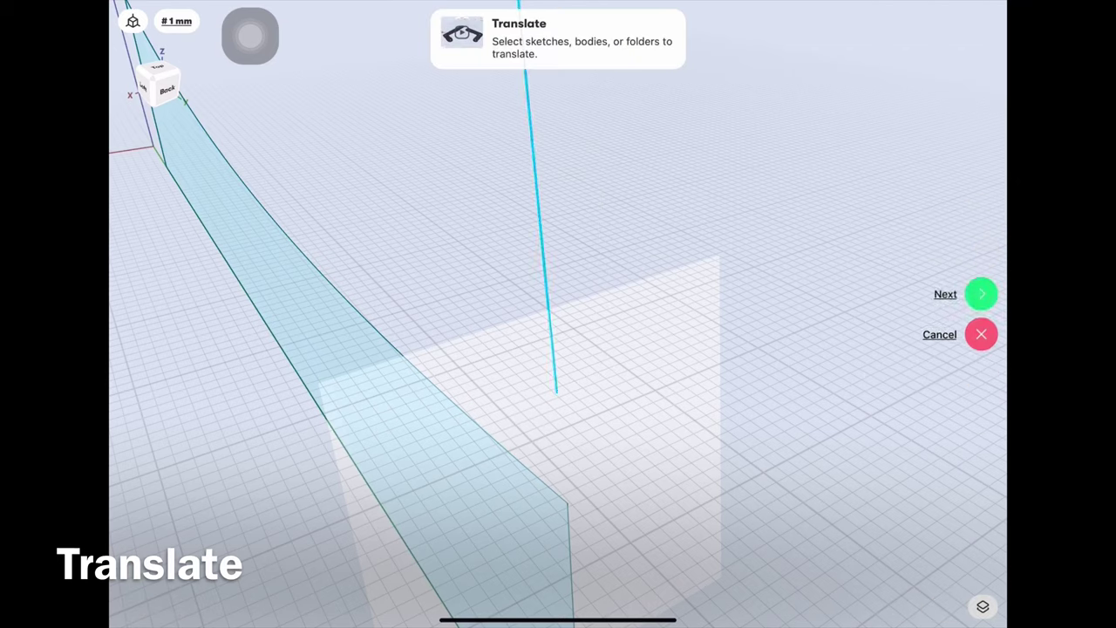
left_click(981, 294)
left_click(556, 393)
left_click(567, 503)
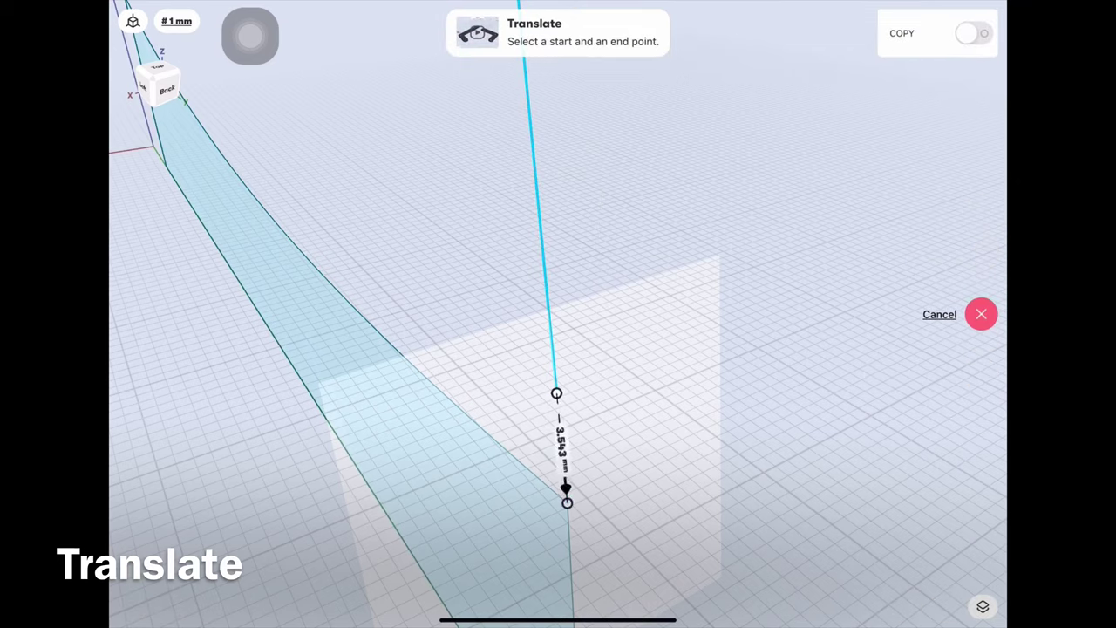
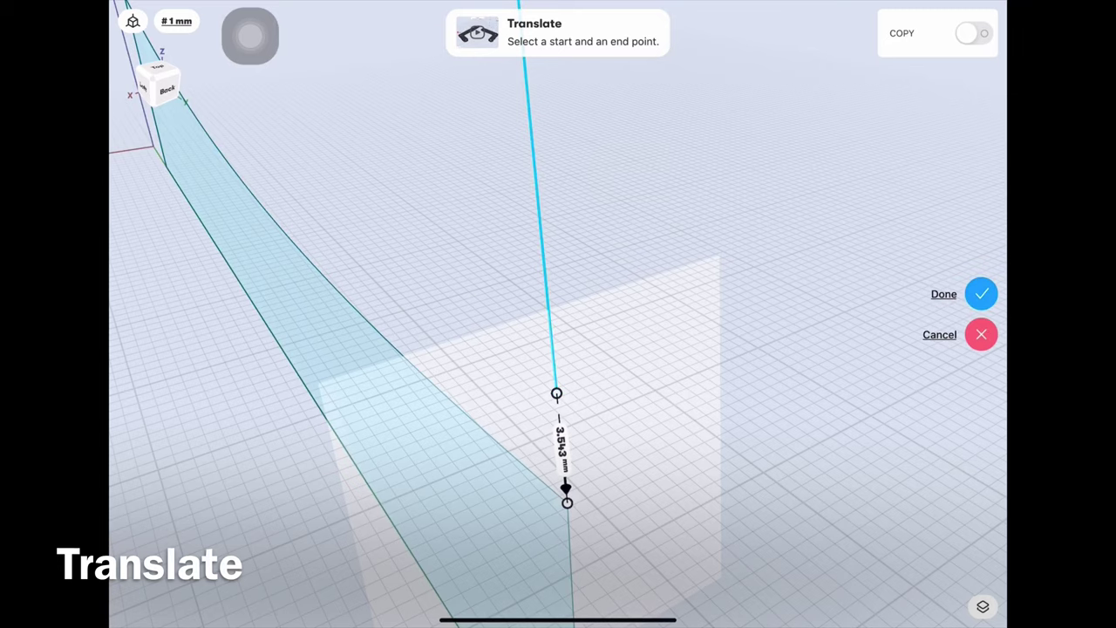
Step: Confirm the moved line and start a new sketch on the white sketch plane
left_click(981, 294)
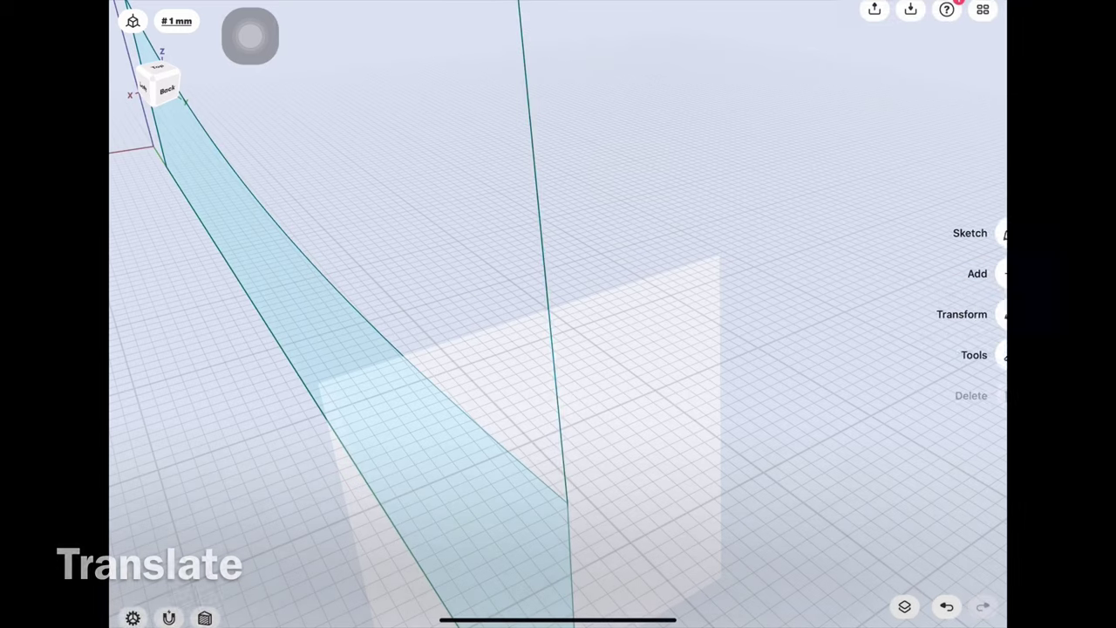
left_click_drag(436, 349, 663, 349)
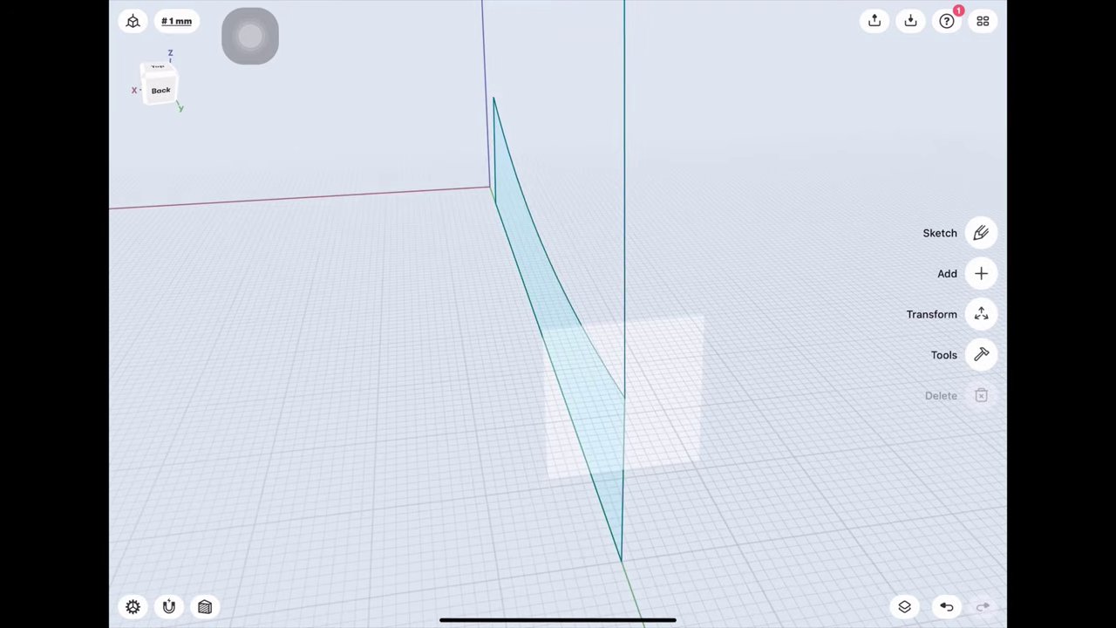
left_click(663, 402)
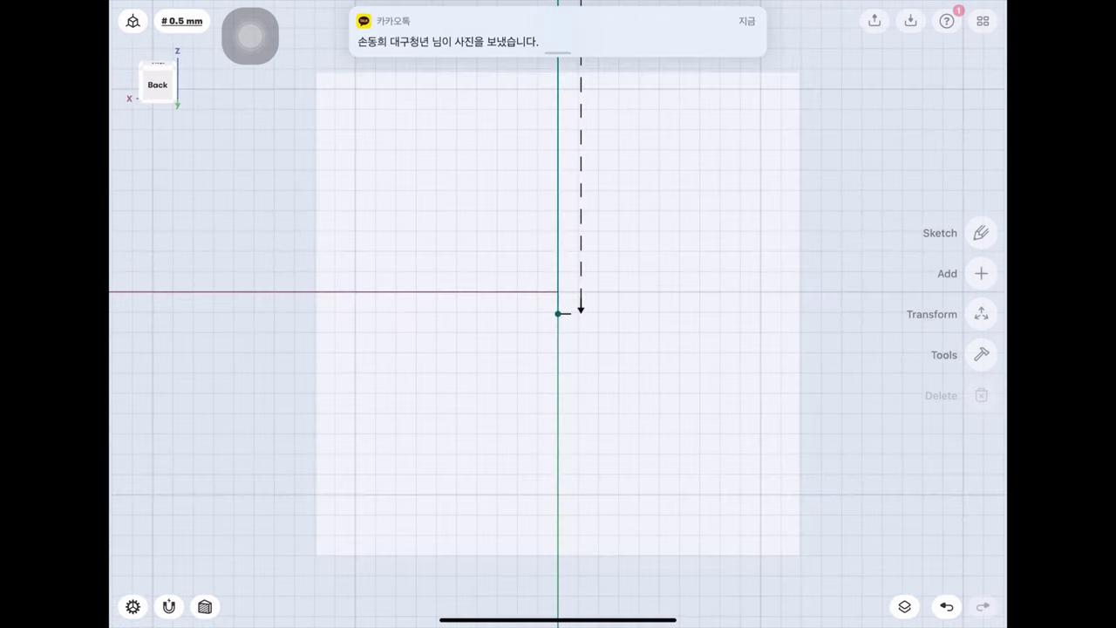
Step: Draw a 50 mm-radius circle centred on the vertical line's top end
scroll(559, 349, "down", 2)
scroll(558, 349, "down", 2)
scroll(558, 349, "down", 2)
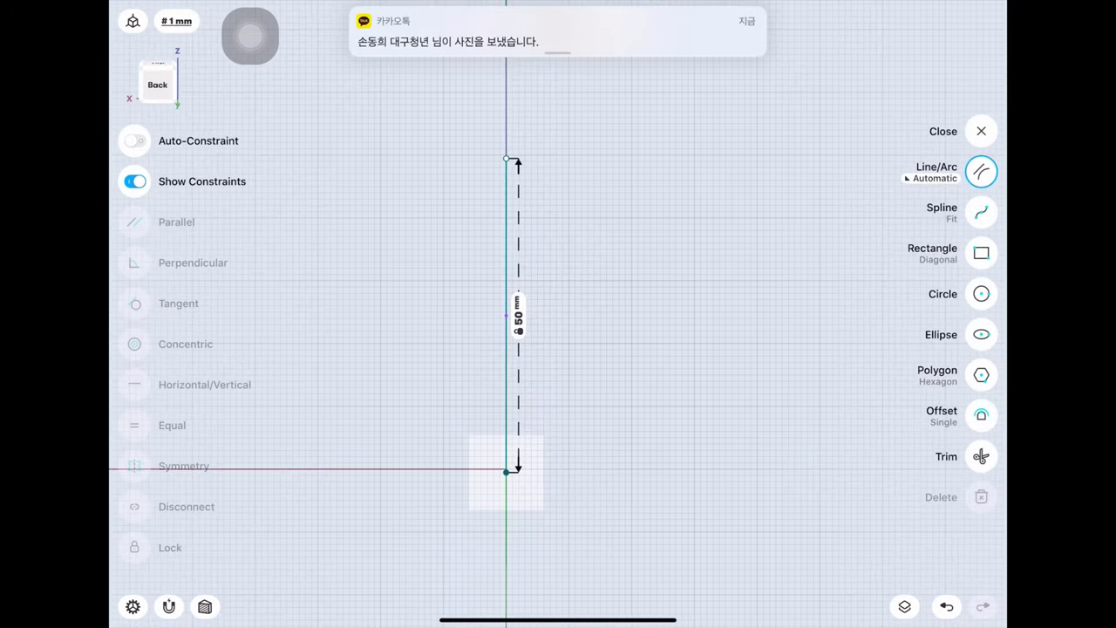
left_click(981, 294)
left_click_drag(505, 159, 506, 471)
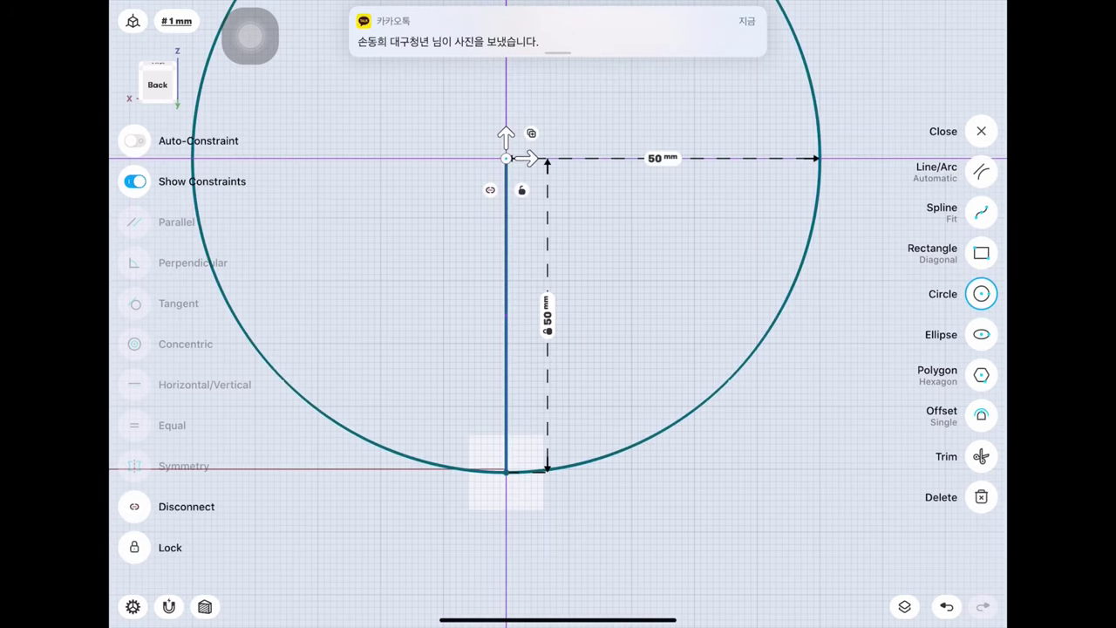
left_click(905, 606)
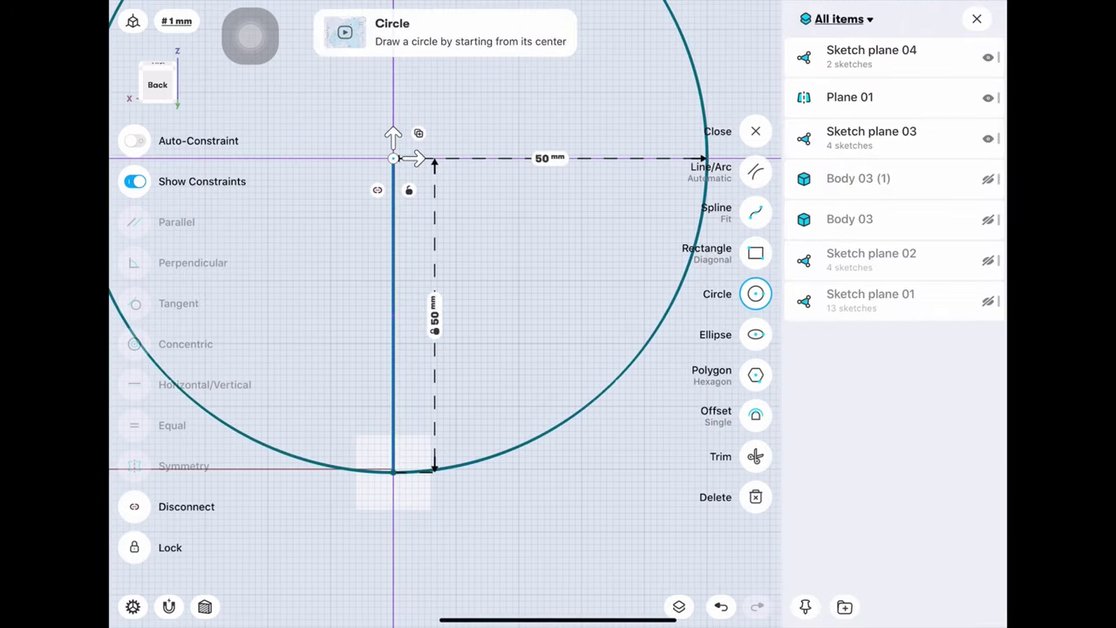
Step: Show Body 03 again and draw 13 mm vertical helper lines at the keycap's left and right sides
left_click(988, 218)
key("Escape")
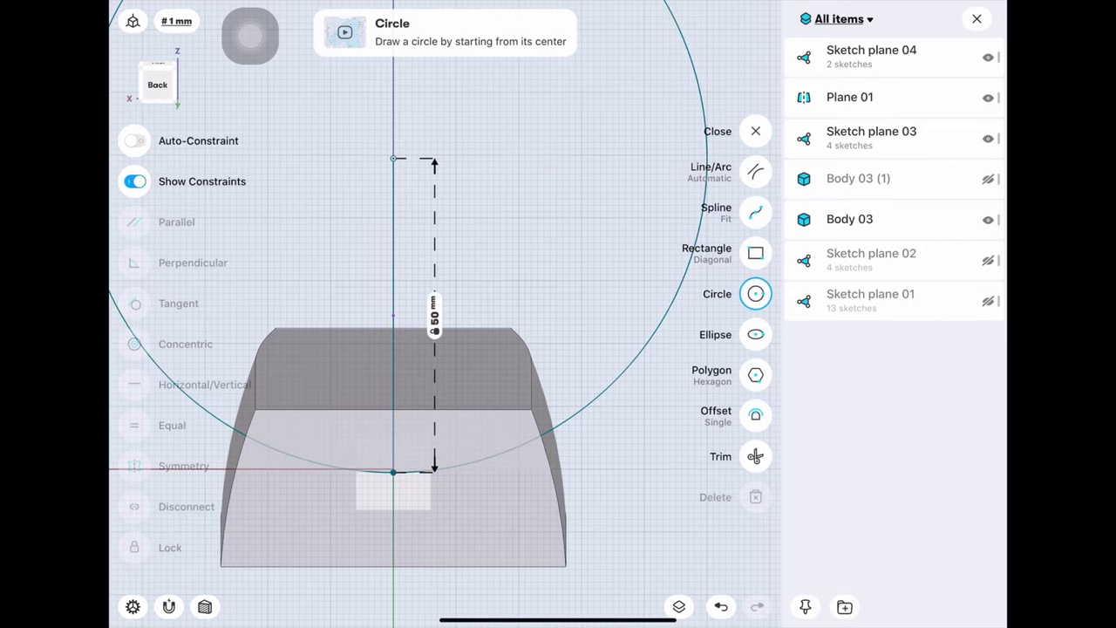
left_click(977, 18)
left_click(982, 172)
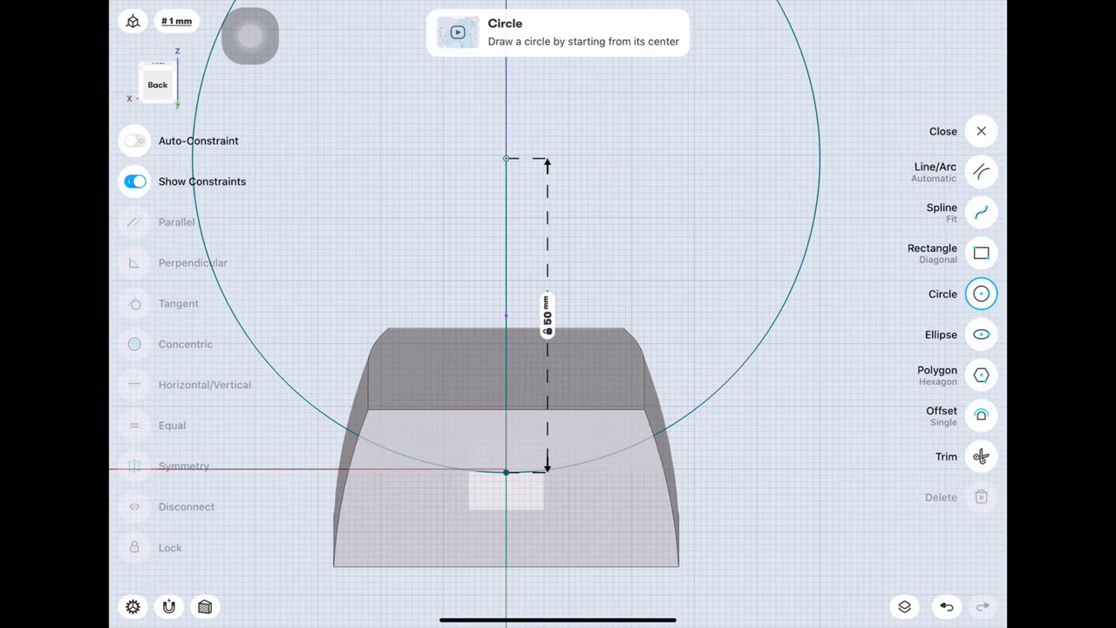
left_click_drag(688, 386, 688, 468)
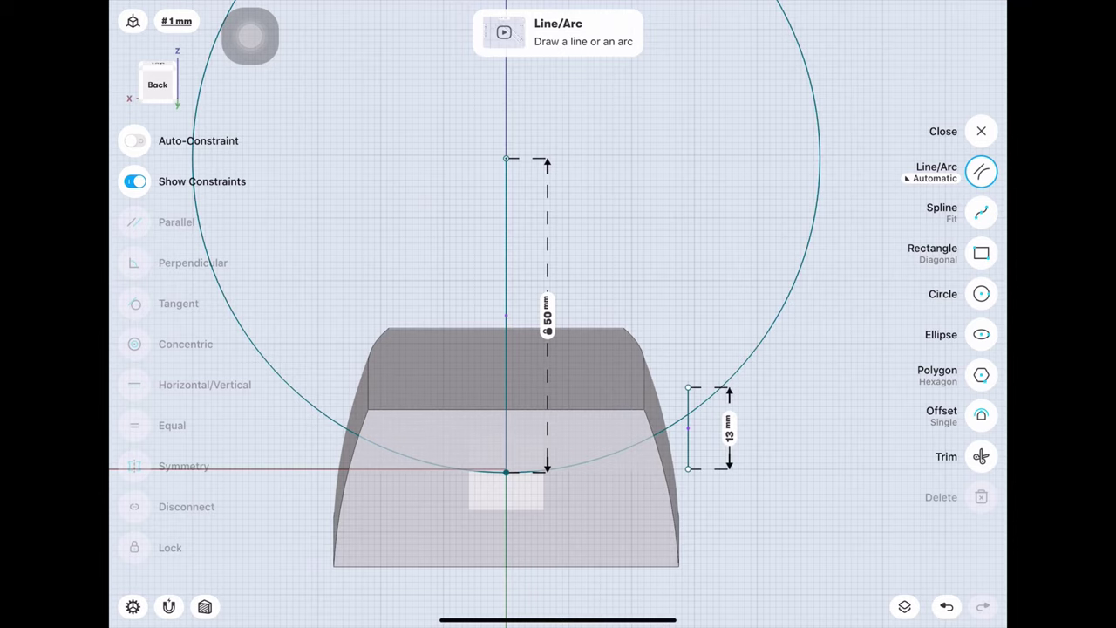
left_click_drag(324, 387, 325, 479)
Step: Trim the circle to its lower arc and delete the helper lines and 50 mm vertical line
left_click(981, 456)
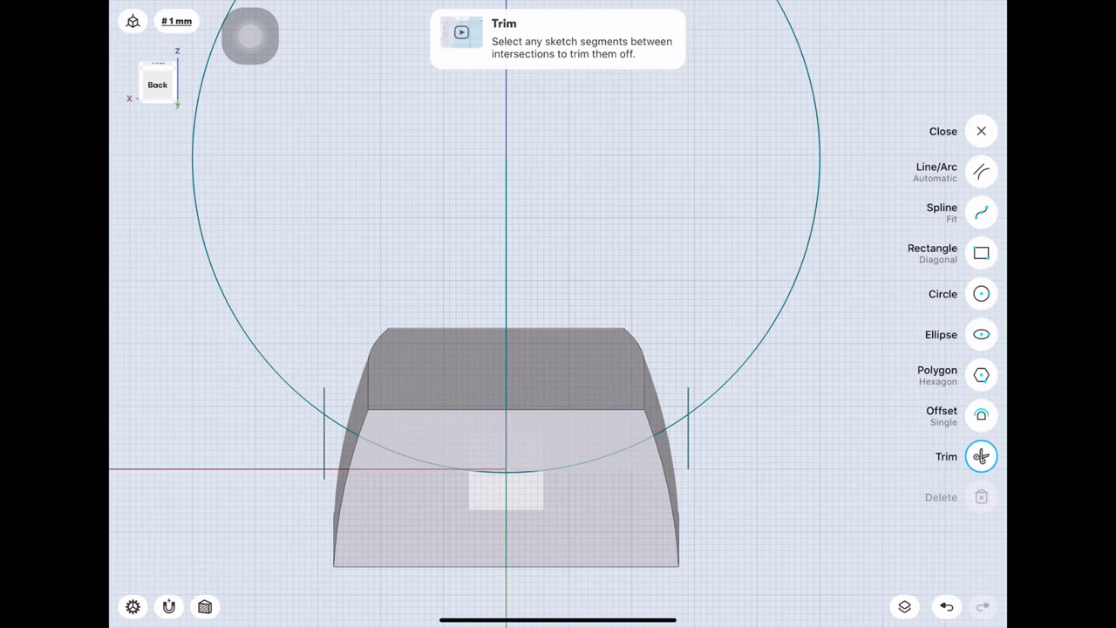
left_click(820, 157)
left_click(981, 172)
left_click(688, 436)
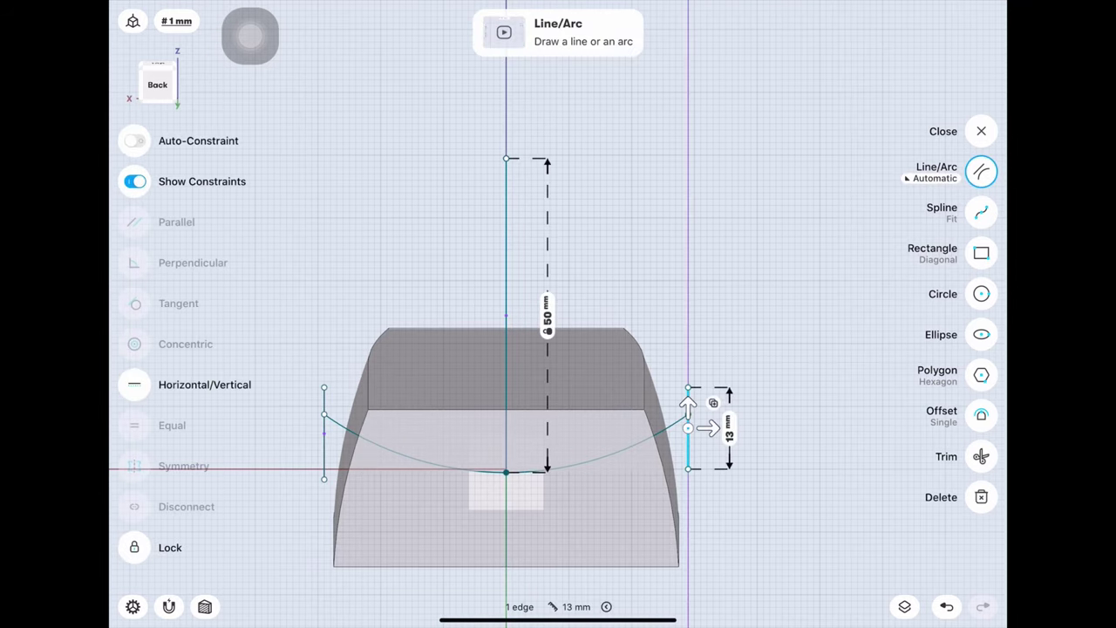
left_click(324, 436)
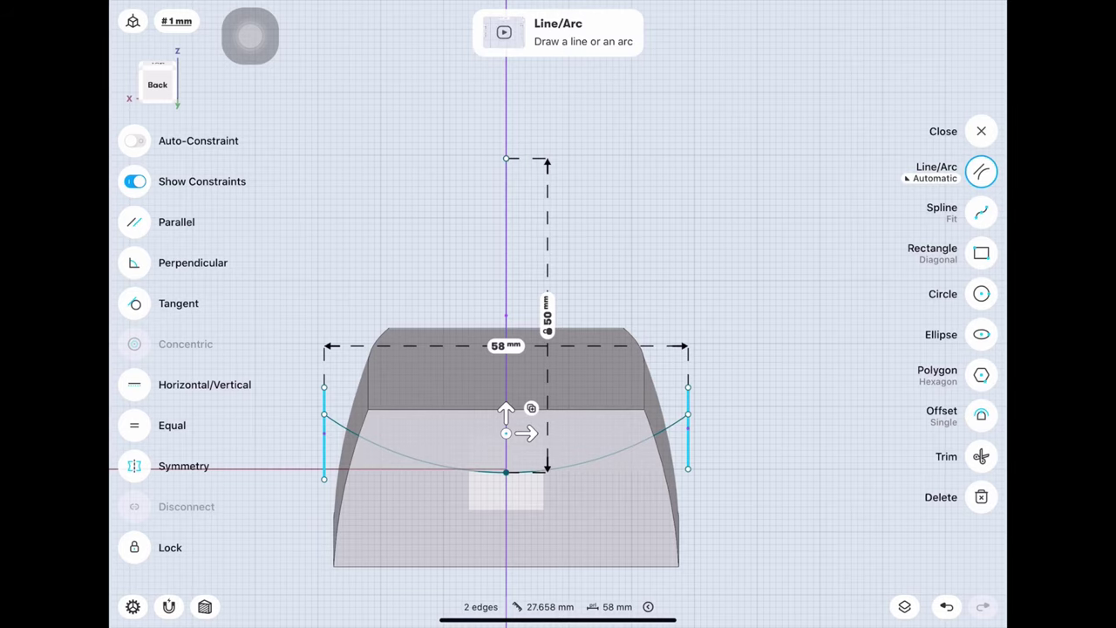
left_click(982, 497)
left_click(506, 315)
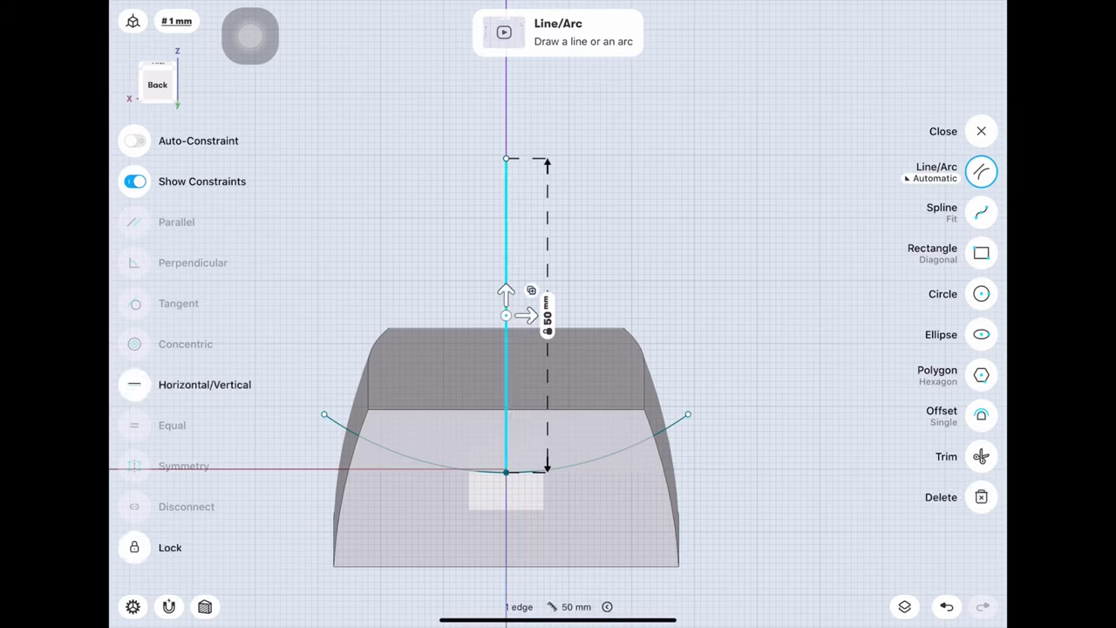
left_click(981, 497)
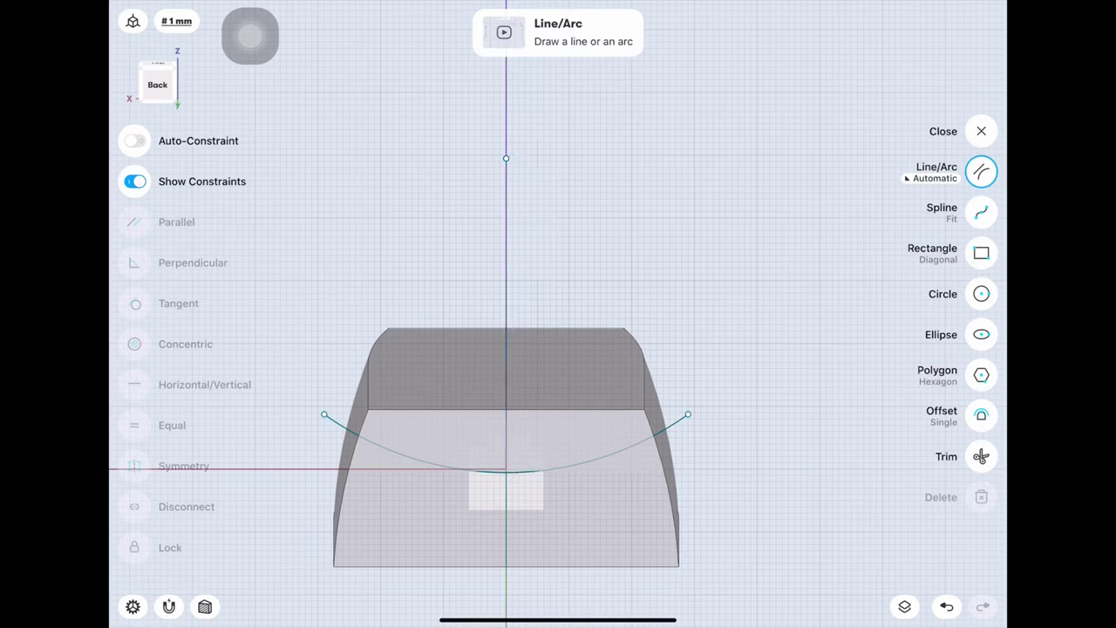
Step: Offset the arc 14 mm upward, join both arc ends with lines, and close the sketch
left_click(981, 415)
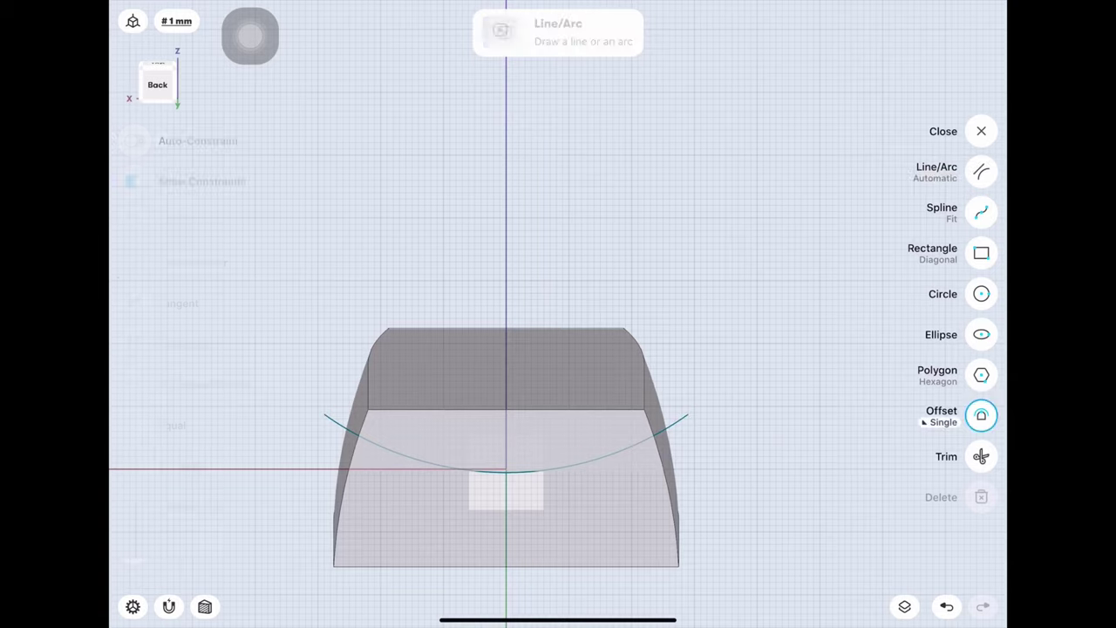
left_click_drag(506, 471, 506, 384)
left_click(981, 171)
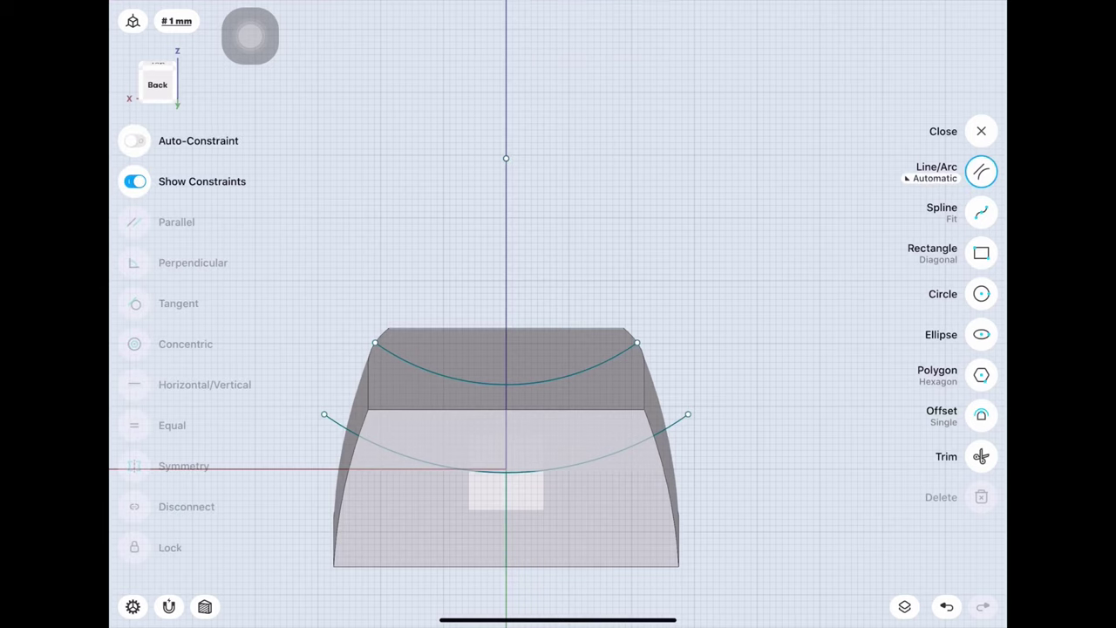
left_click_drag(638, 342, 688, 414)
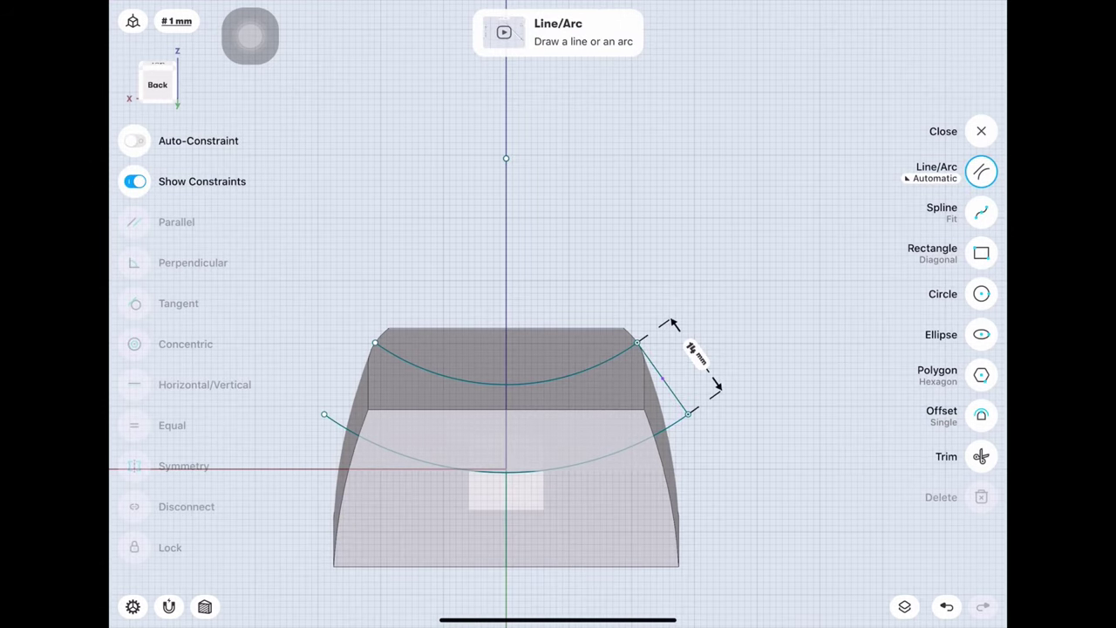
left_click_drag(375, 343, 324, 415)
left_click(981, 131)
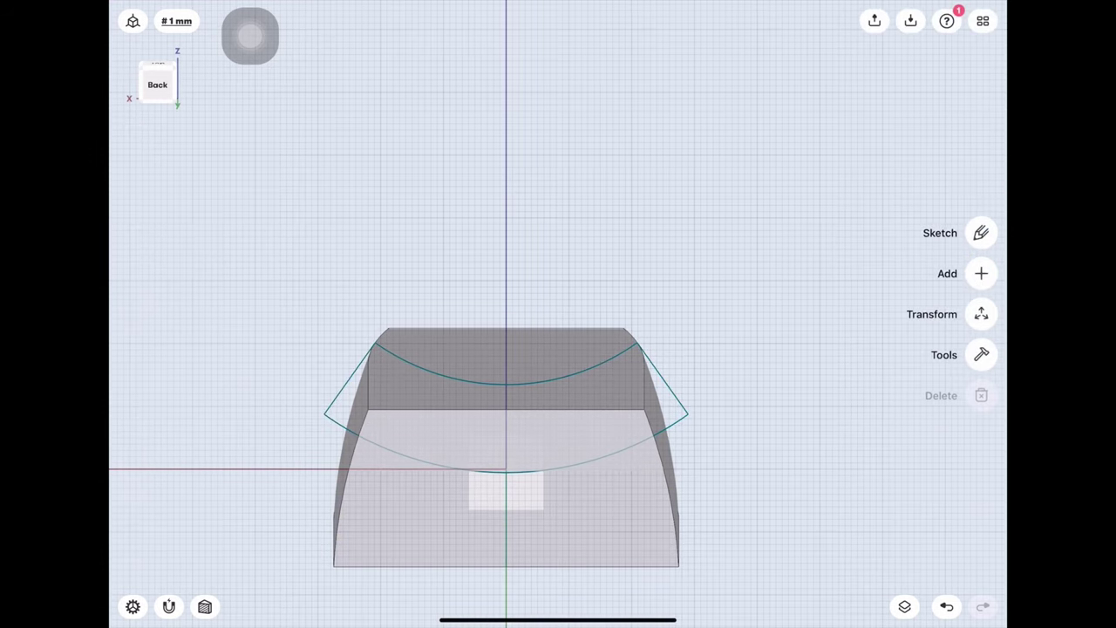
left_click_drag(157, 85, 174, 97)
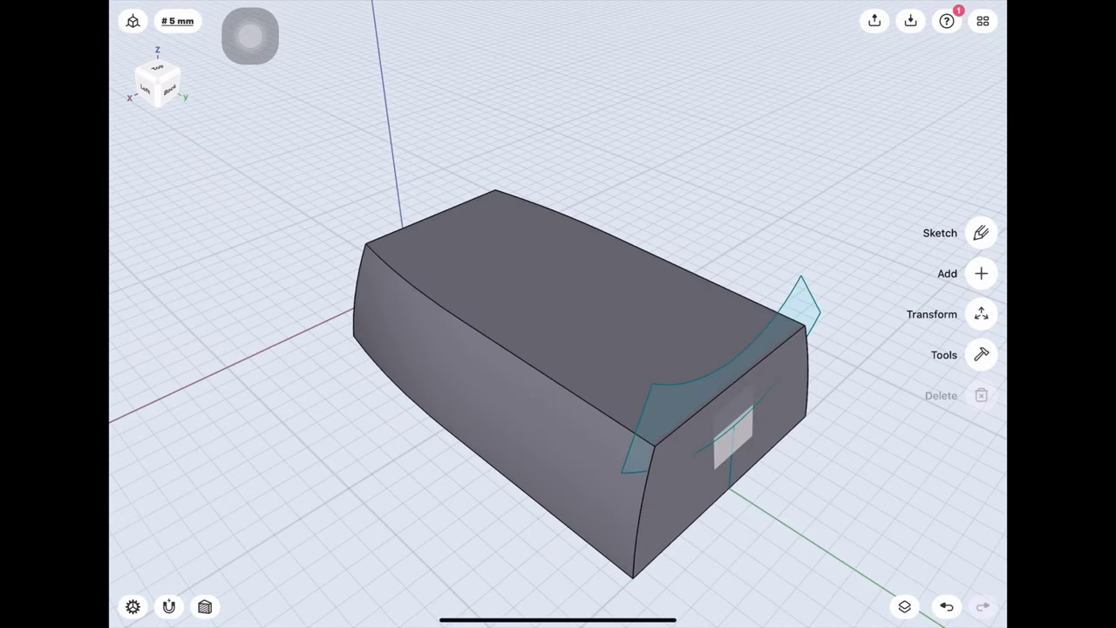
Step: Hide Body 03 in the Items list
left_click(733, 432)
left_click(981, 395)
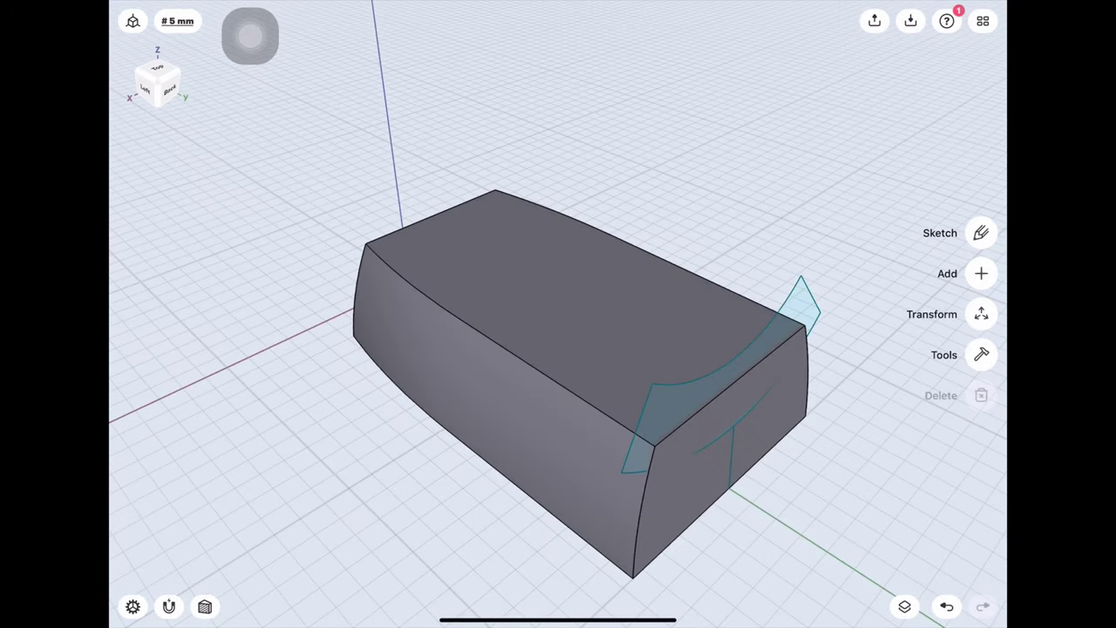
left_click(905, 606)
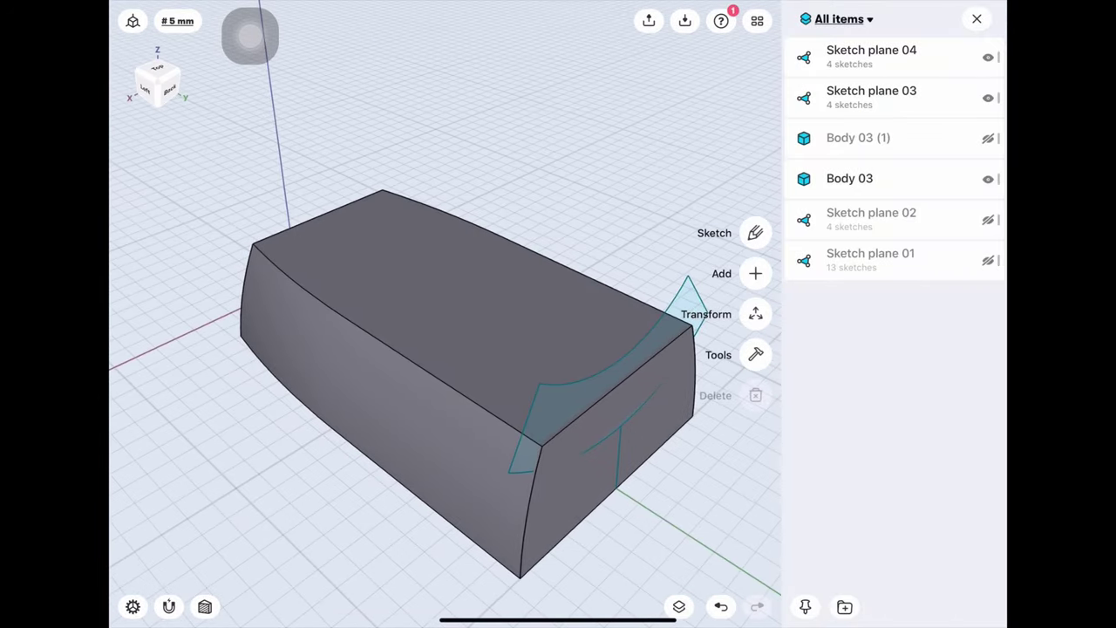
left_click(989, 178)
left_click(976, 18)
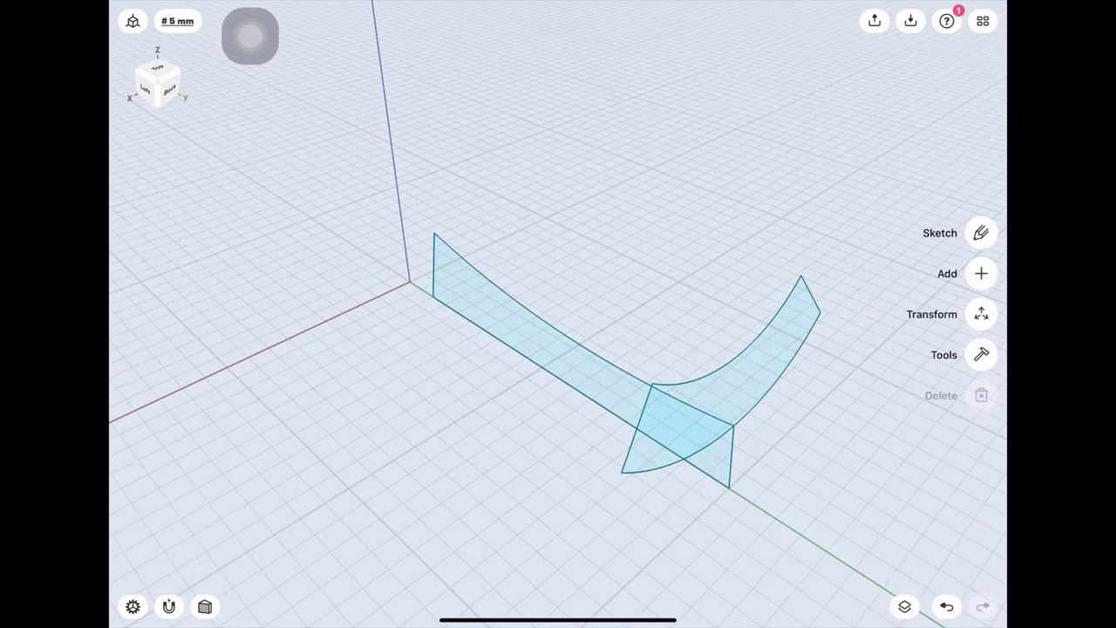
left_click_drag(436, 349, 610, 340)
left_click_drag(524, 306, 558, 367)
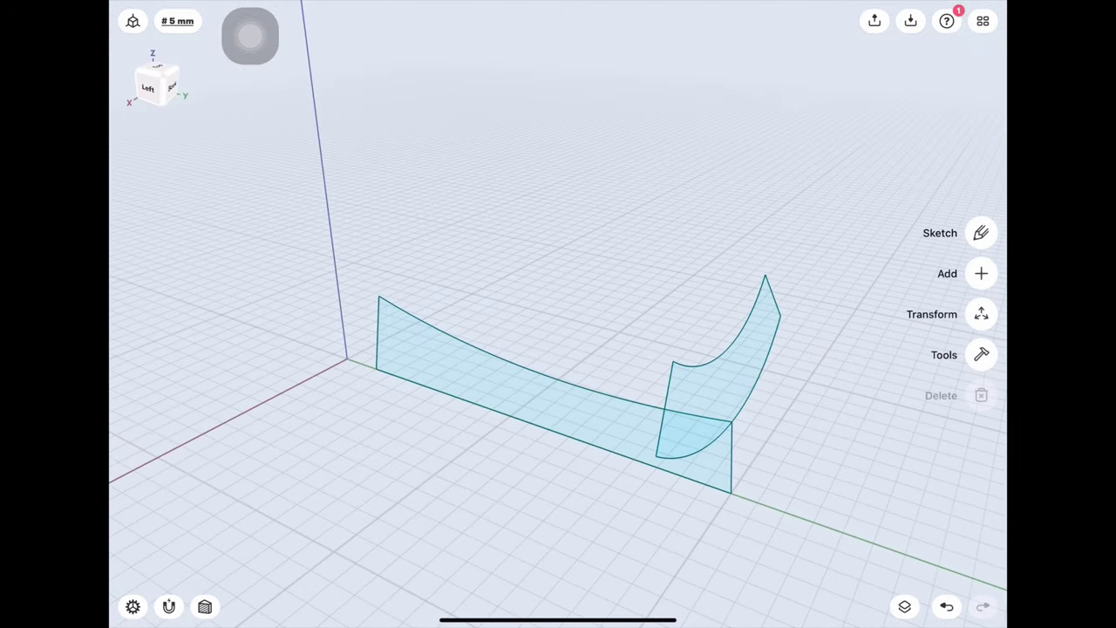
Step: Sweep the curved band profile along the curved spine to form the dished solid
left_click(981, 354)
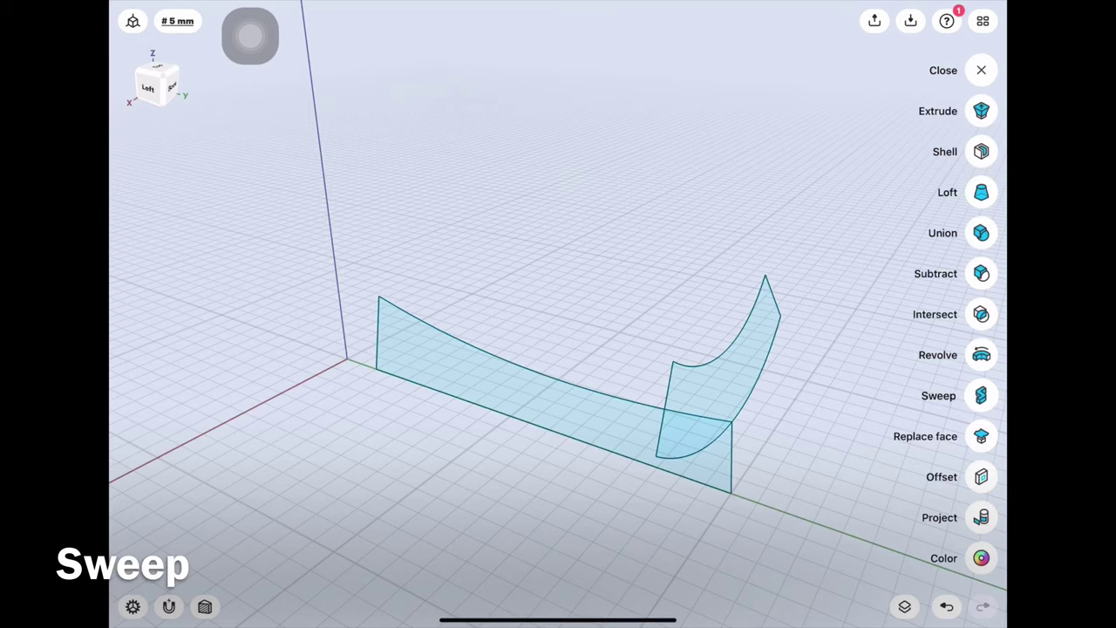
left_click(982, 395)
left_click(711, 392)
left_click(982, 294)
left_click(523, 365)
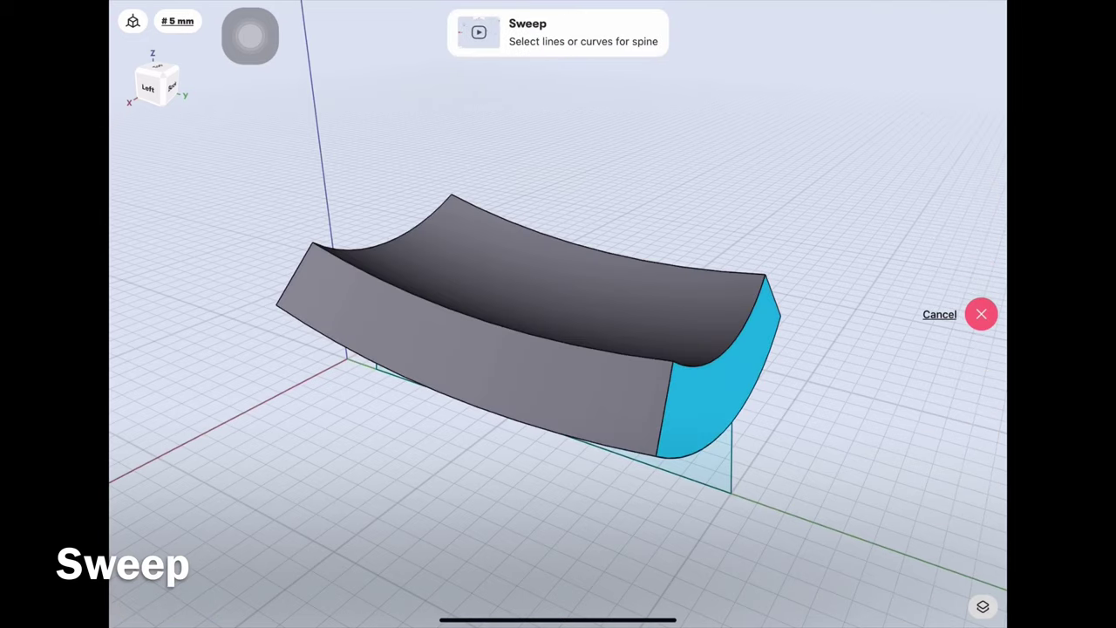
left_click(981, 293)
scroll(508, 358, "down", 3)
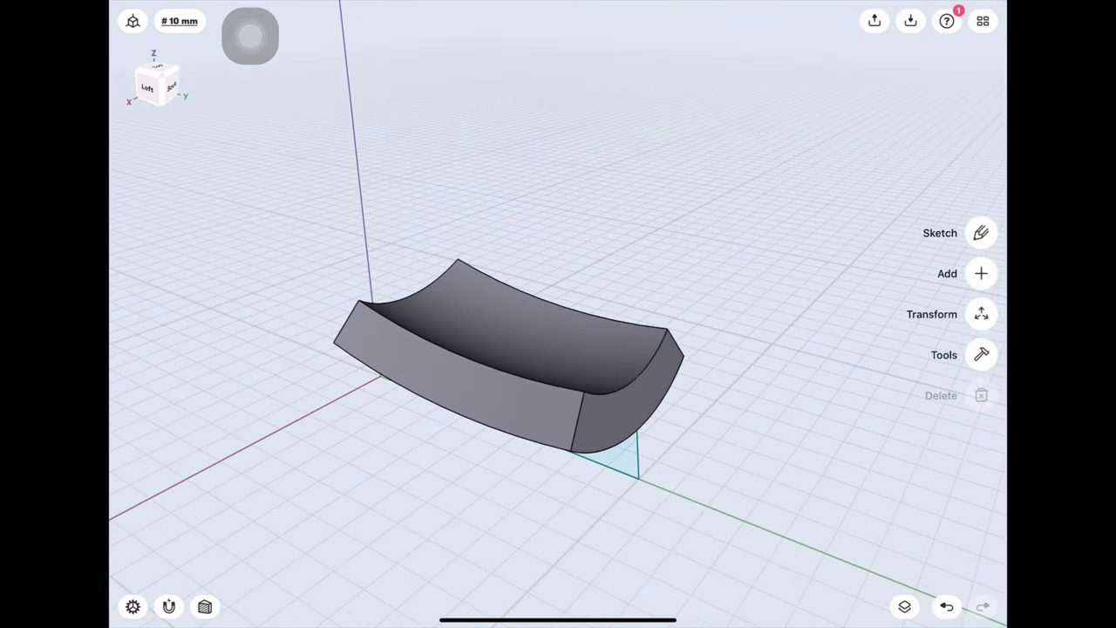
Step: Hide Sketch planes 03 and 04 and show the second Body 03 beneath the shape
left_click(904, 606)
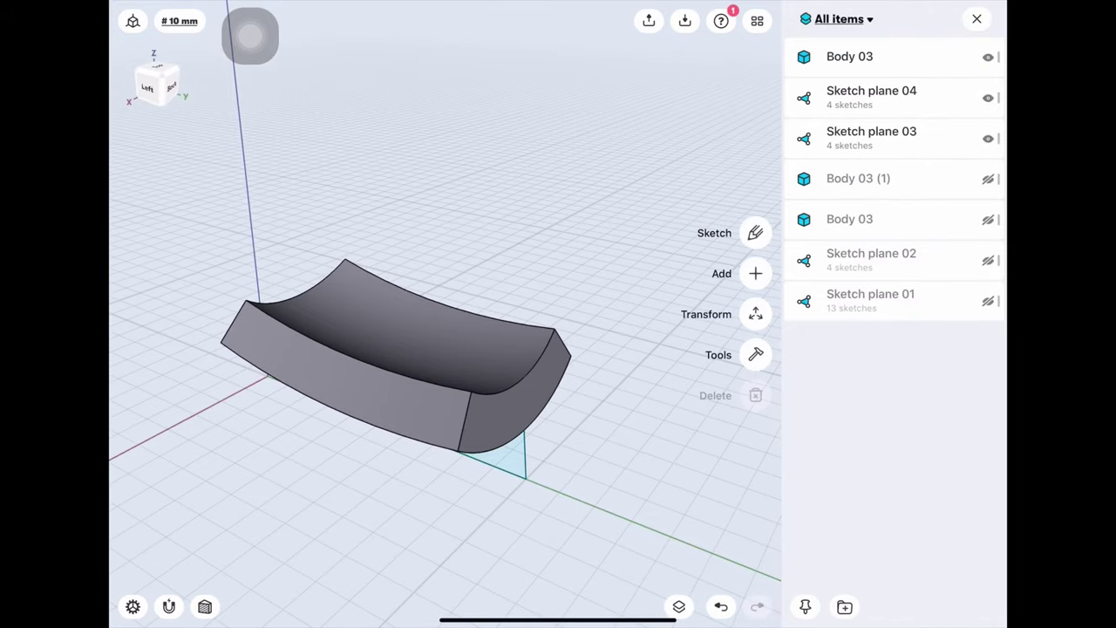
left_click(988, 138)
left_click(989, 98)
left_click(989, 219)
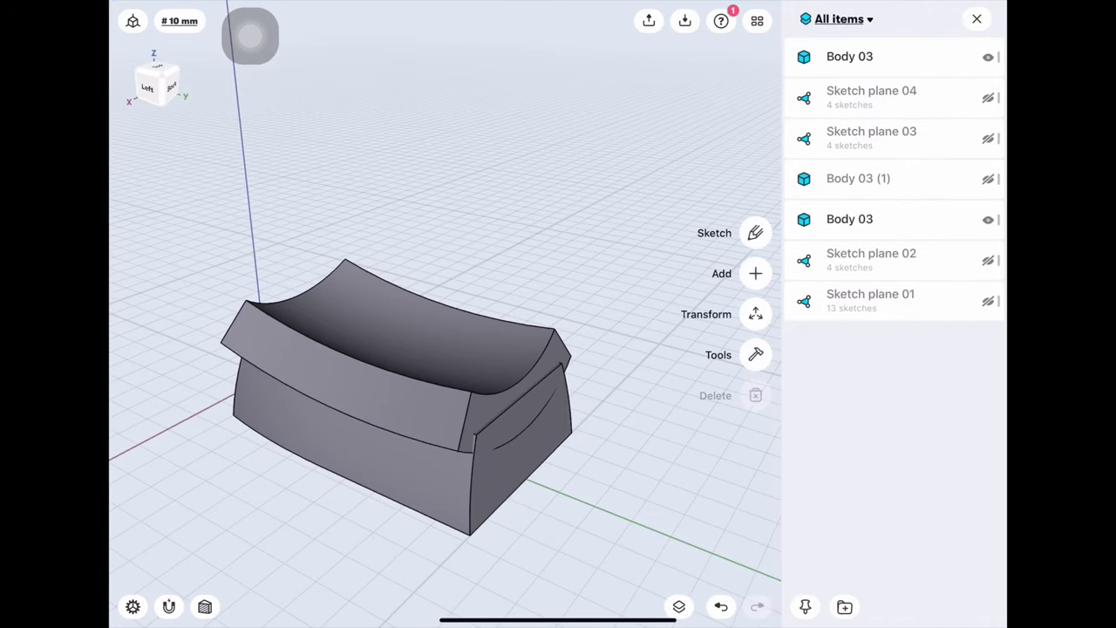
left_click(977, 18)
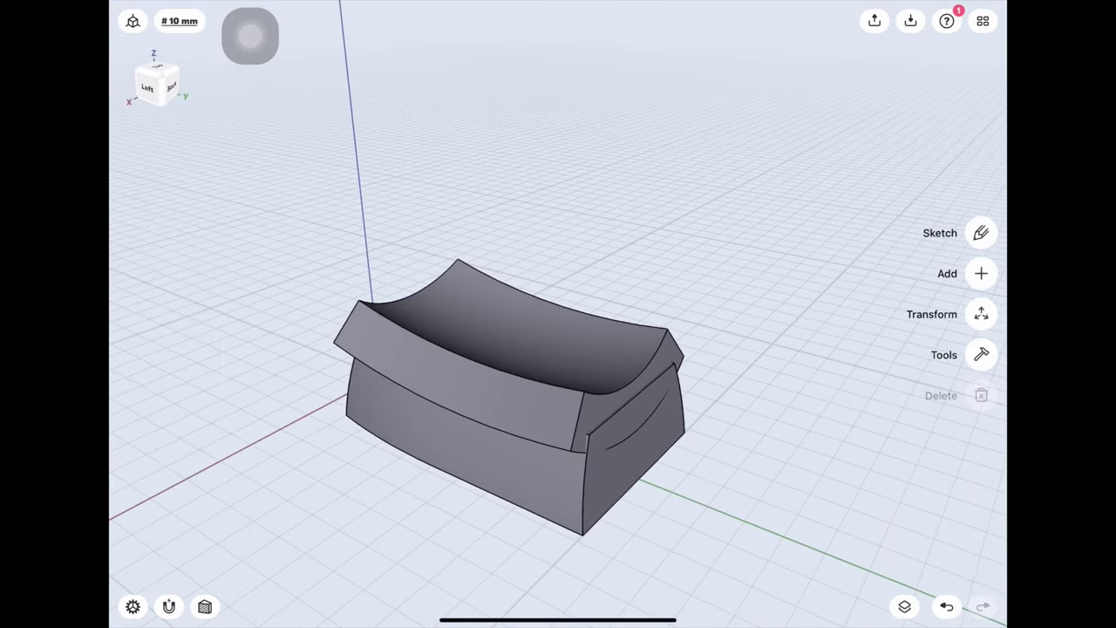
middle_click_drag(558, 393, 454, 375)
scroll(497, 393, "up", 3)
scroll(497, 392, "up", 3)
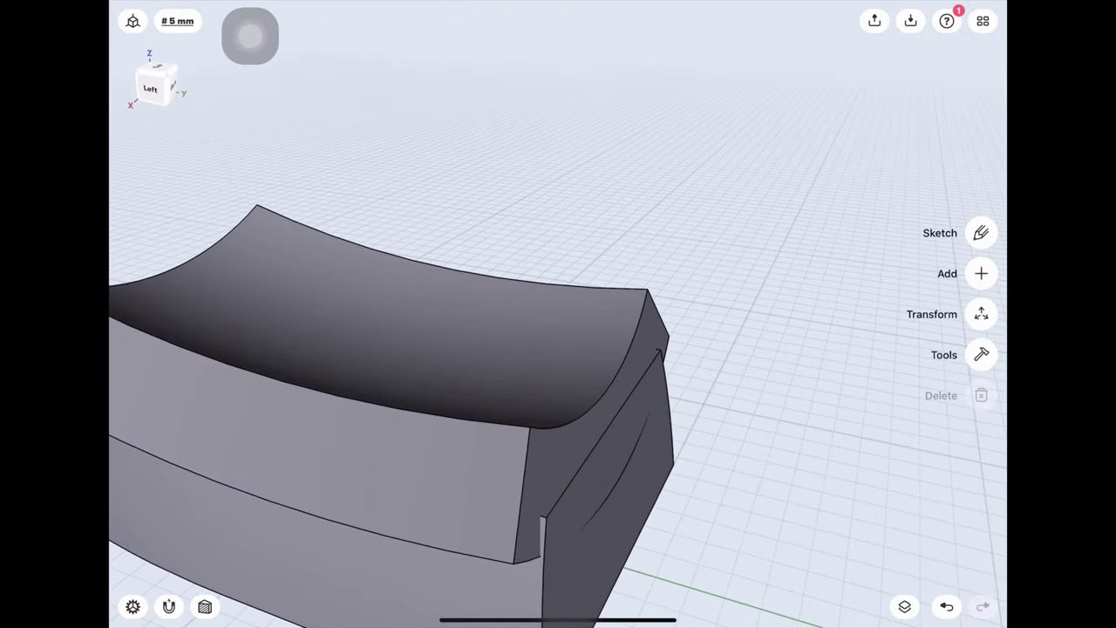
Step: Pull both end faces of the dished body outward, the first by 4 mm
left_click(601, 418)
left_click_drag(573, 449, 607, 451)
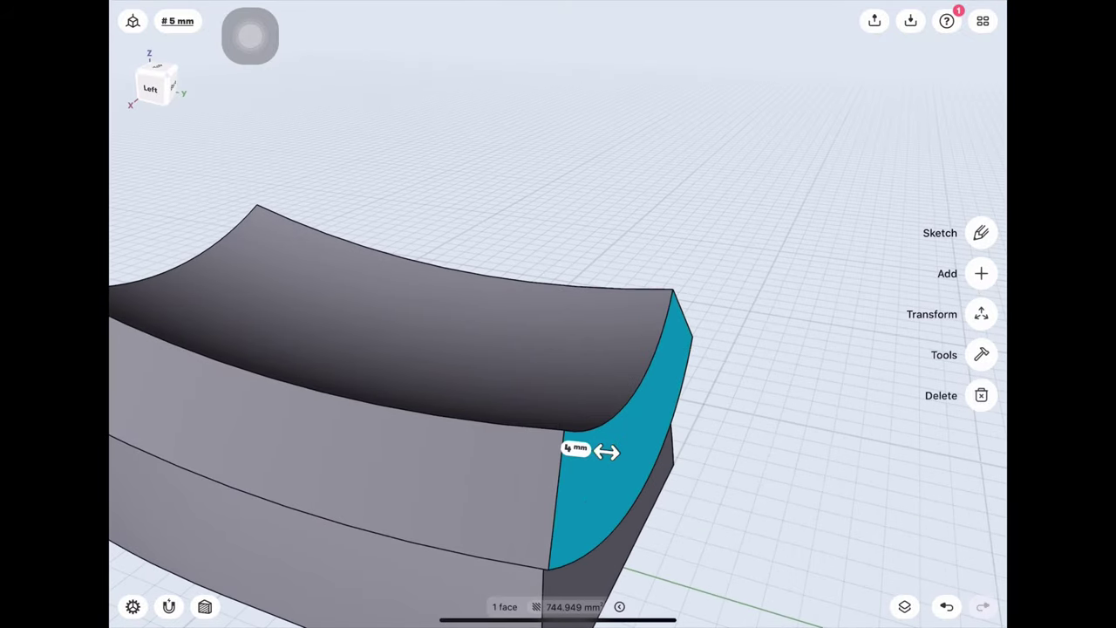
middle_click_drag(558, 349, 453, 367)
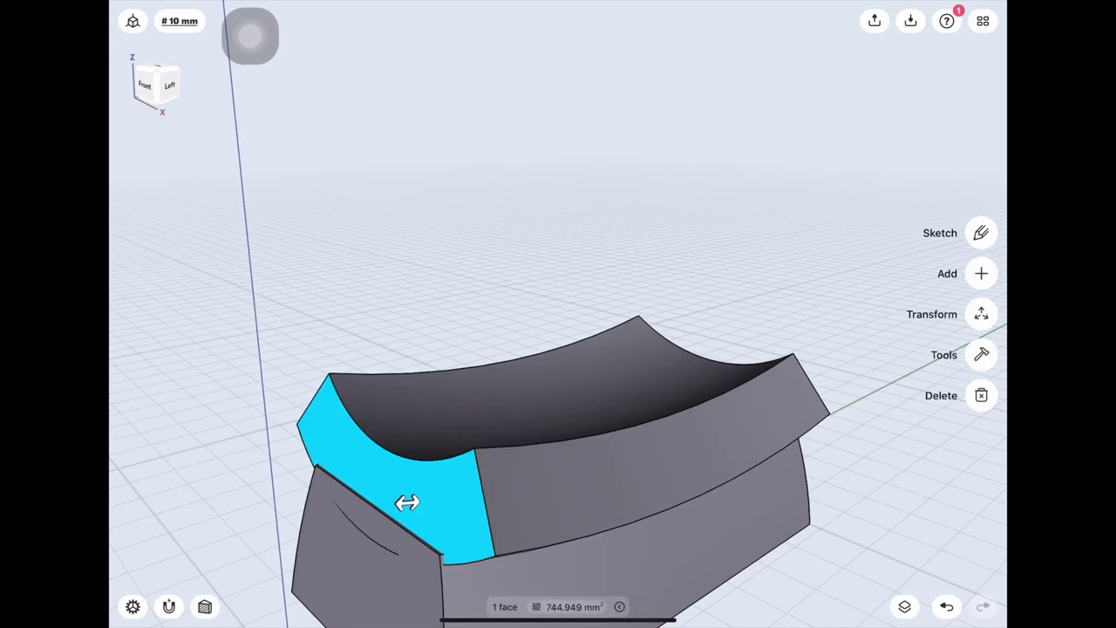
left_click_drag(408, 502, 369, 503)
left_click(368, 503)
mouse_move(558, 349)
middle_mouse_down()
mouse_move(662, 331)
mouse_move(436, 332)
mouse_move(549, 402)
middle_mouse_up()
Step: Subtract the dished body from the lower block to carve the dish into its top
left_click(982, 354)
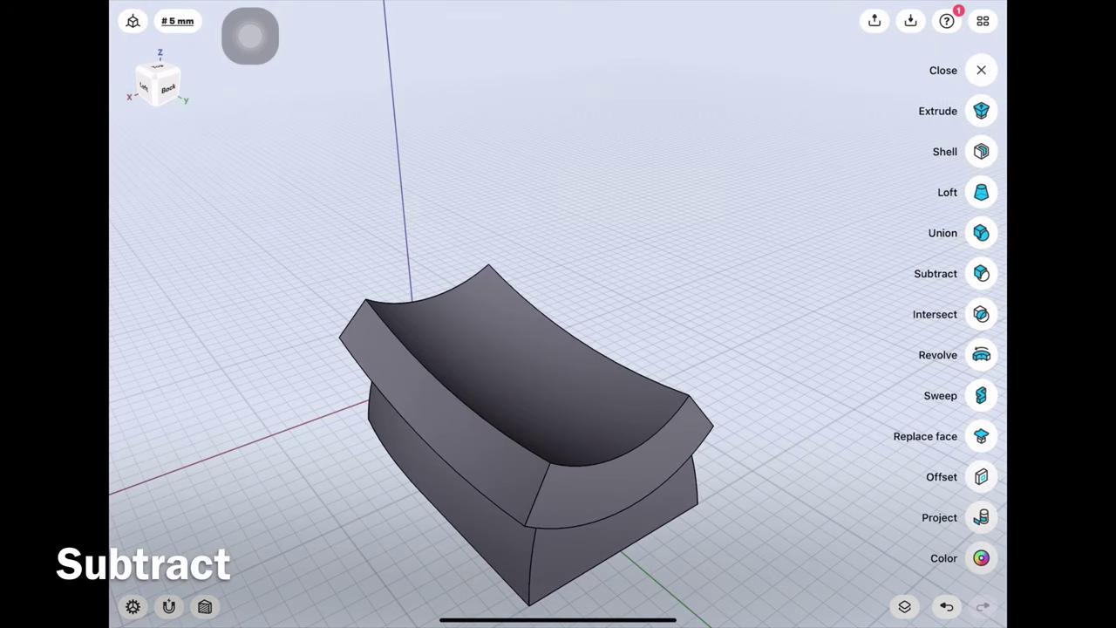
left_click(982, 273)
left_click(611, 515)
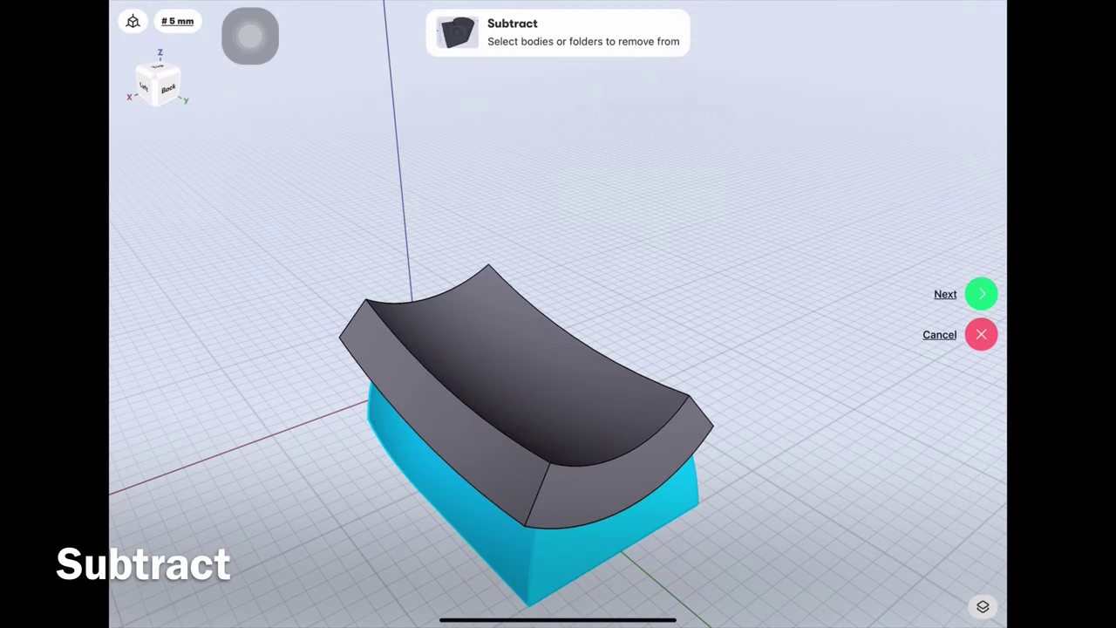
left_click(523, 366)
left_click(980, 295)
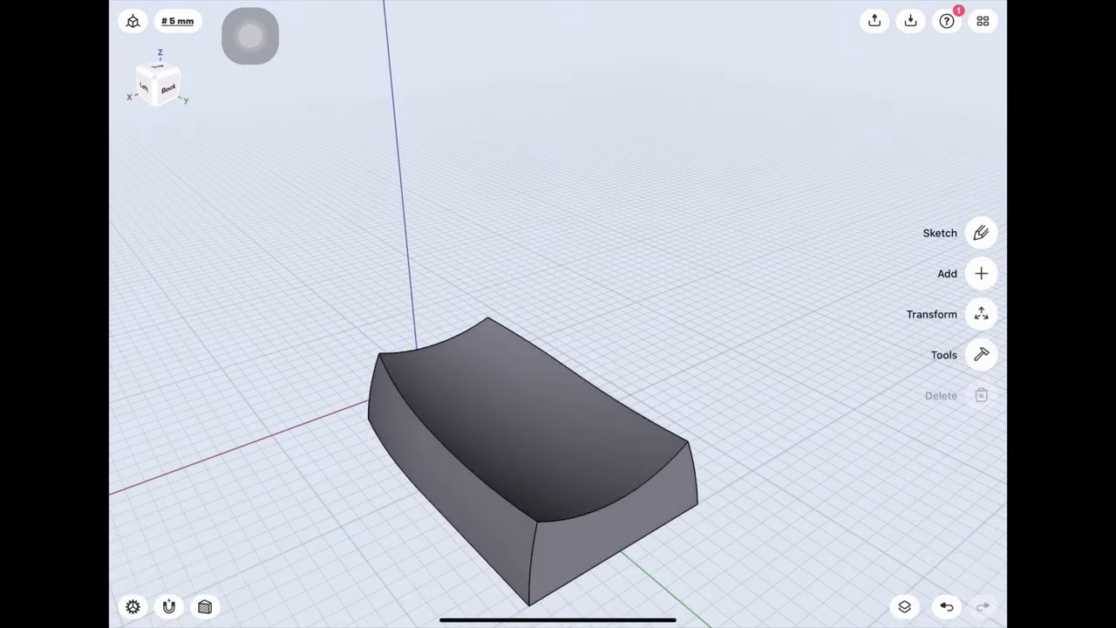
left_click(167, 88)
left_click_drag(558, 437, 488, 366)
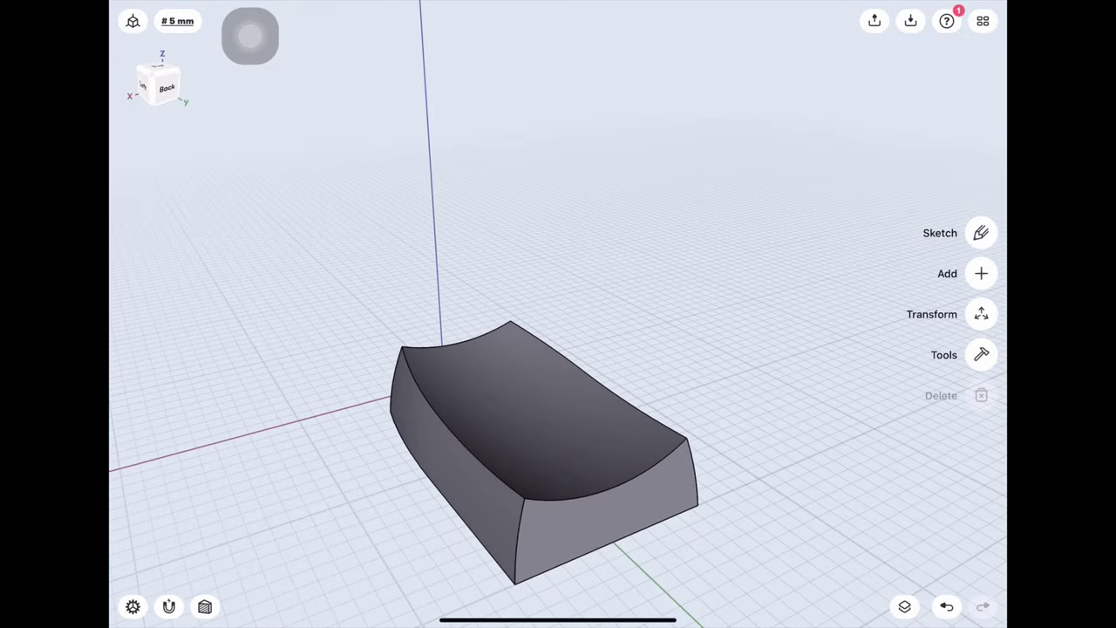
mouse_move(559, 436)
left_mouse_down()
mouse_move(611, 419)
mouse_move(524, 454)
left_mouse_up()
Step: Show Body 03 (1) and hide Body 03 so only the block remains
left_click(904, 606)
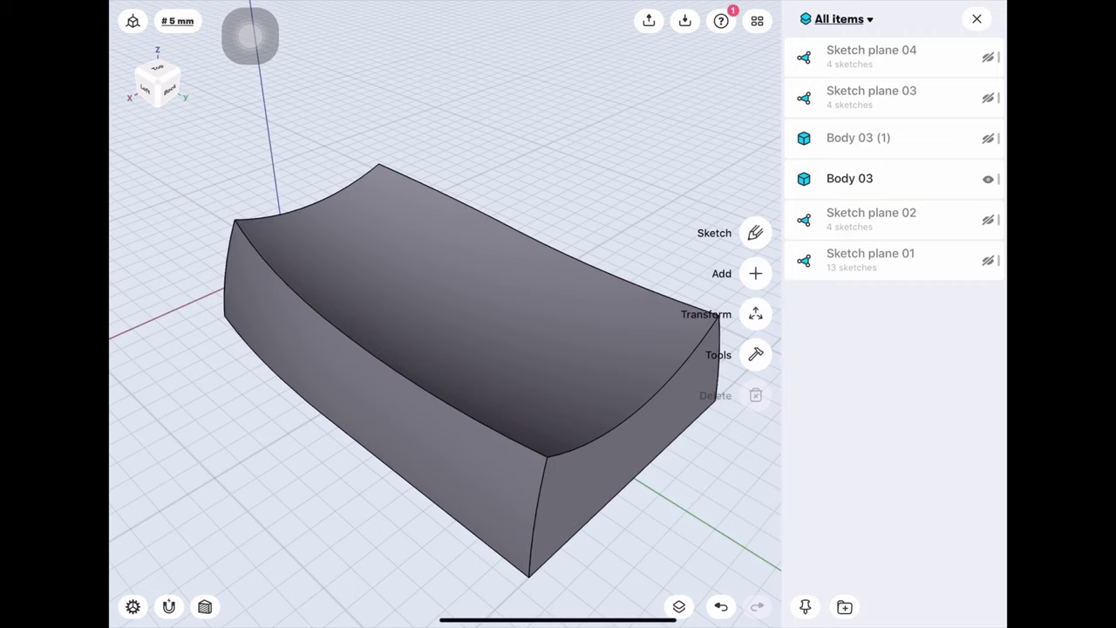
left_click(988, 138)
left_click_drag(436, 393, 471, 384)
left_click(977, 18)
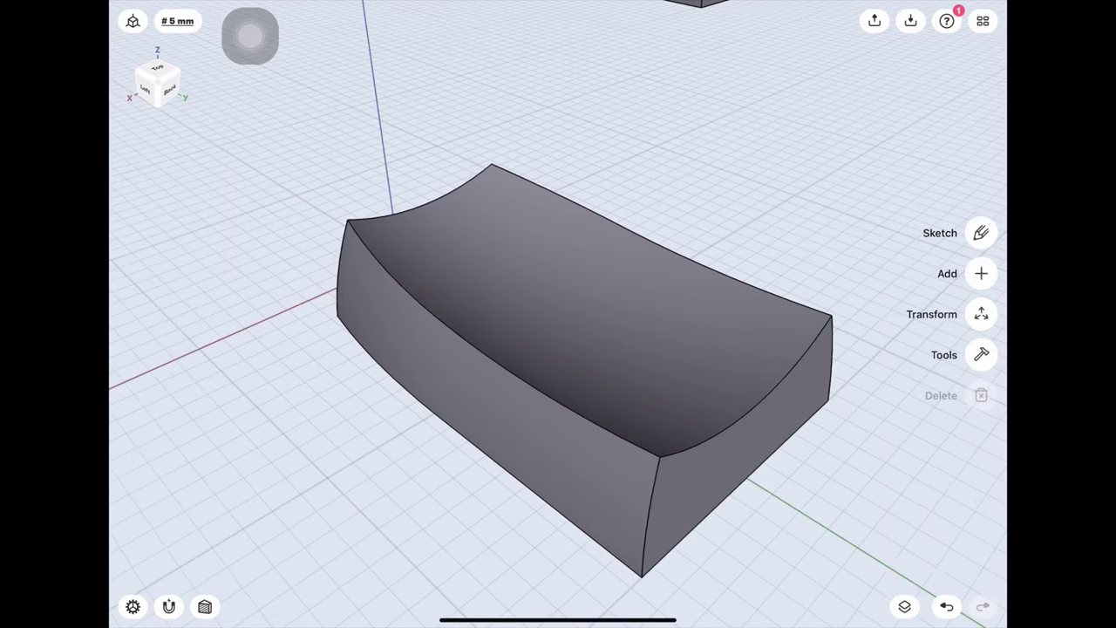
scroll(558, 349, "up", 5)
scroll(558, 349, "down", 5)
left_click(904, 606)
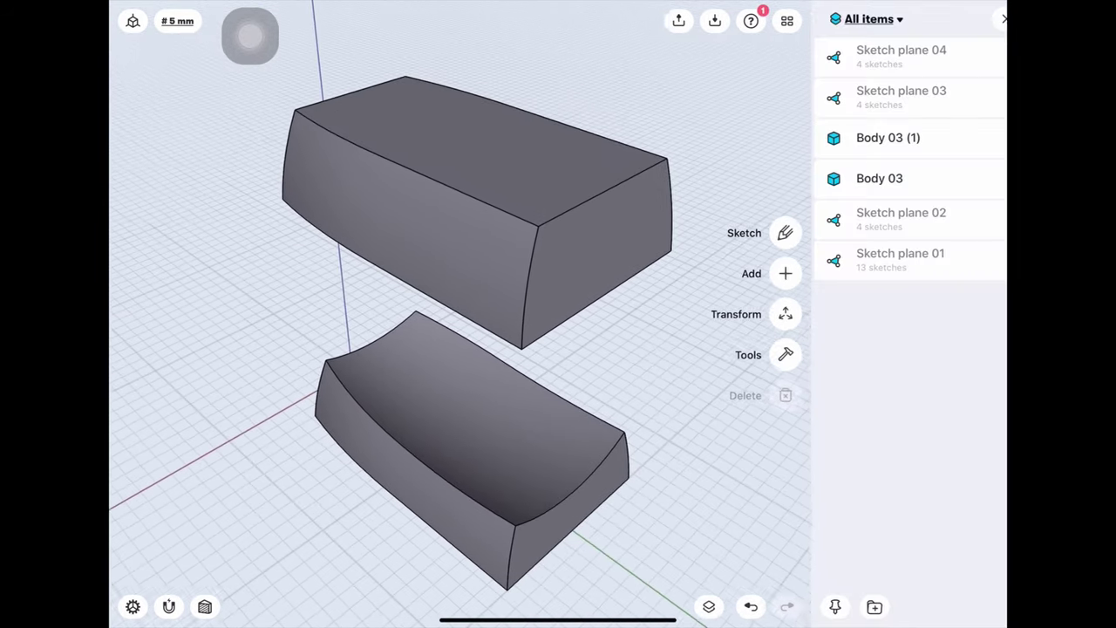
left_click(989, 179)
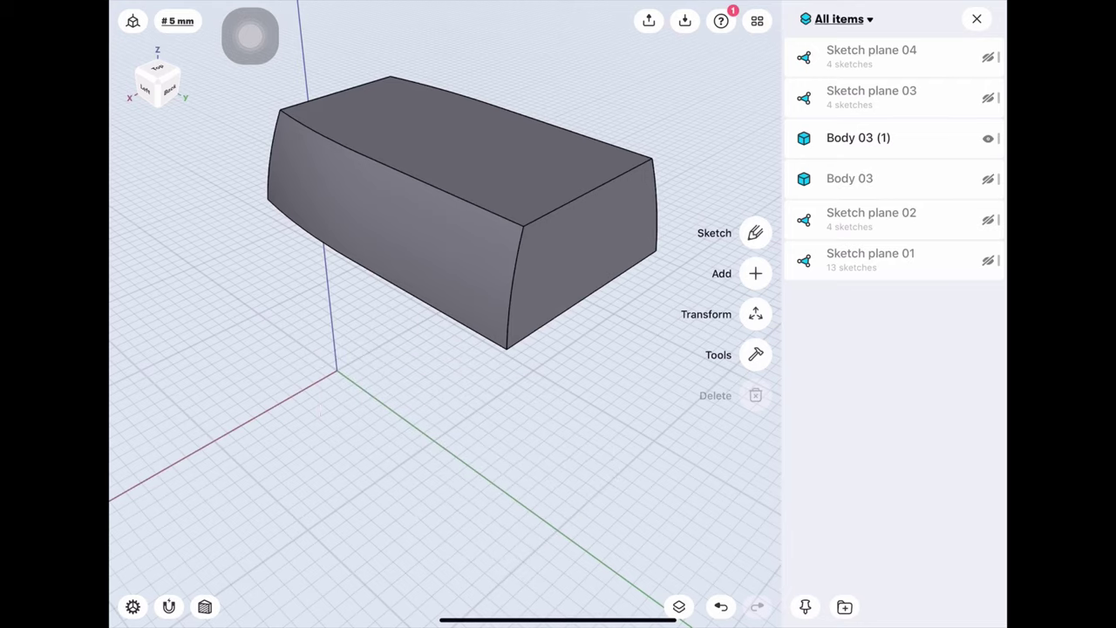
left_click(976, 19)
left_click_drag(436, 261, 436, 453)
Step: Start a sketch on the block's top face and draw a 20 mm line from the origin
left_click(367, 261)
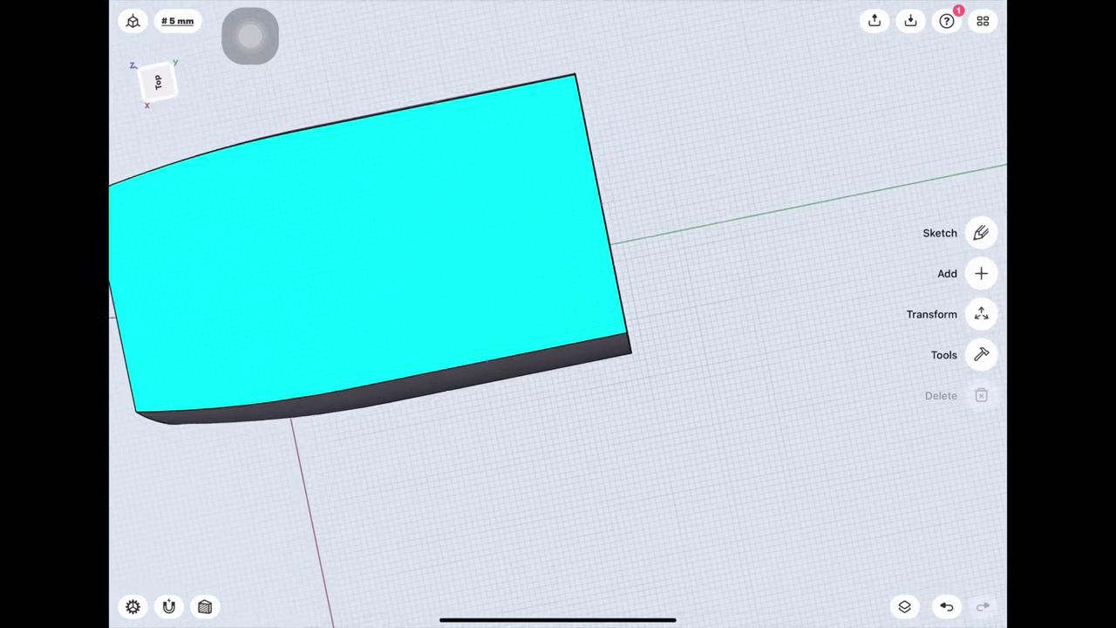
left_click(981, 233)
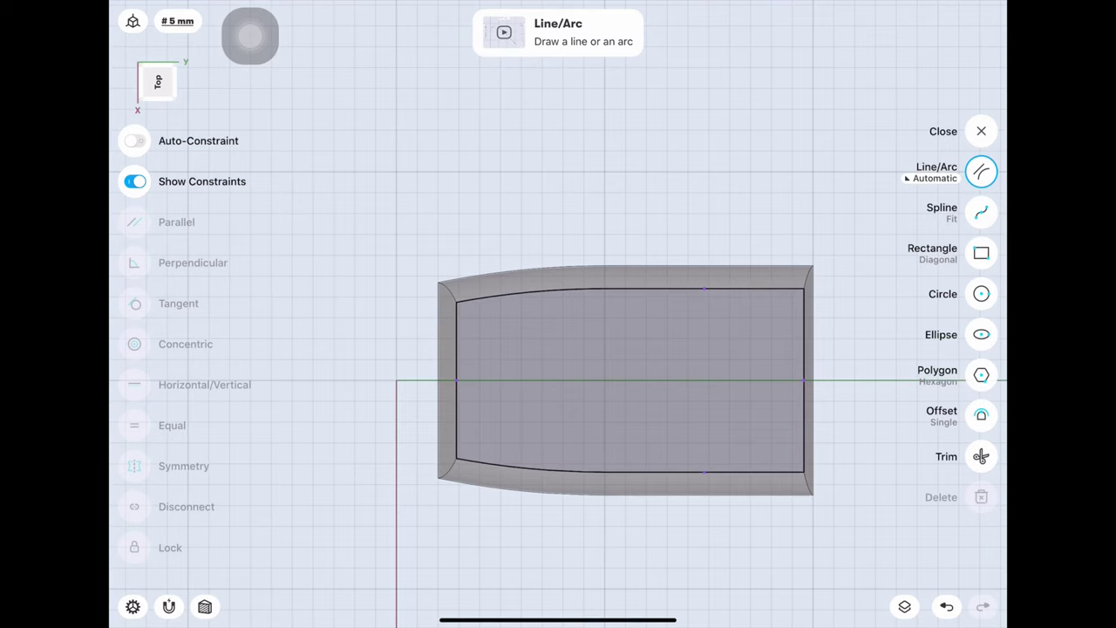
left_click_drag(396, 380, 479, 380)
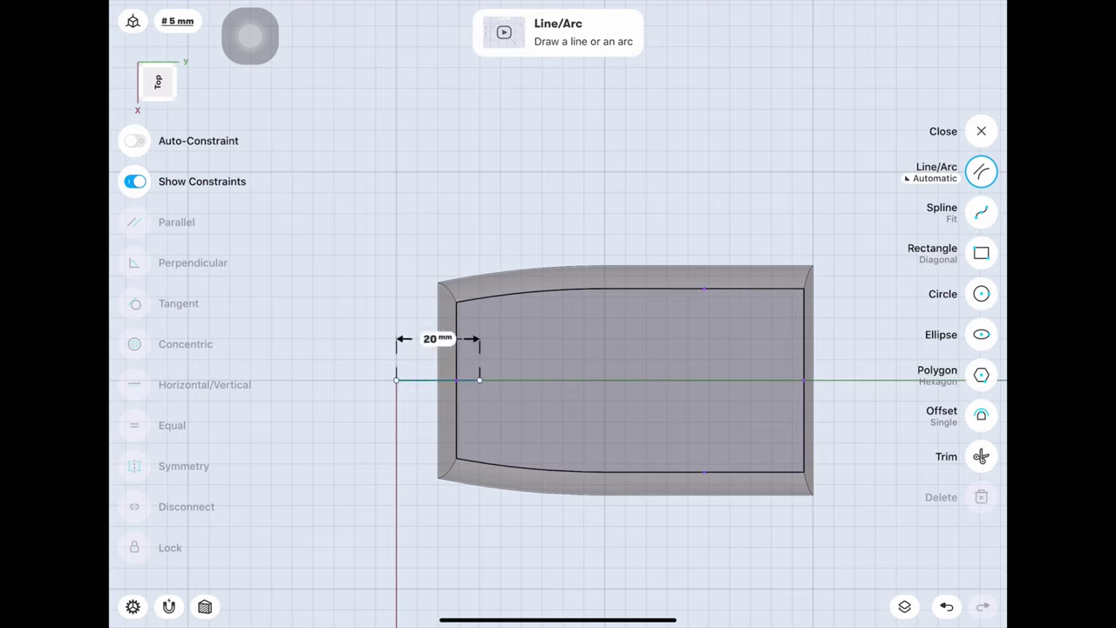
Step: Add a locked 12.5 mm vertical segment at the line's end and begin an arc across the top
left_click_drag(438, 379, 439, 319)
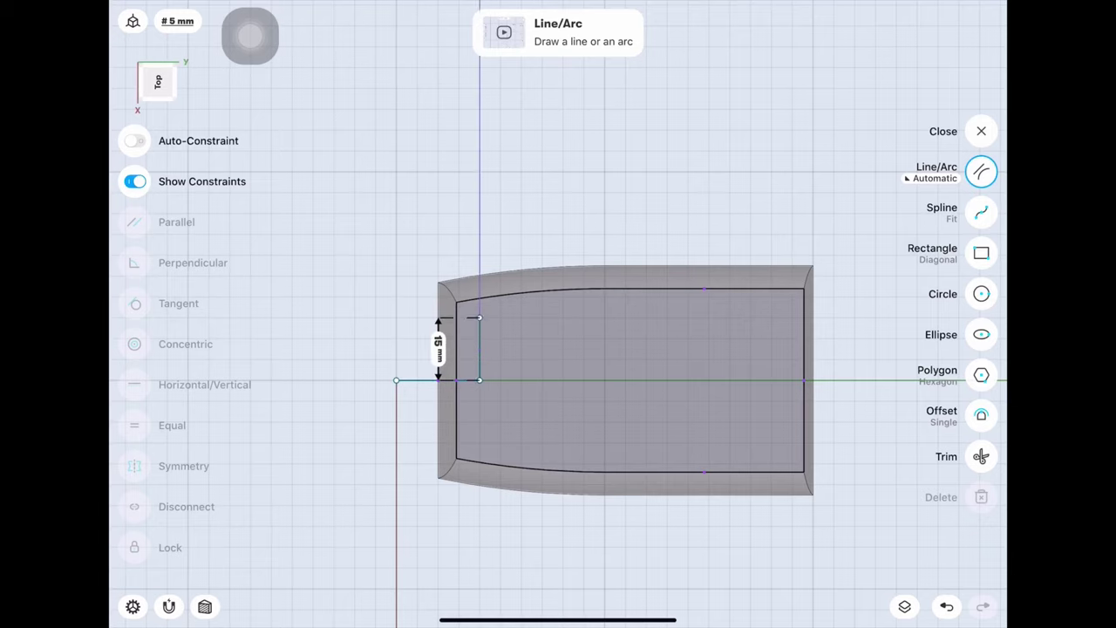
left_click(458, 349)
left_click(393, 406)
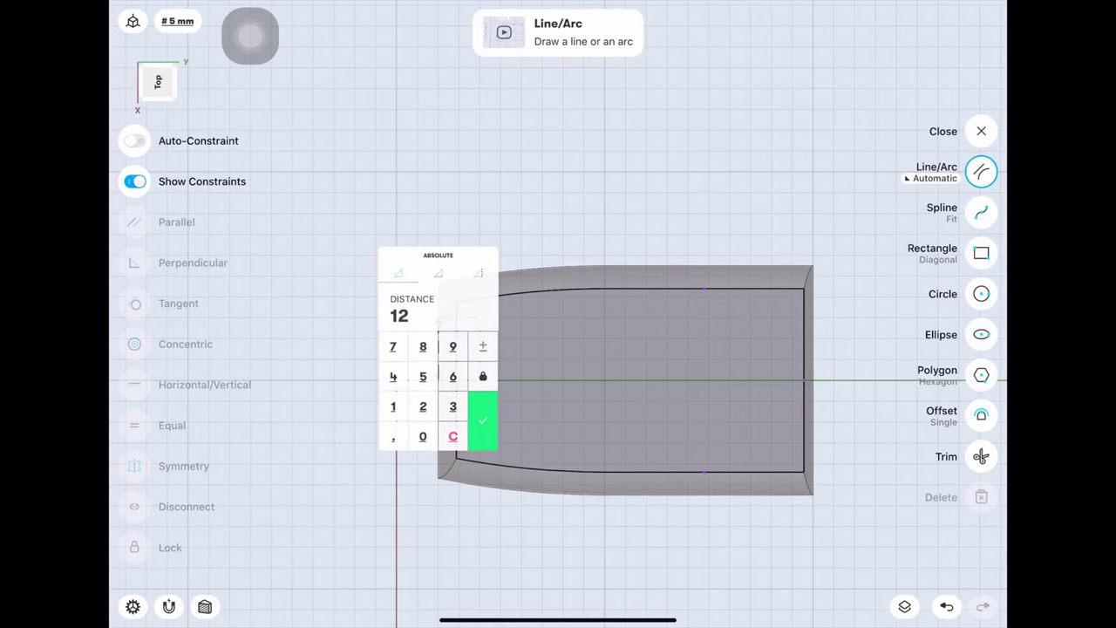
left_click(482, 421)
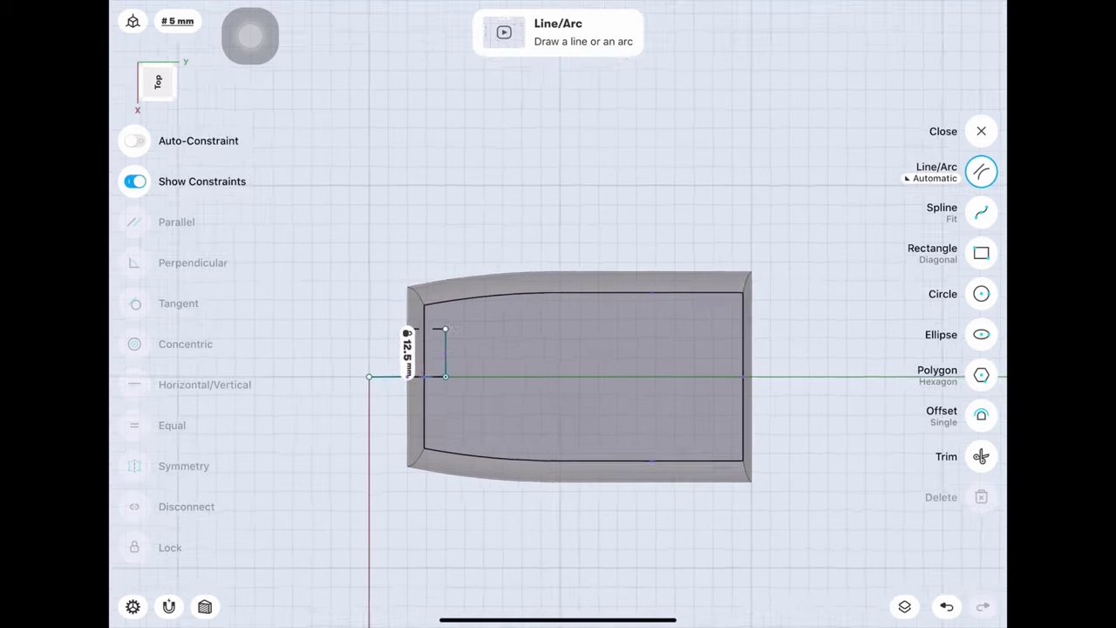
scroll(495, 382, "down", 1)
left_click(401, 340)
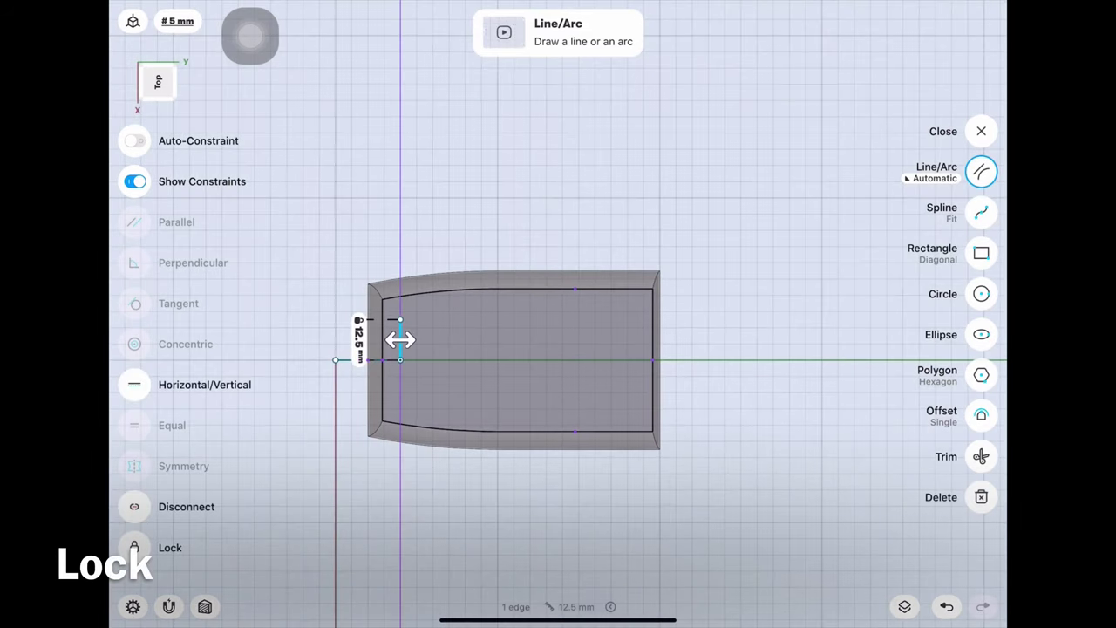
left_click(393, 319)
key("ctrl+z")
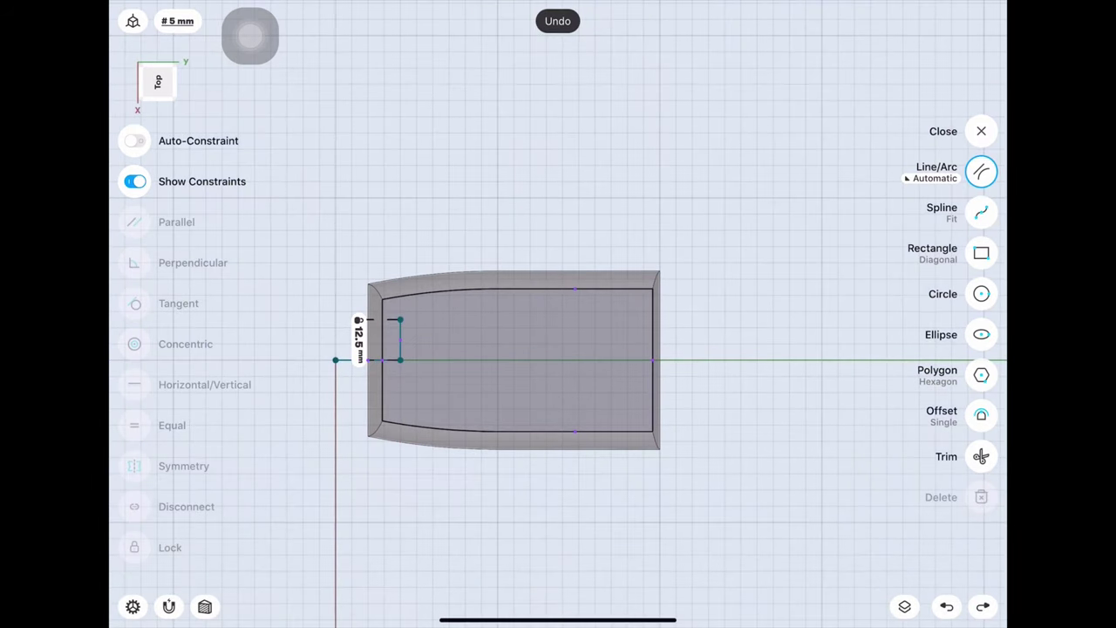
left_click_drag(416, 311, 643, 311)
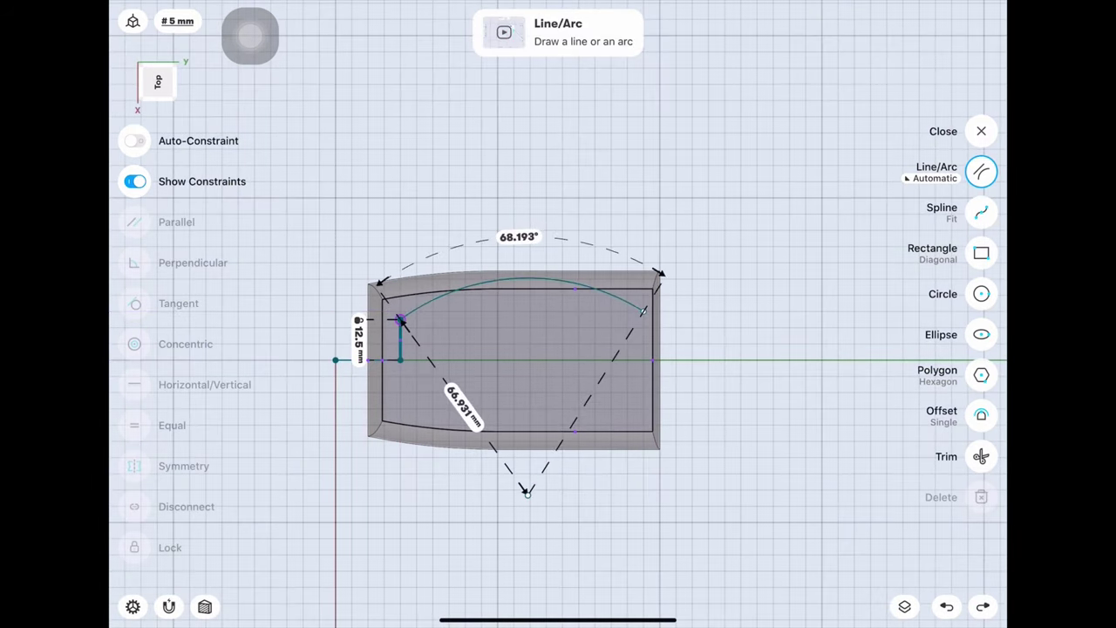
Step: Finish the arc, lengthen the vertical line to 25 mm, and change the 95 mm spacing to 100 mm
left_click(527, 496)
left_click_drag(336, 319, 336, 279)
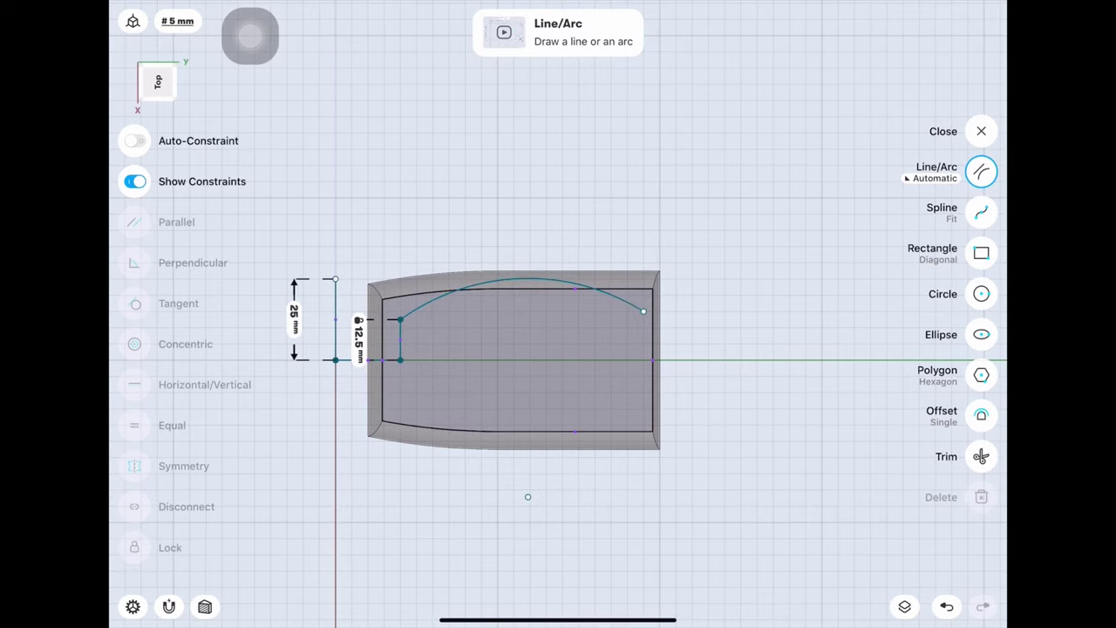
left_click(650, 311)
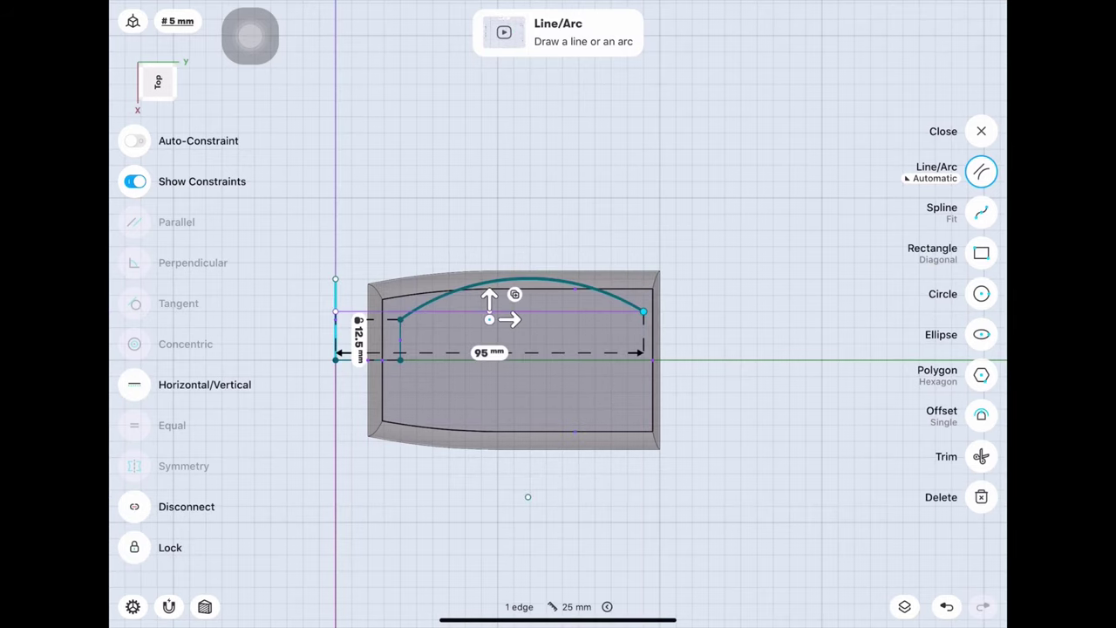
left_click(486, 225)
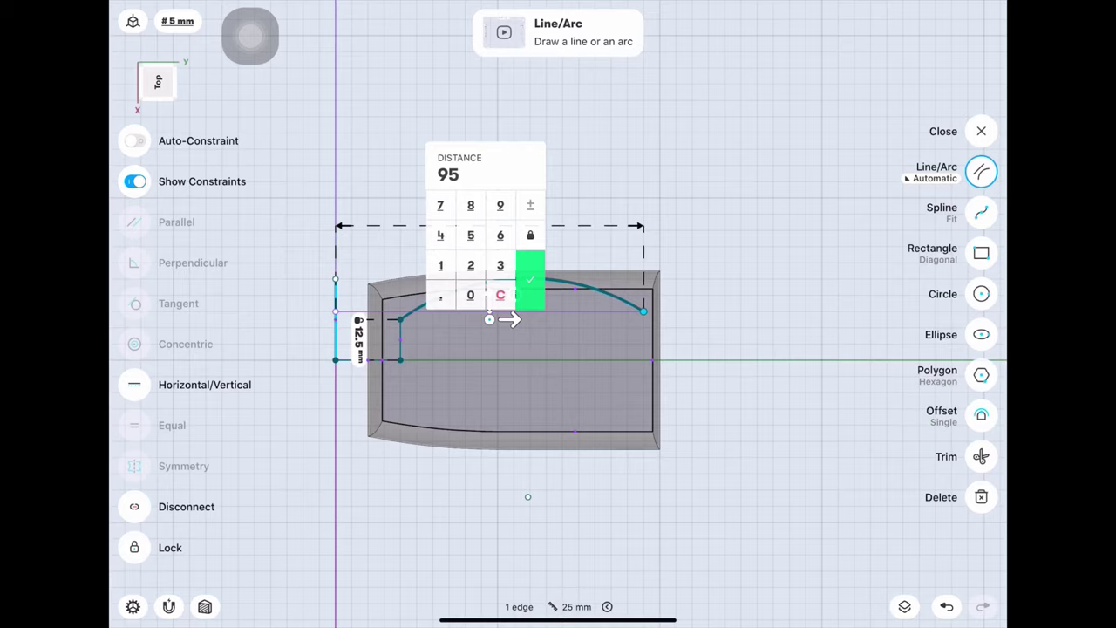
double_click(471, 294)
left_click(531, 279)
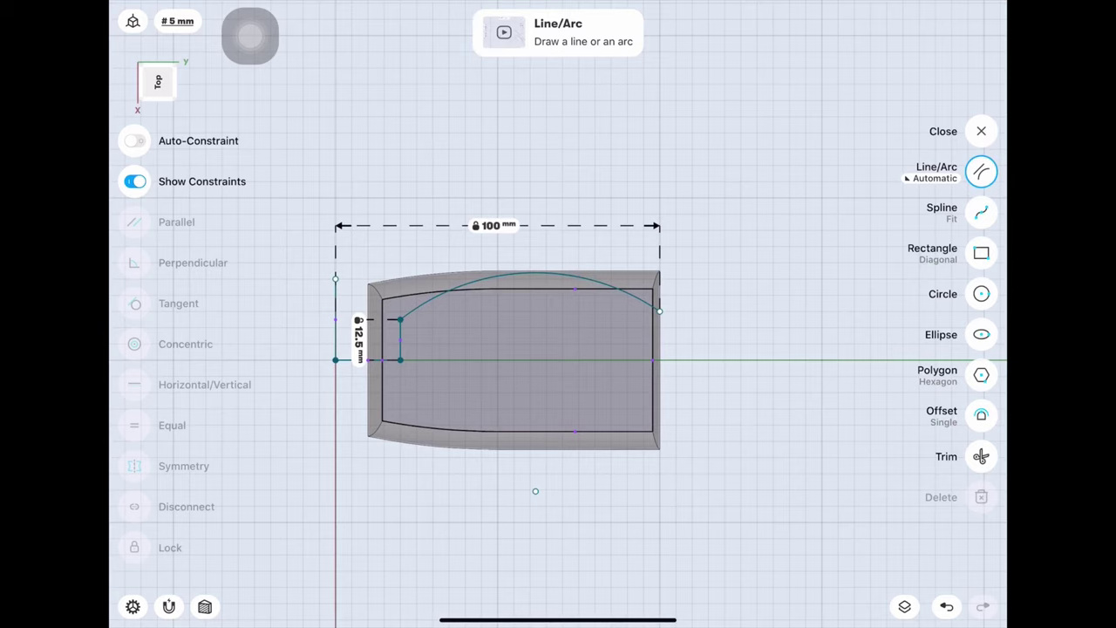
scroll(661, 212, "down", 1)
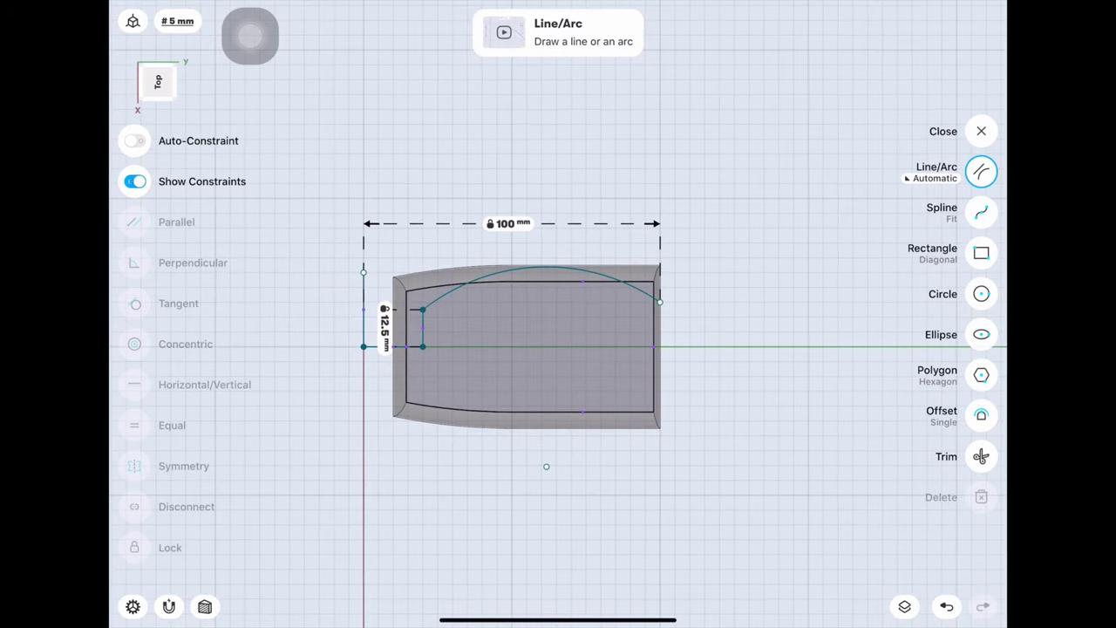
Step: Fix the arc's centre 70 mm from the left line
left_click(546, 466)
left_click(364, 305)
left_click(406, 508)
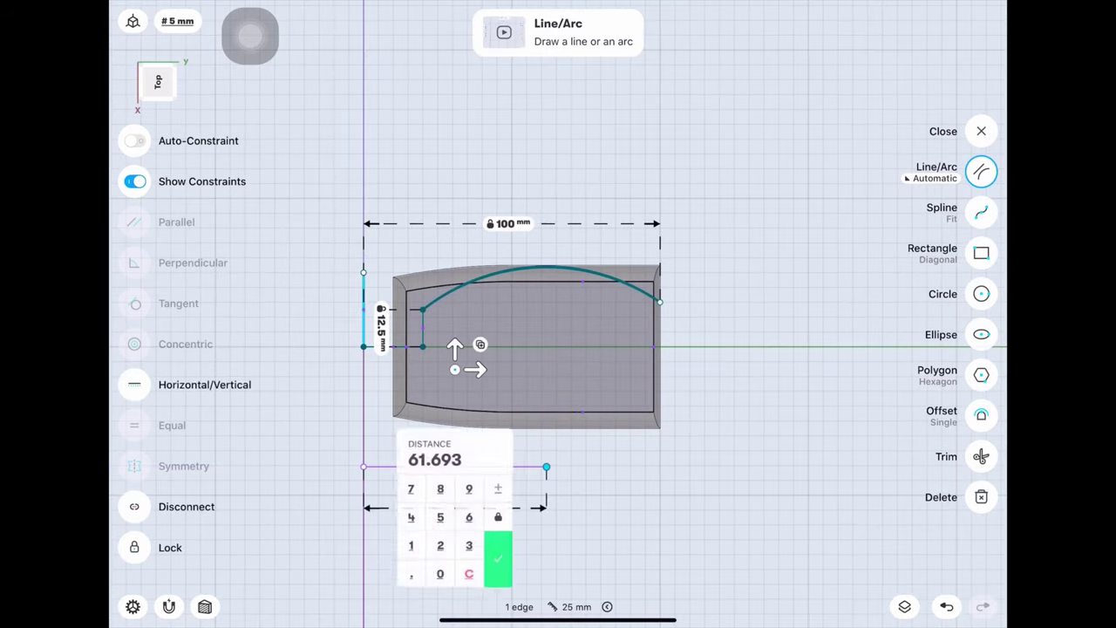
left_click(409, 487)
left_click(439, 577)
left_click(499, 563)
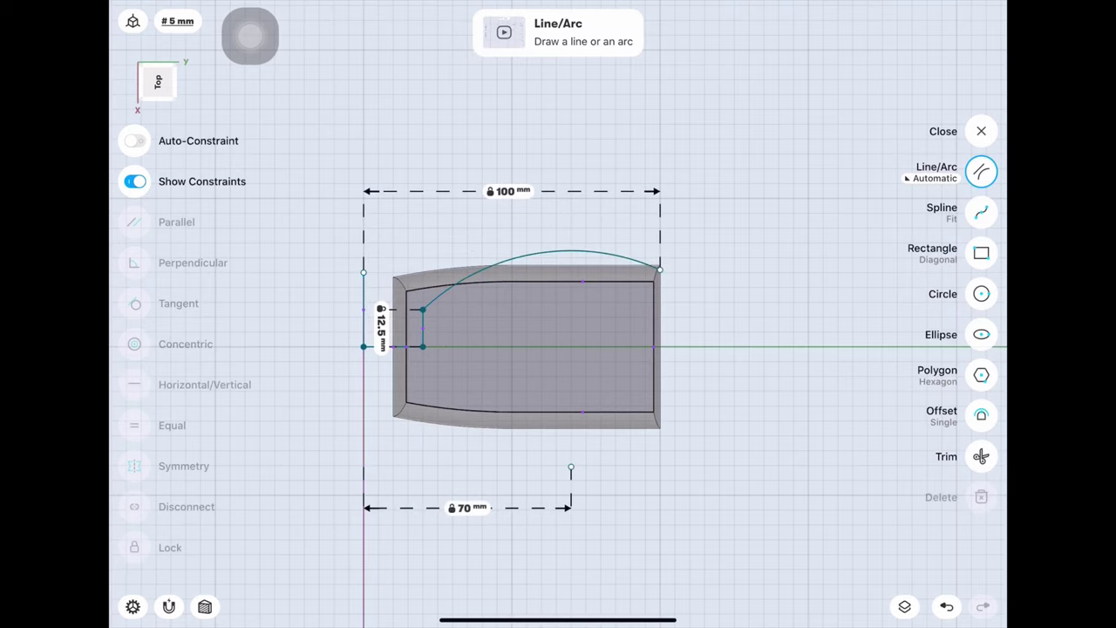
Step: Set the arc radius to 300 mm and move the 12.5 mm dimension label to the left
left_click(572, 468)
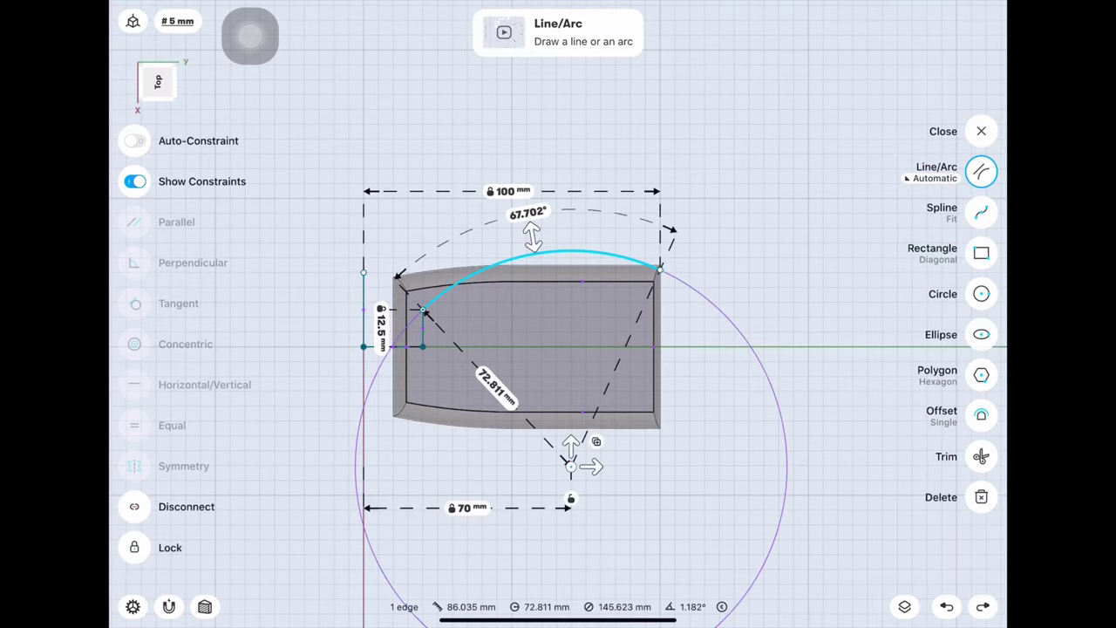
left_click(495, 385)
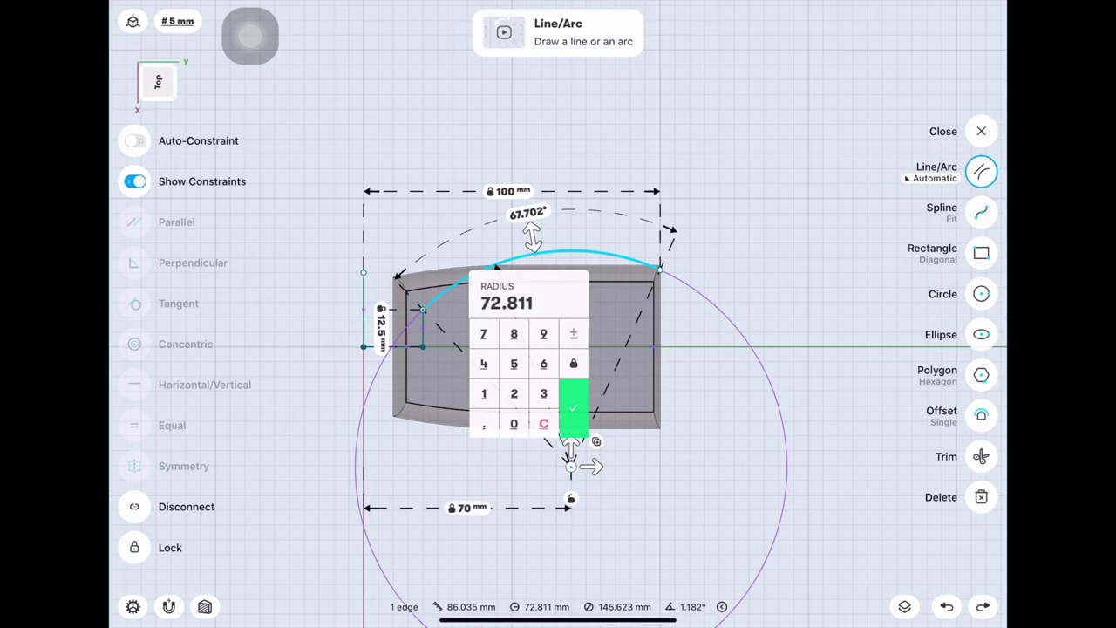
left_click(544, 393)
left_click(513, 424)
left_click(514, 423)
left_click(573, 407)
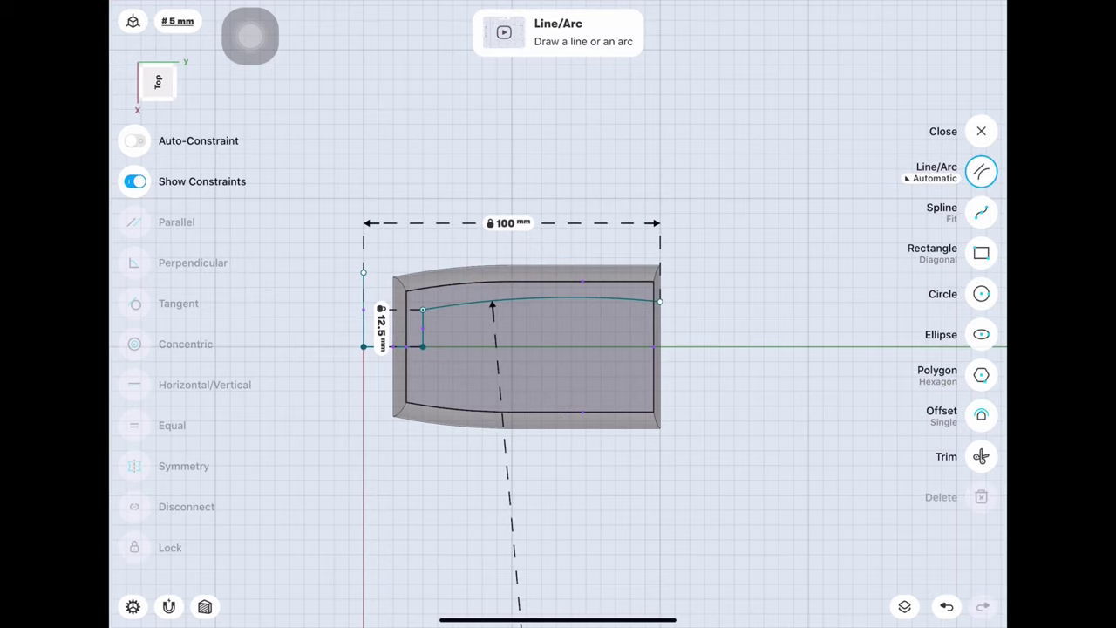
scroll(573, 261, "down", 3)
scroll(574, 261, "down", 3)
scroll(574, 261, "down", 2)
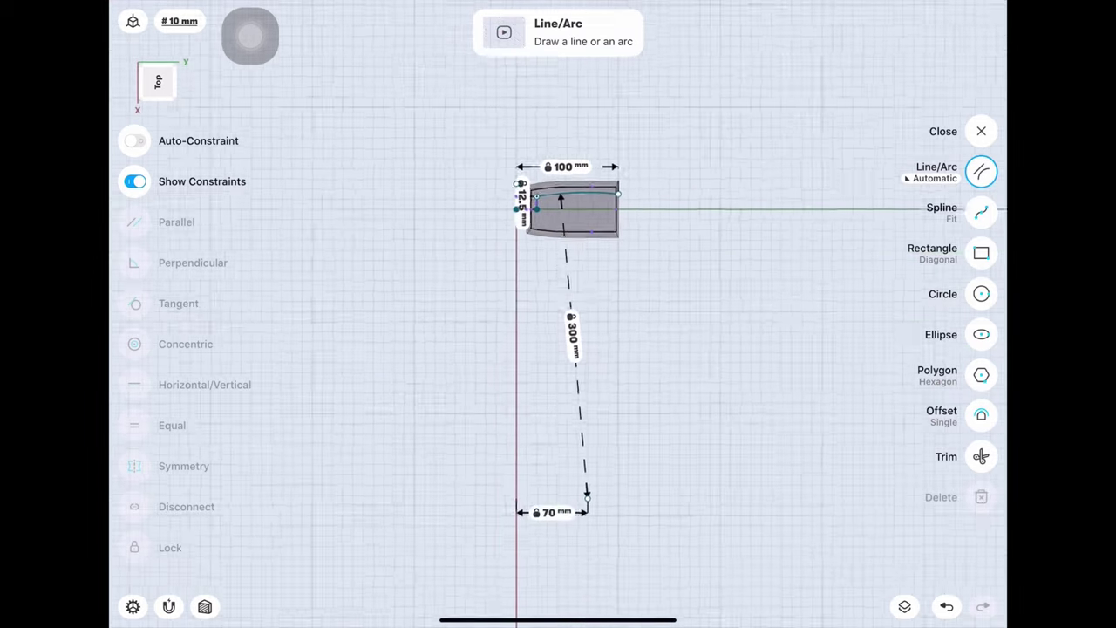
scroll(571, 183, "up", 3)
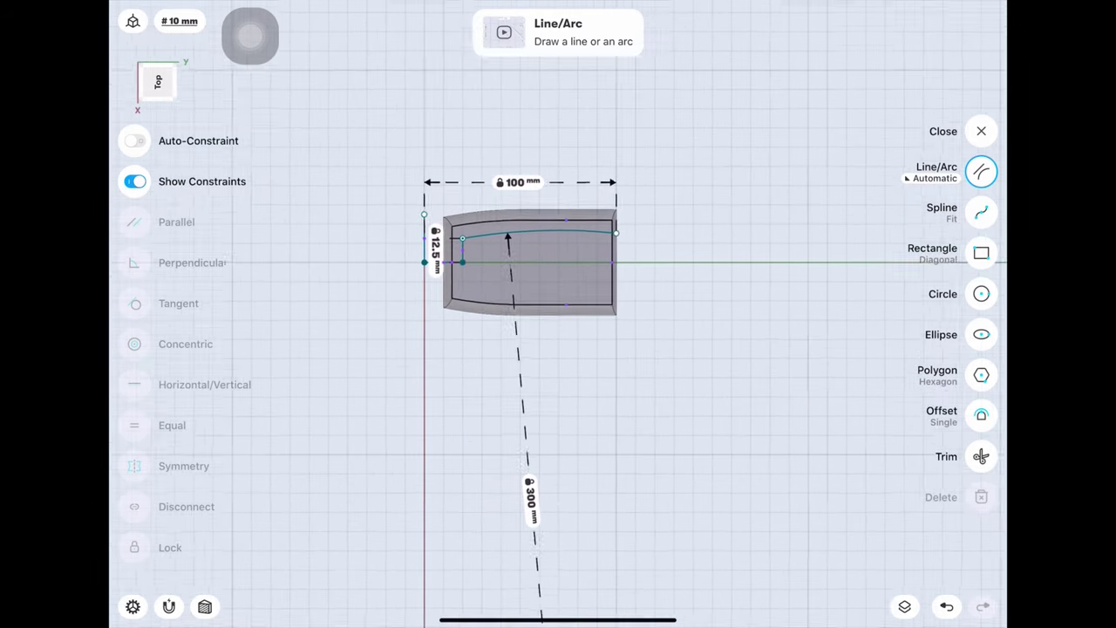
scroll(571, 183, "up", 1)
left_click_drag(451, 259, 384, 270)
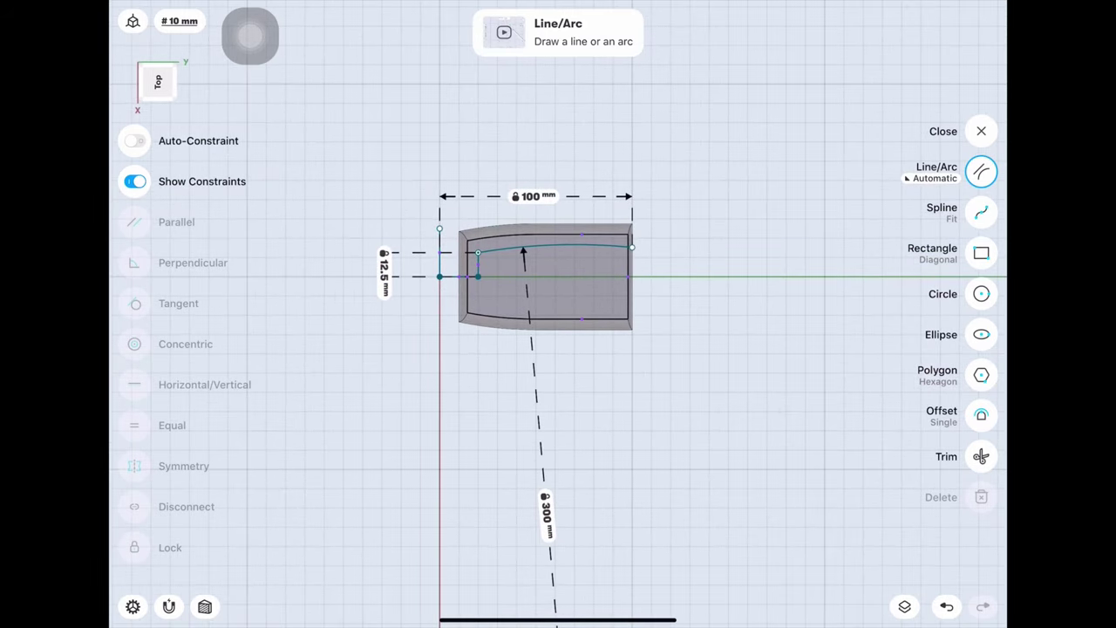
scroll(584, 179, "up", 2)
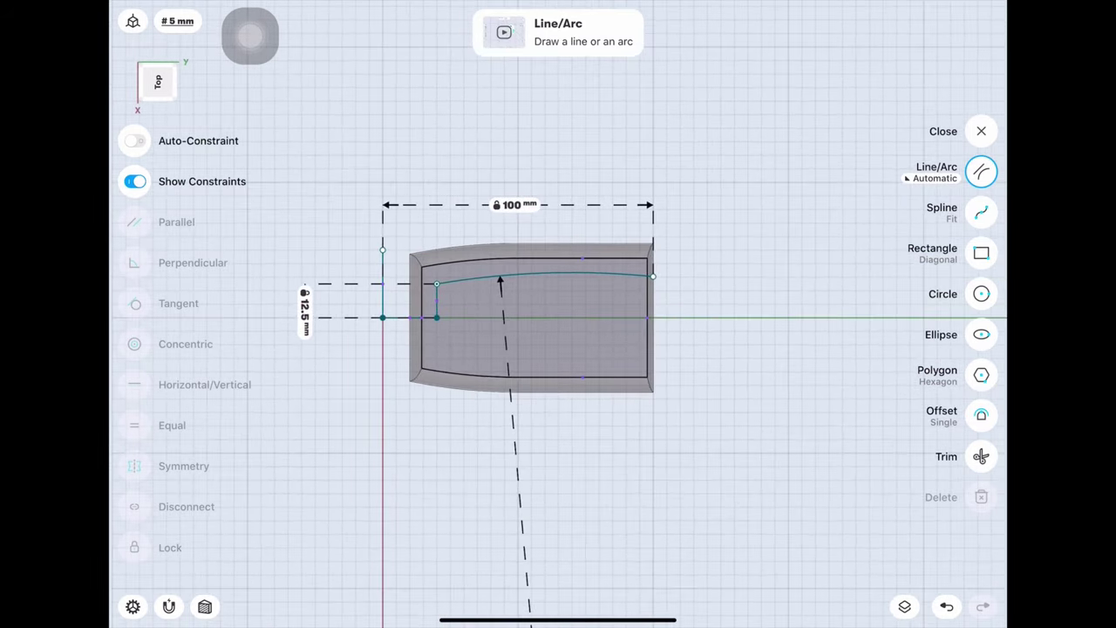
scroll(532, 314, "down", 1)
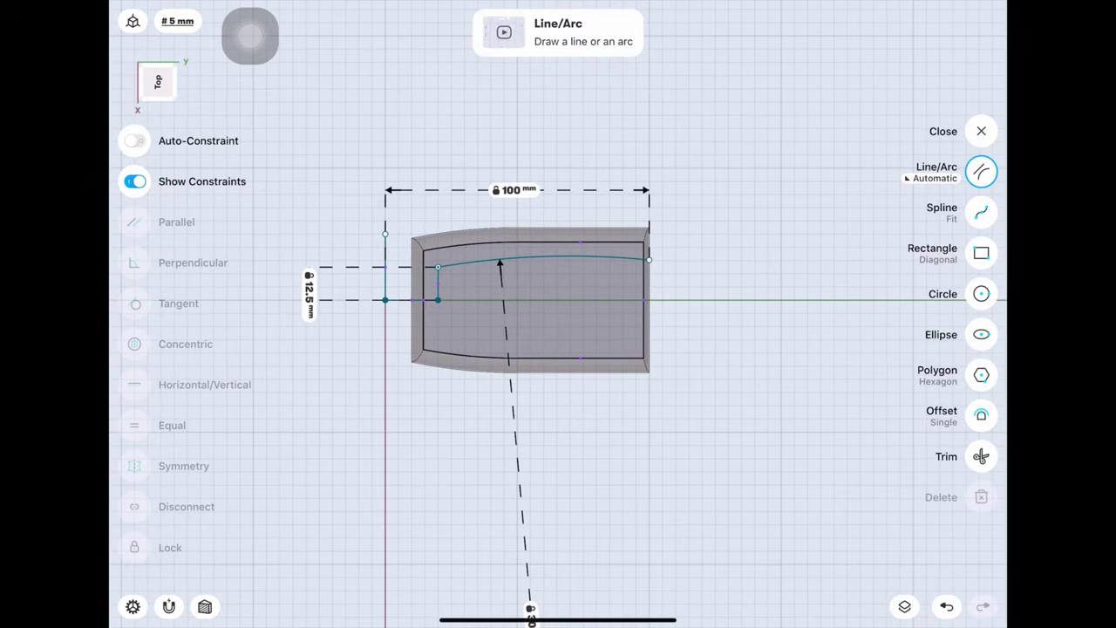
Step: Mirror a copy of the sketch curve across the horizontal grid axis
left_click(981, 131)
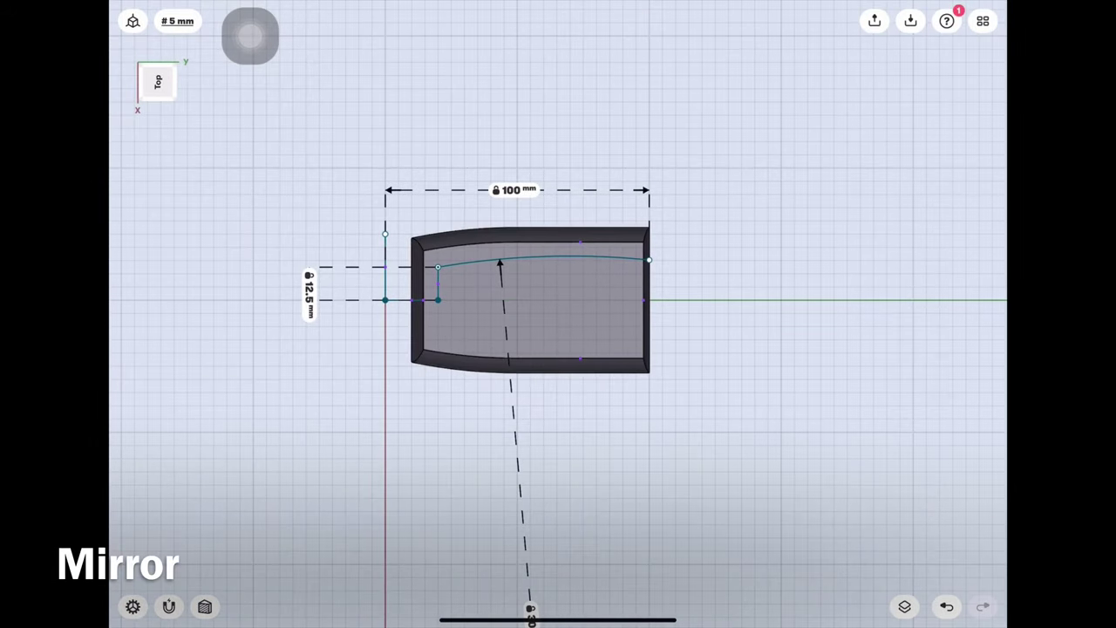
left_click(982, 416)
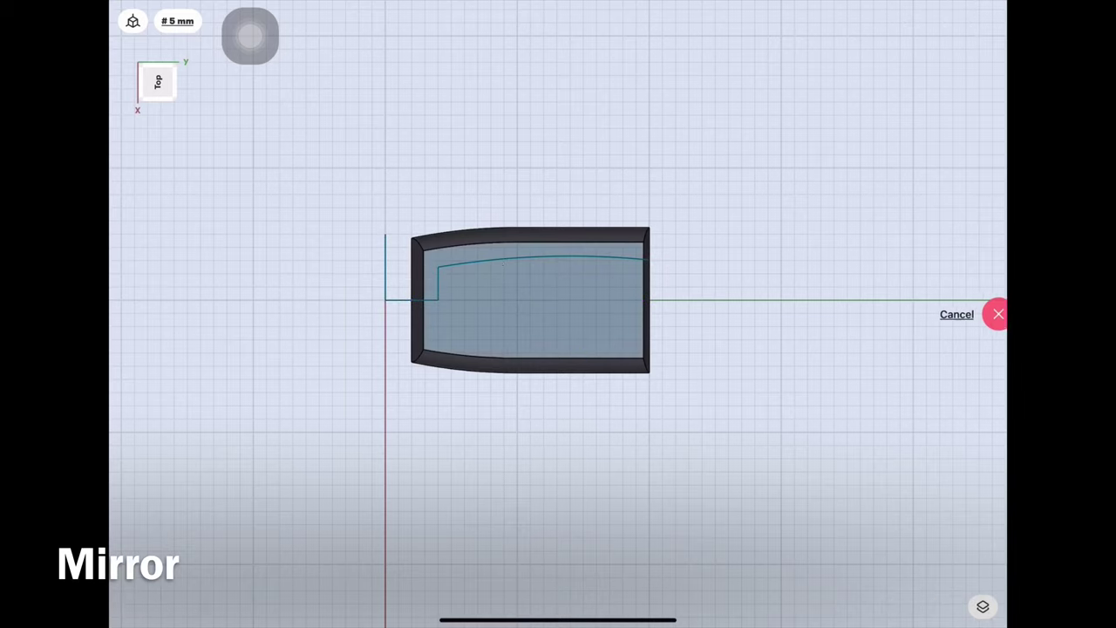
left_click(981, 294)
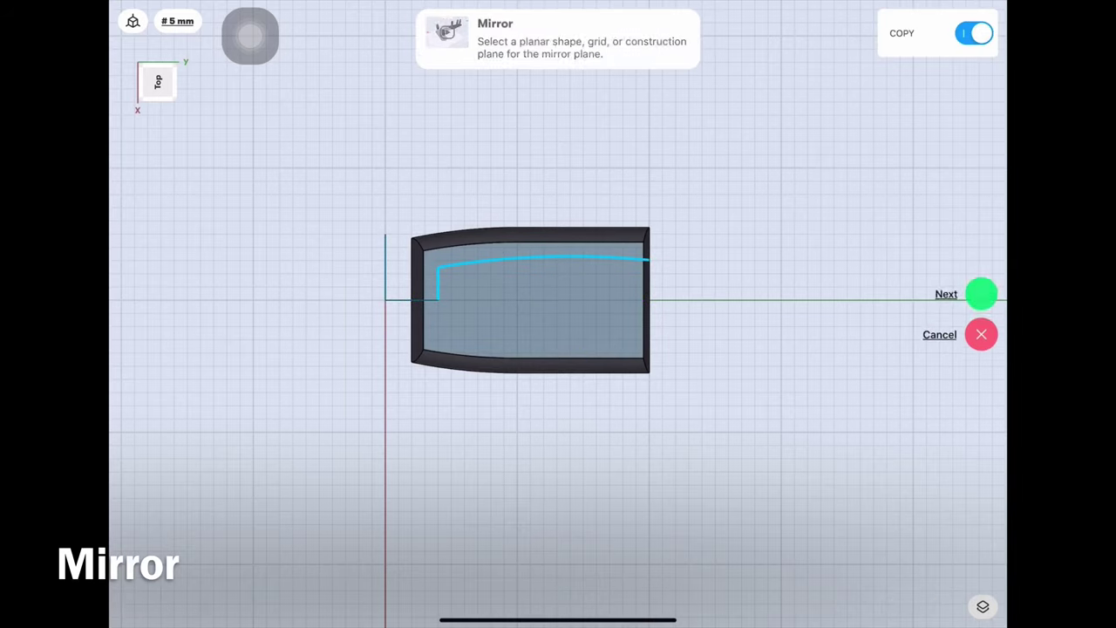
left_click(785, 300)
left_click(981, 294)
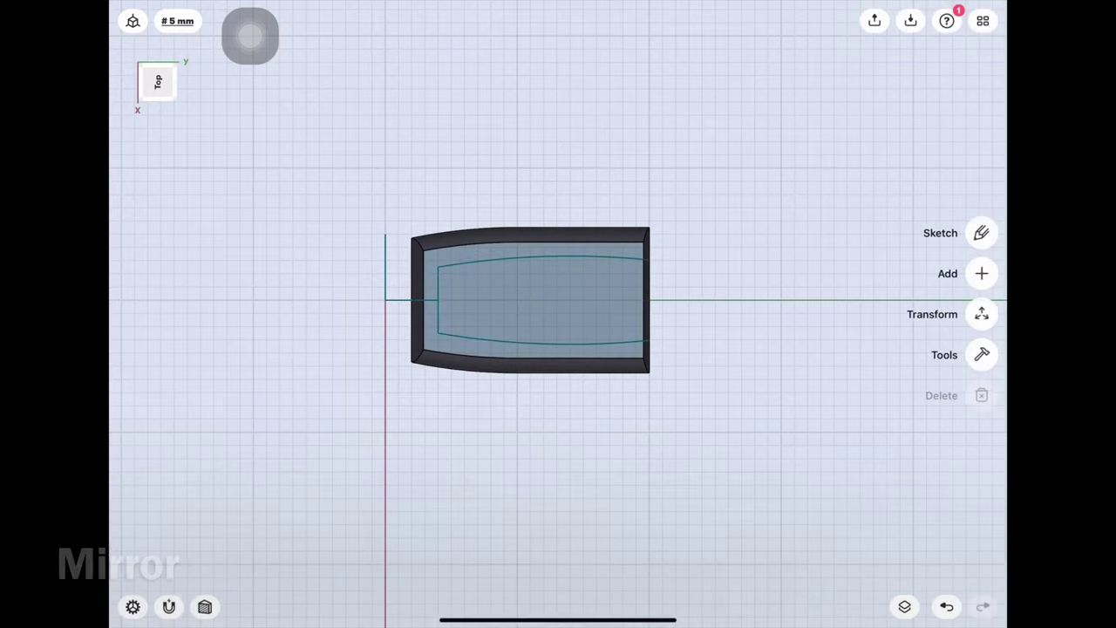
Step: Delete the two leftover left stub edges from the sketch
left_click(982, 233)
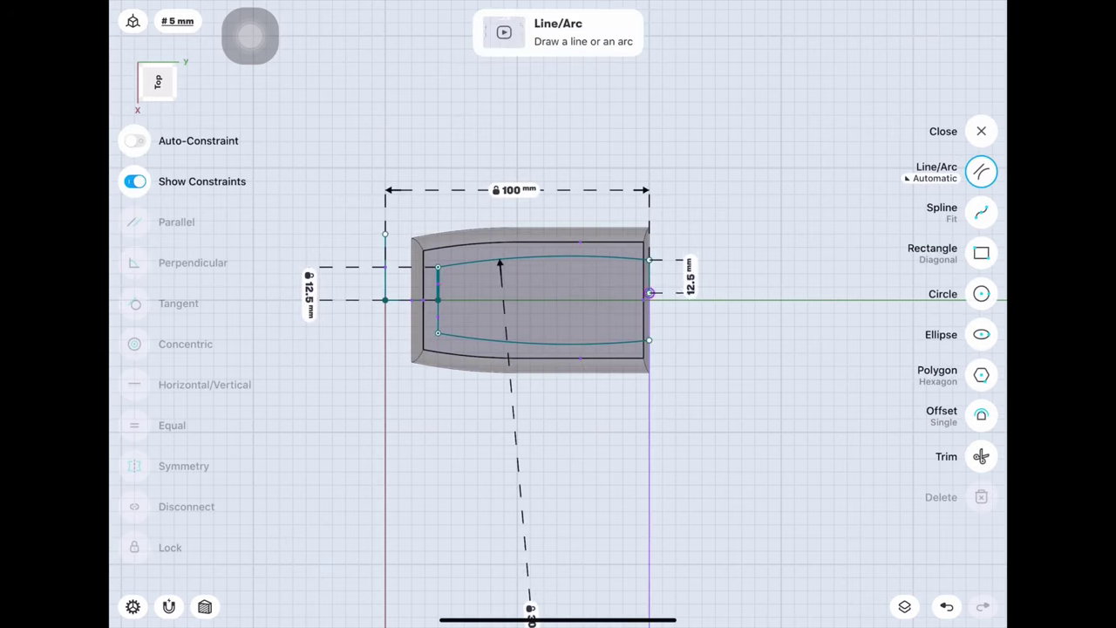
key("Escape")
left_click(411, 297)
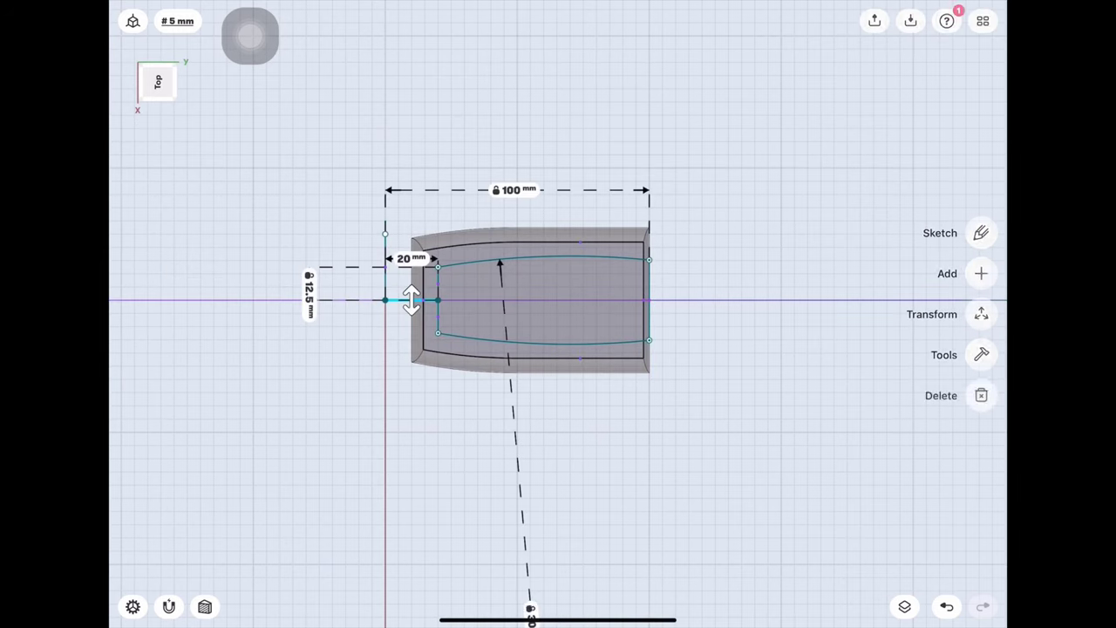
left_click(411, 266)
key("Delete")
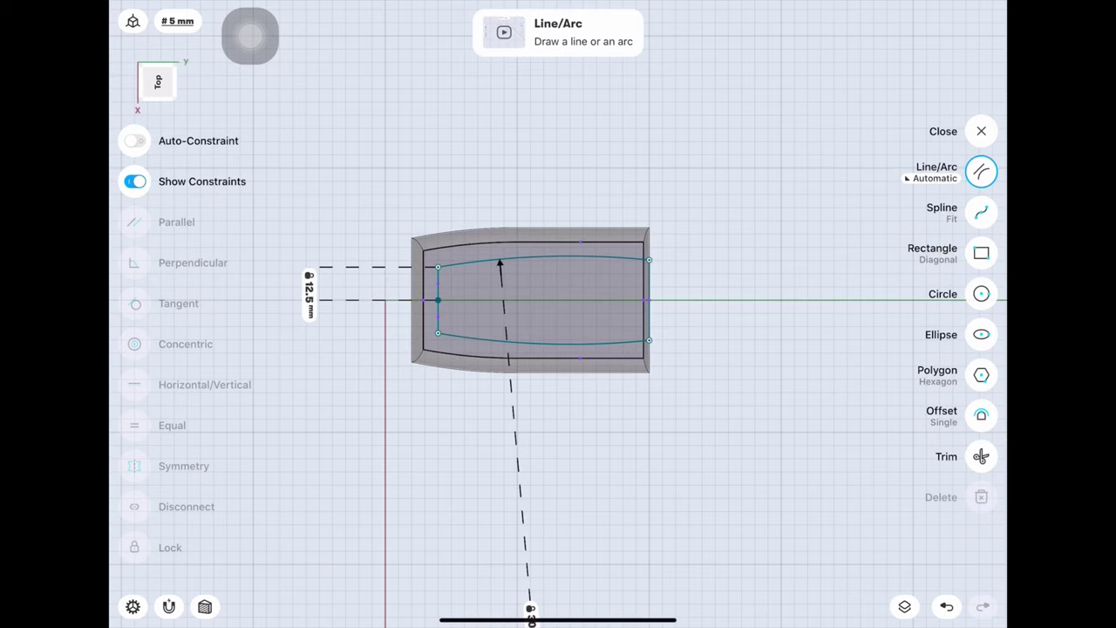
key("Escape")
left_click_drag(558, 392, 663, 332)
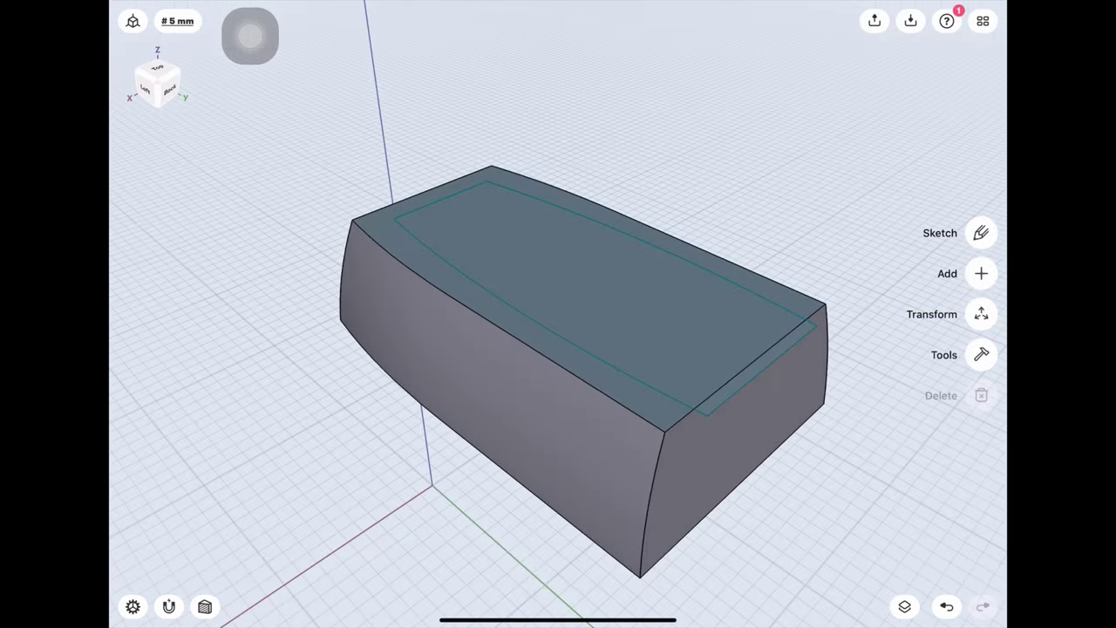
Step: Extrude the outlined top region 15 mm down into the keycap body
left_click_drag(576, 375, 488, 388)
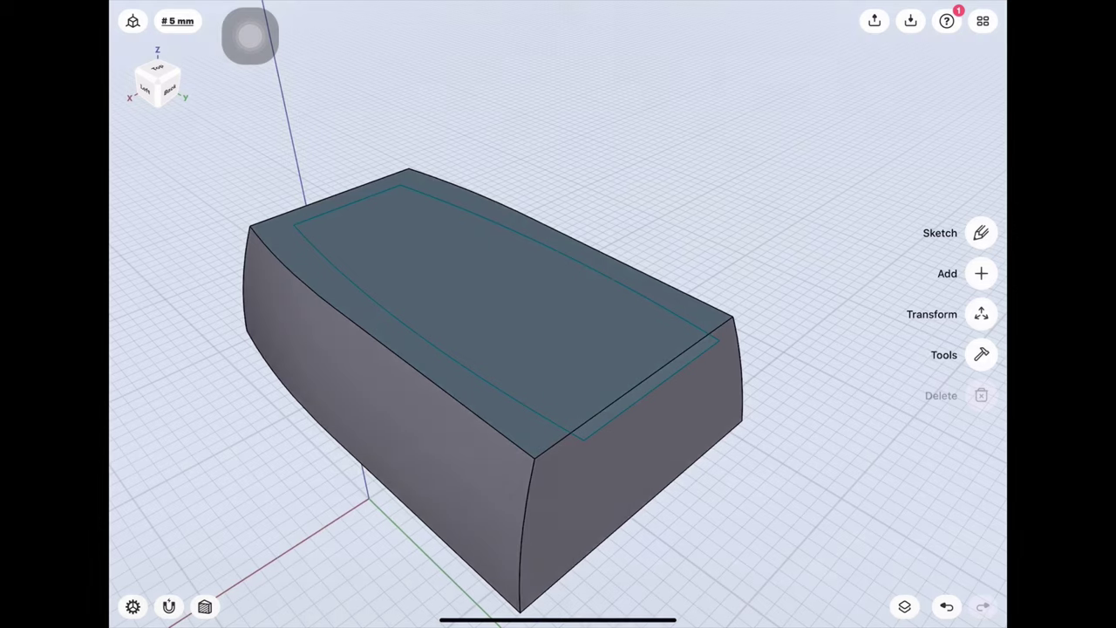
left_click(982, 354)
left_click(982, 110)
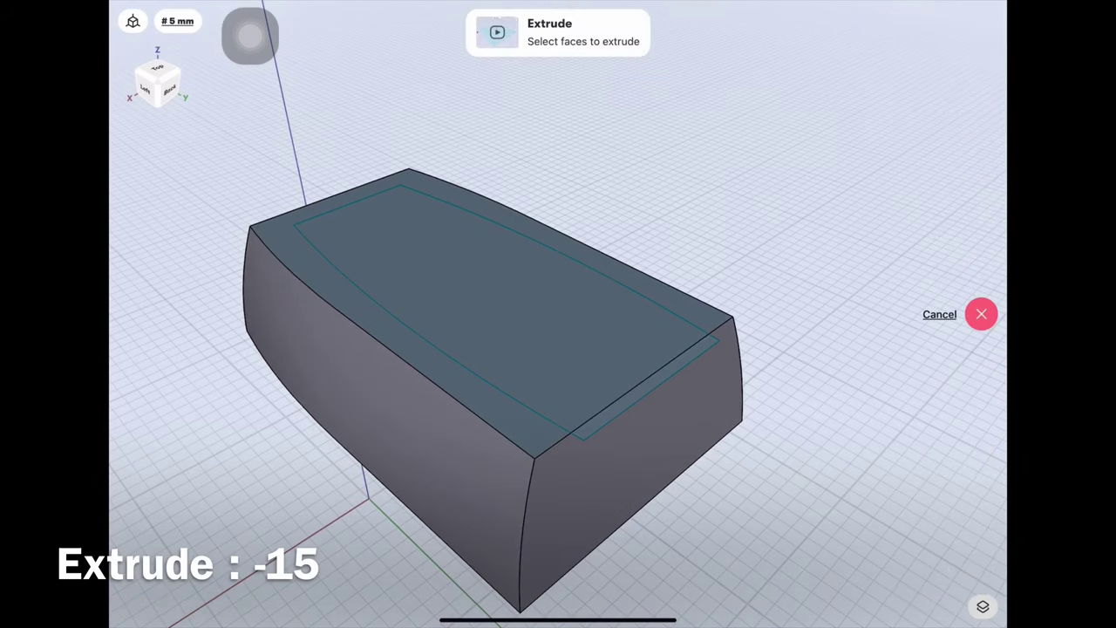
left_click(471, 262)
scroll(624, 392, "up", 5)
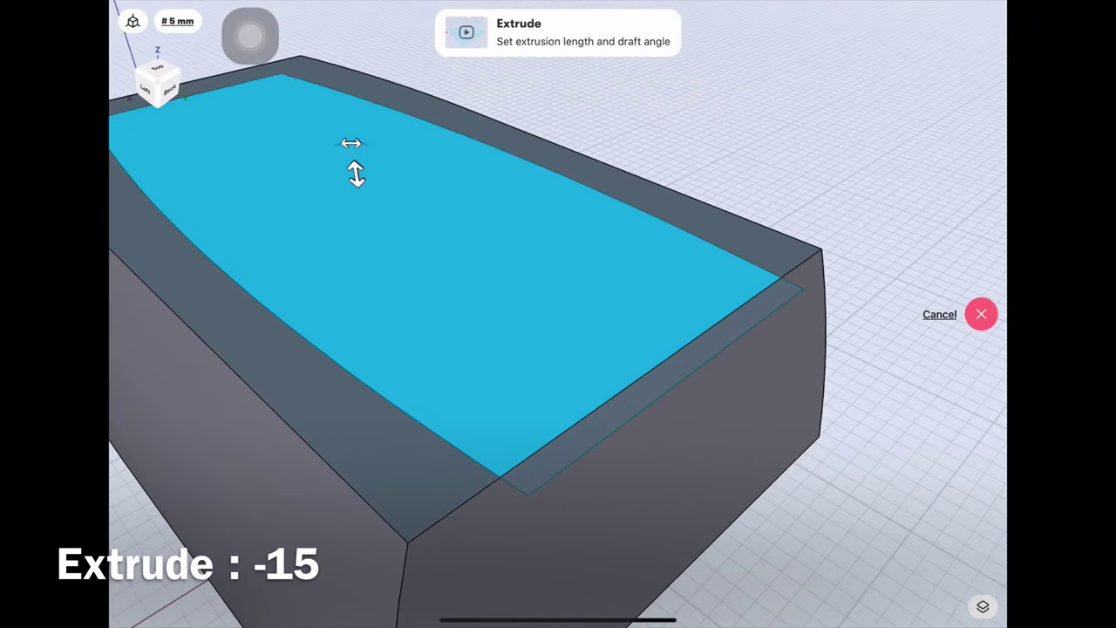
scroll(558, 314, "down", 4)
scroll(558, 314, "down", 2)
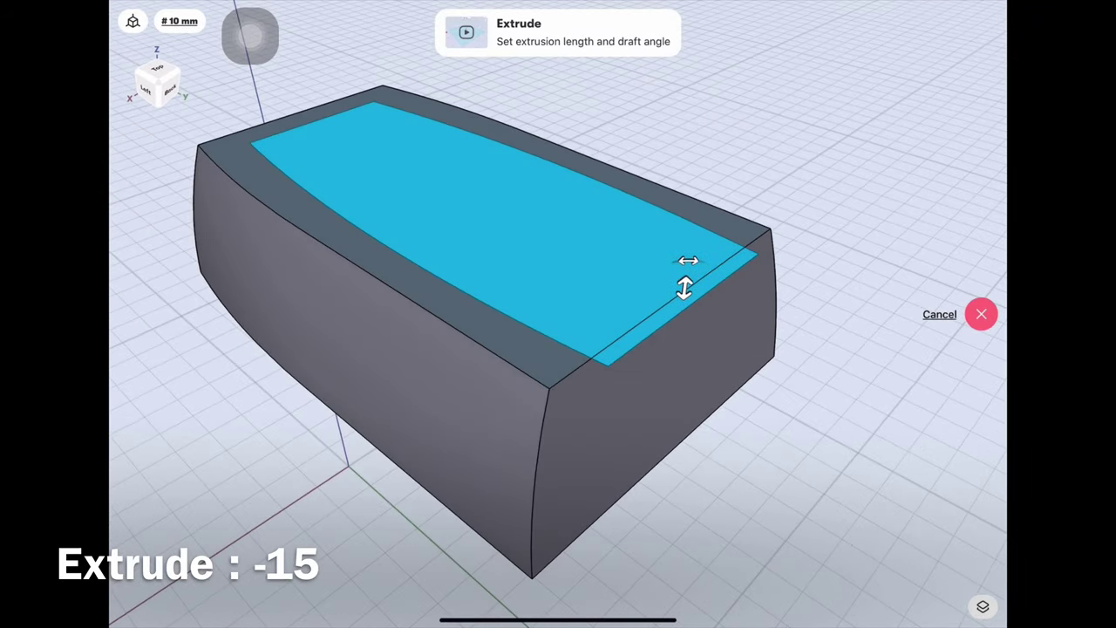
left_click_drag(685, 288, 670, 404)
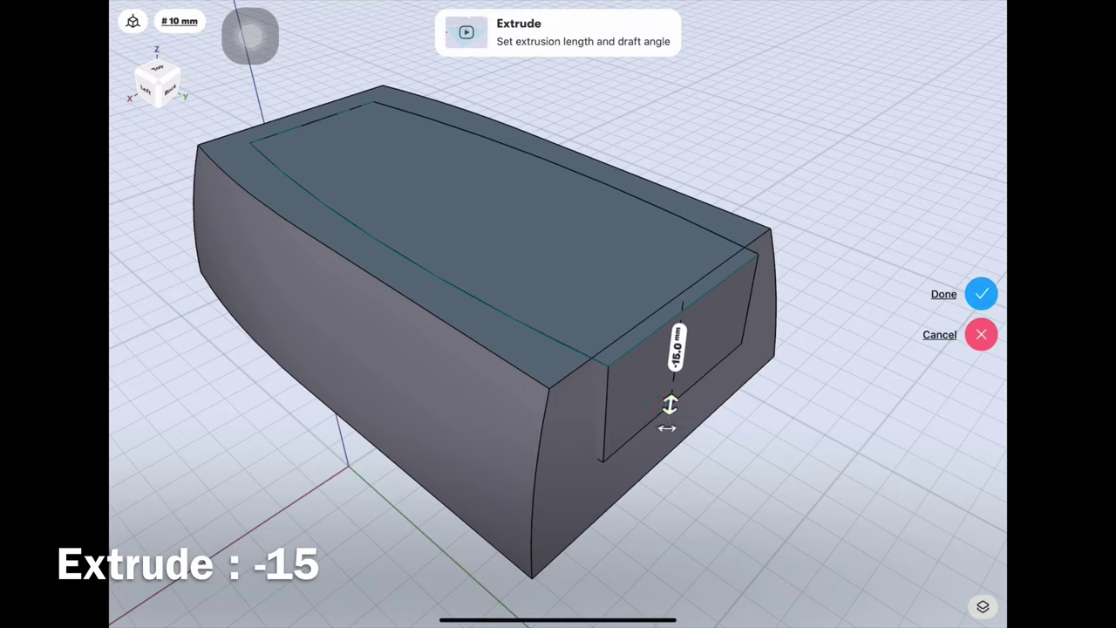
Step: Give the cut walls a 15° draft and finish the extrusion
mouse_move(667, 427)
left_mouse_down()
mouse_move(655, 424)
mouse_move(679, 427)
left_mouse_up()
left_click(708, 412)
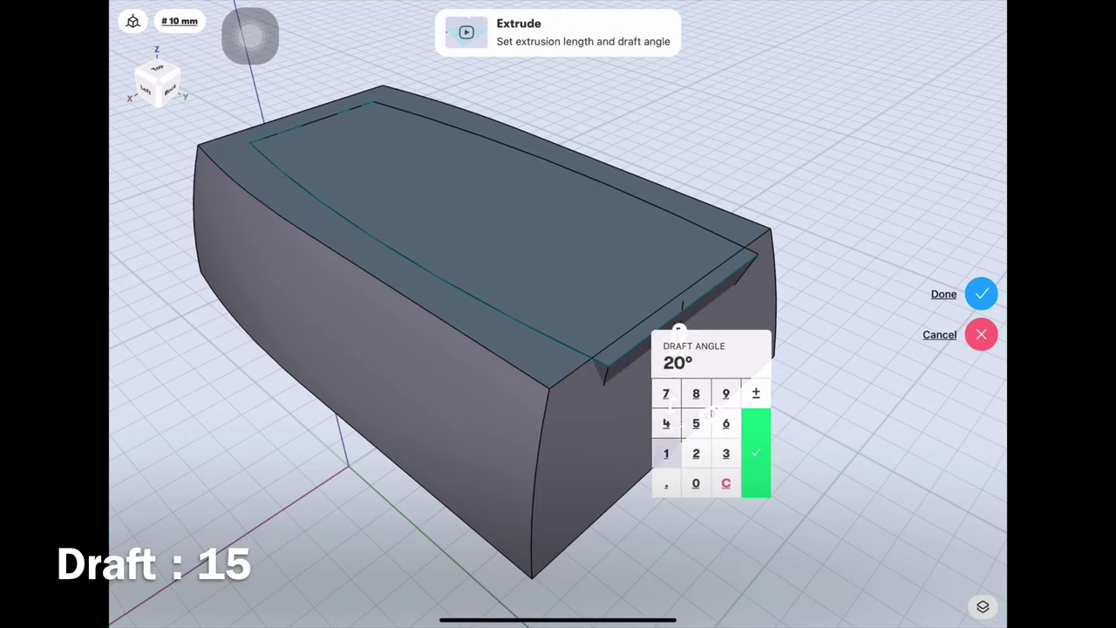
left_click(666, 453)
left_click(696, 423)
left_click(756, 453)
left_click(981, 294)
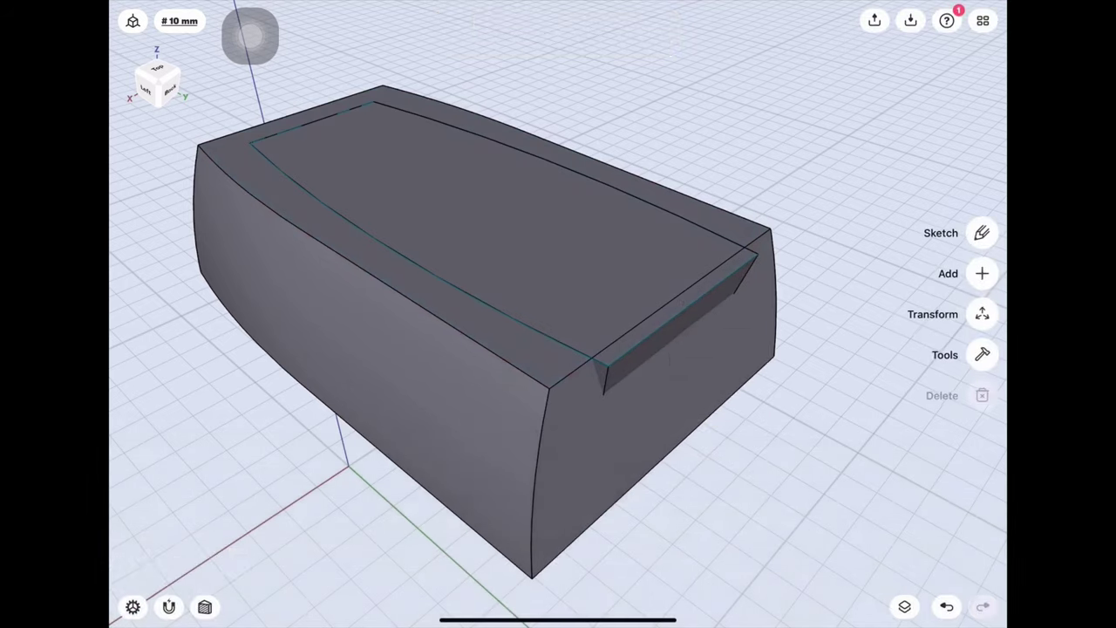
Step: Hide Body 03 (1) to inspect the inner body, then show it again
left_click(983, 606)
left_click(988, 219)
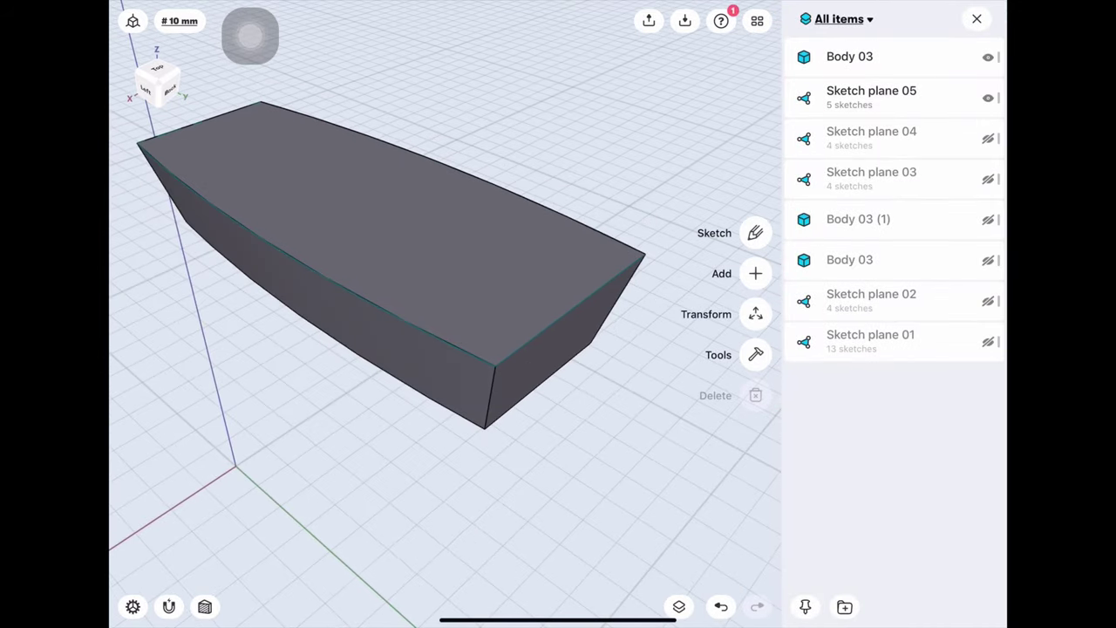
left_click(977, 19)
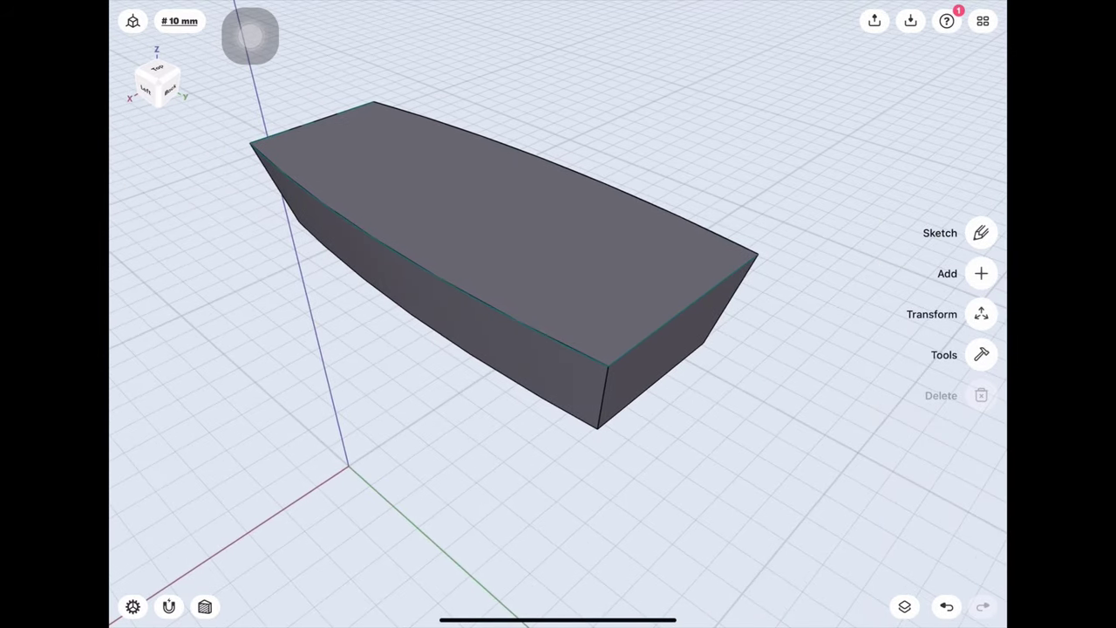
scroll(558, 314, "up", 5)
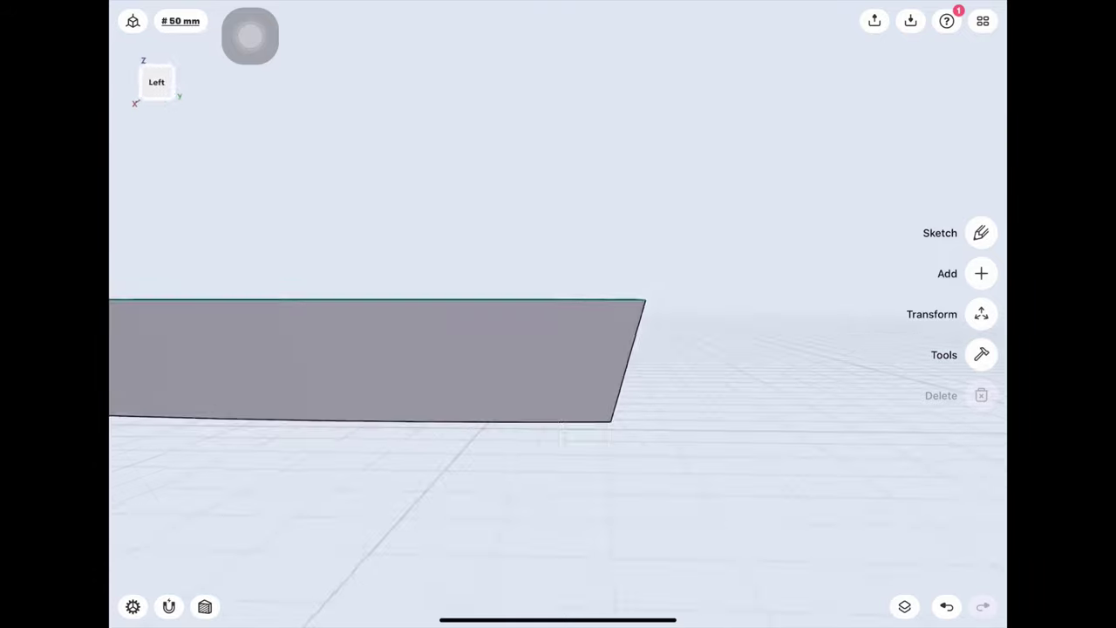
scroll(558, 314, "down", 5)
middle_click_drag(523, 305, 488, 349)
mouse_move(558, 262)
middle_mouse_down()
mouse_move(559, 367)
mouse_move(567, 279)
middle_mouse_up()
left_click(904, 606)
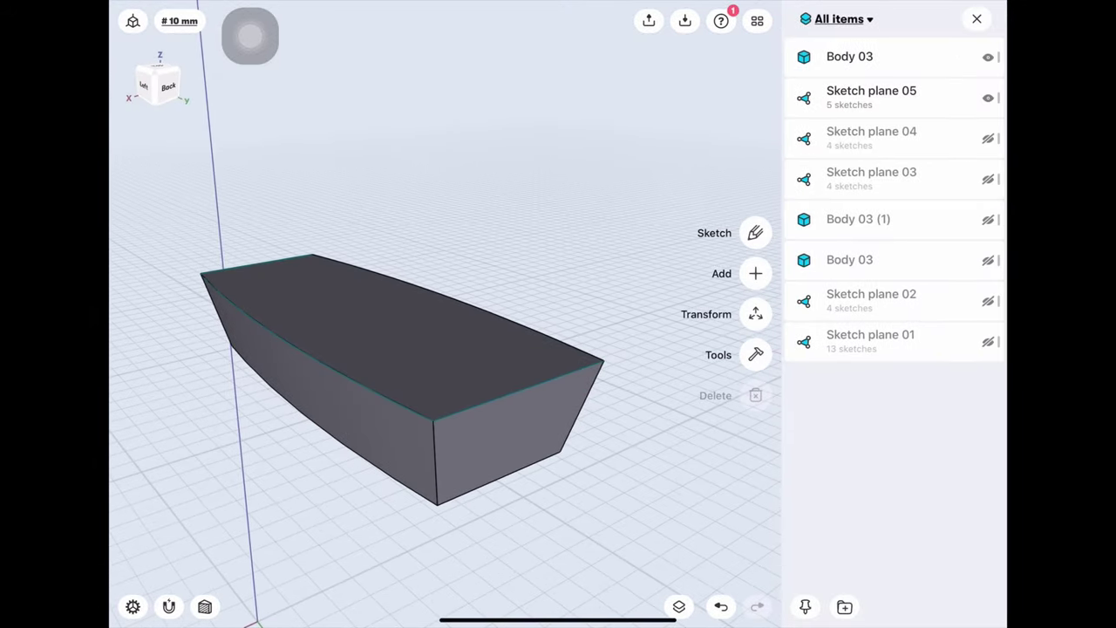
left_click(989, 219)
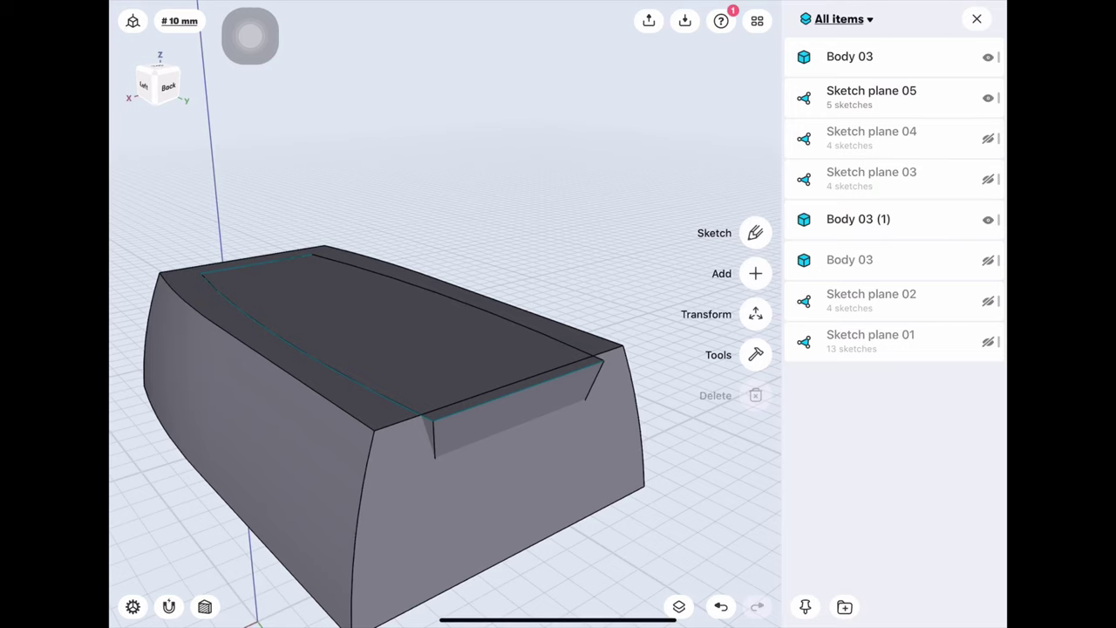
left_click(977, 18)
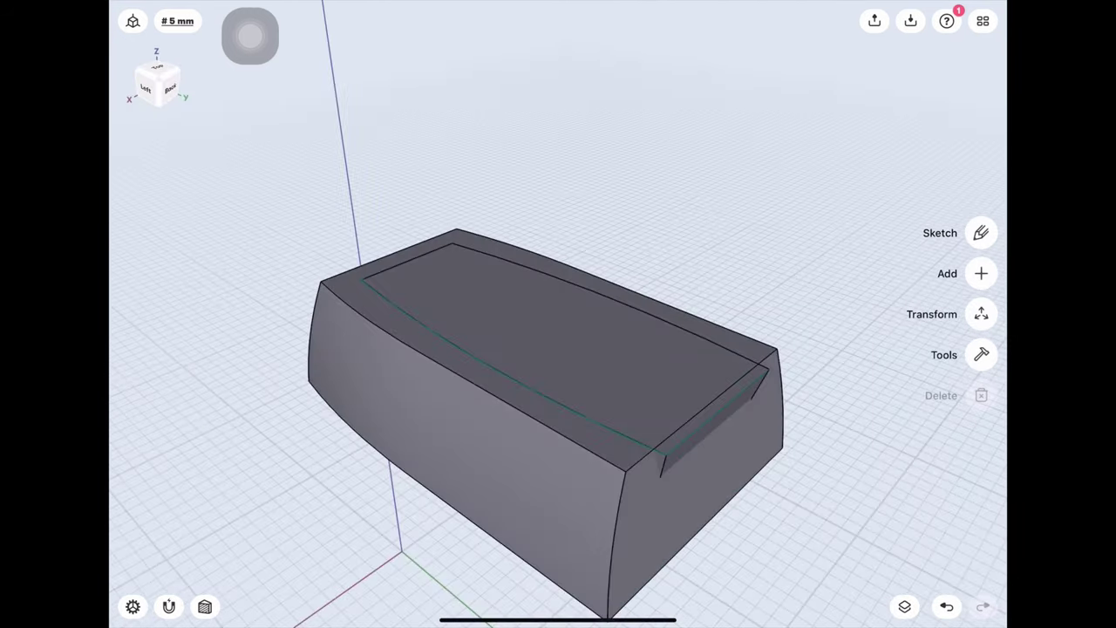
Step: Pull the inner body's end face out past the outer body's end
scroll(524, 419, "up", 2)
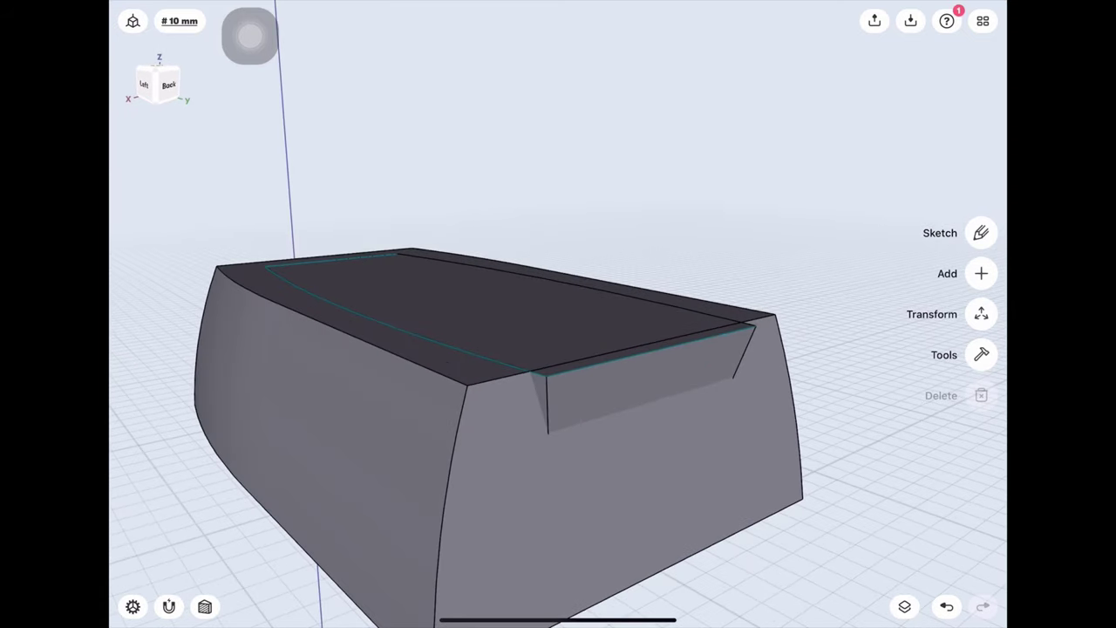
left_click(643, 391)
left_click_drag(643, 391, 715, 441)
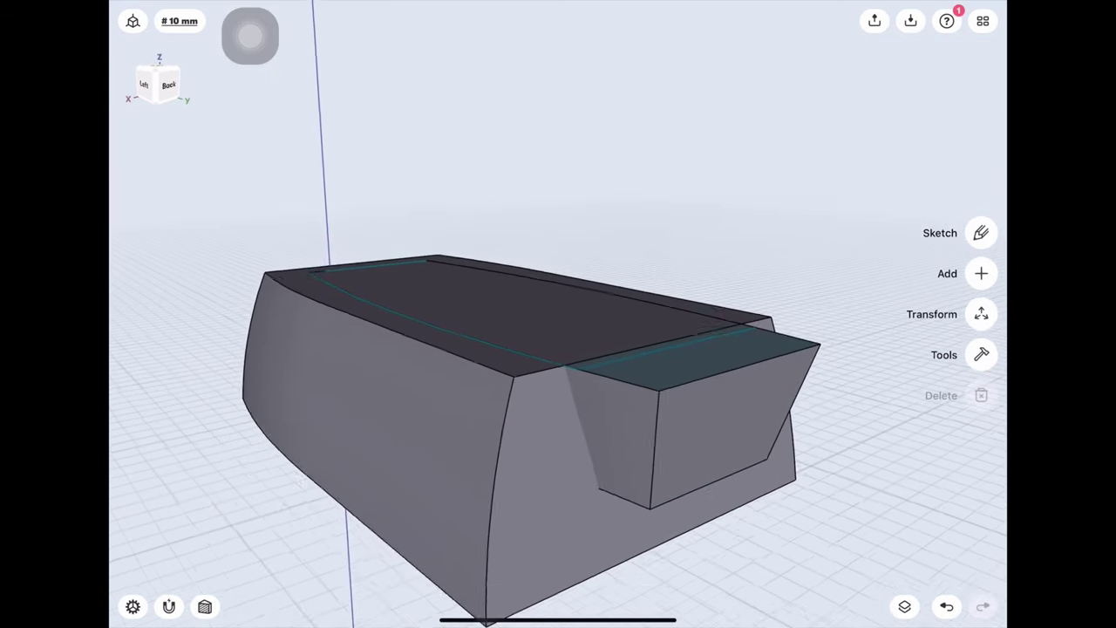
left_click_drag(523, 305, 558, 393)
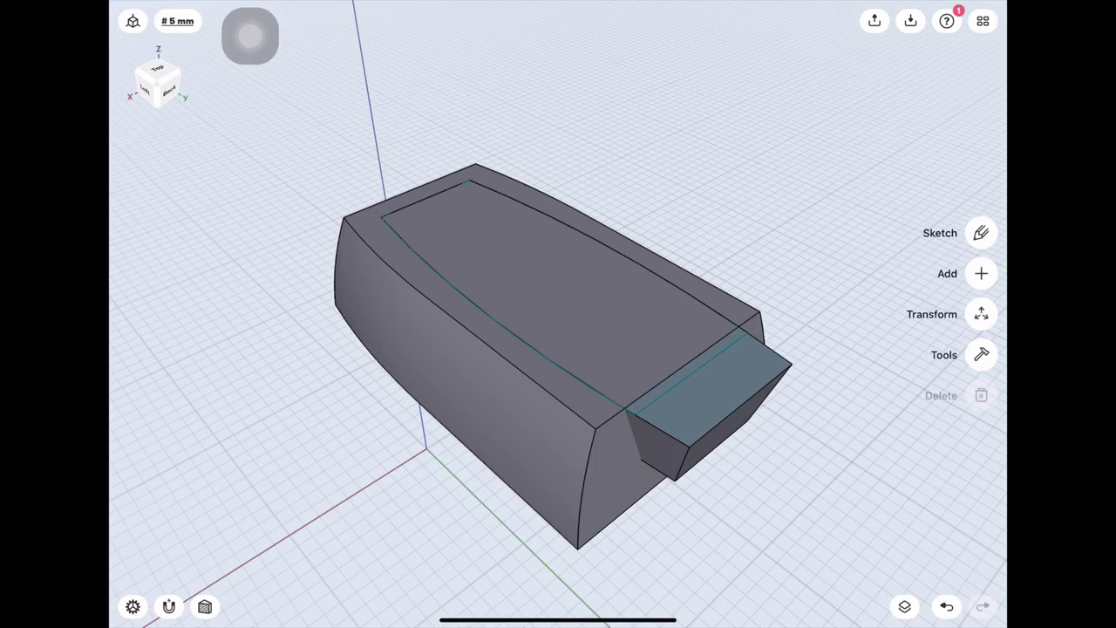
left_click(945, 355)
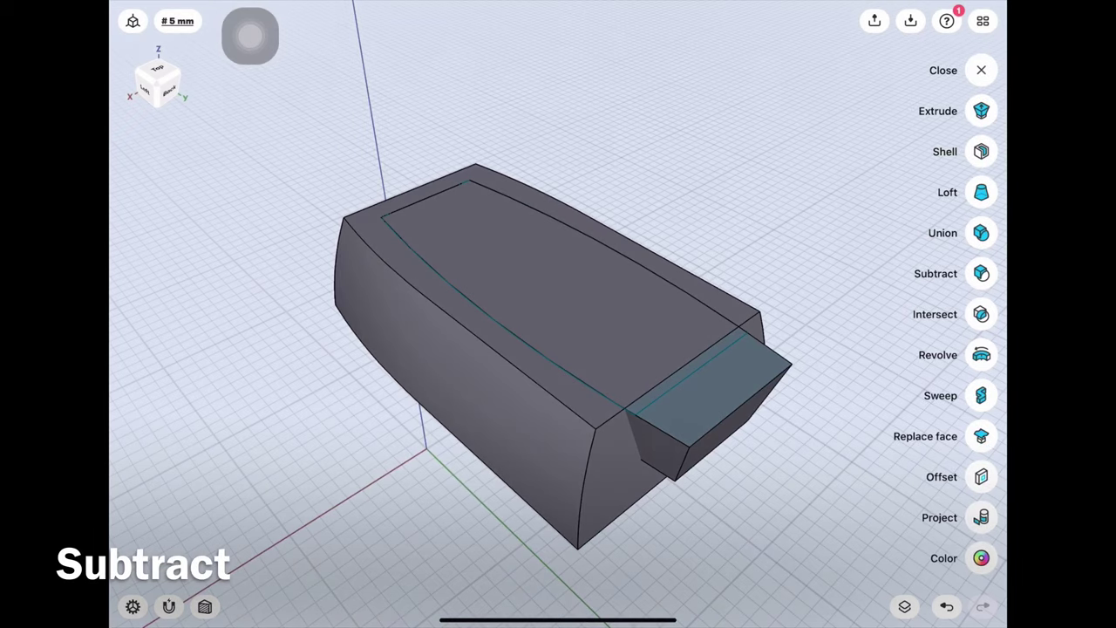
Step: Subtract the tapered inner body from the outer body, leaving a drafted cavity open at one end
left_click(982, 273)
left_click(488, 367)
left_click(982, 298)
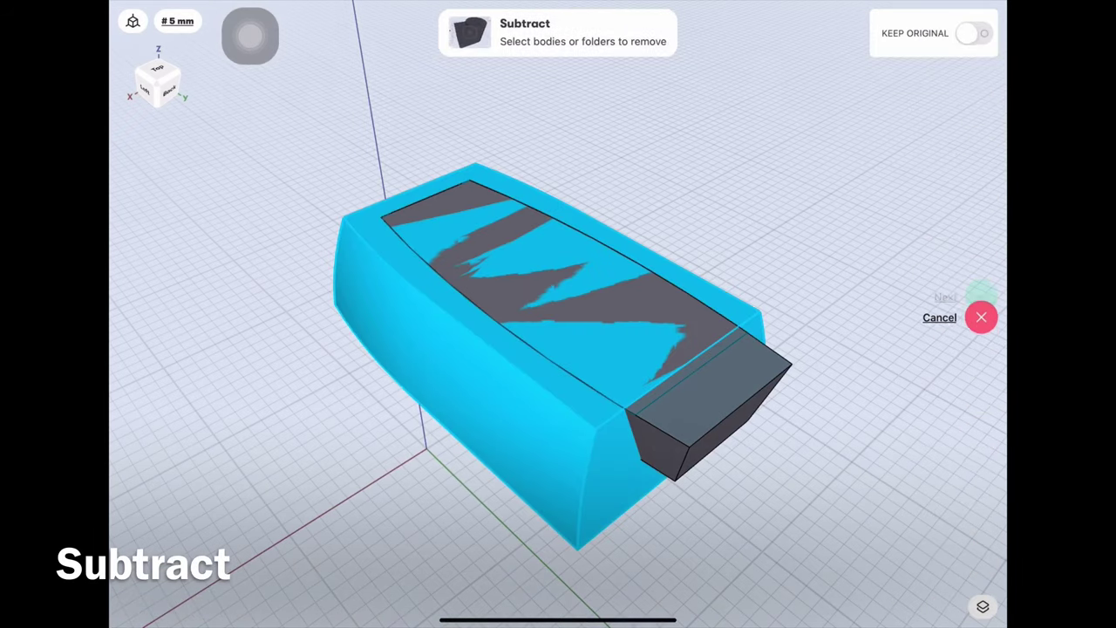
left_click(706, 410)
left_click(982, 293)
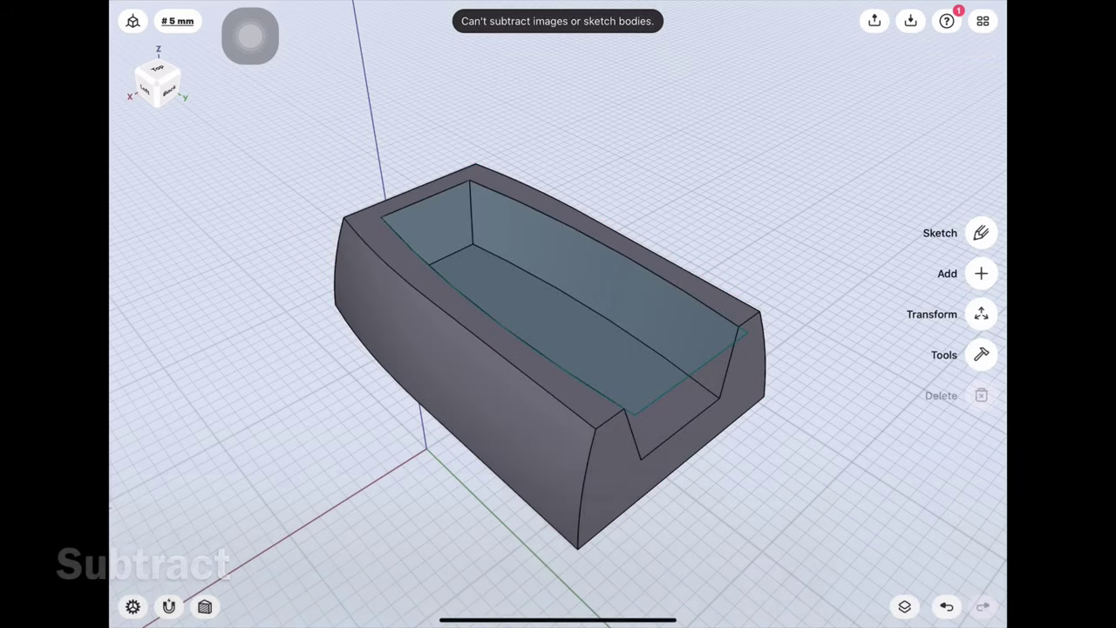
left_click_drag(559, 349, 611, 331)
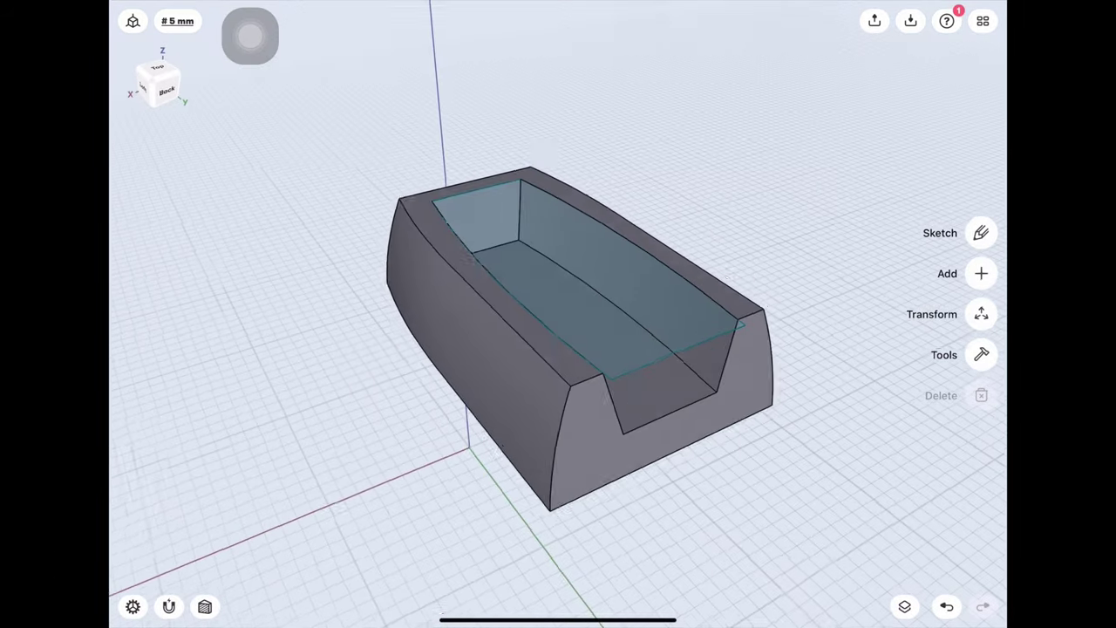
left_click(905, 606)
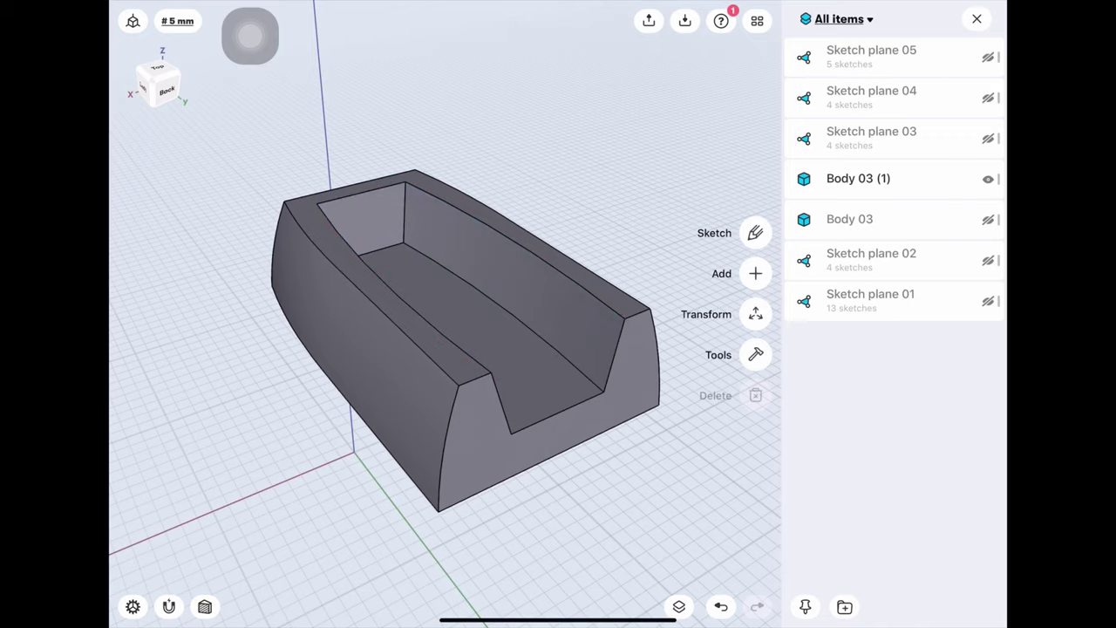
Step: Delete Sketch plane 05 from the Items list
left_click(871, 54)
left_click_drag(959, 57, 793, 57)
left_click(989, 55)
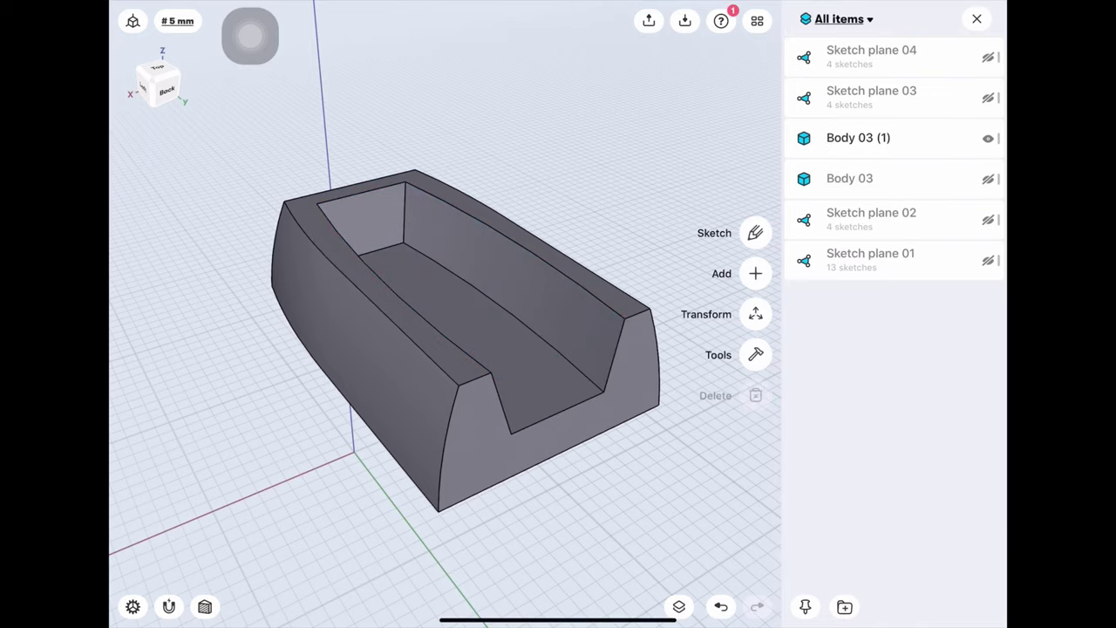
left_click(680, 606)
Step: Move the hollow shell down 80 mm onto the dished body beneath it
left_click_drag(436, 349, 524, 331)
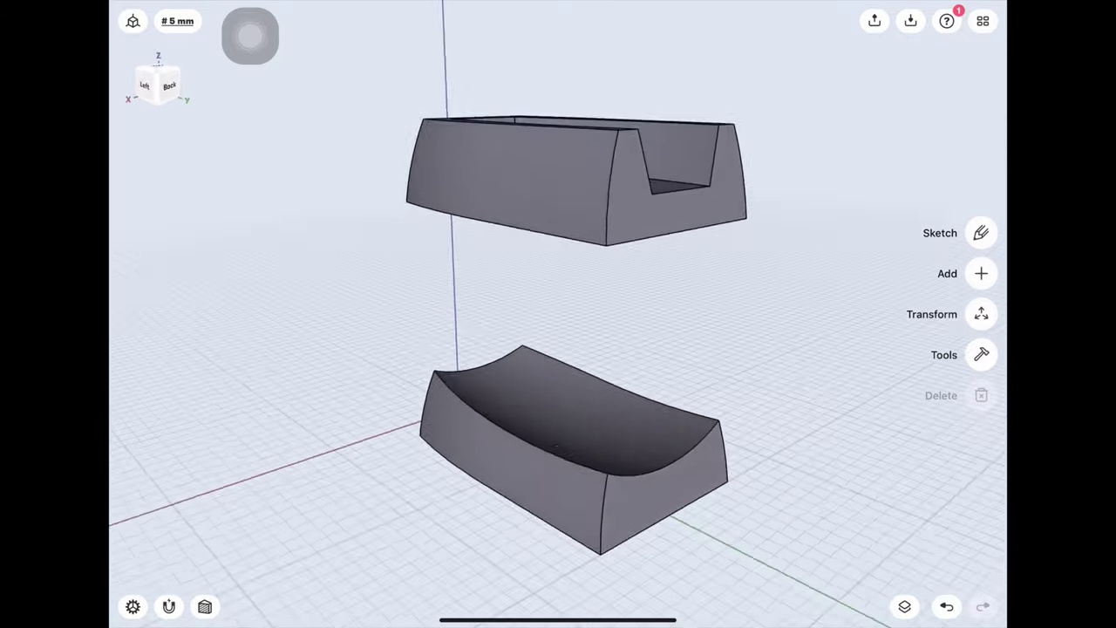
left_click(560, 183)
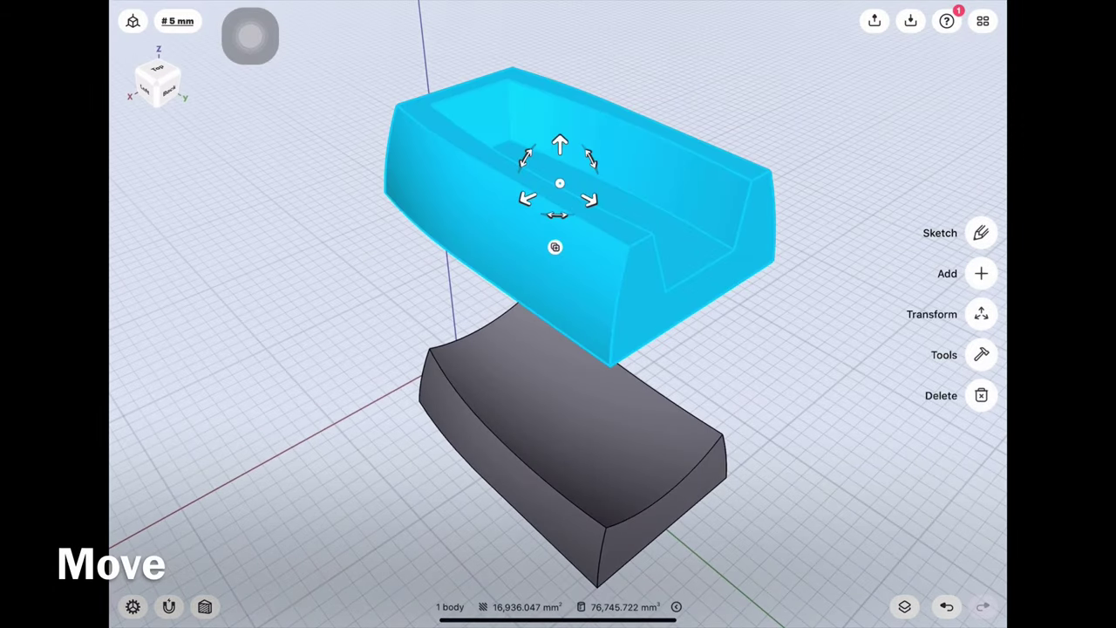
left_click_drag(559, 144, 559, 381)
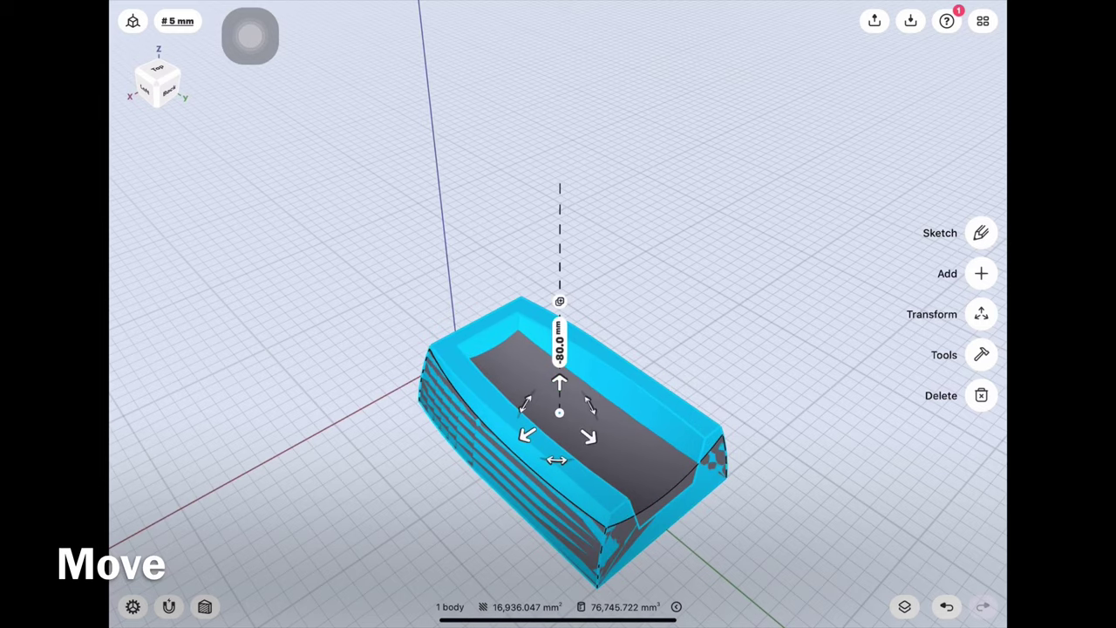
left_click(785, 506)
middle_click_drag(698, 436, 838, 410)
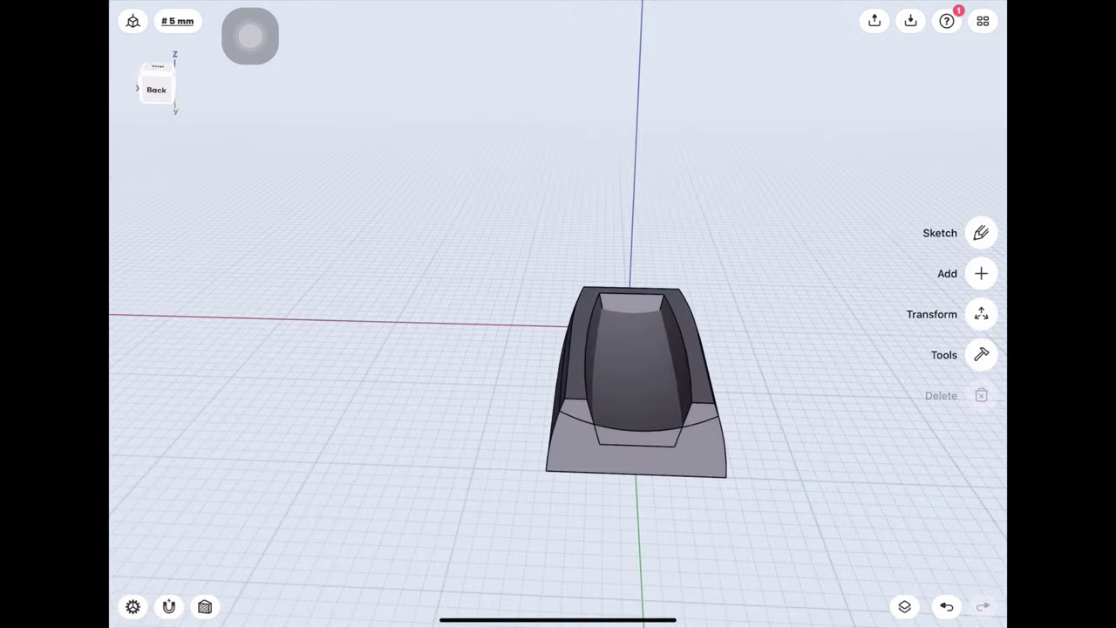
left_click(156, 87)
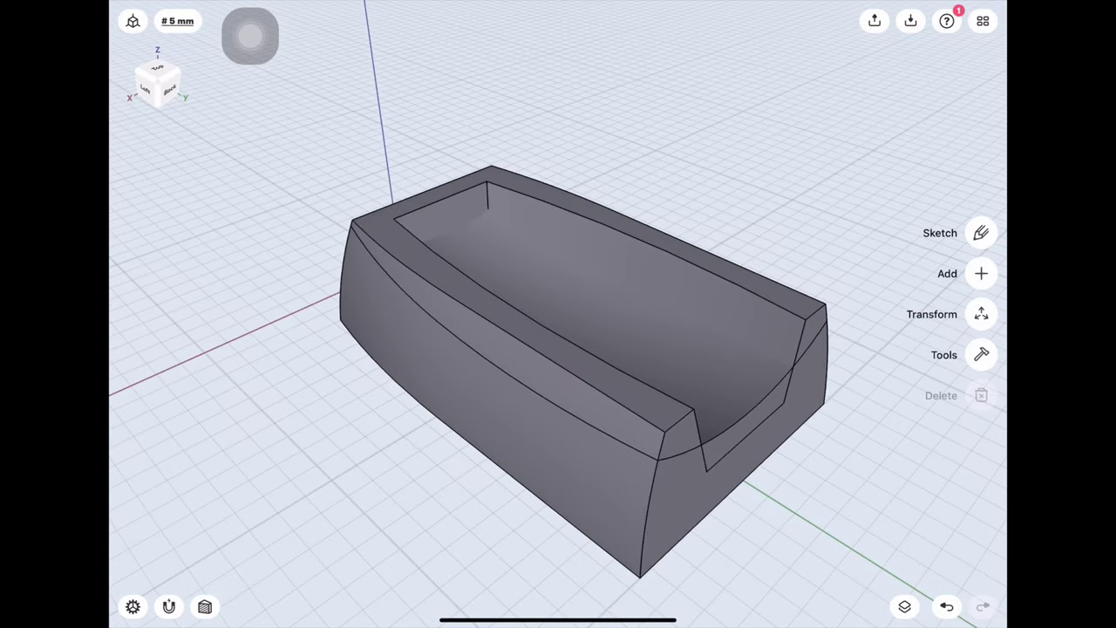
Step: Union the shell and the dished body into a single body
left_click(981, 355)
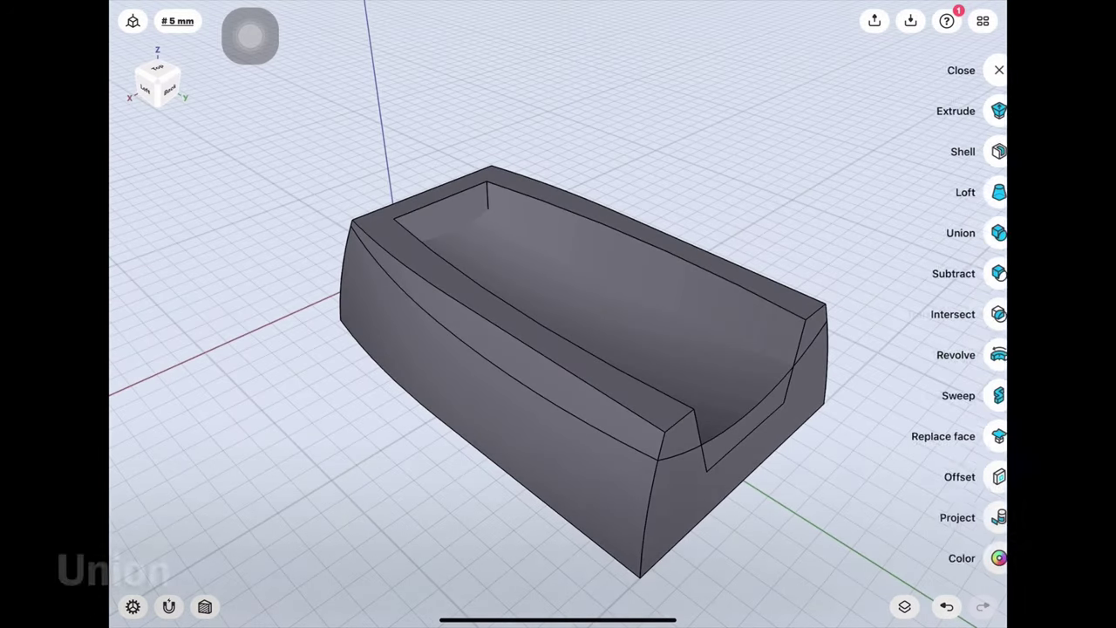
left_click(981, 232)
left_click(575, 366)
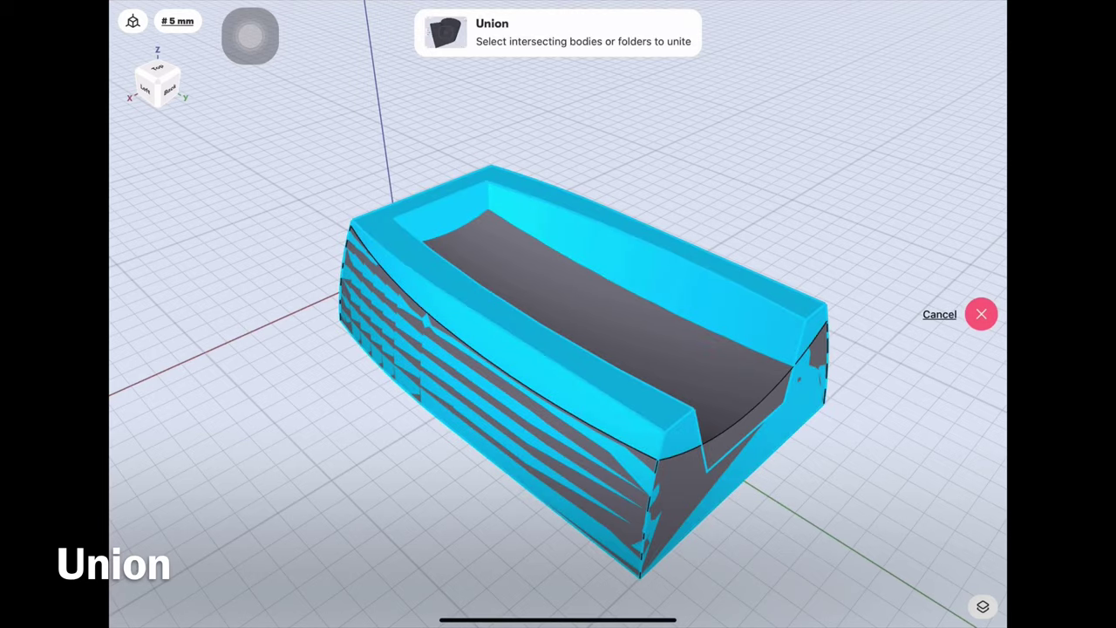
left_click(576, 366)
left_click(981, 291)
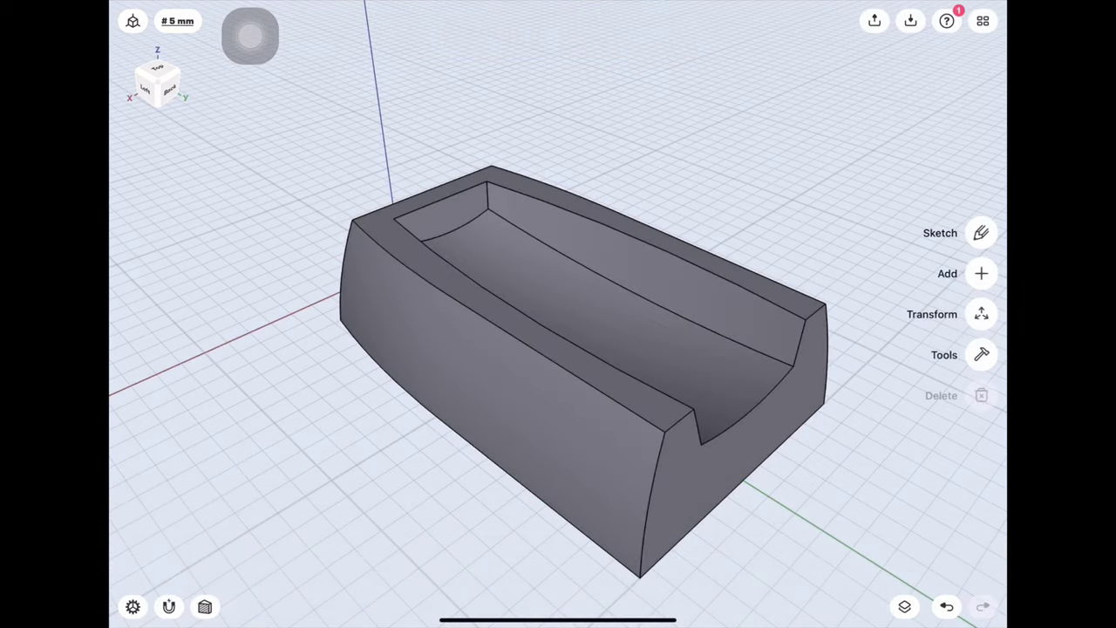
Step: Hide the united mold body and show Sketch plane 01 instead
left_click_drag(558, 393, 559, 288)
left_click(448, 252)
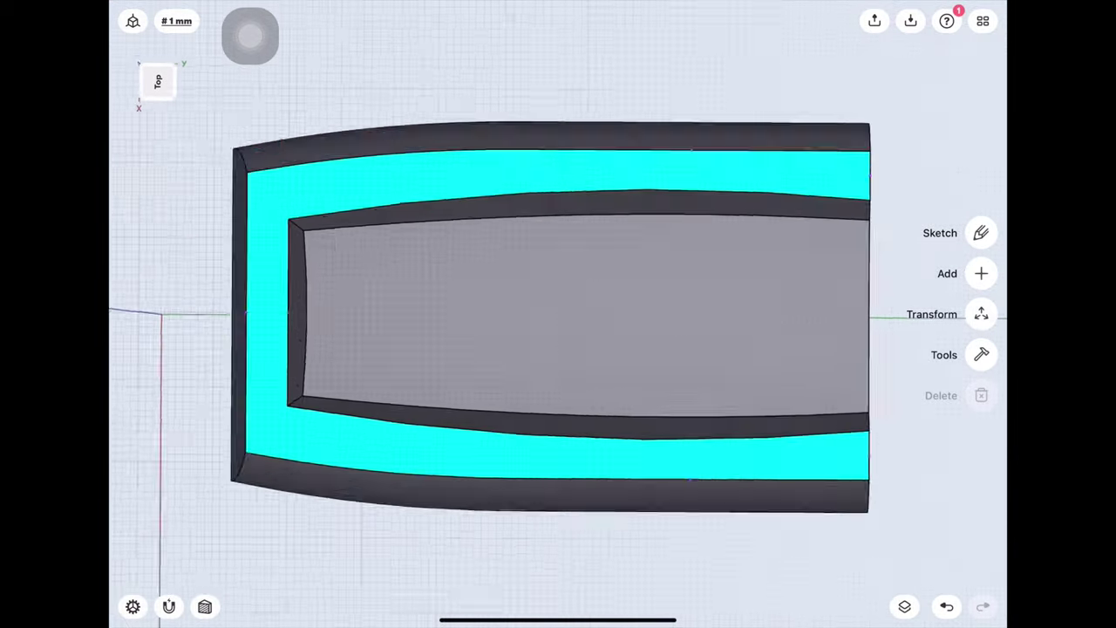
left_click(982, 232)
left_click_drag(558, 393, 610, 288)
left_click(981, 131)
left_click(905, 606)
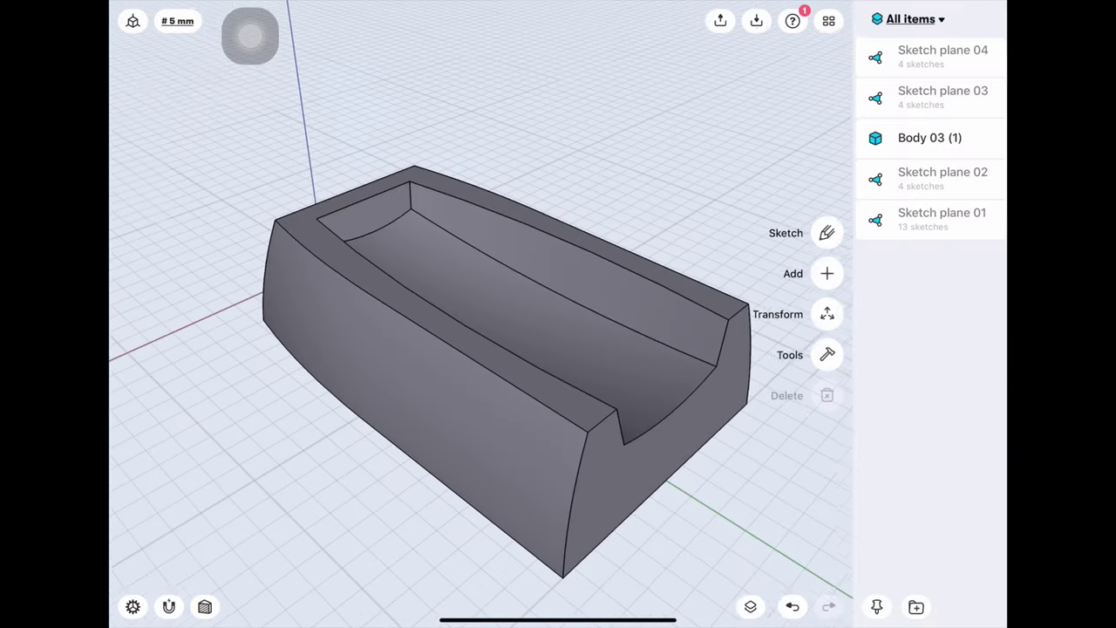
left_click(988, 138)
left_click(989, 220)
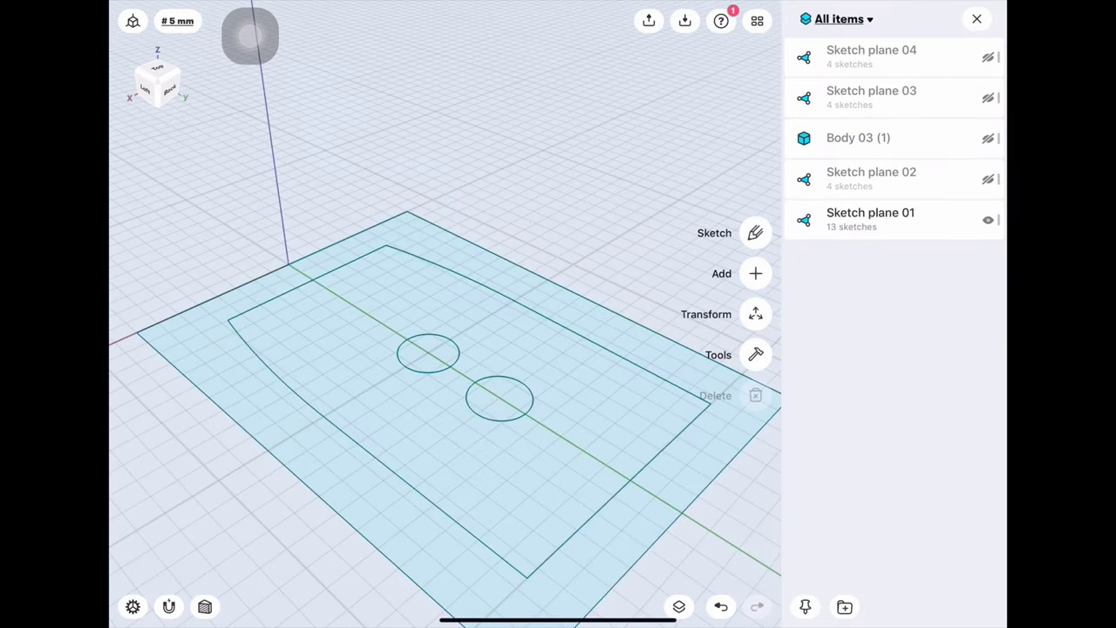
Step: Extrude the outer sketch region down 10 mm into a base slab
left_click(977, 18)
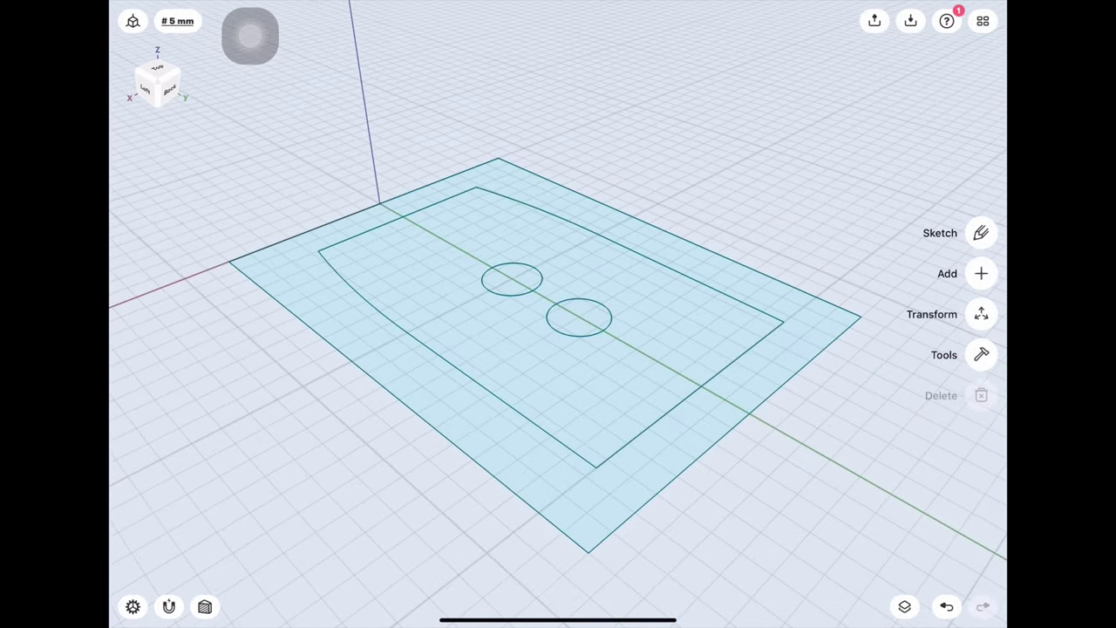
left_click(512, 279)
left_click(579, 317)
left_click(601, 484)
left_click_drag(601, 480, 600, 524)
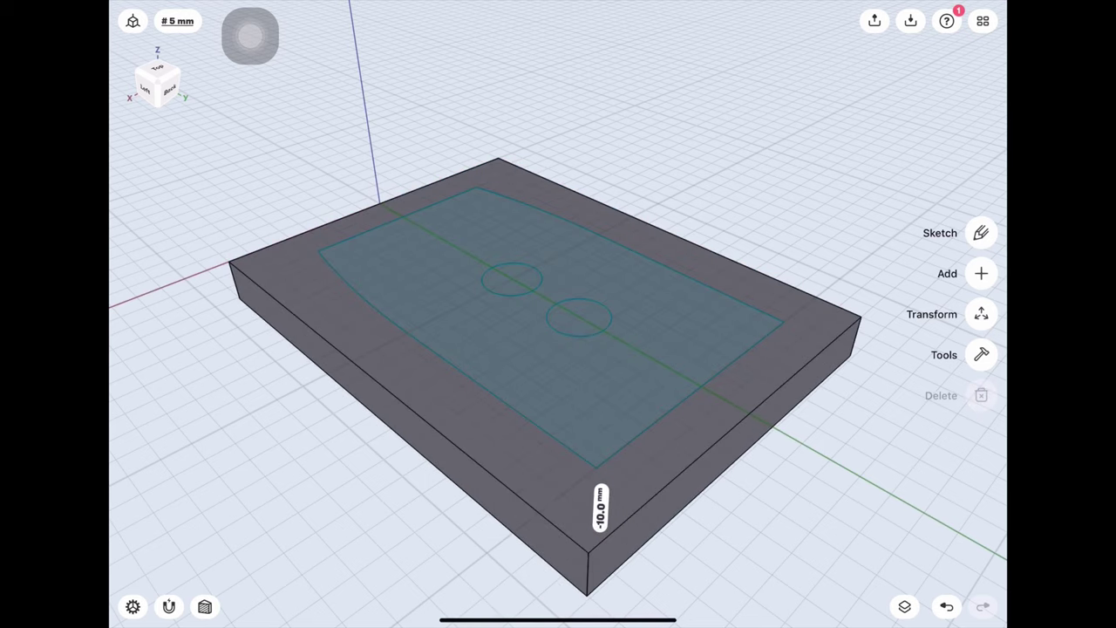
Step: Extrude the two circles up into pins and make Body 02 visible again
left_click(512, 279)
left_click(579, 318)
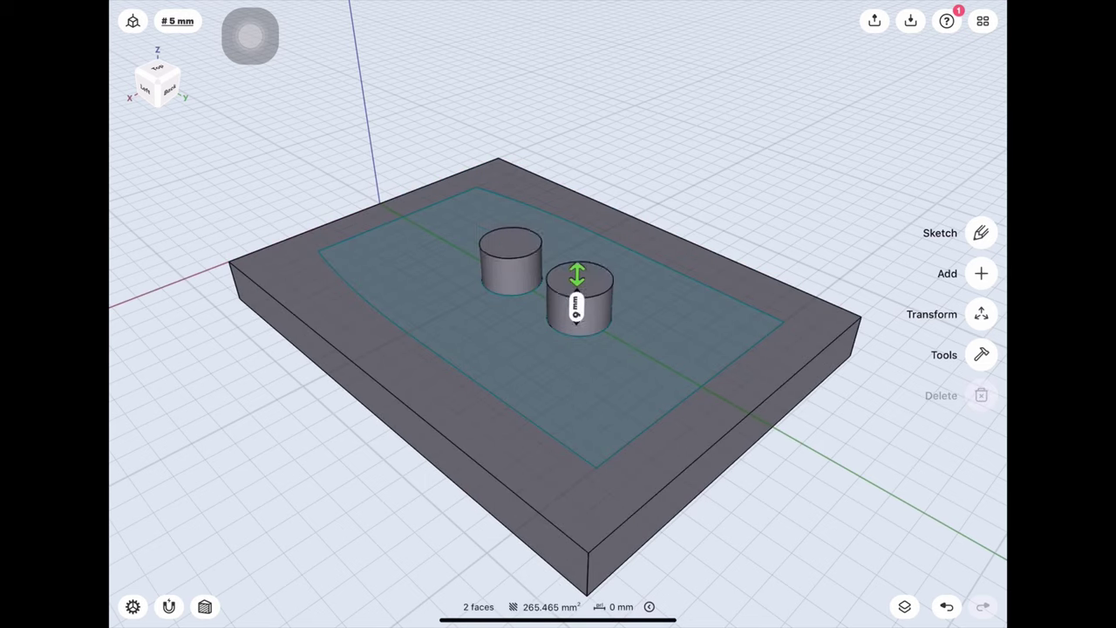
left_click_drag(579, 314, 578, 283)
left_click(904, 606)
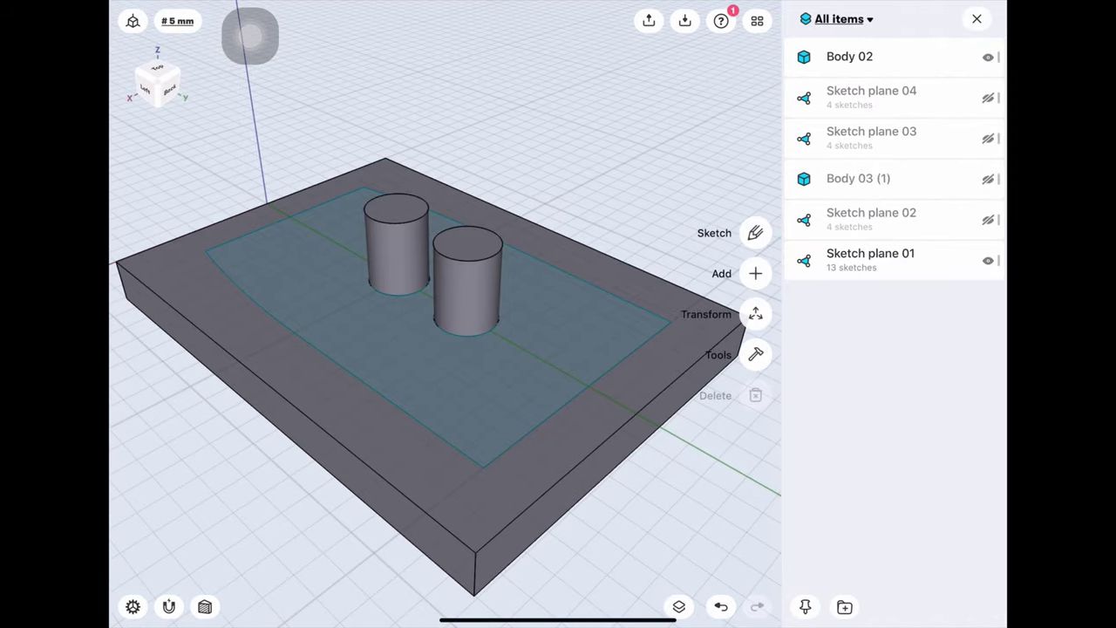
left_click(994, 56)
left_click(762, 606)
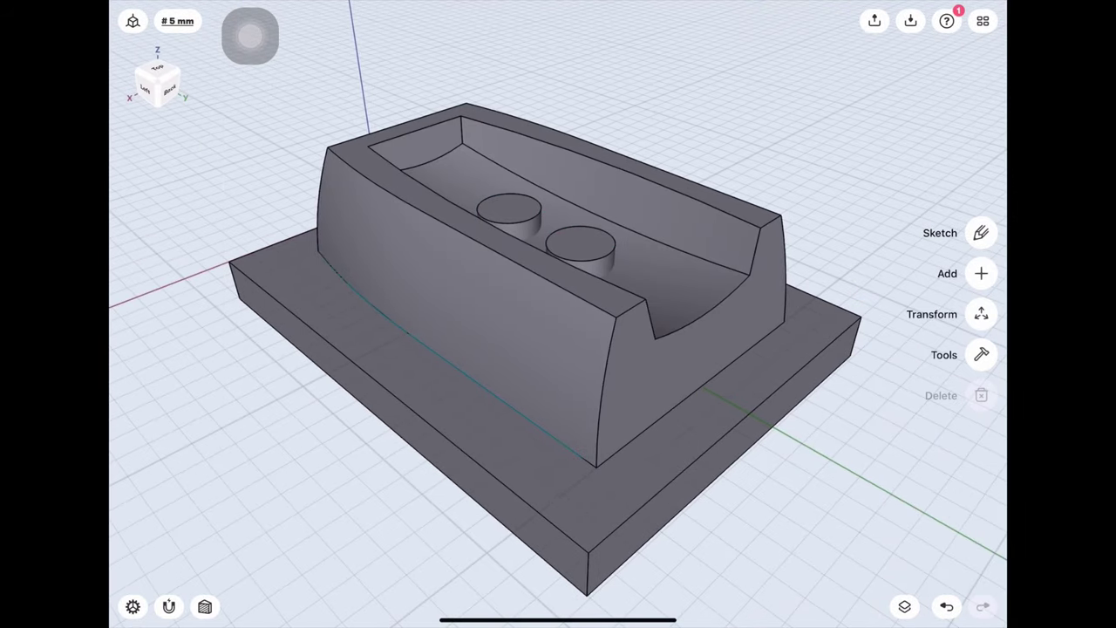
left_click(905, 606)
left_click(680, 606)
Step: Union the dished upper body with the base plate
left_click(981, 354)
left_click(981, 233)
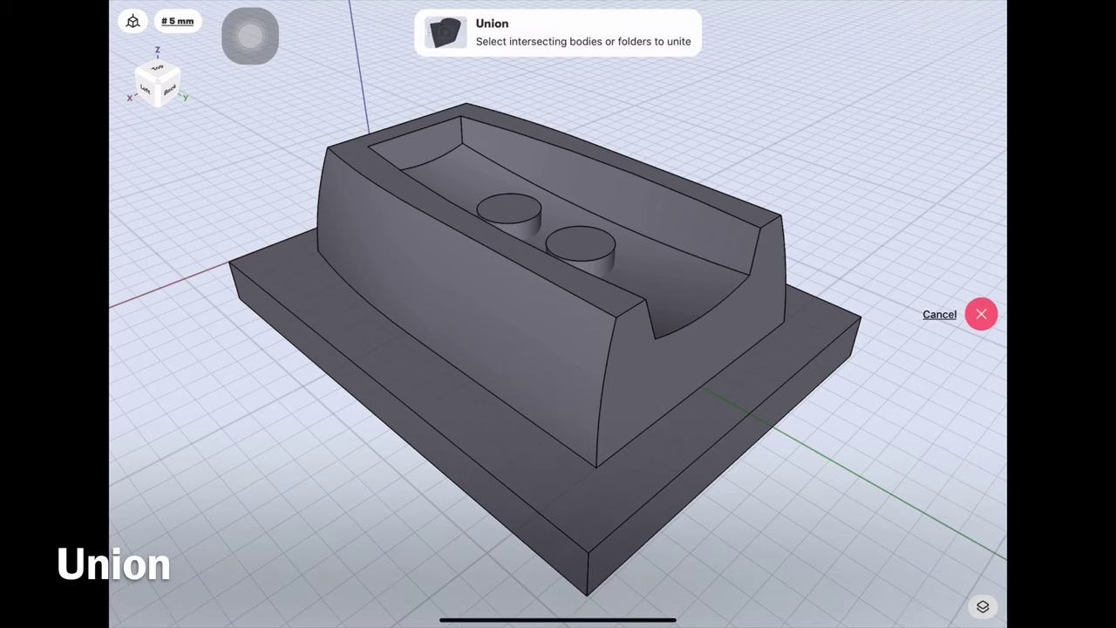
left_click(471, 296)
left_click(288, 284)
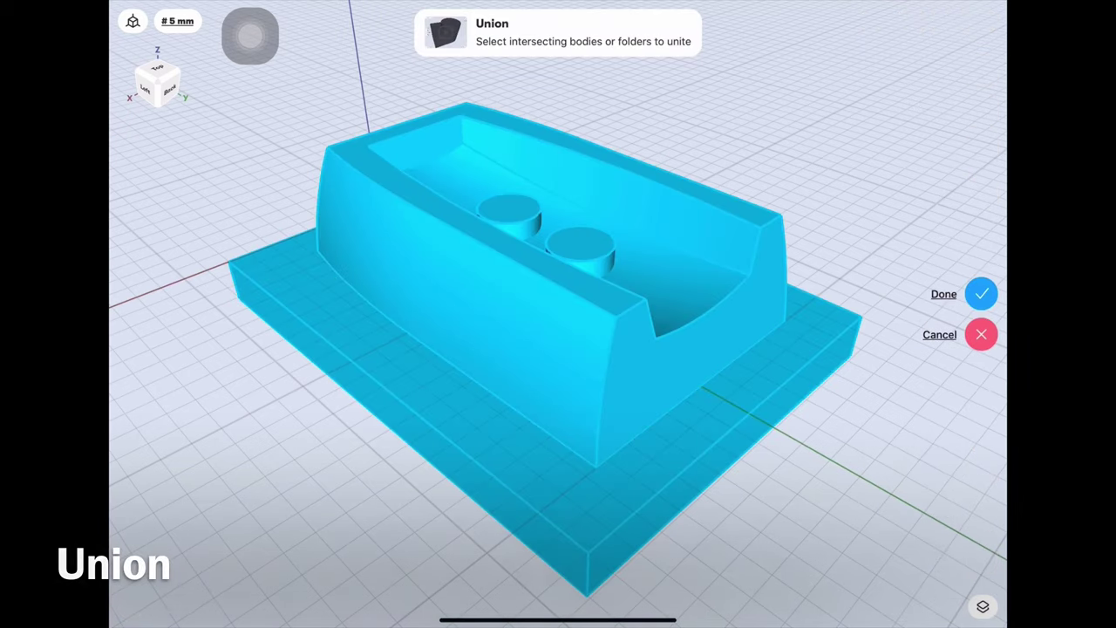
left_click(981, 294)
scroll(622, 340, "down", 3)
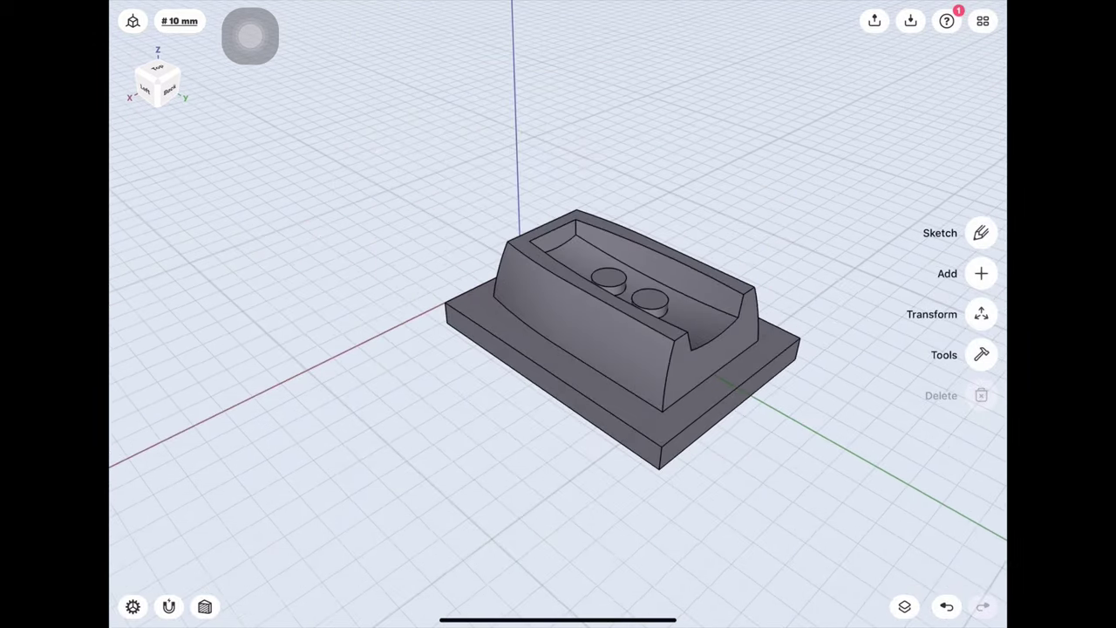
left_click(905, 606)
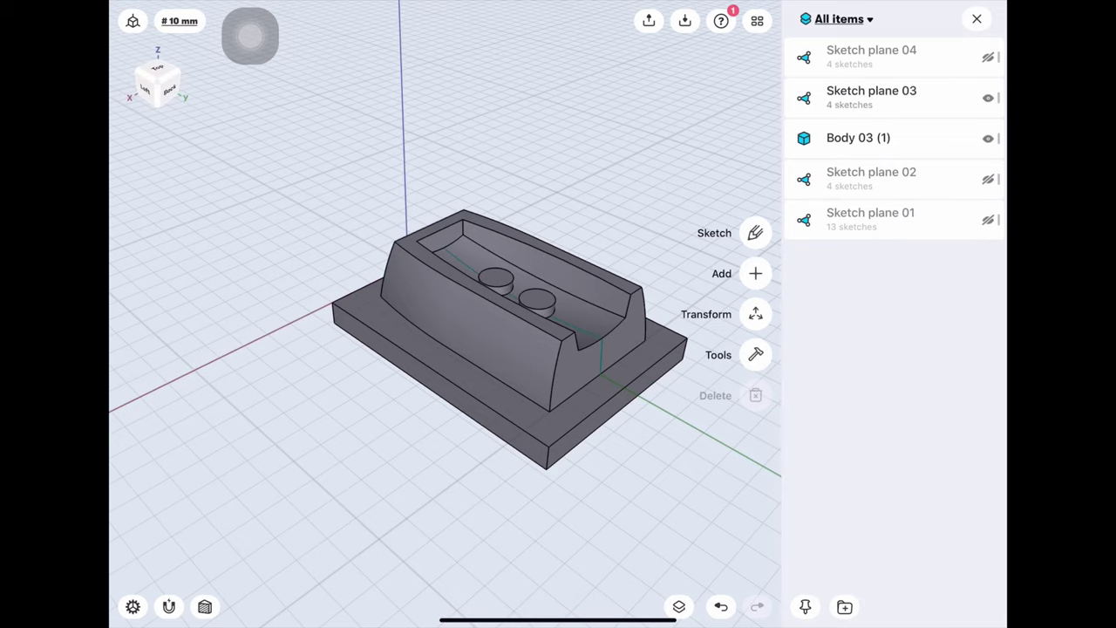
Step: Hide Body 03 (1) and edit the side profile sketch in the Left view
left_click(988, 138)
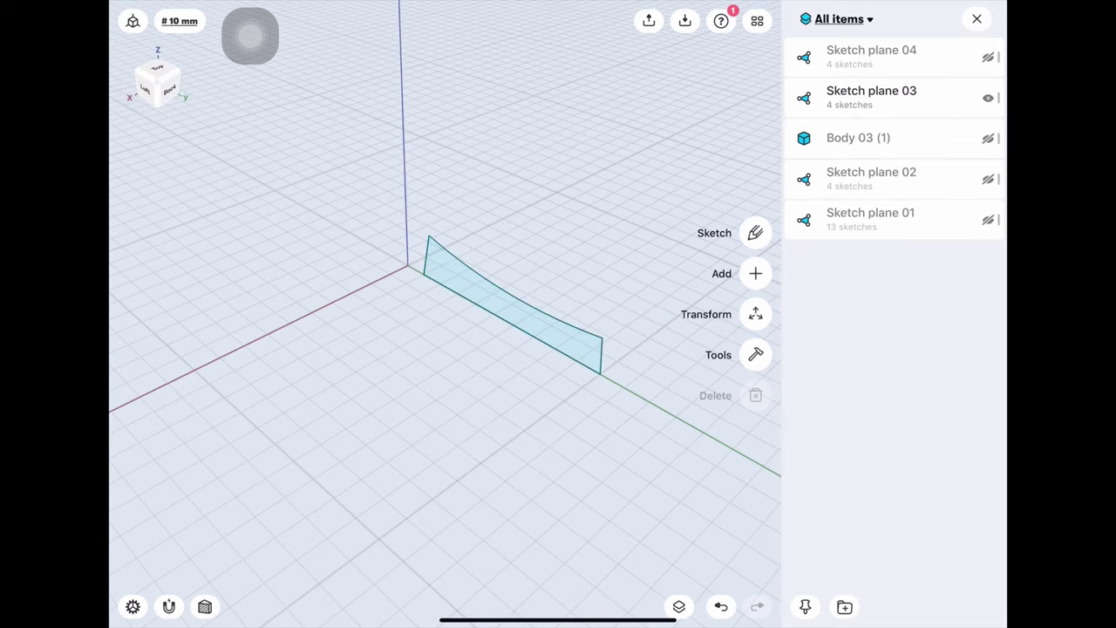
left_click(977, 19)
left_click(145, 88)
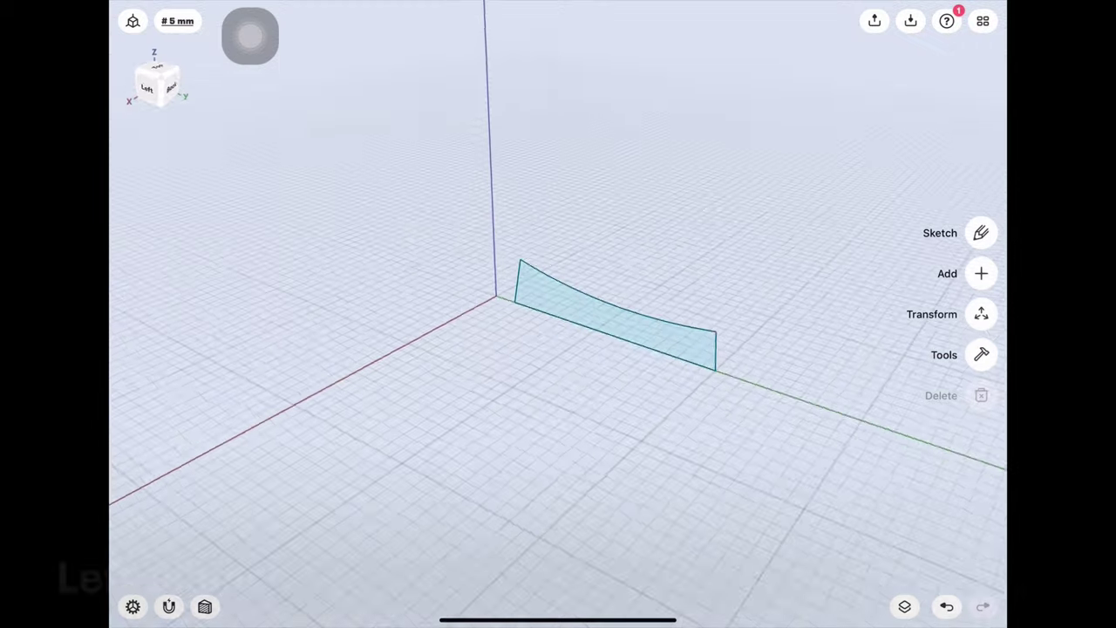
left_click(154, 89)
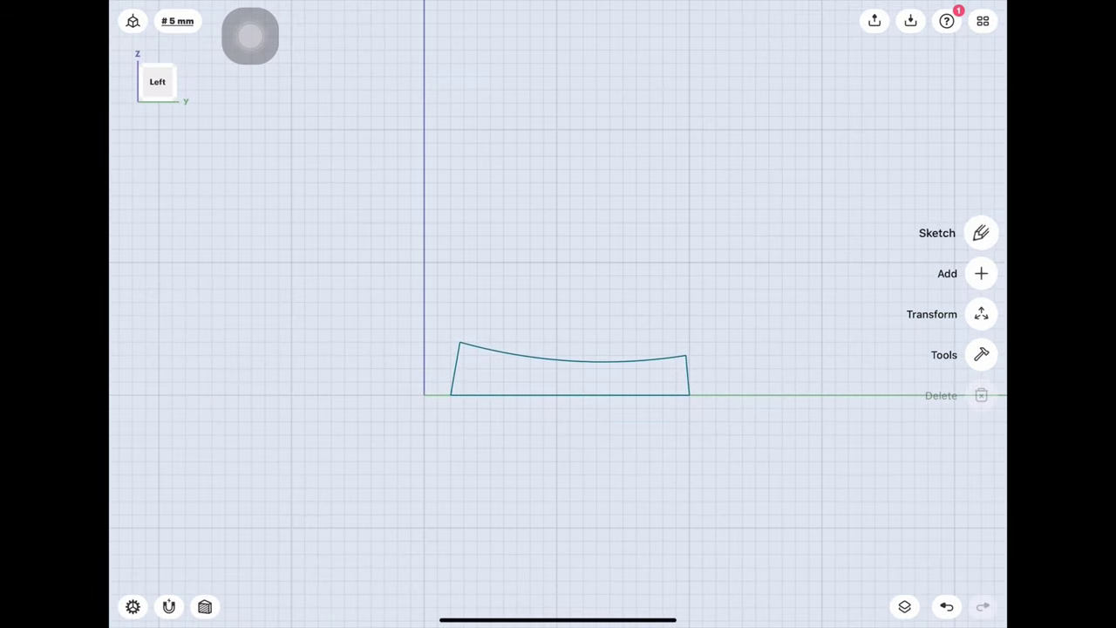
left_click(981, 233)
Step: Draw a 40 mm helper line from the origin
left_click(424, 301)
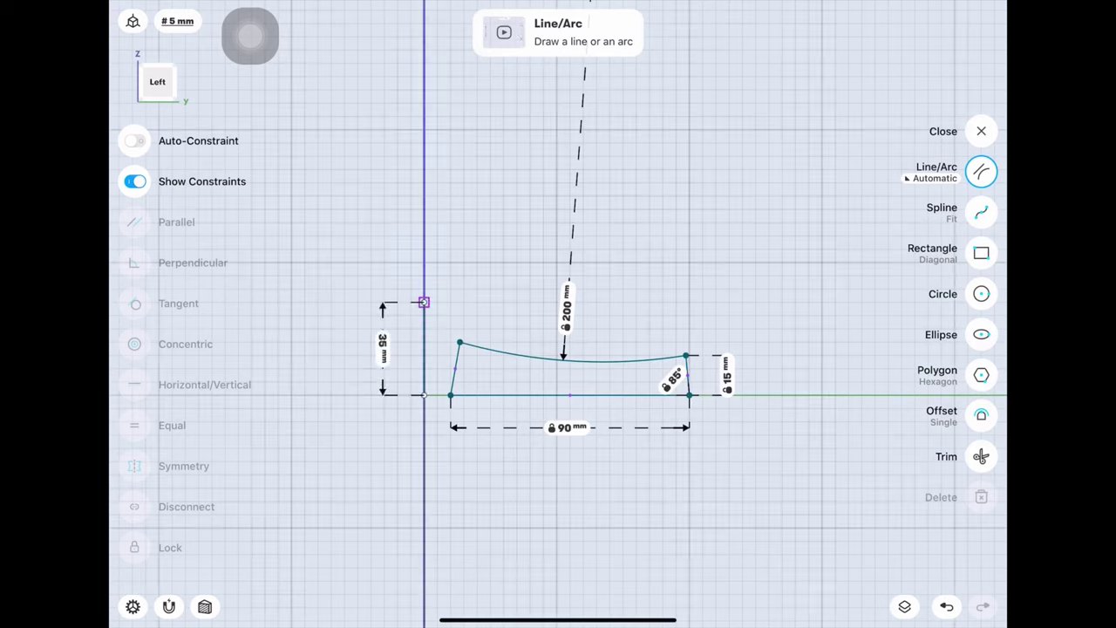
left_click(382, 333)
left_click(338, 363)
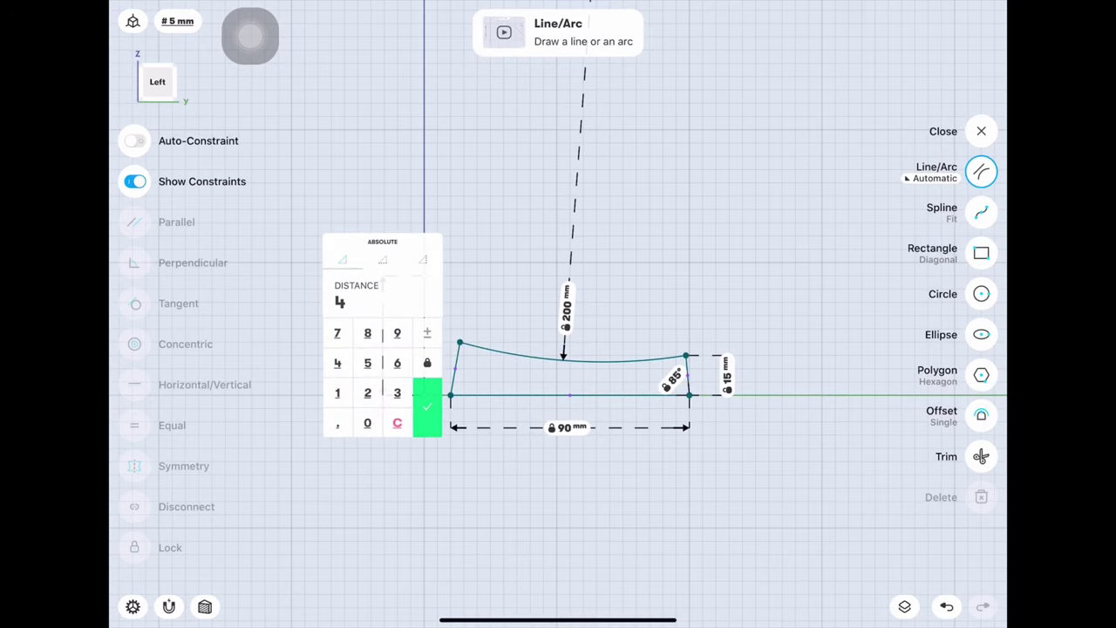
left_click(427, 407)
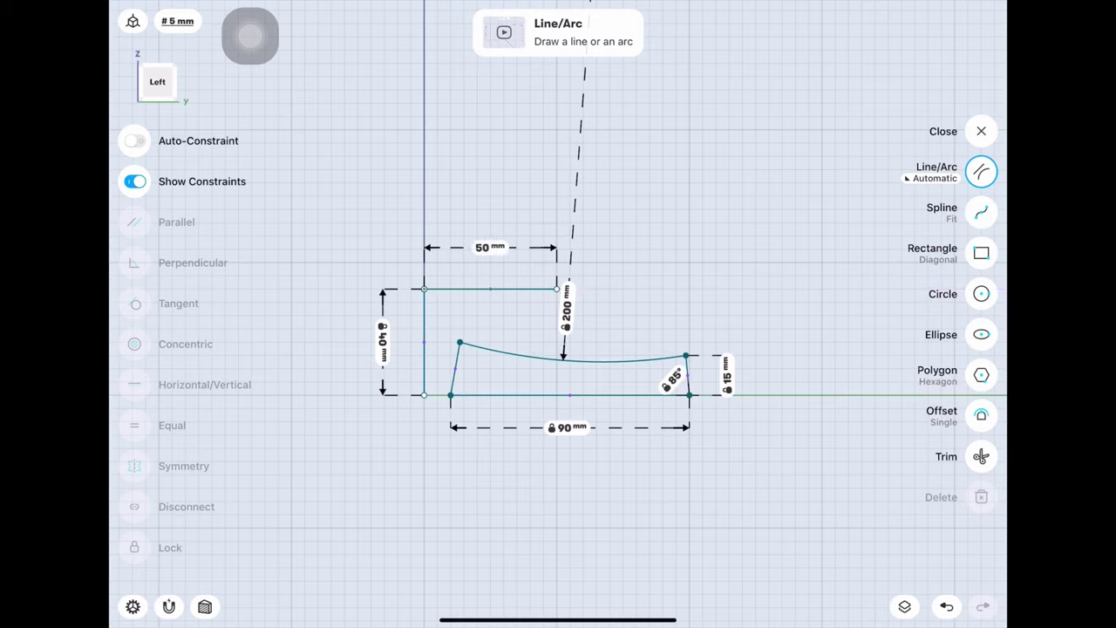
Step: Add a 20 mm radius circle at the helper line's end and delete the helper lines
left_click(981, 294)
left_click_drag(557, 288, 604, 289)
left_click(660, 289)
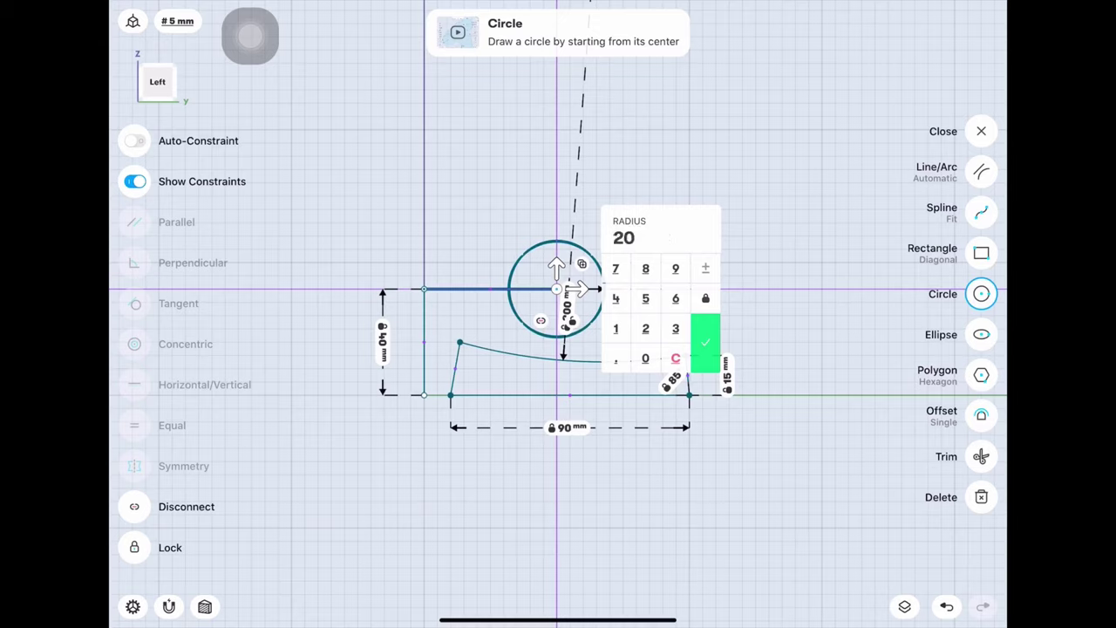
left_click(705, 343)
left_click(488, 289)
left_click(424, 349)
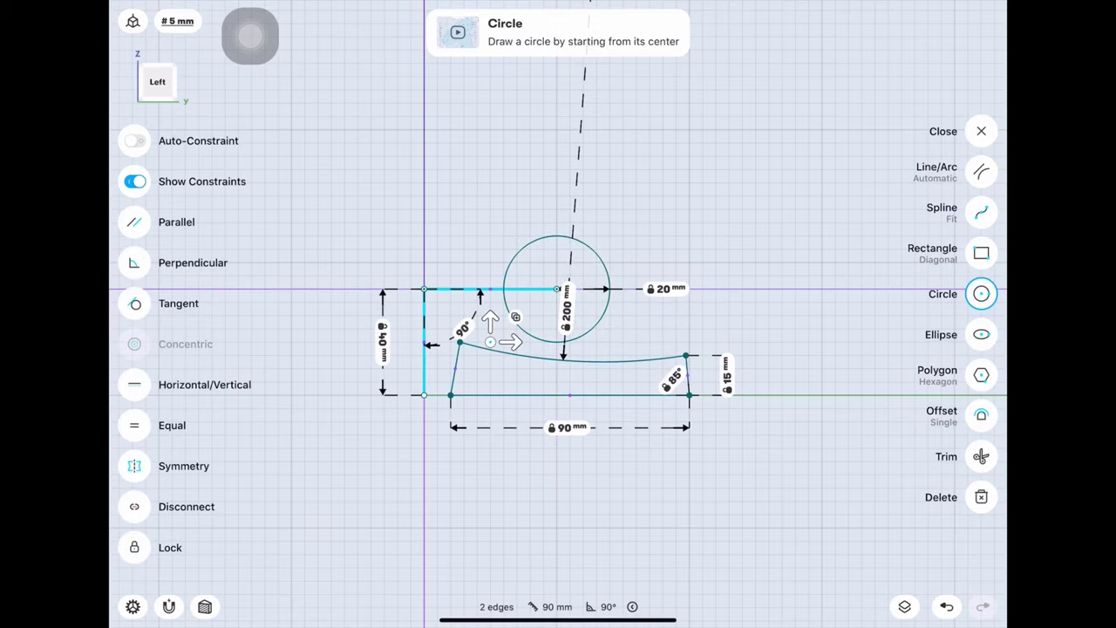
left_click(981, 497)
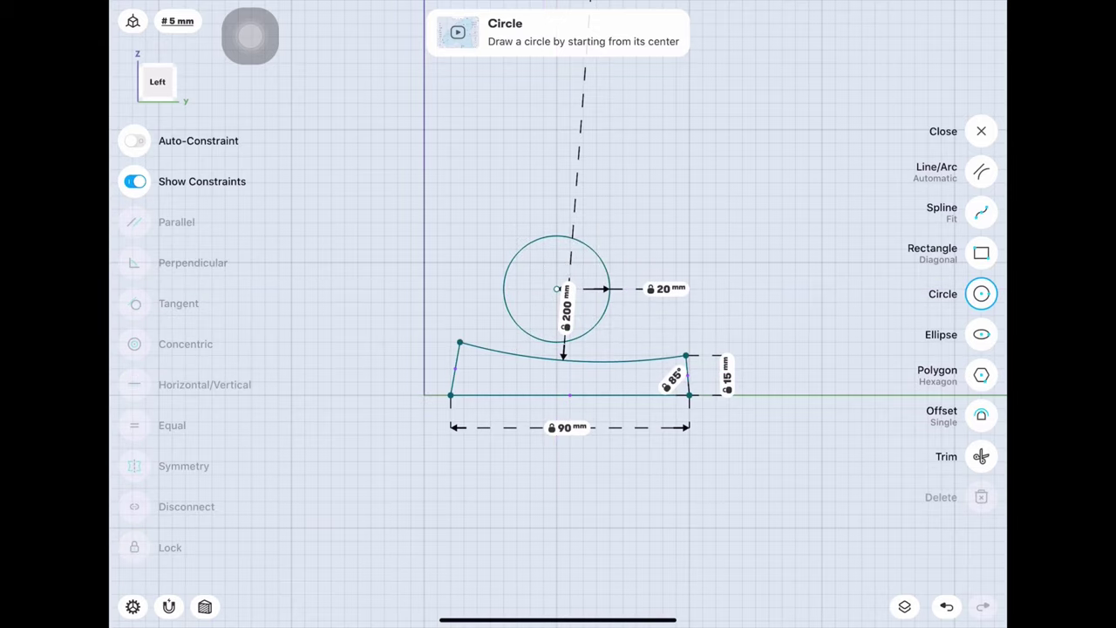
Step: Finish the sketch and show Body 03 (1) again
left_click(982, 131)
left_click(905, 606)
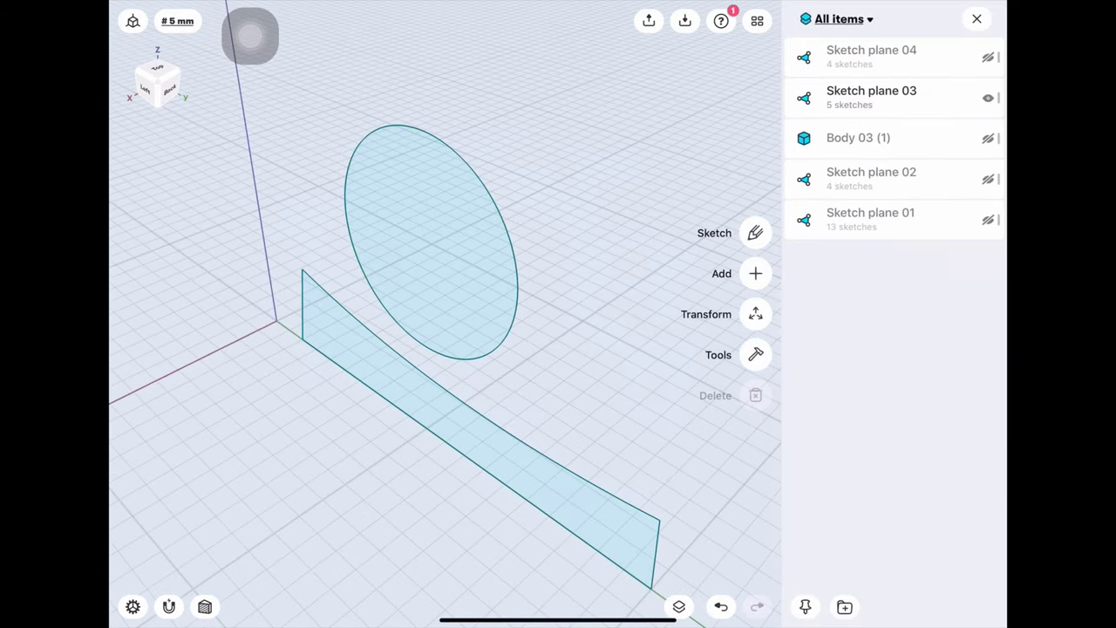
left_click(988, 137)
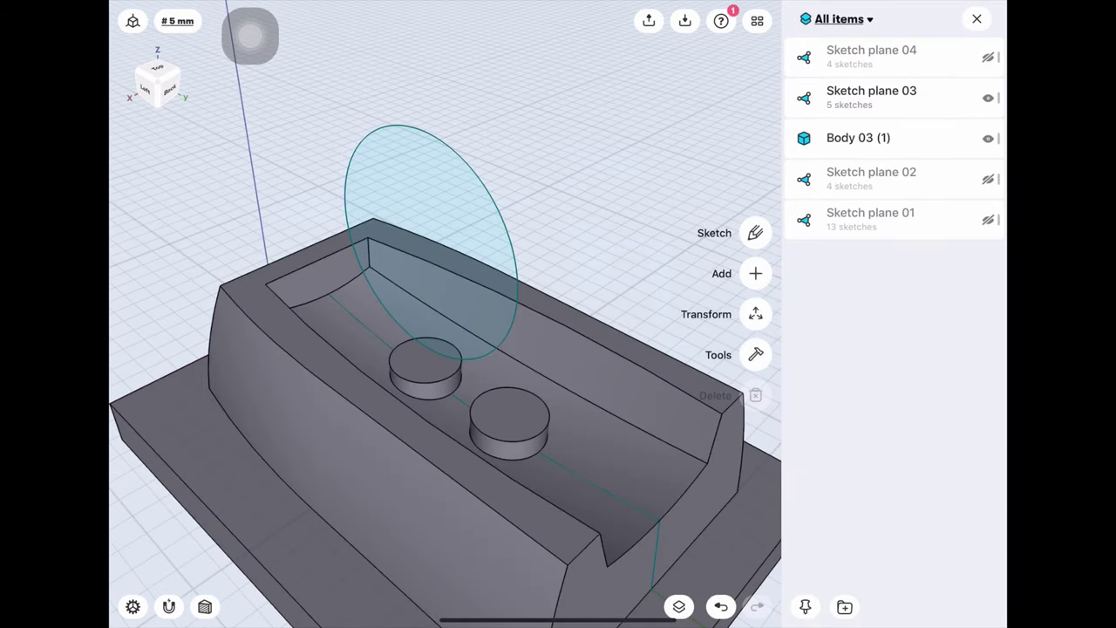
left_click(679, 606)
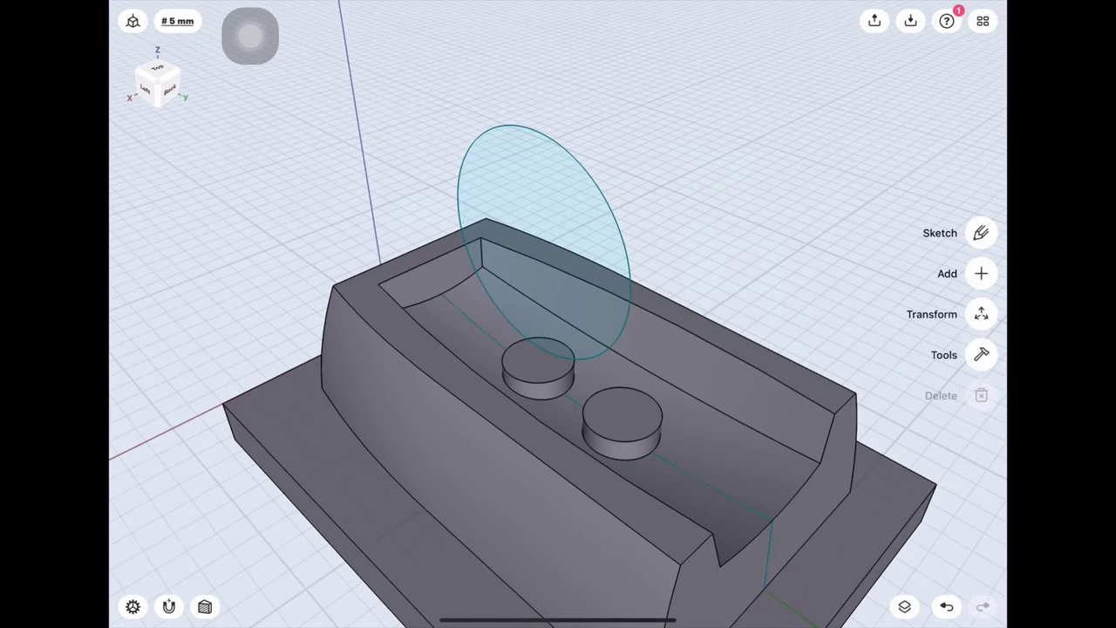
Step: Push the 20 mm circle through both side walls to cut the notch, then hide Sketch plane 03
scroll(559, 348, "down", 5)
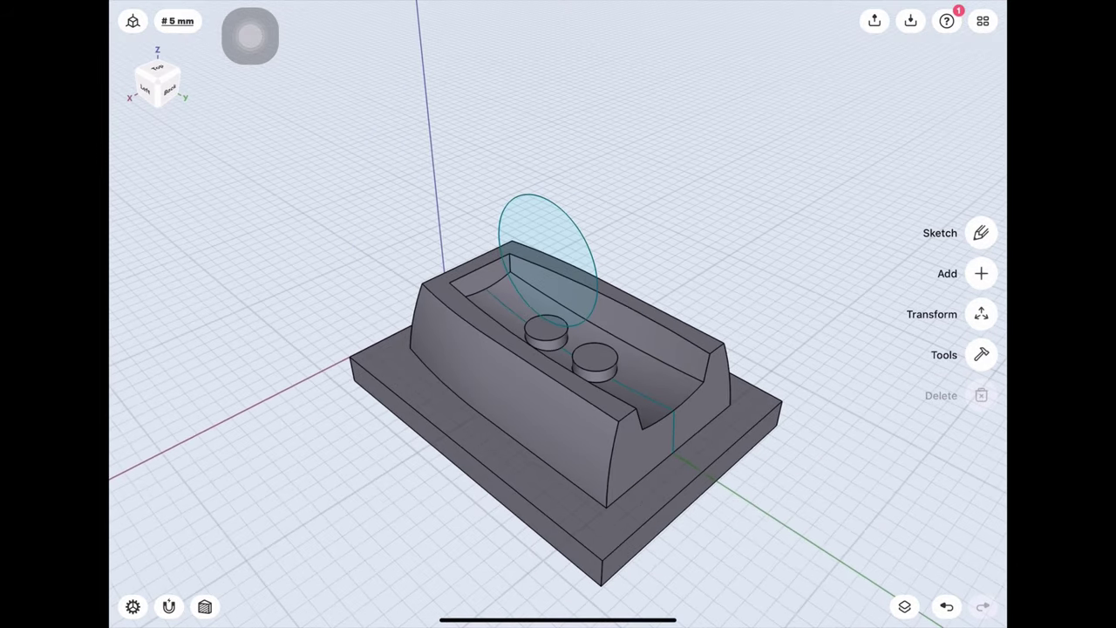
left_click(549, 253)
left_click_drag(555, 236, 636, 197)
left_click(523, 237)
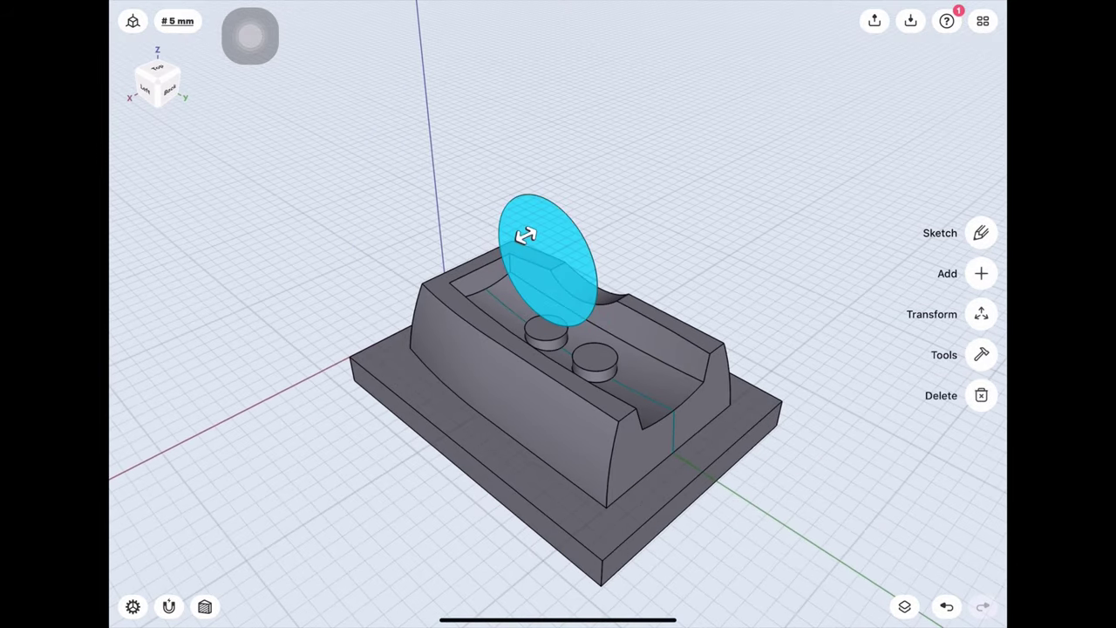
left_click_drag(524, 240, 479, 258)
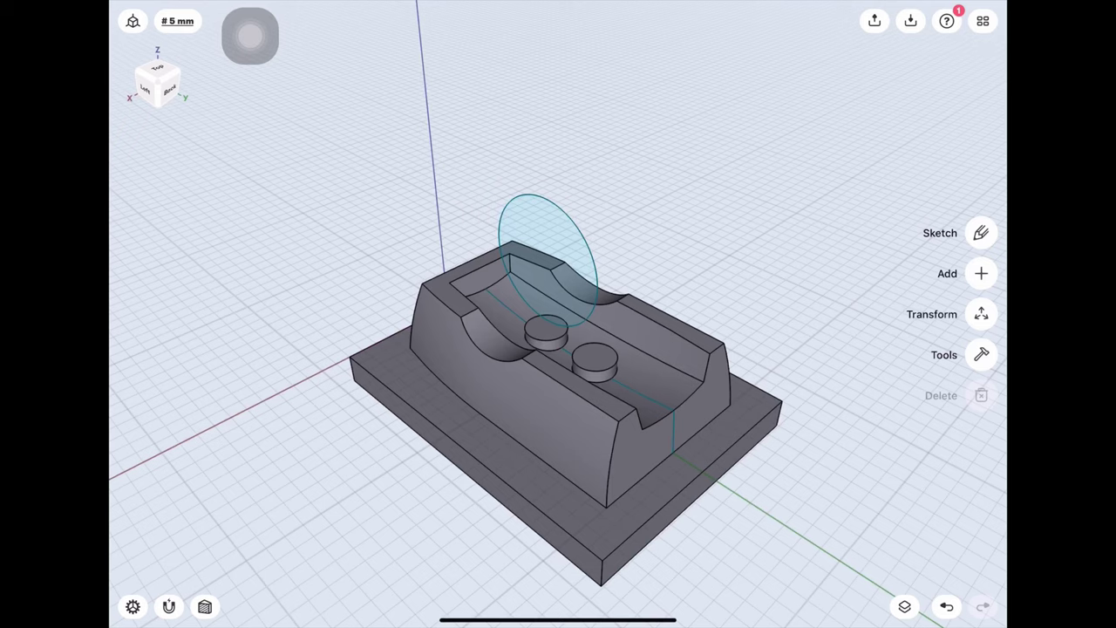
left_click(904, 607)
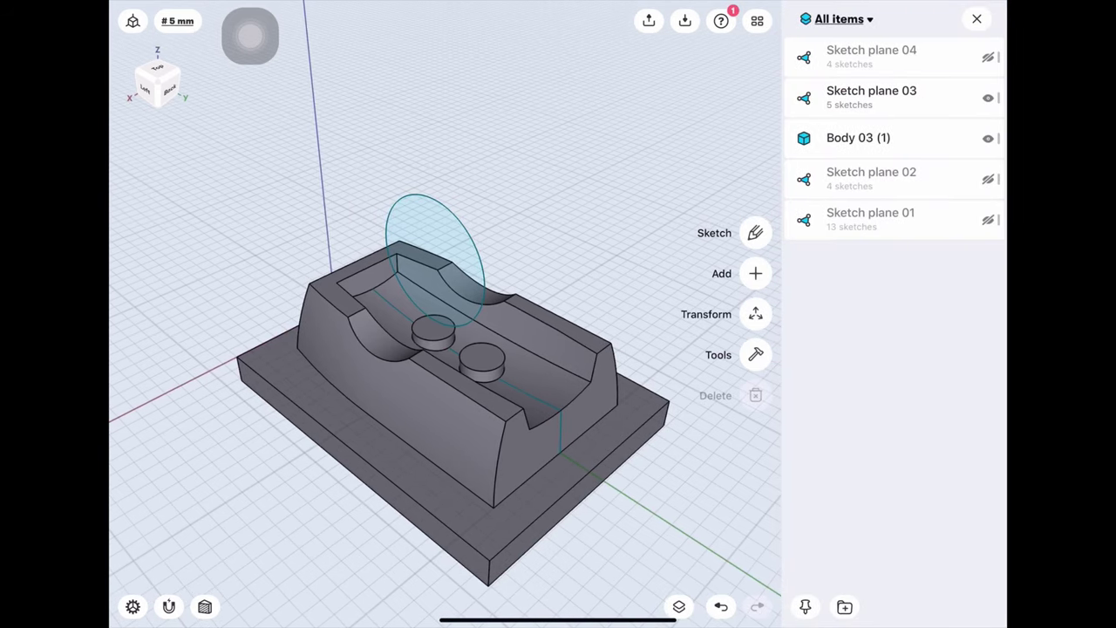
left_click(988, 97)
Step: Fillet the front vertical edges by 15 mm
key("Escape")
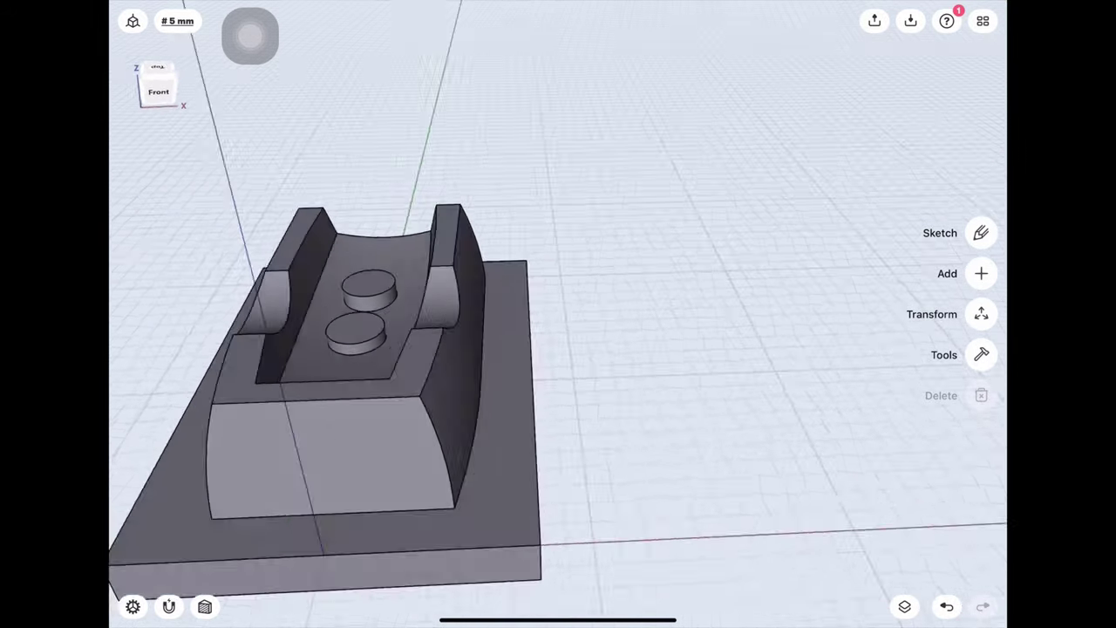
left_click(180, 432)
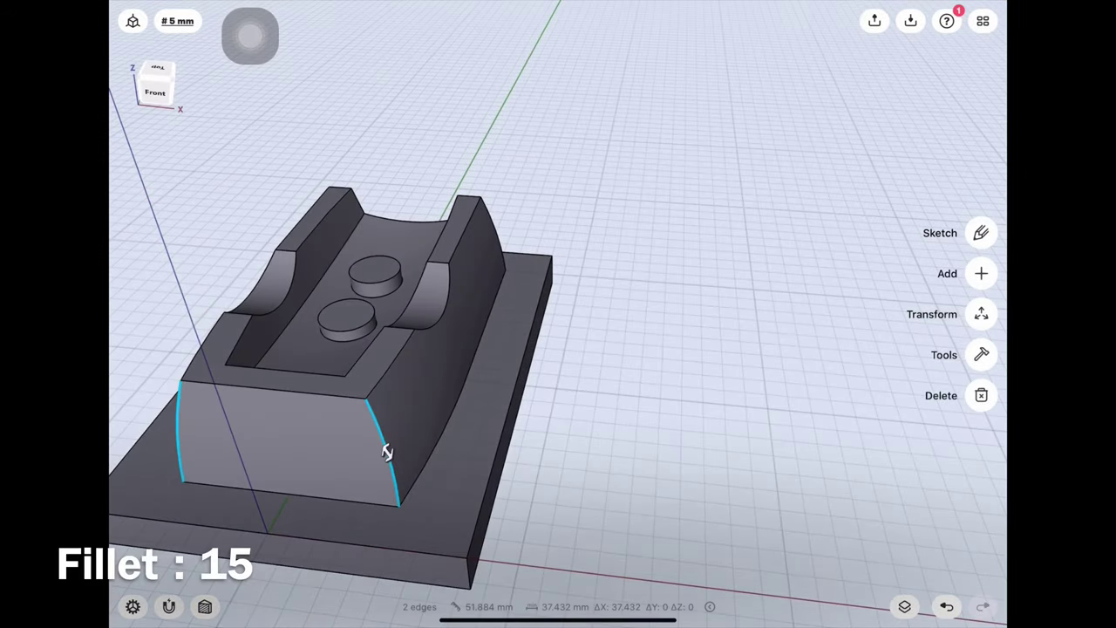
left_click_drag(386, 451, 414, 488)
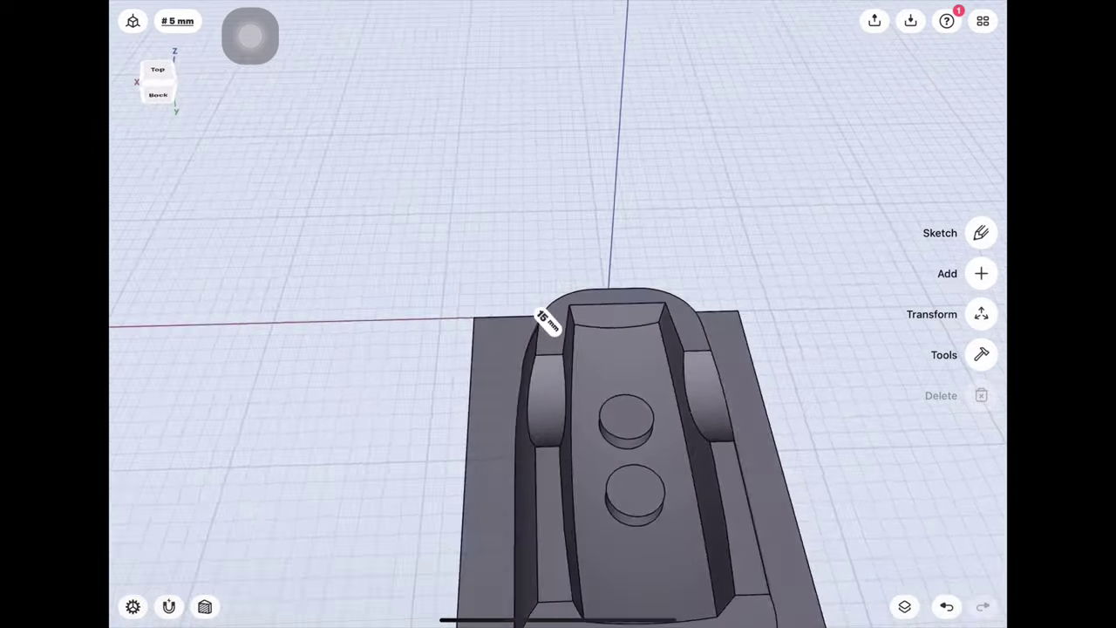
Step: Fillet the dish's back inner edges by 10 mm
middle_click_drag(619, 356, 555, 431)
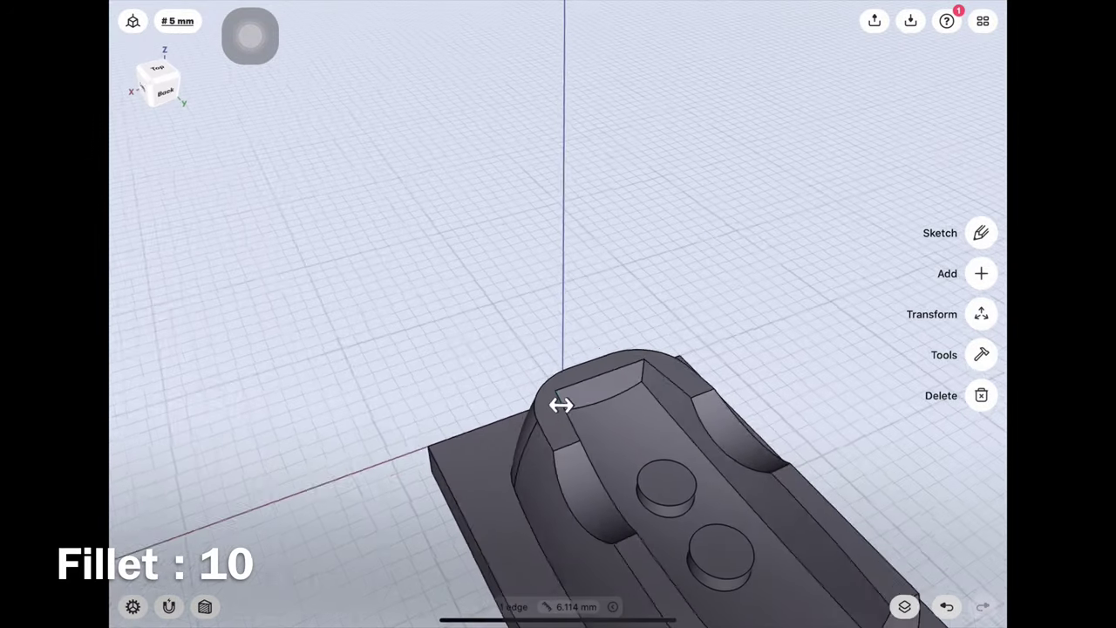
left_click_drag(626, 382, 628, 400)
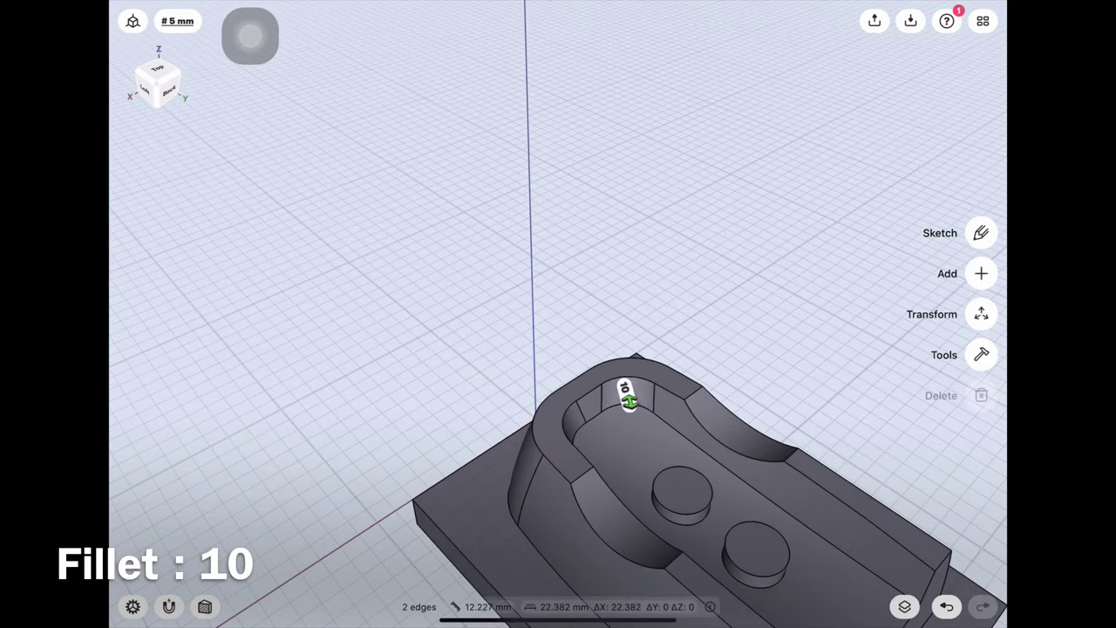
middle_click_drag(698, 262, 489, 279)
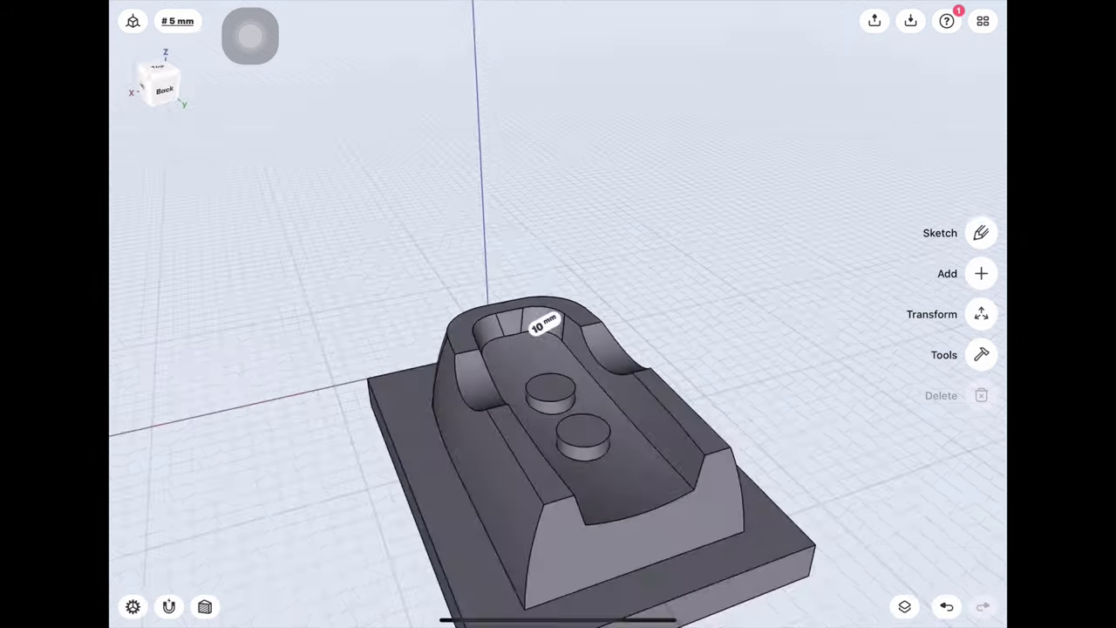
middle_click_drag(523, 348, 393, 392)
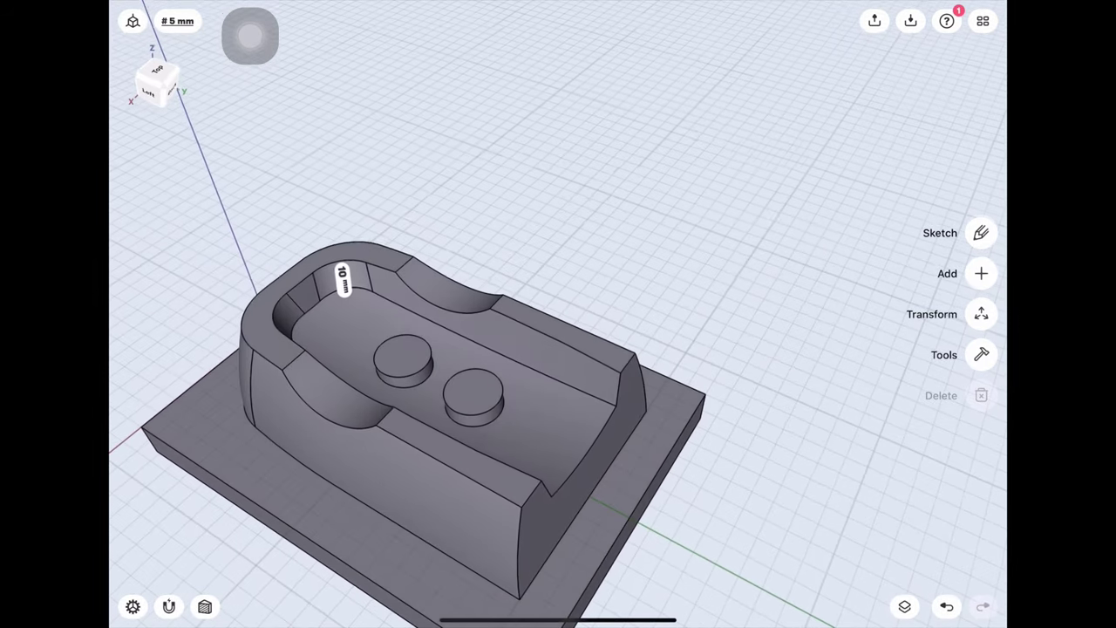
middle_click_drag(523, 349, 392, 366)
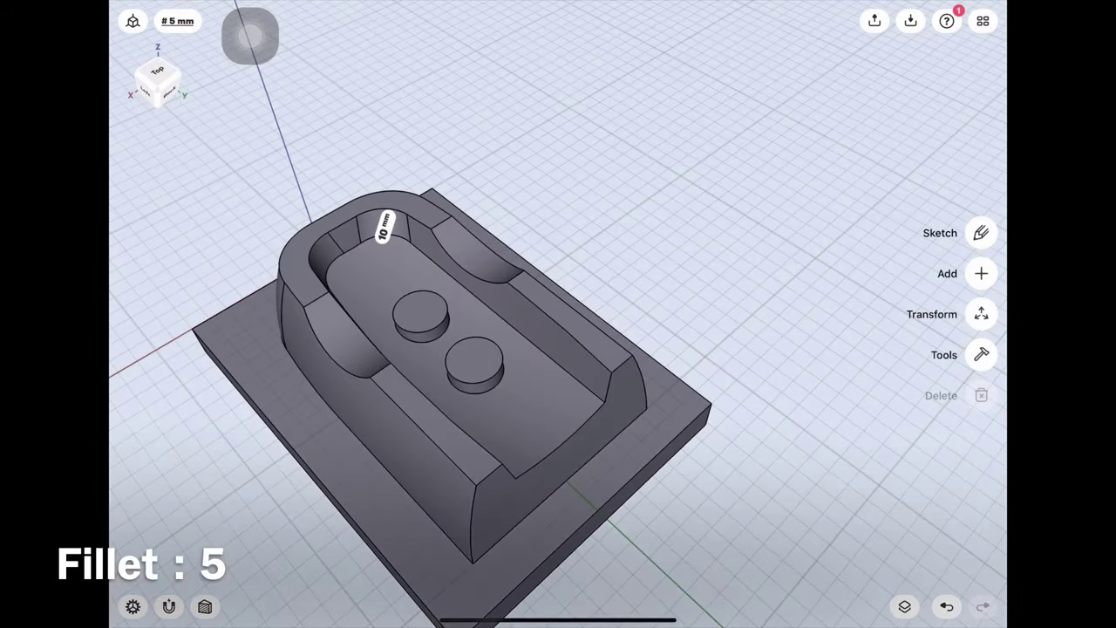
Step: Round the two front outer edges by 5 mm and the long inner edge by 3 mm
left_click(644, 383)
left_click_drag(471, 522, 473, 511)
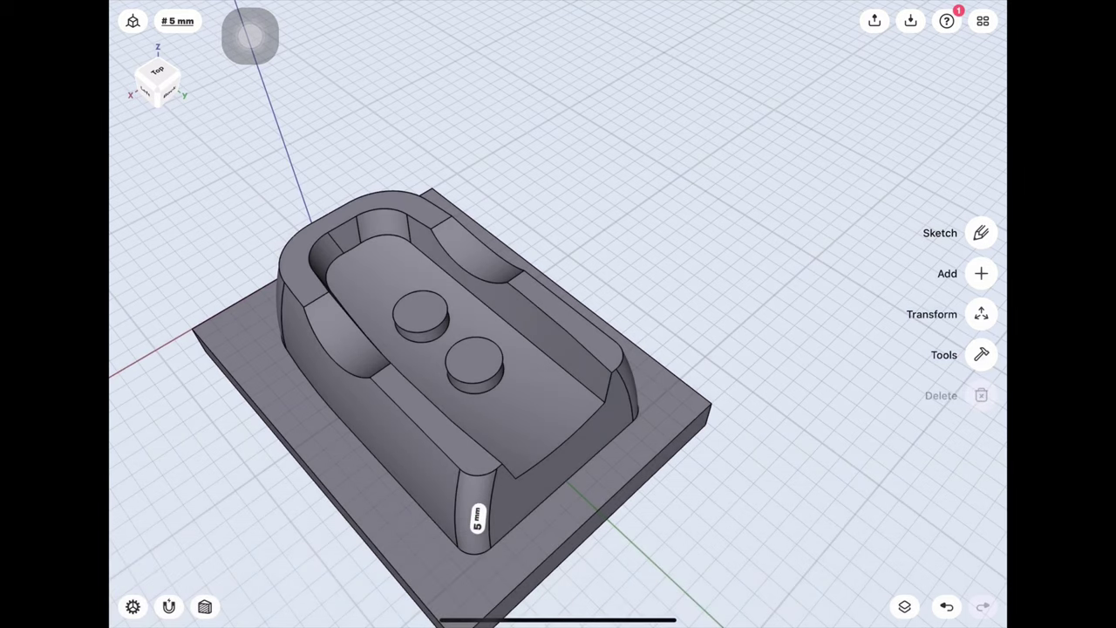
middle_click_drag(524, 367, 593, 340)
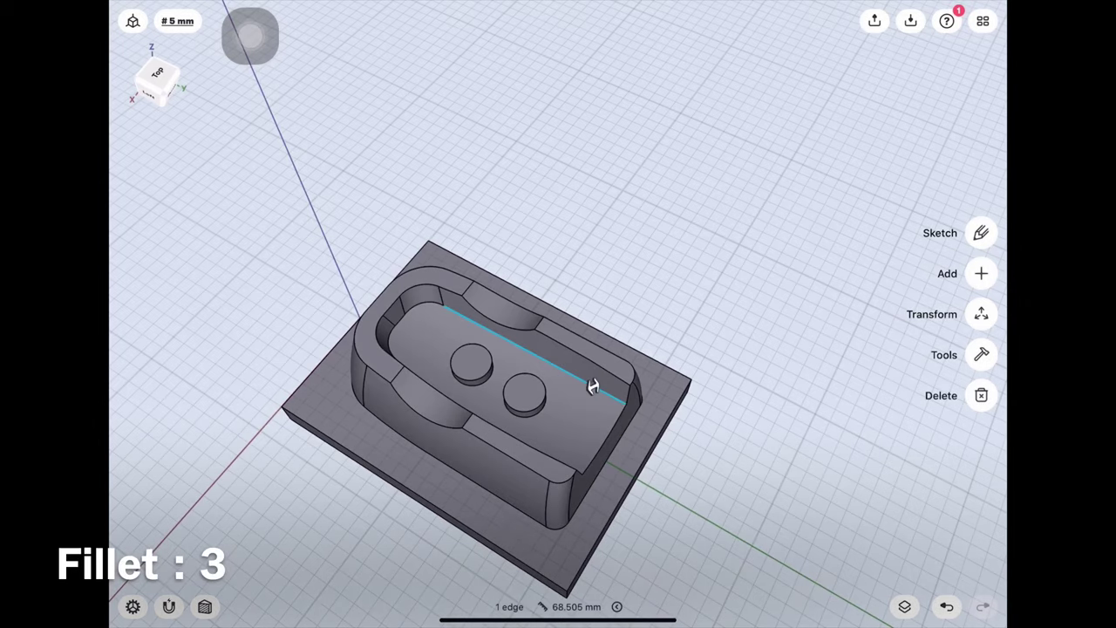
left_click_drag(593, 386, 586, 390)
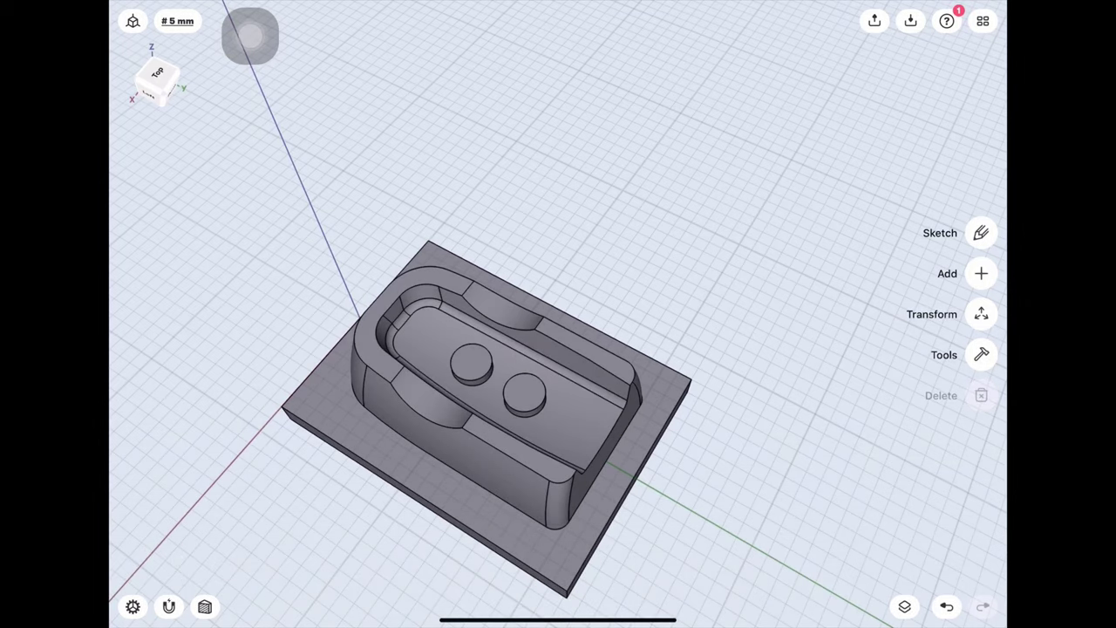
middle_click_drag(488, 384, 488, 288)
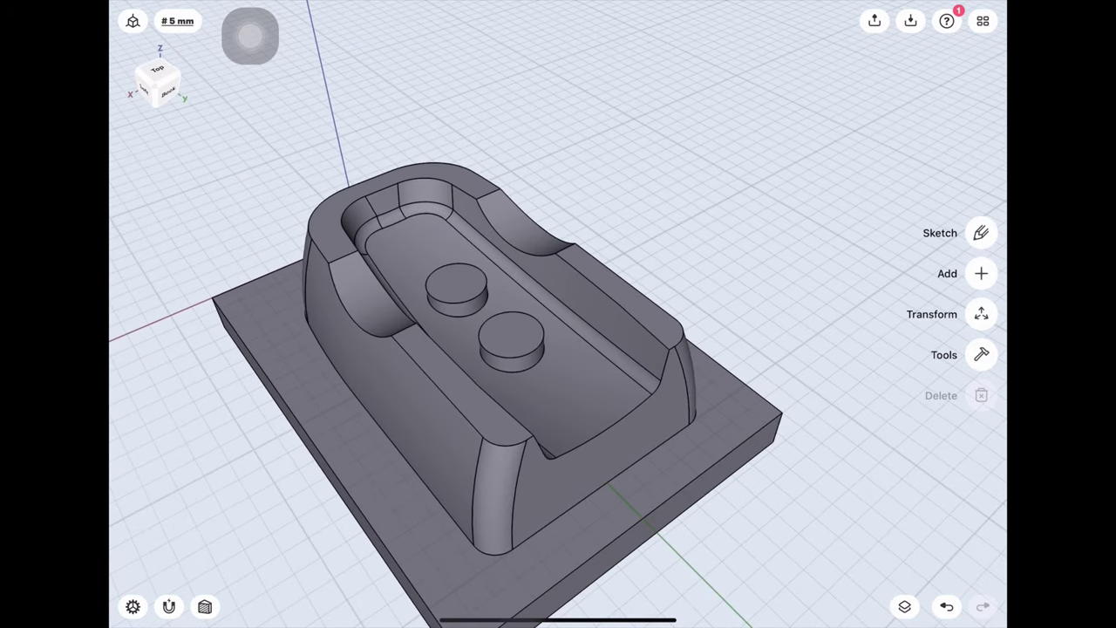
Step: Fillet both pin bases and round both pin tops by 1 mm
scroll(489, 349, "up", 3)
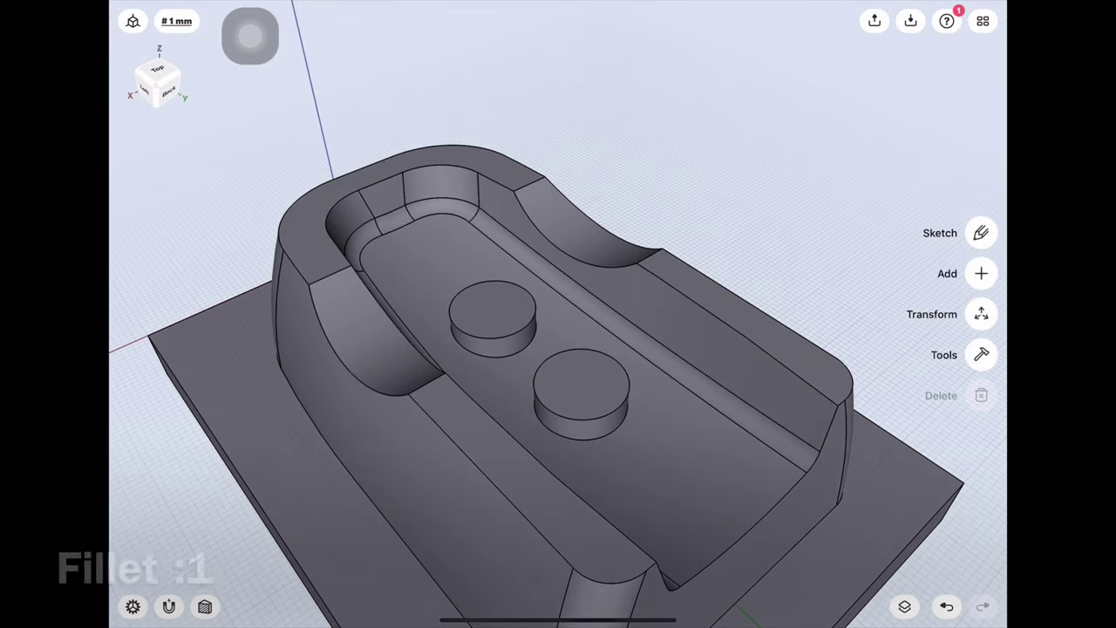
left_click(516, 352)
left_click(609, 433)
left_click_drag(609, 434, 605, 428)
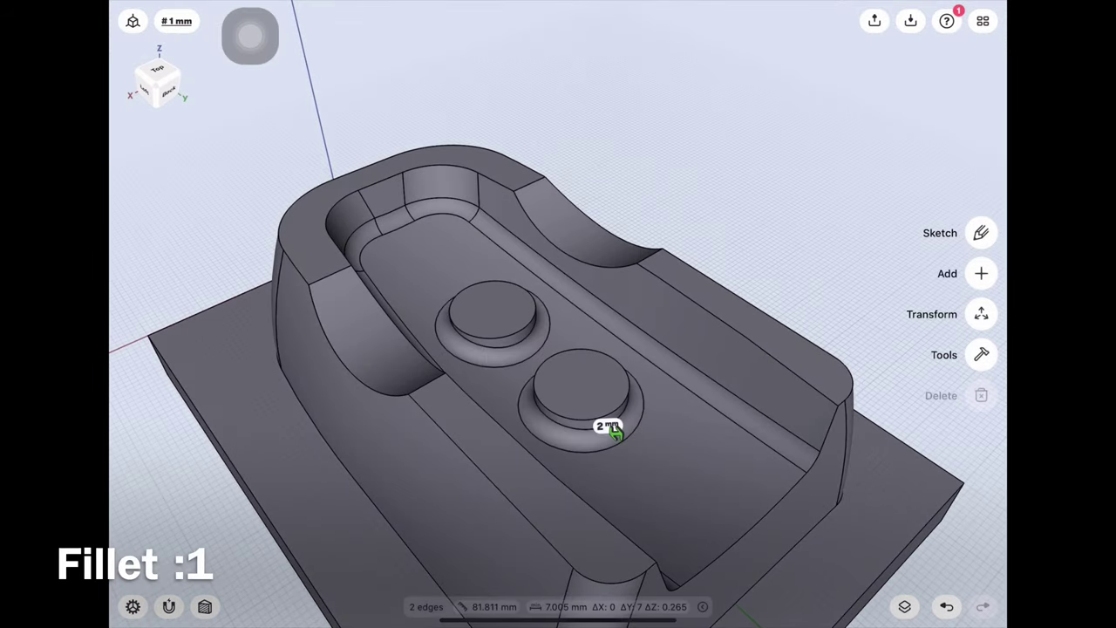
left_click(524, 327)
left_click(608, 411)
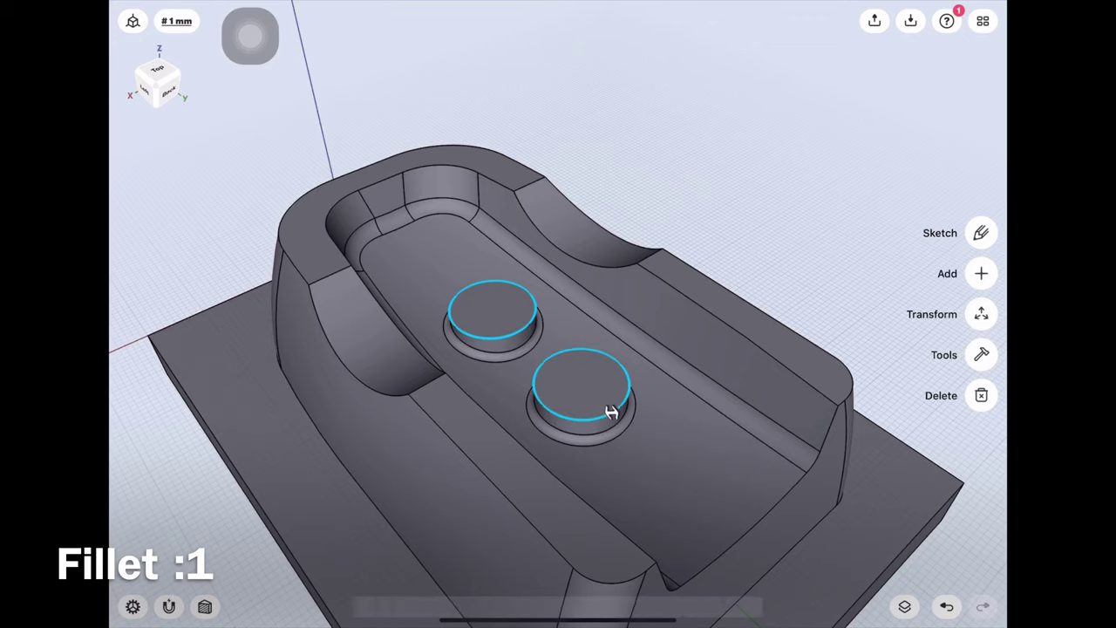
left_click_drag(608, 410, 615, 412)
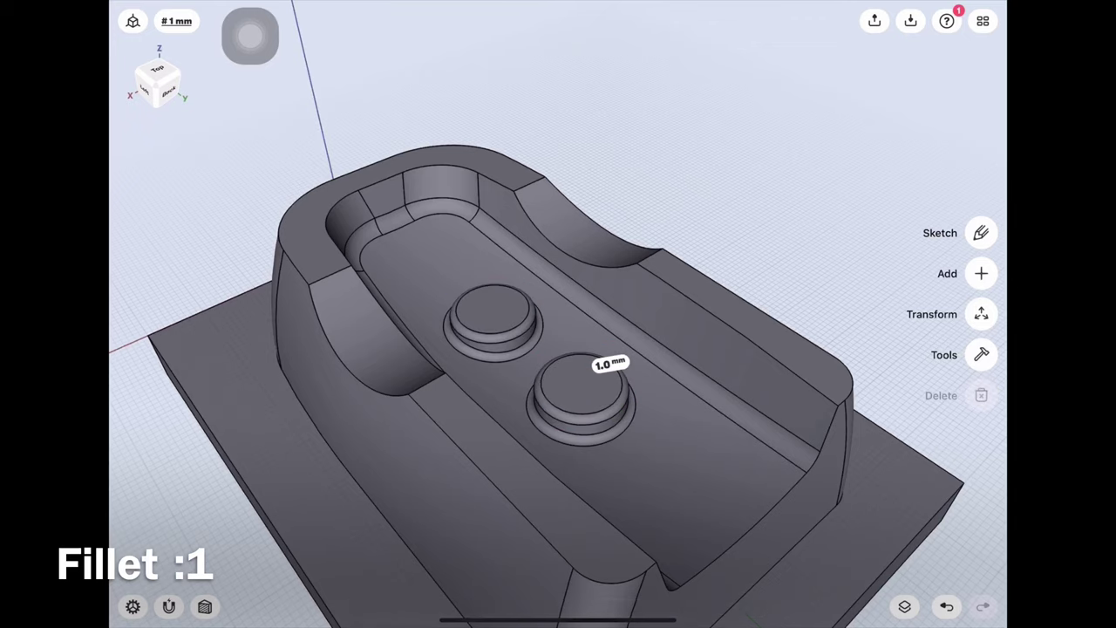
Step: Fillet the inner wall edges by 1 mm, including the front-right and long left edges
left_click_drag(524, 348, 576, 366)
left_click(393, 292)
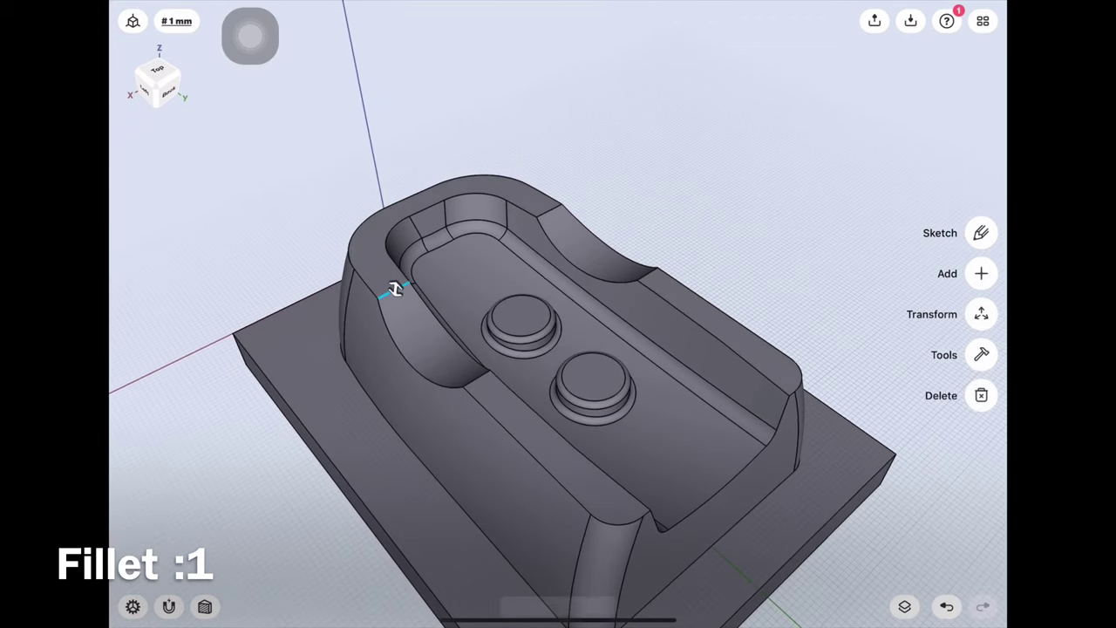
left_click(476, 376)
left_click(550, 212)
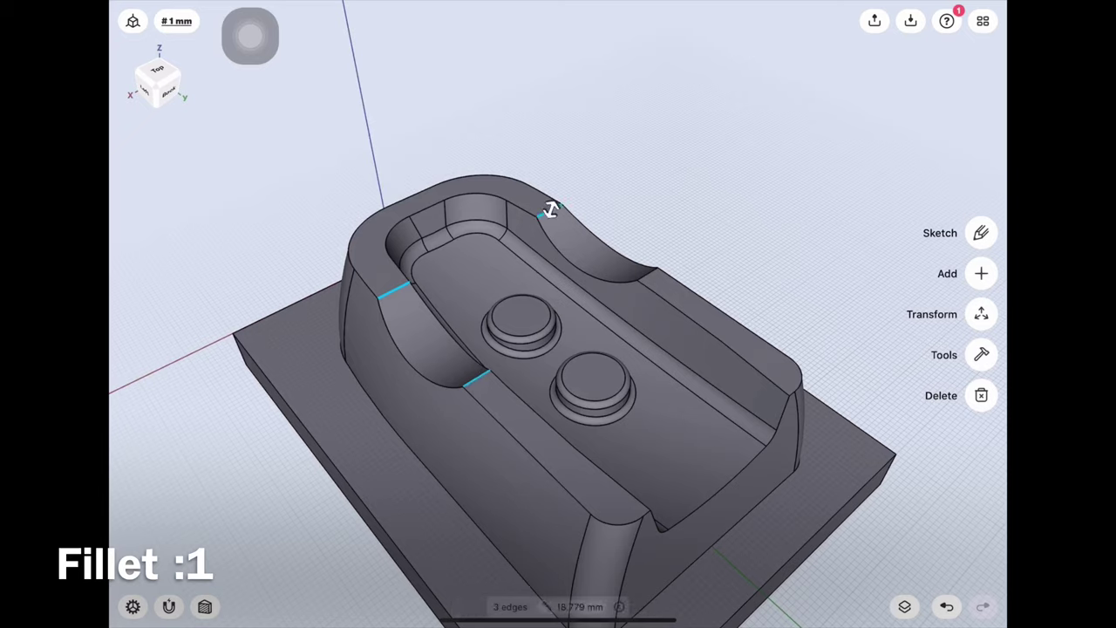
left_click_drag(646, 272, 646, 265)
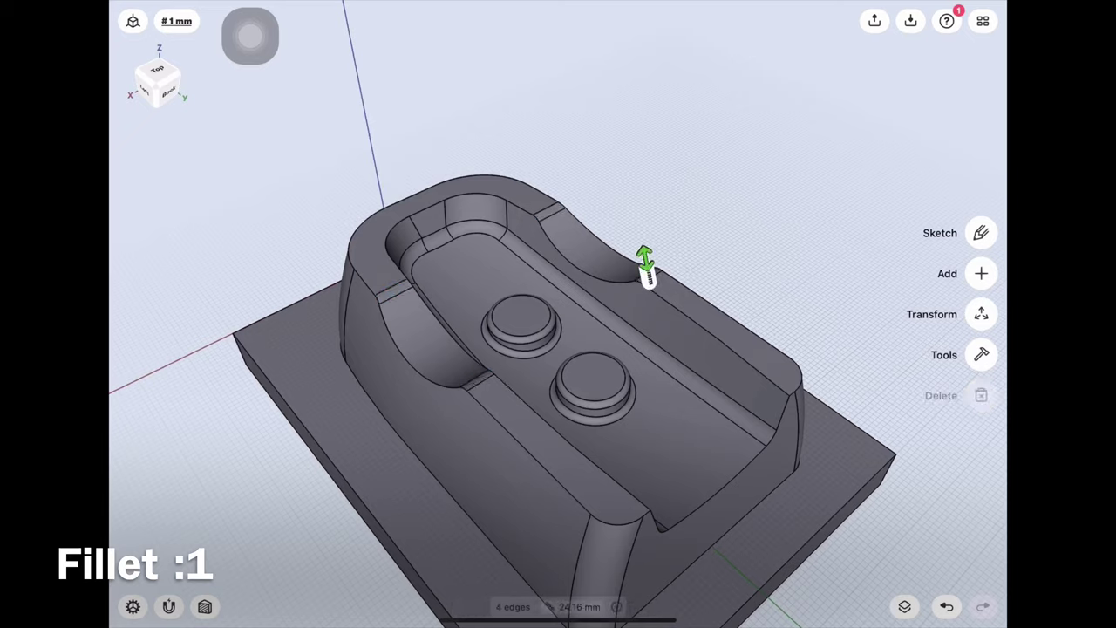
left_click(645, 266)
left_click(601, 314)
left_click(690, 312)
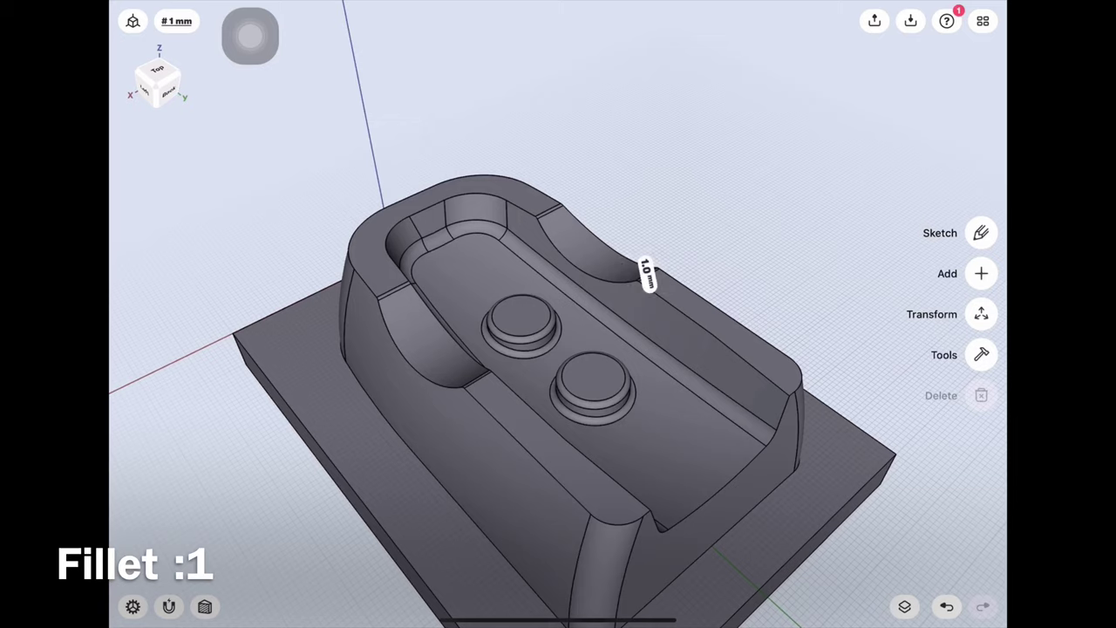
left_click(720, 494)
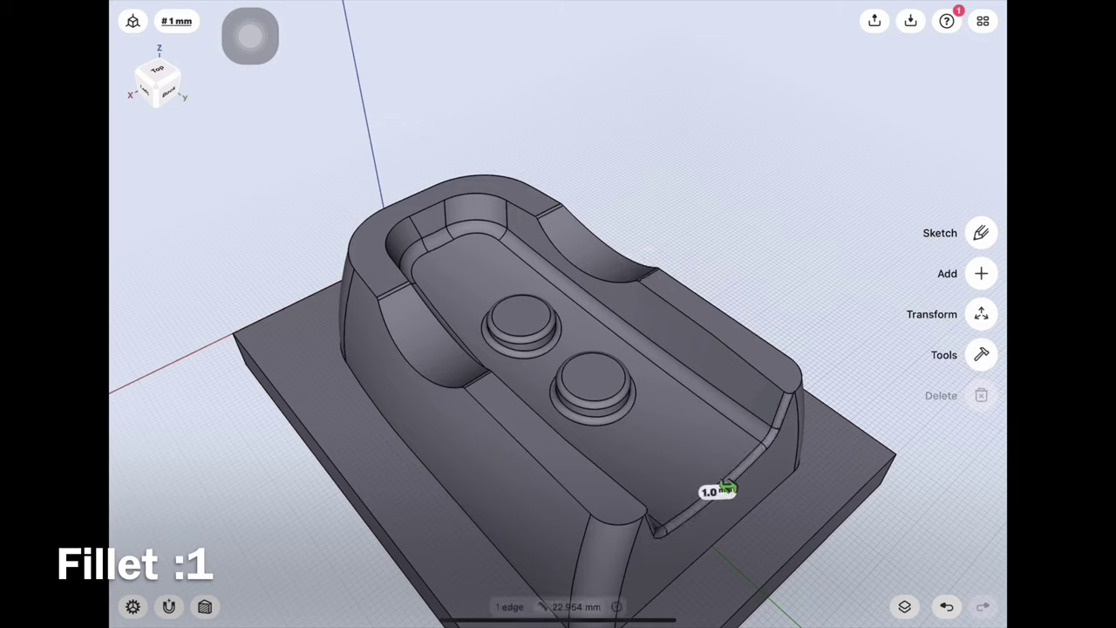
left_click(548, 472)
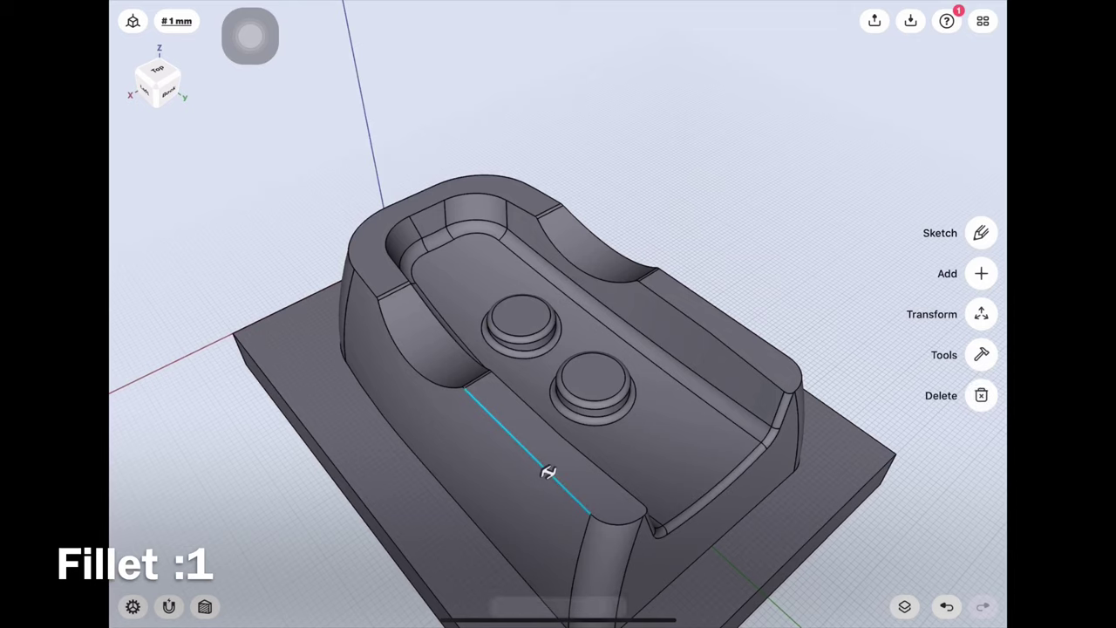
left_click(548, 472)
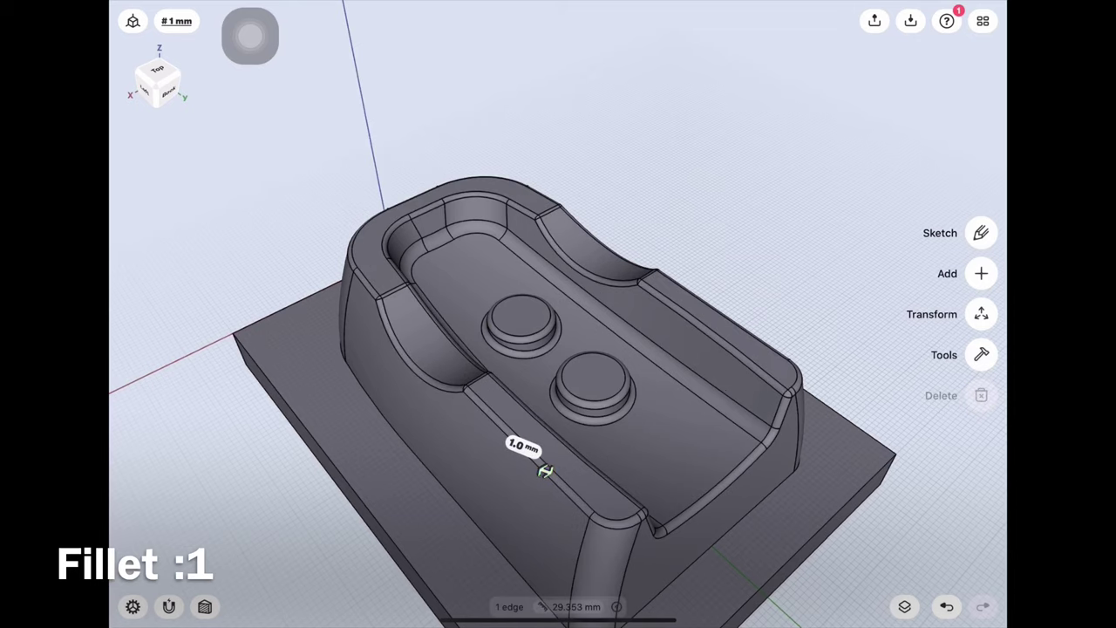
Step: Fillet the body's bottom edge along the base plate by 2 mm
middle_click_drag(558, 349, 663, 366)
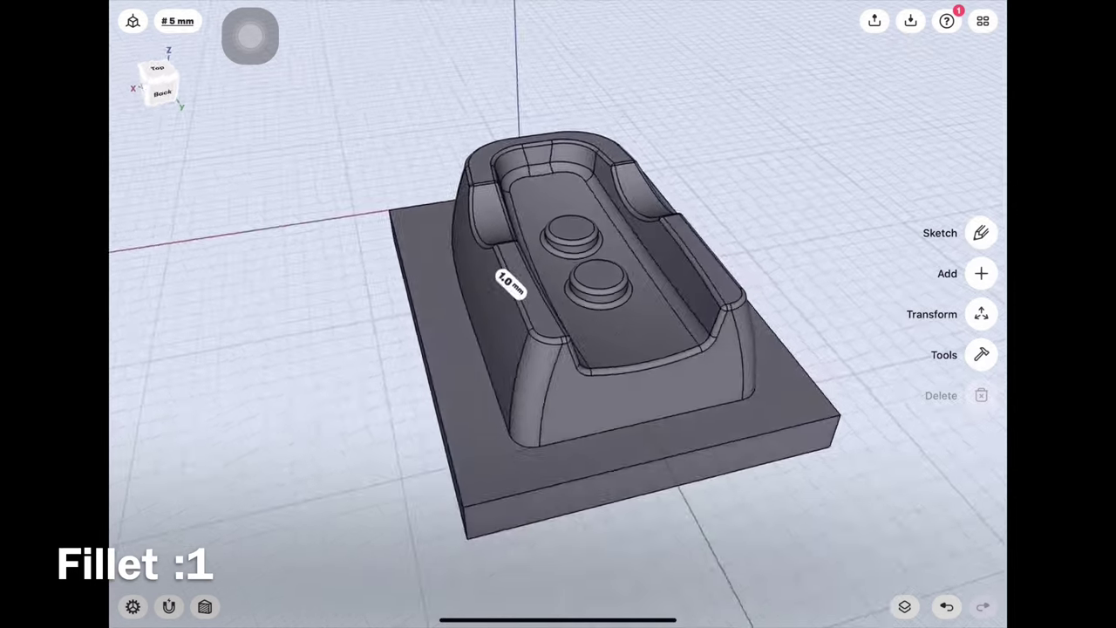
left_click(688, 434)
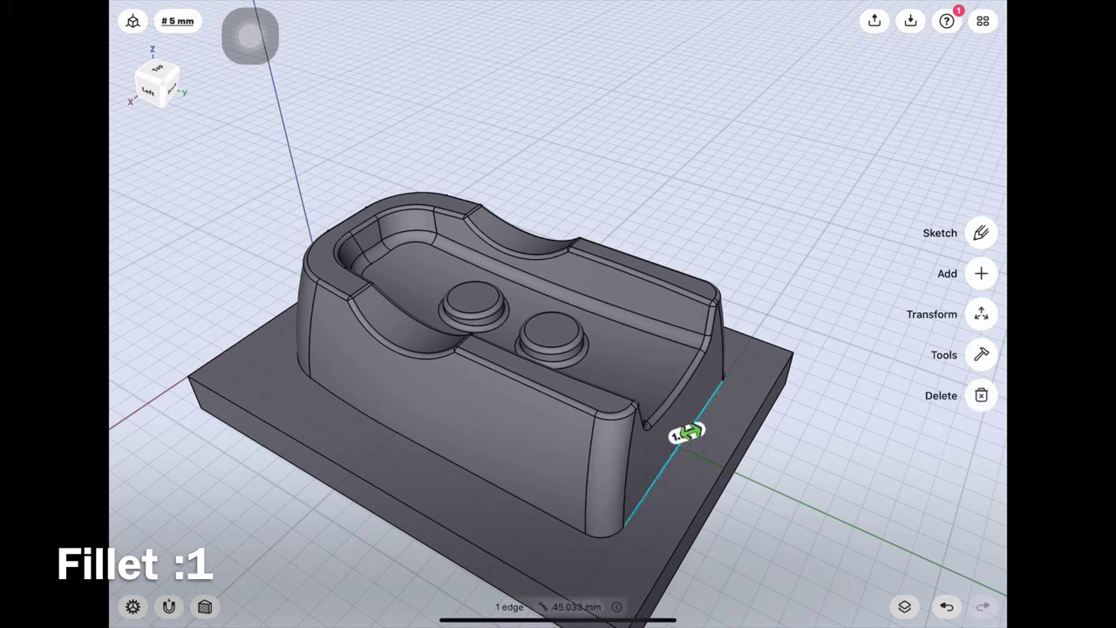
left_click(687, 433)
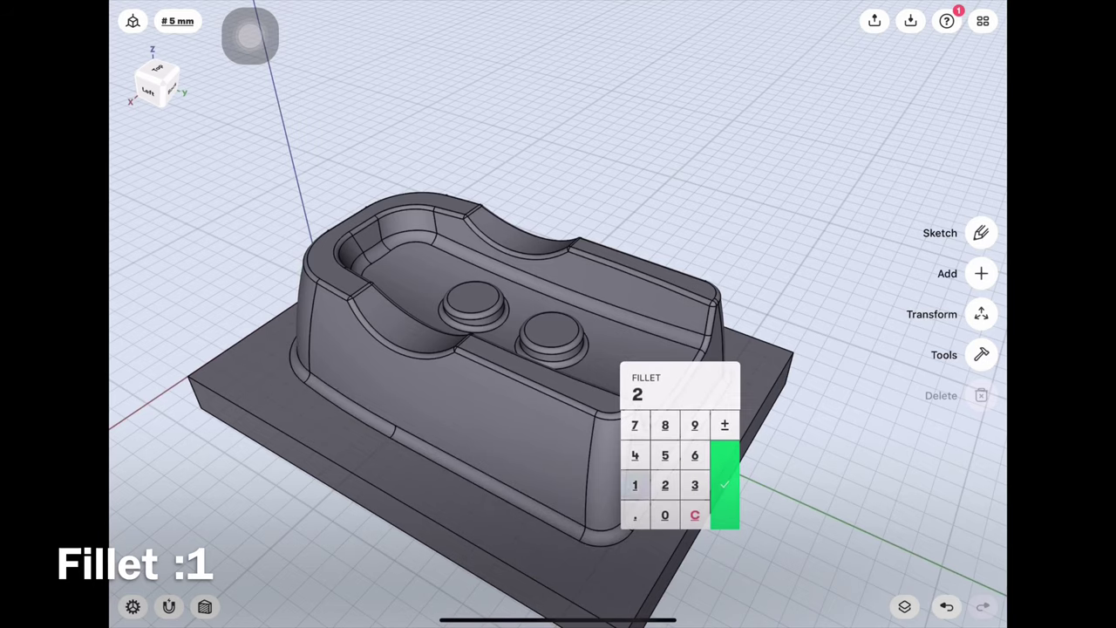
left_click(636, 486)
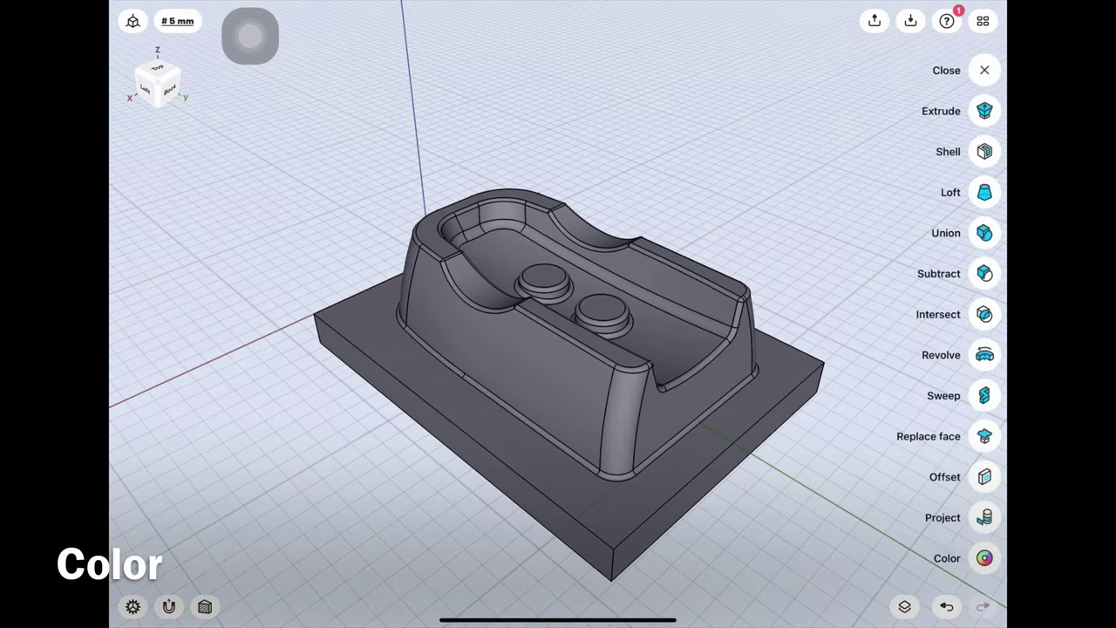
Step: Colour the whole mold and base plate pink, then check it from the top and in perspective
left_click(981, 559)
left_click(524, 366)
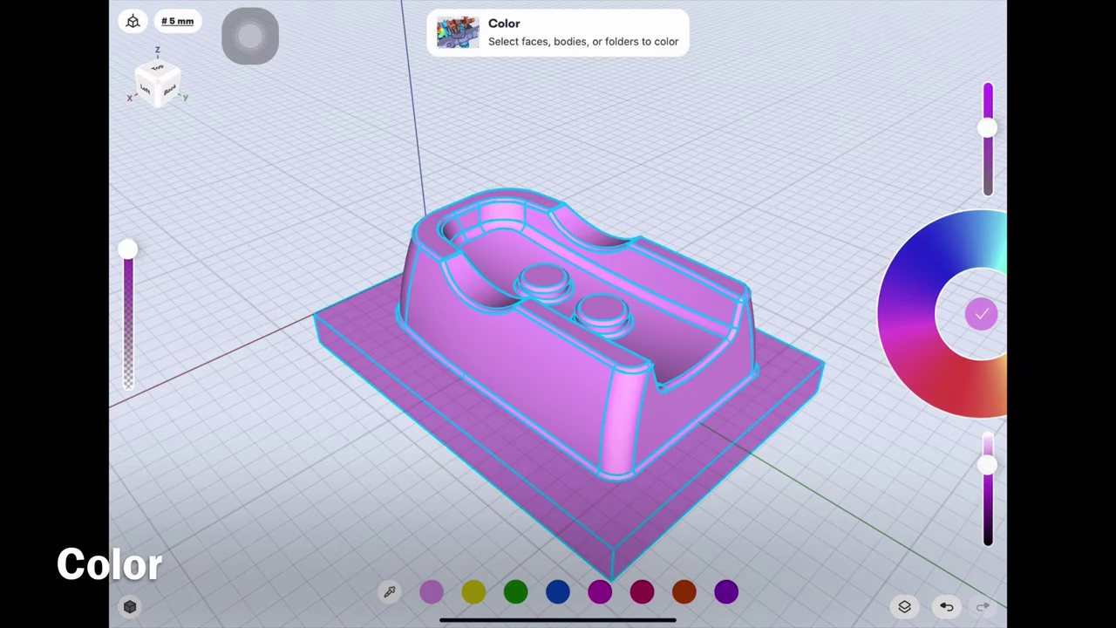
left_click(981, 315)
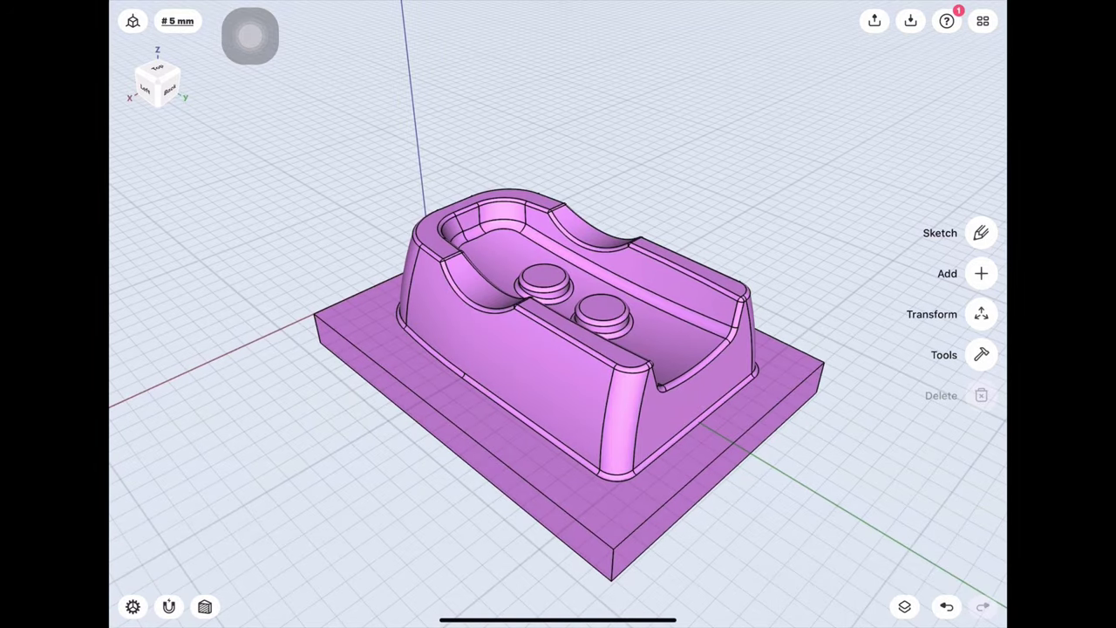
left_click(157, 68)
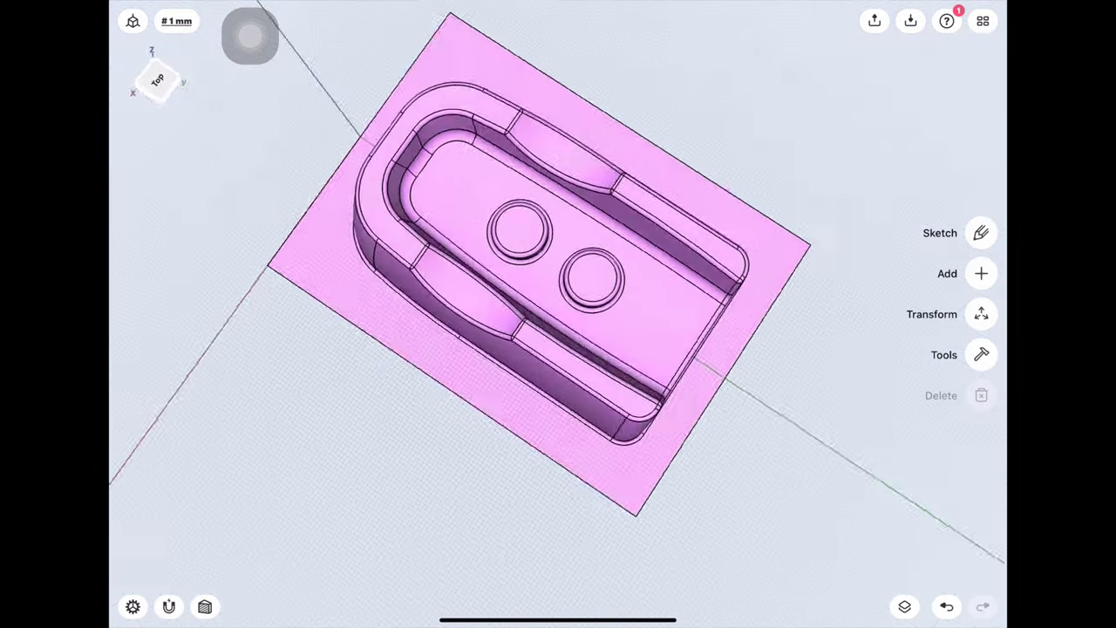
left_click_drag(785, 488, 611, 454)
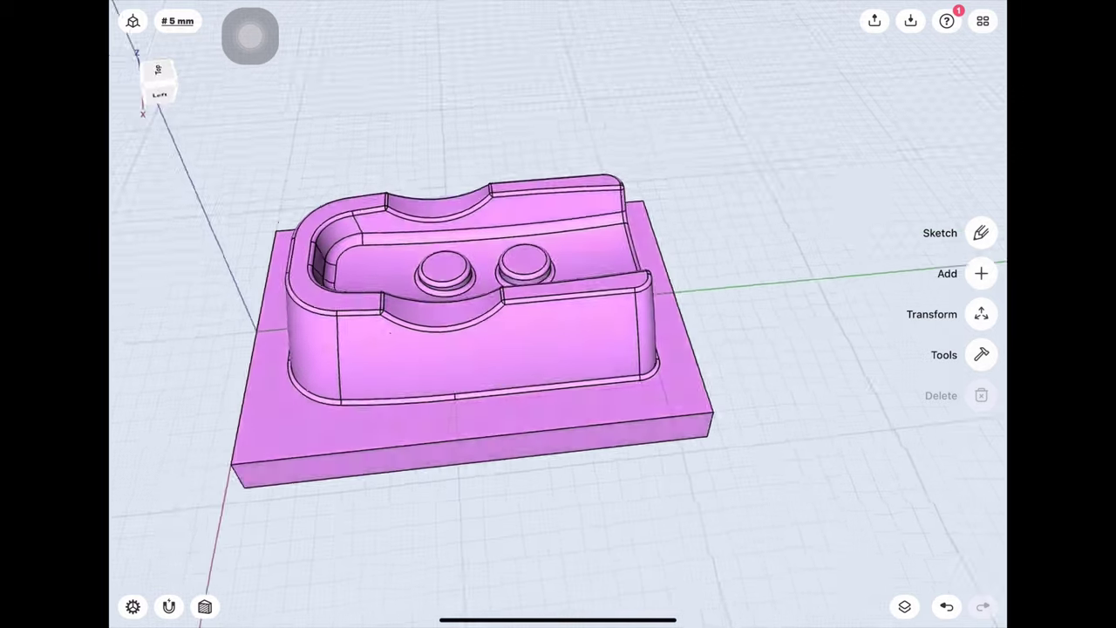